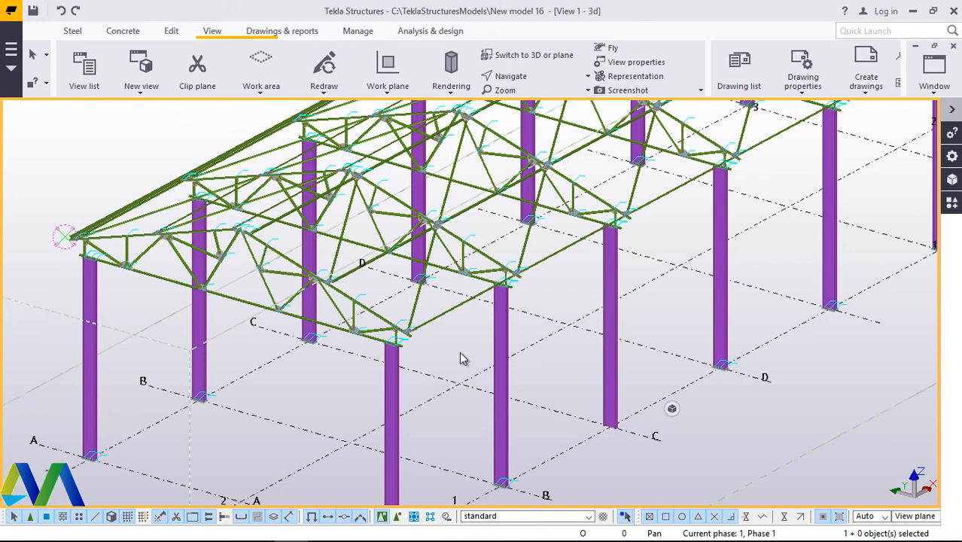
scroll(457, 286, "down", 2)
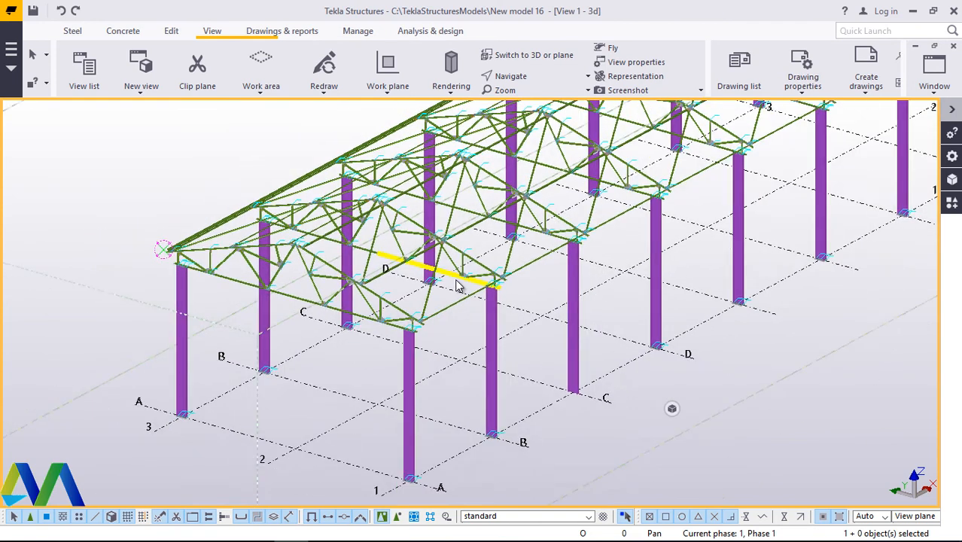
scroll(435, 448, "up", 3)
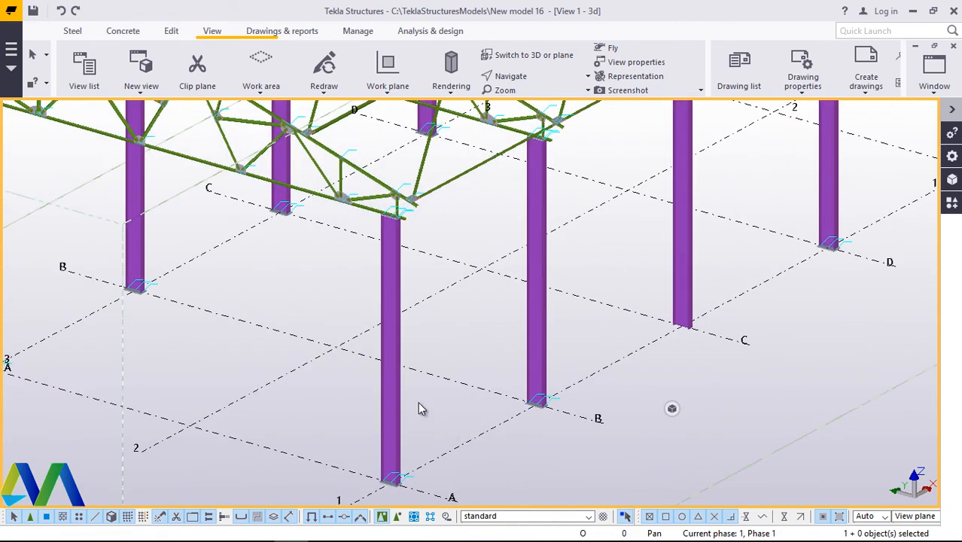
scroll(423, 400, "down", 3)
scroll(469, 242, "up", 4)
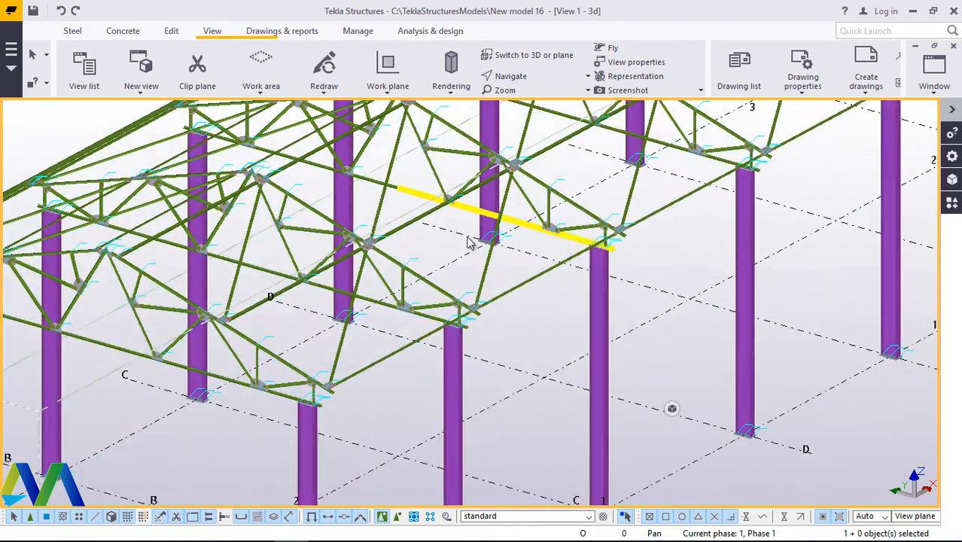
scroll(537, 275, "down", 1)
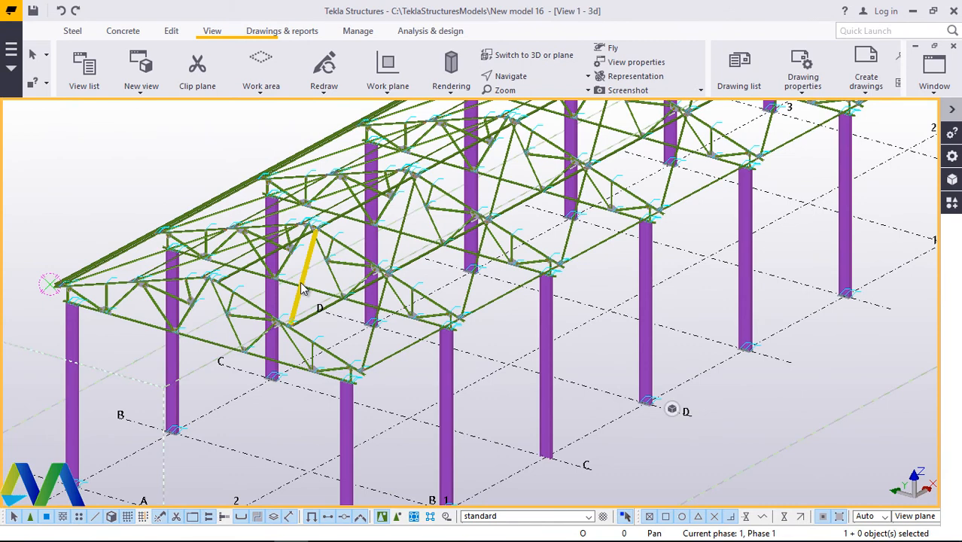
Step: Rotate the 3D view so the steel frame is seen from the grid 3 side
left_click(511, 76)
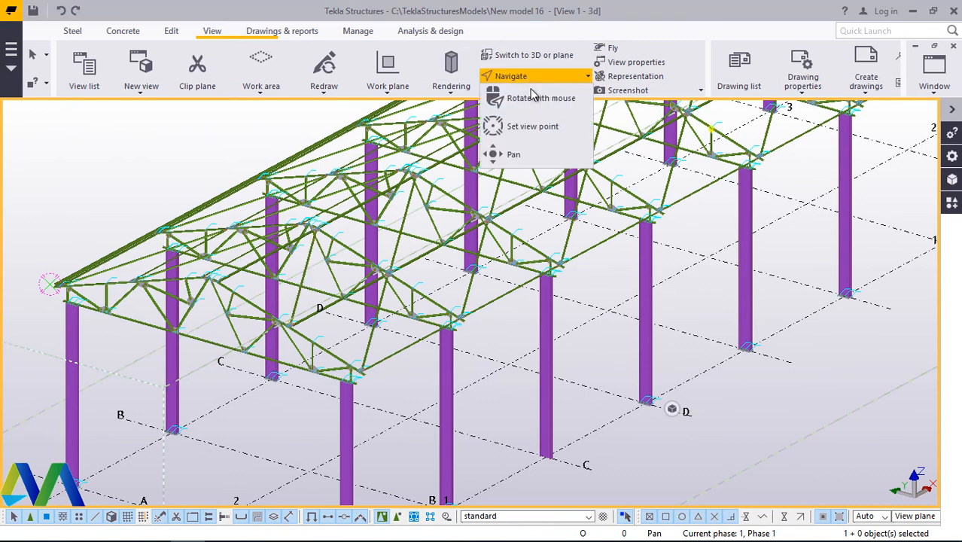
left_click(532, 107)
left_click_drag(363, 386, 597, 283)
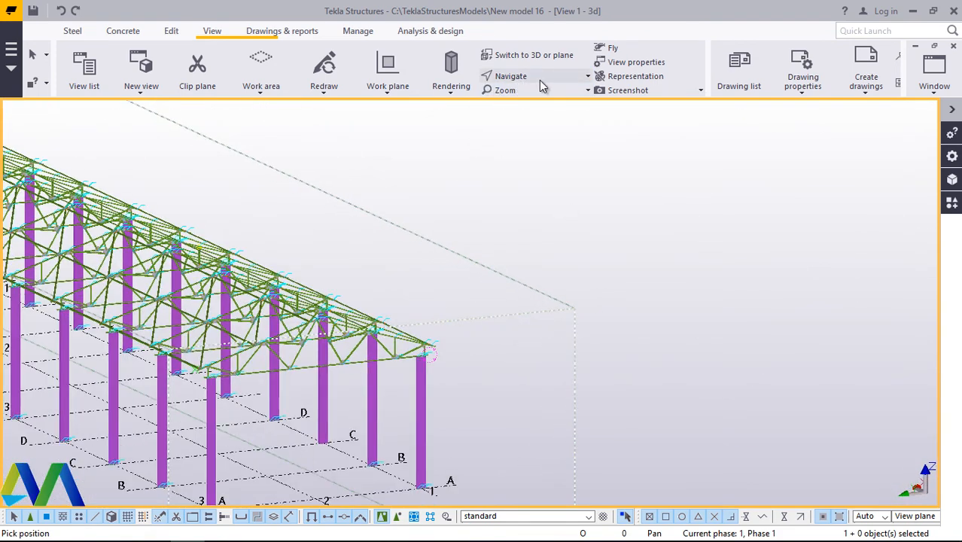
Step: Rotate the 3D view about the base of the column at grid intersection A-3 and examine the column bases along grid line 3
left_click(538, 80)
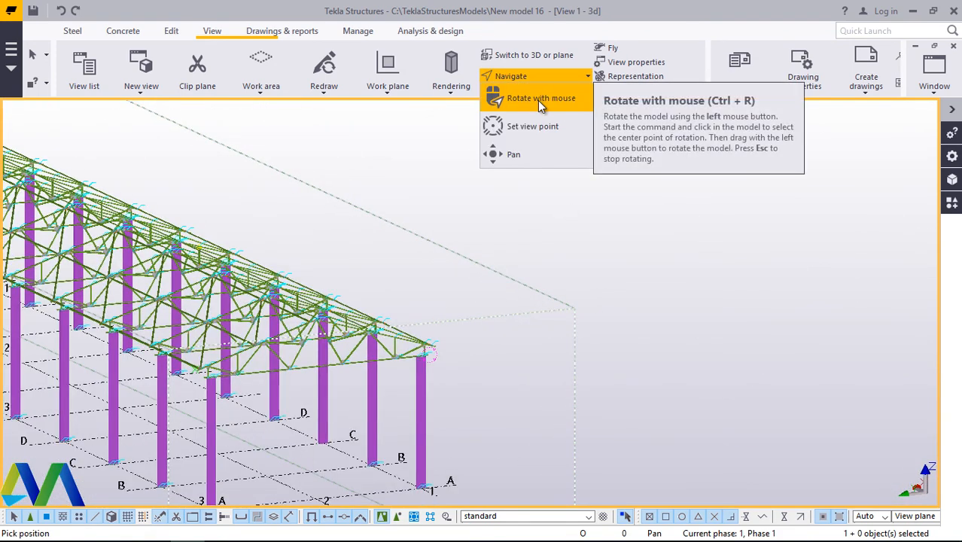
left_click(540, 105)
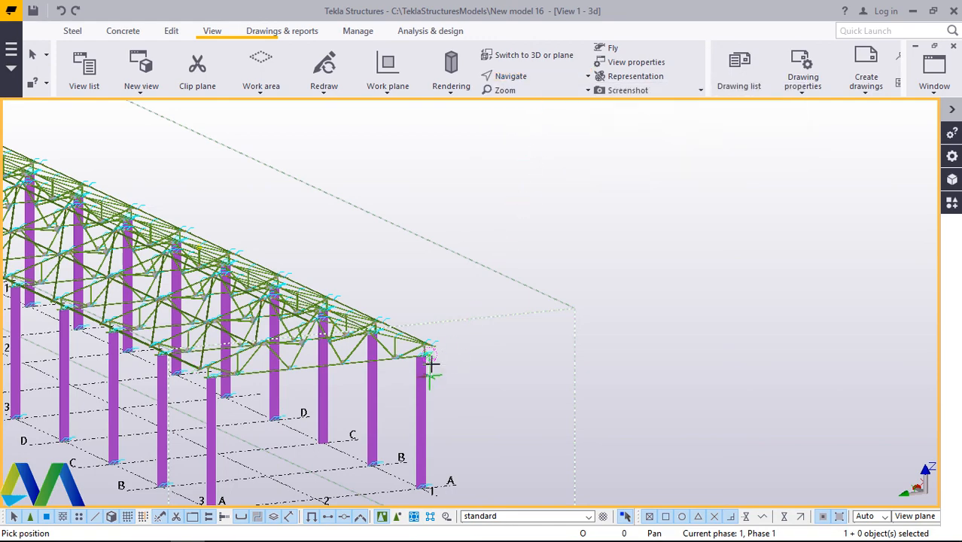
scroll(467, 299, "down", 4)
scroll(327, 391, "up", 8)
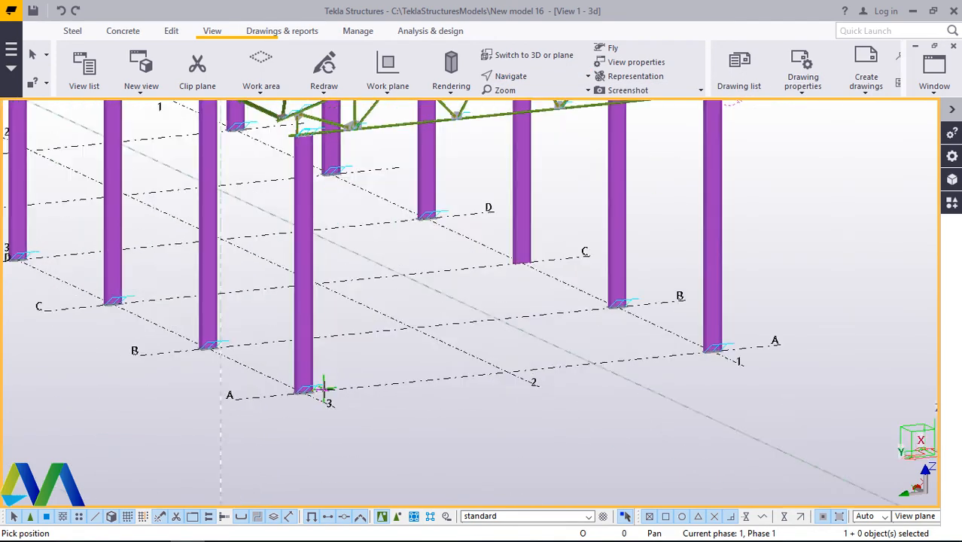
scroll(317, 387, "up", 1)
scroll(365, 388, "down", 8)
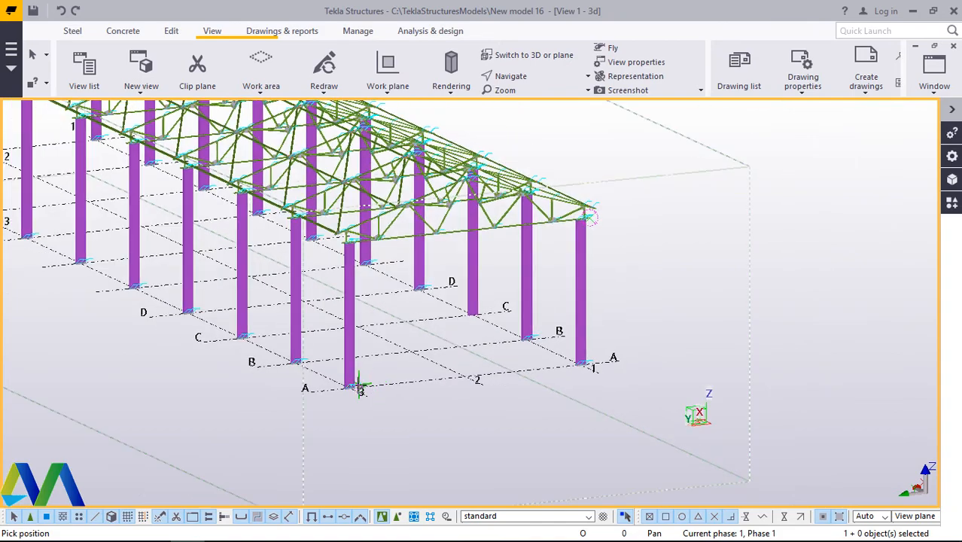
scroll(358, 387, "up", 3)
left_click_drag(347, 390, 366, 362)
scroll(366, 364, "up", 5)
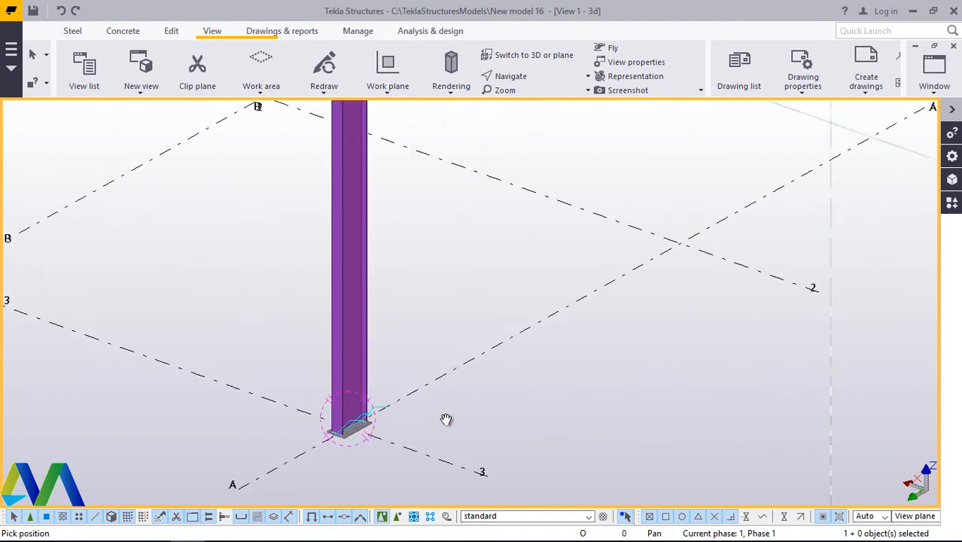
left_click_drag(447, 419, 500, 372)
scroll(499, 371, "down", 1)
scroll(500, 372, "down", 3)
scroll(485, 383, "up", 4)
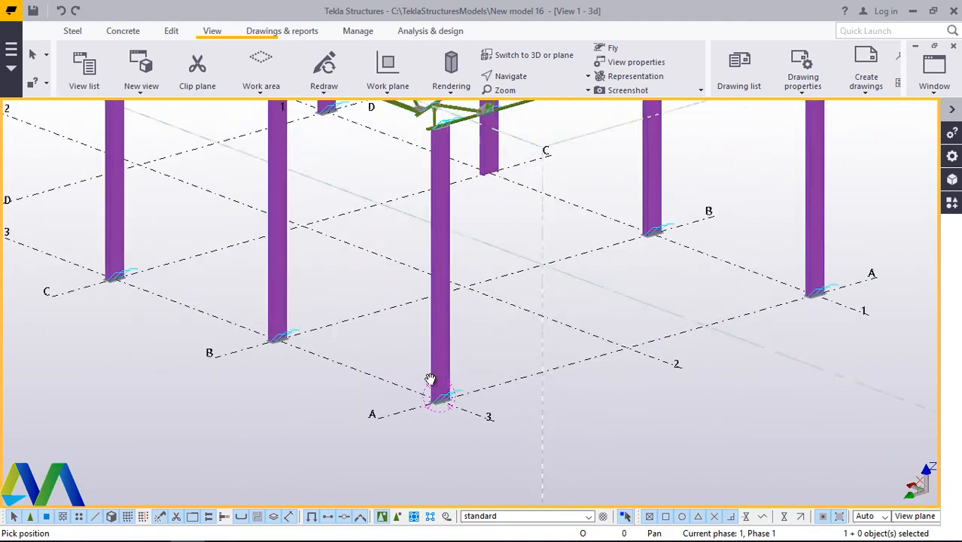
right_click(491, 330)
left_click(501, 129)
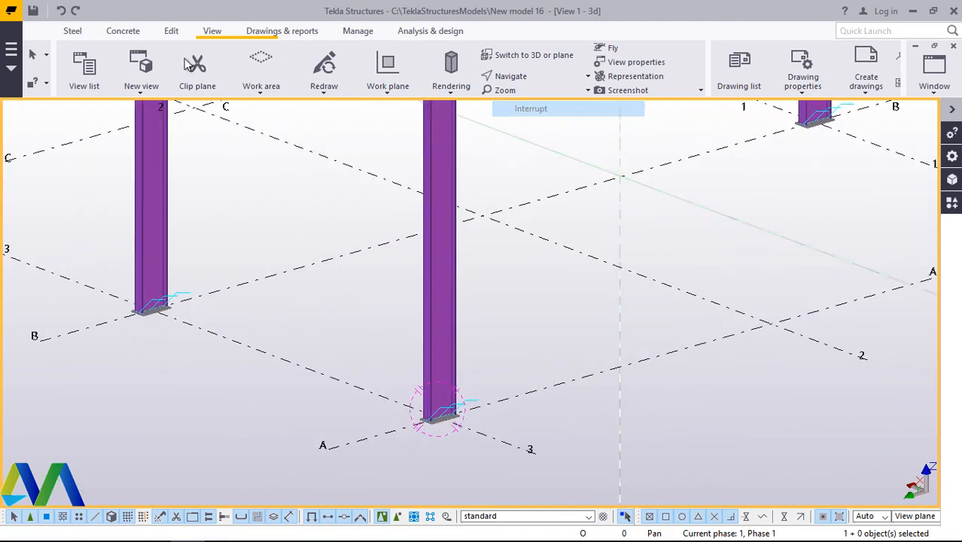
Step: Model a steel beam about 10000 mm long beside grid line 3, running past the columns at grids B and A
left_click(72, 31)
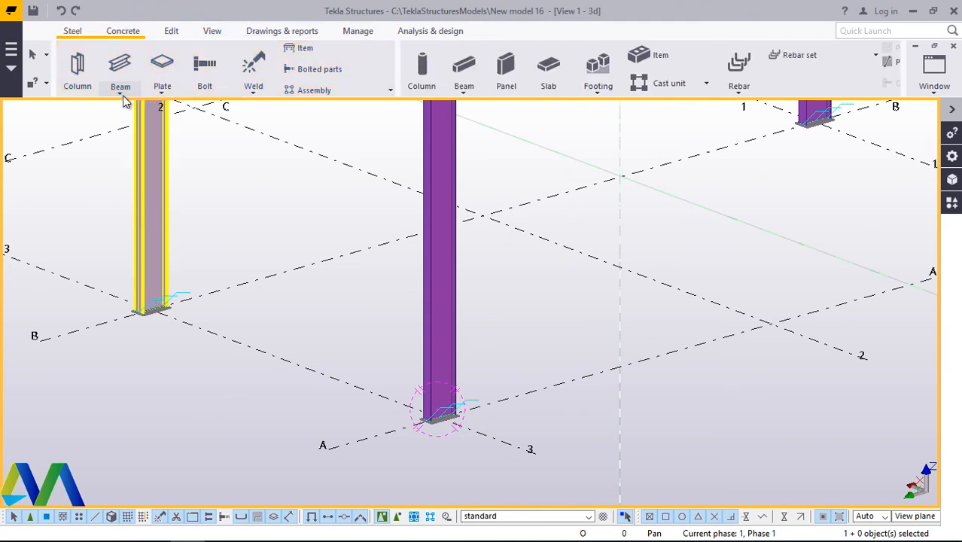
left_click(122, 90)
left_click(130, 112)
scroll(147, 301, "up", 3)
scroll(109, 300, "up", 2)
scroll(307, 318, "down", 4)
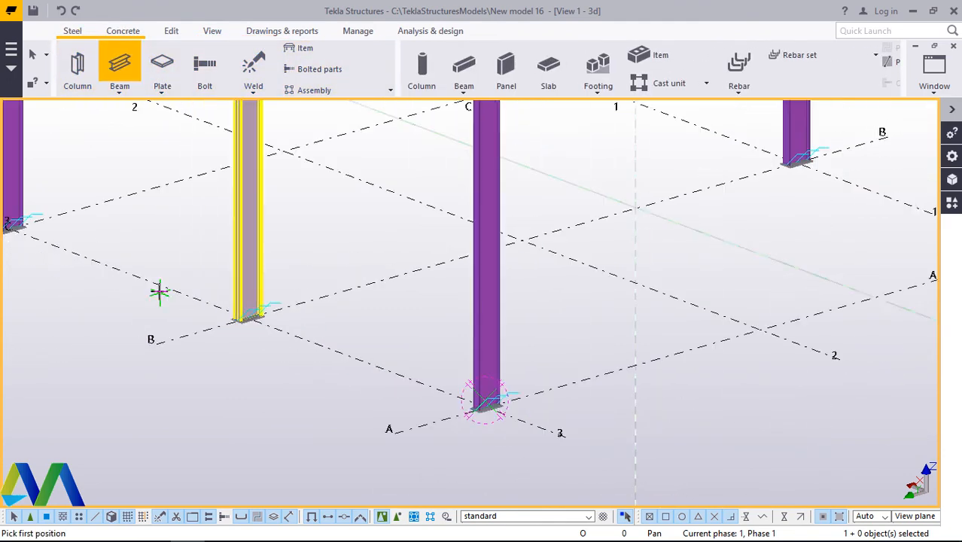
left_click(137, 269)
left_click(536, 420)
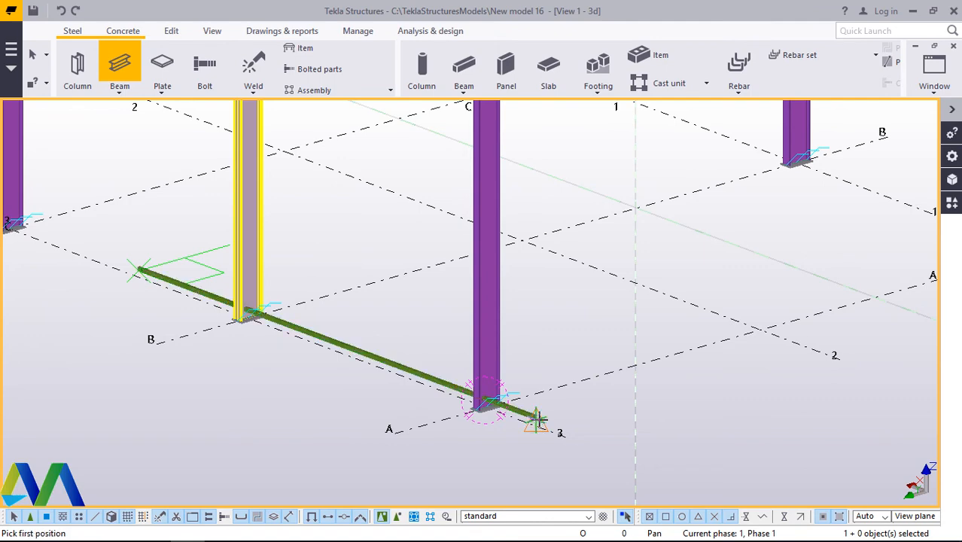
right_click(590, 327)
left_click(575, 98)
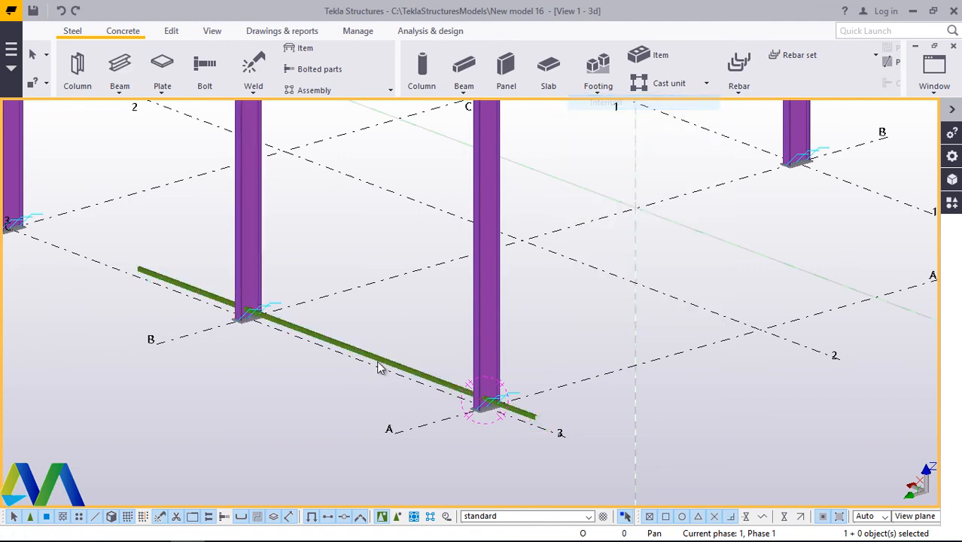
Step: Change the new beam's profile to the I section UB254*102*22
scroll(382, 365, "up", 3)
scroll(401, 376, "up", 4)
double_click(397, 342)
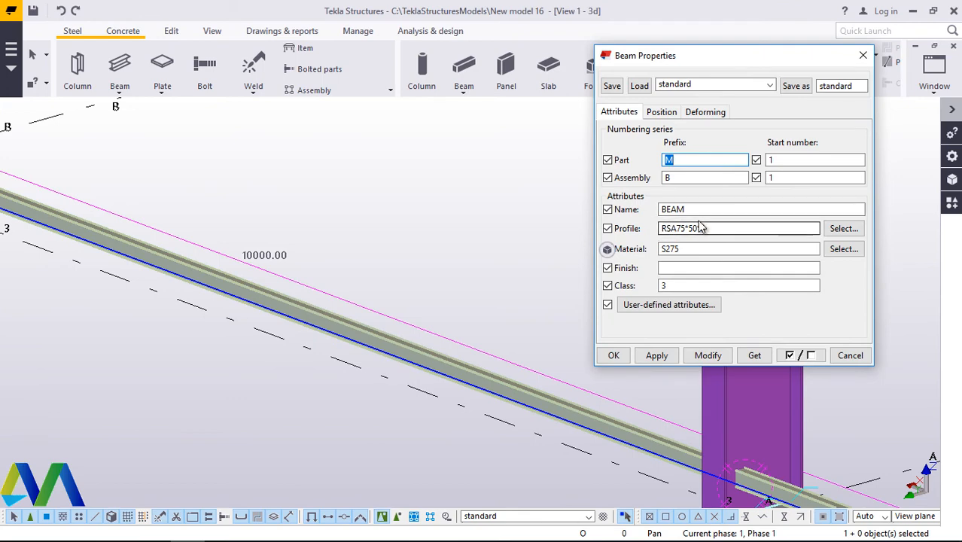
scroll(273, 357, "down", 6)
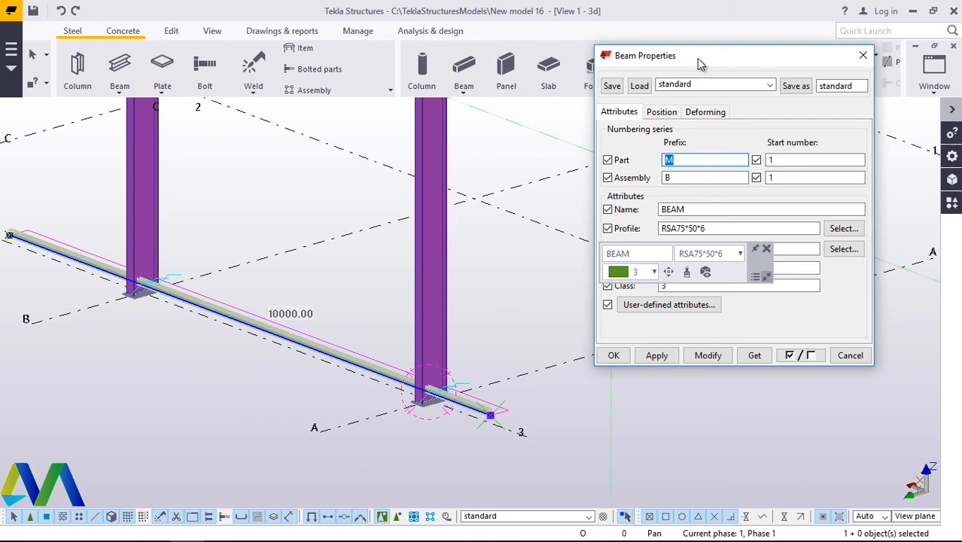
left_click_drag(706, 72, 585, 80)
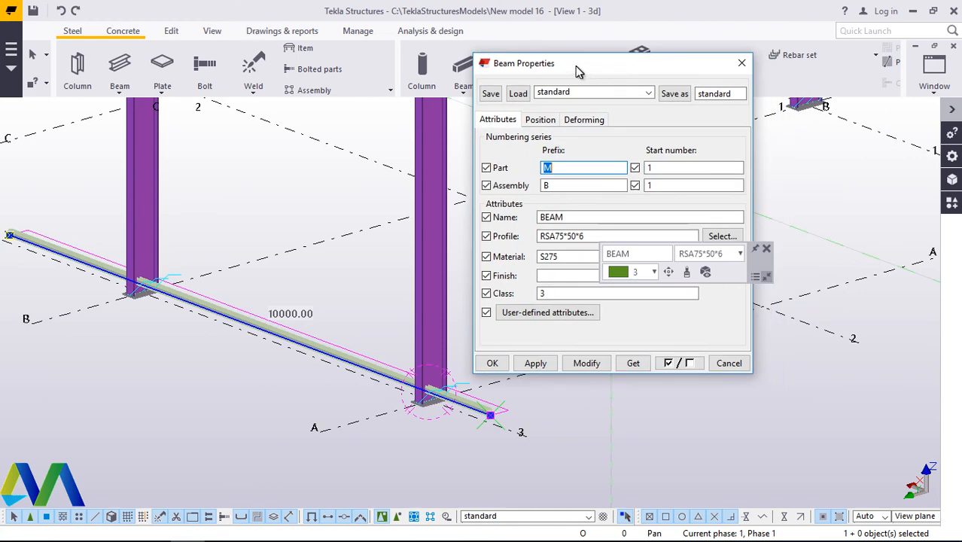
left_click(722, 237)
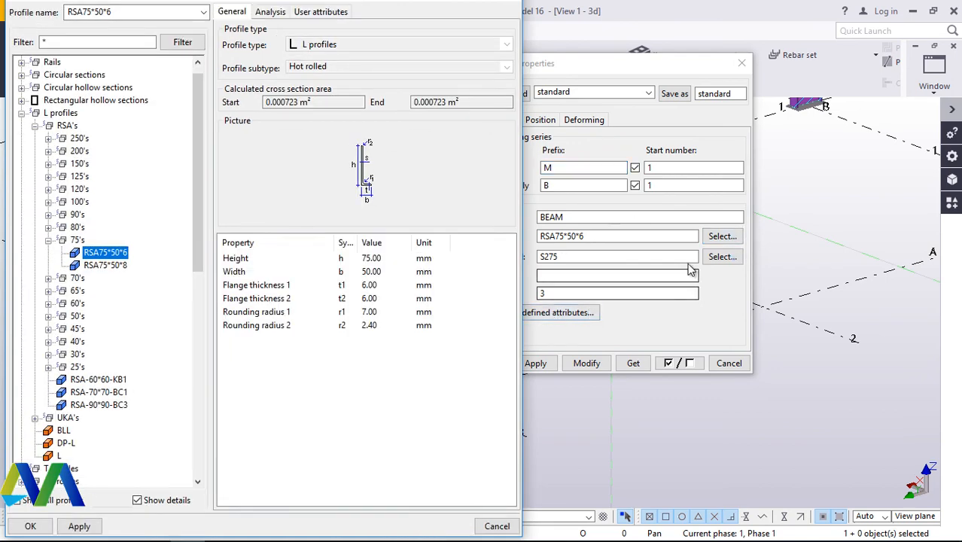
left_click(22, 113)
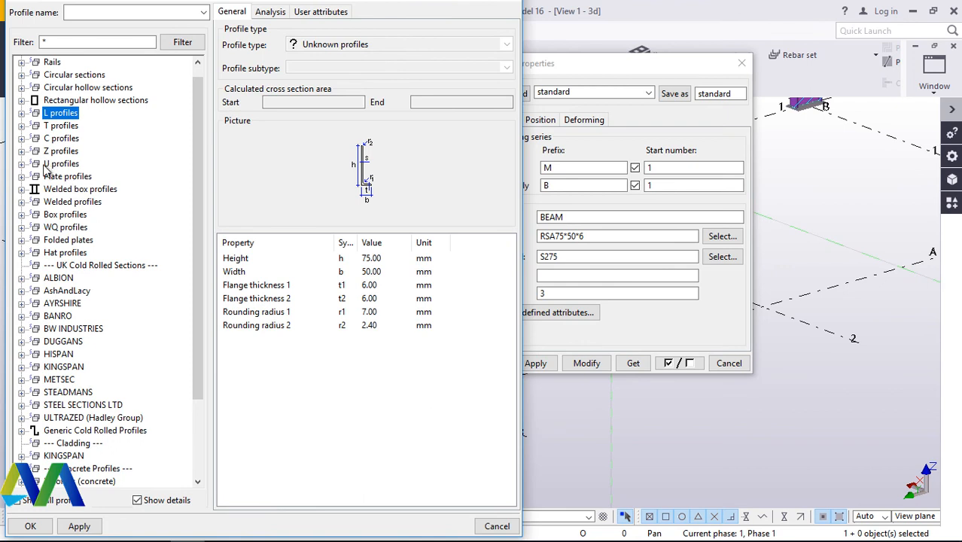
scroll(84, 196, "up", 1)
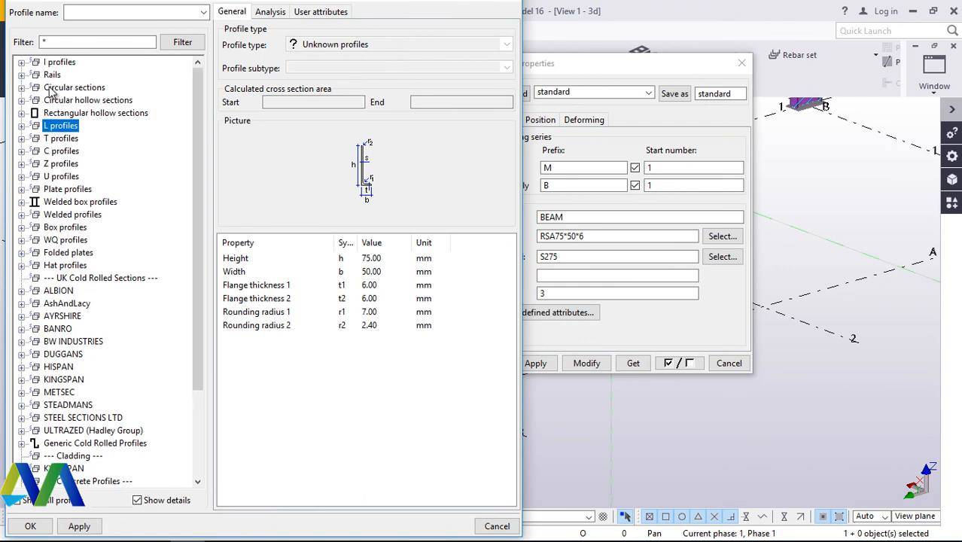
left_click(22, 63)
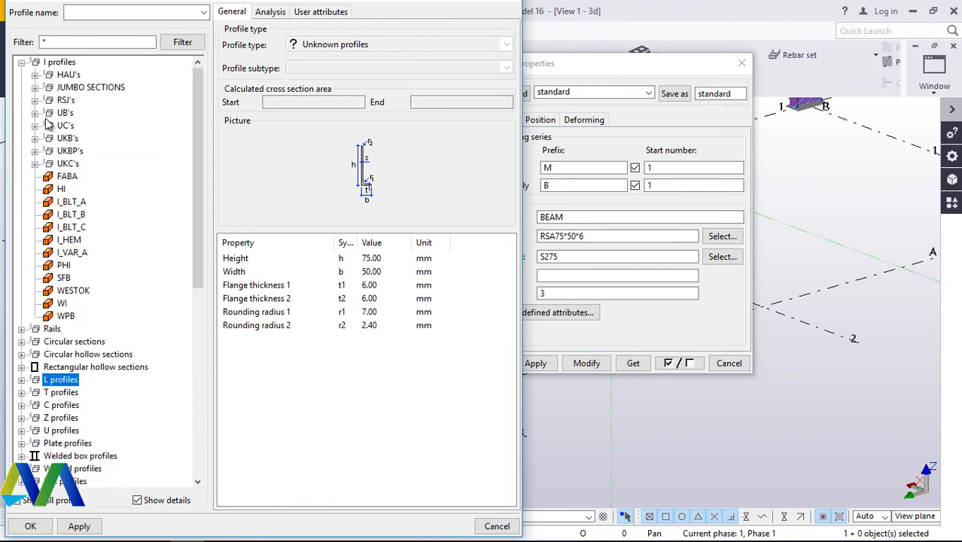
left_click(34, 112)
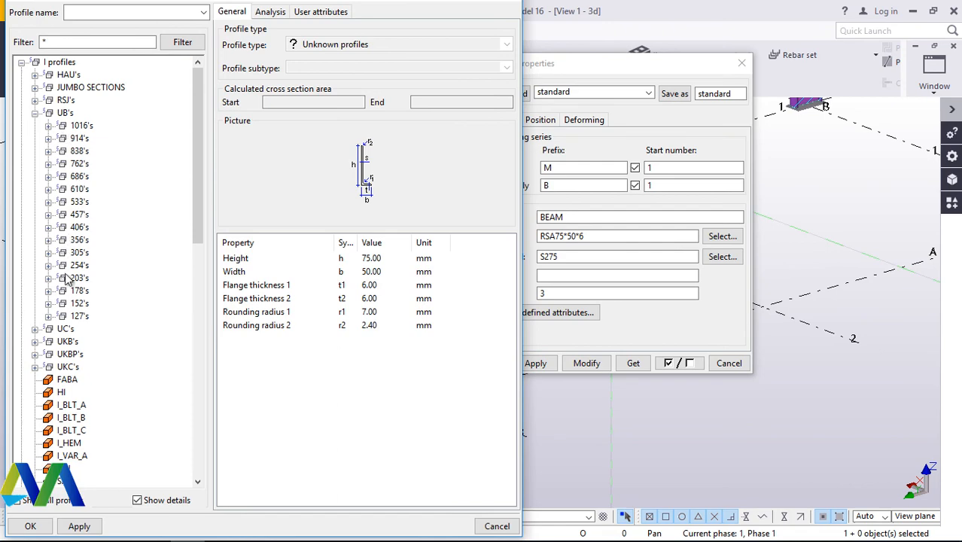
left_click(48, 266)
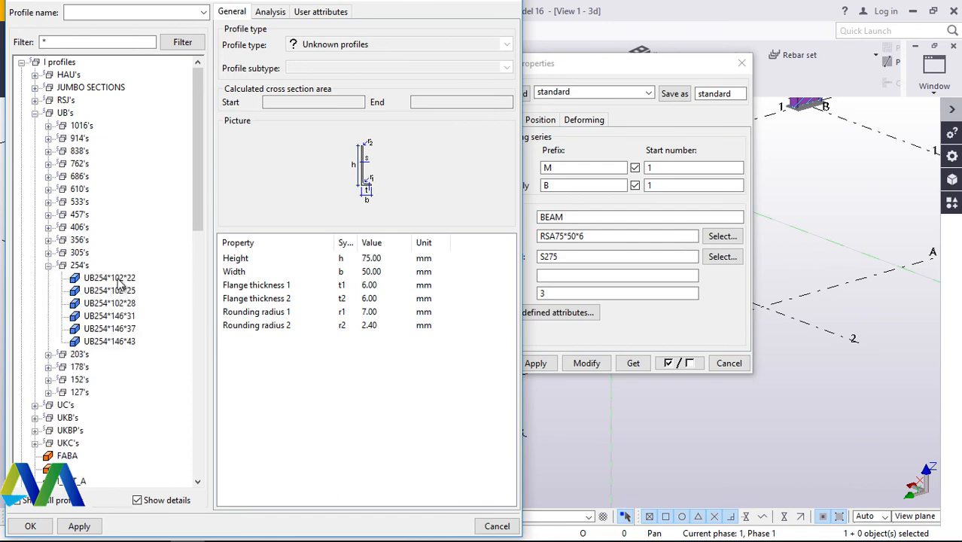
left_click(109, 278)
left_click(79, 526)
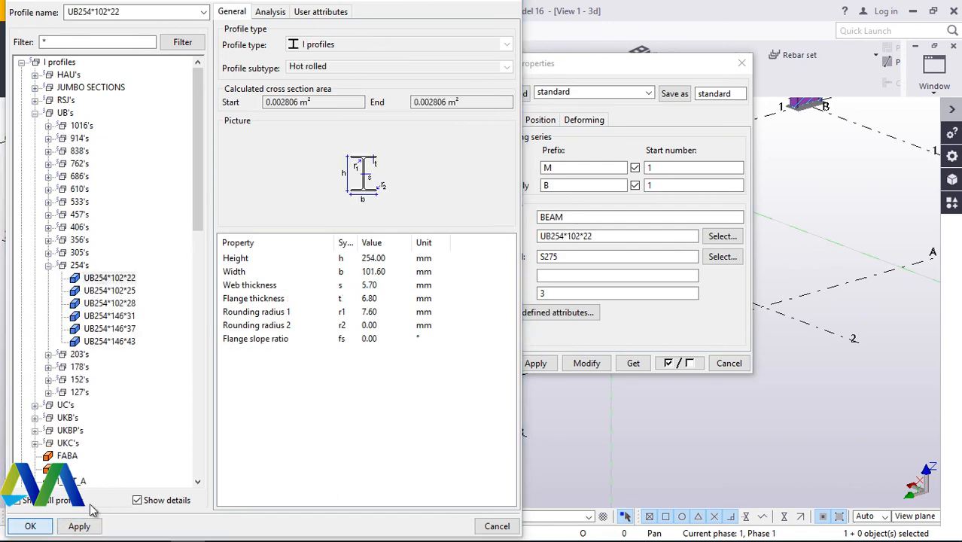
left_click(30, 526)
left_click(594, 364)
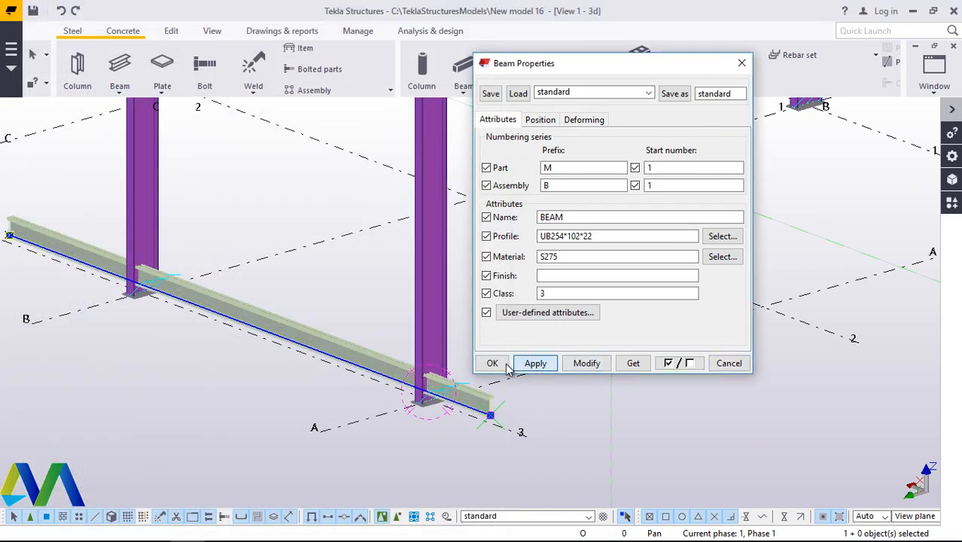
left_click(504, 365)
Step: Move the beam about 110 mm straight down, using the bottom centre of its end as the reference point
scroll(439, 423, "up", 8)
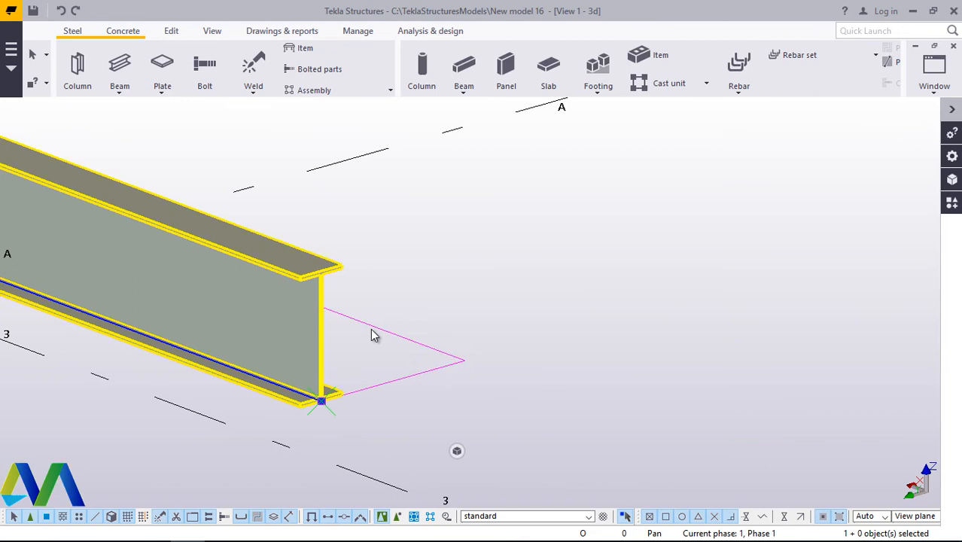
right_click(483, 240)
left_click(539, 276)
scroll(308, 369, "up", 6)
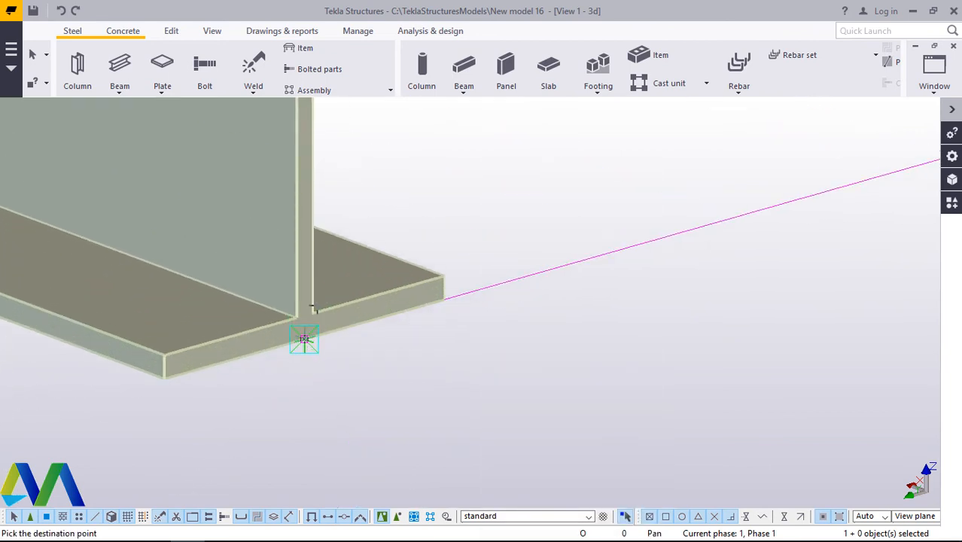
scroll(304, 340, "down", 3)
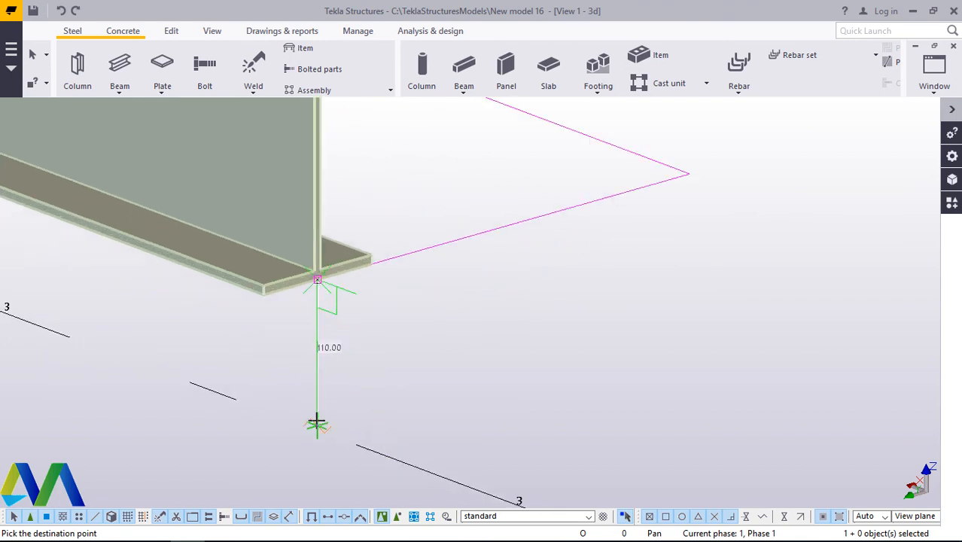
left_click(316, 427)
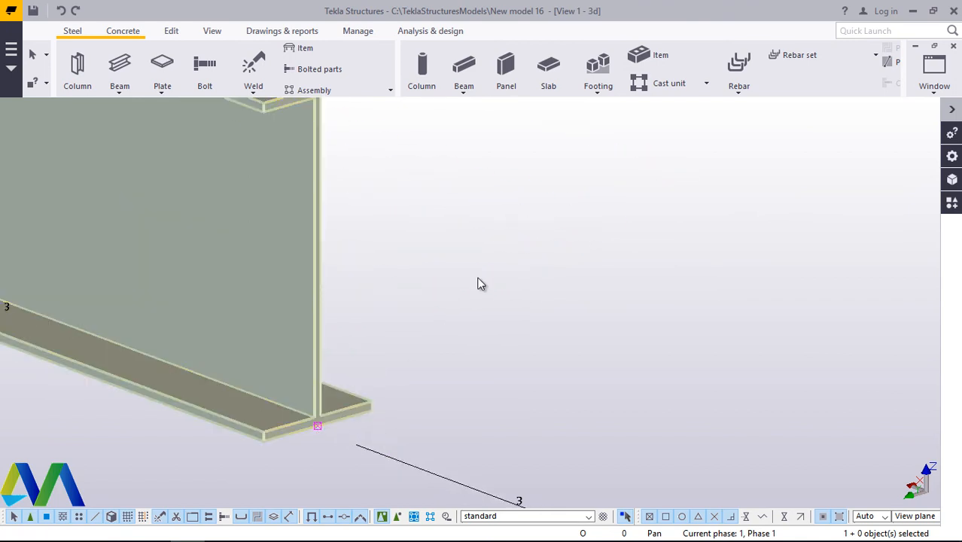
scroll(376, 413, "down", 5)
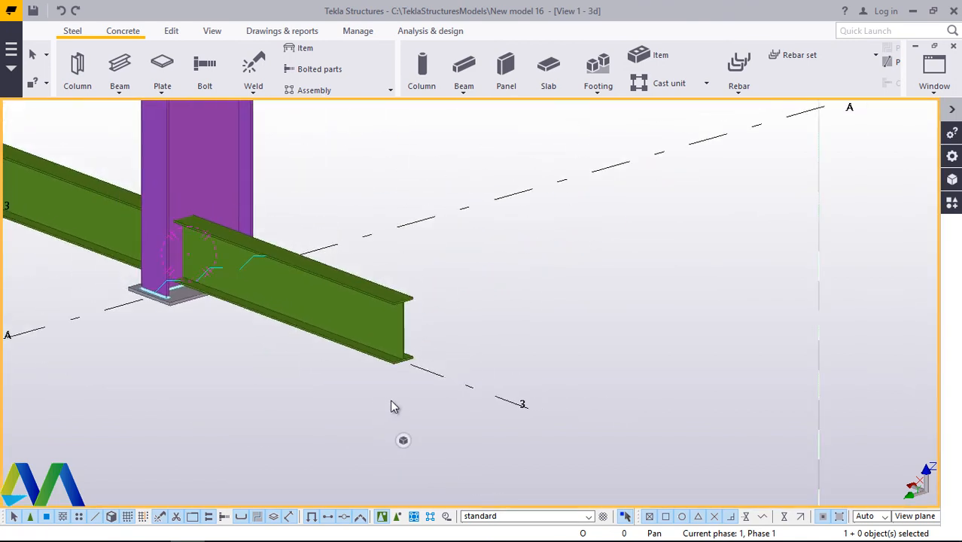
scroll(290, 301, "up", 2)
scroll(475, 381, "down", 4)
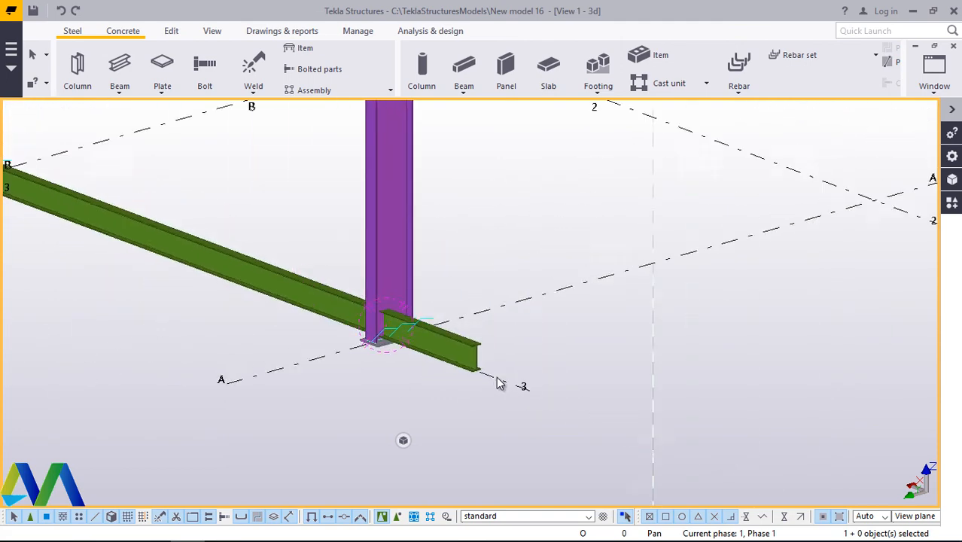
scroll(36, 241, "up", 5)
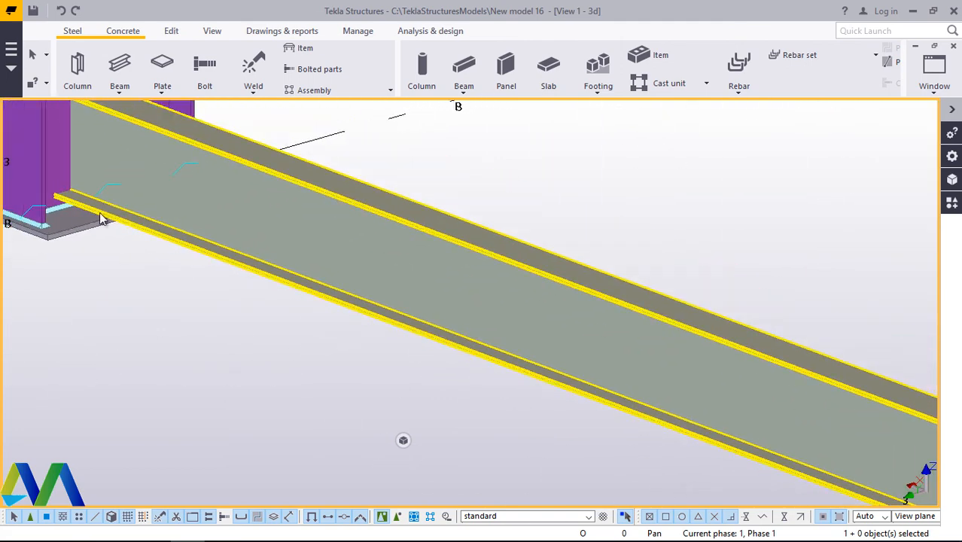
Step: Set the depth position of the beam along grid line 3 to Behind and apply the change
scroll(102, 220, "down", 4)
scroll(106, 219, "down", 4)
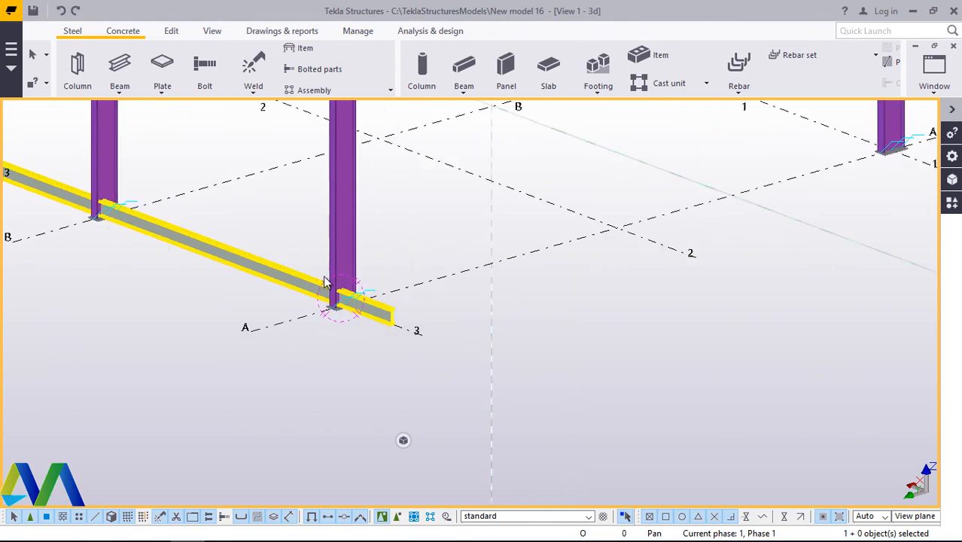
scroll(259, 275, "up", 4)
double_click(393, 269)
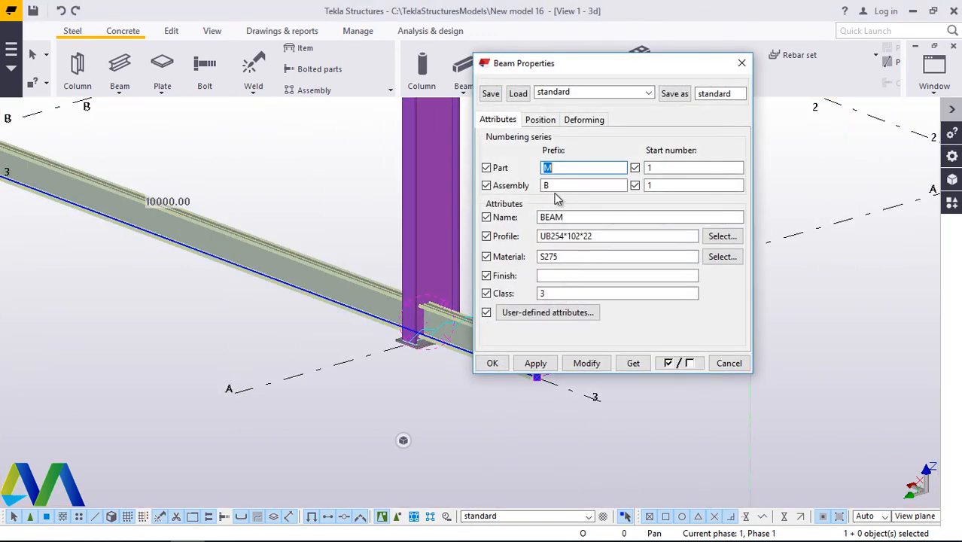
left_click(539, 120)
left_click(582, 195)
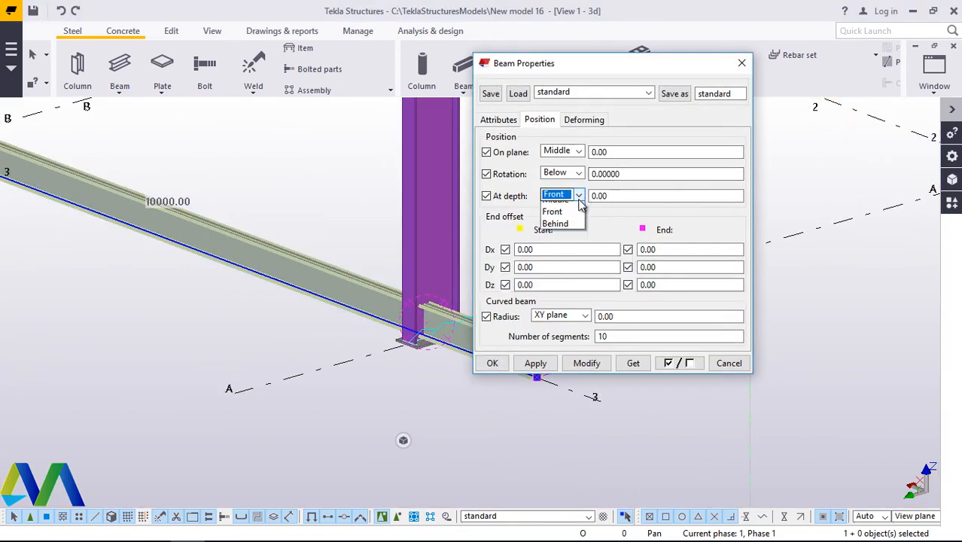
left_click(572, 232)
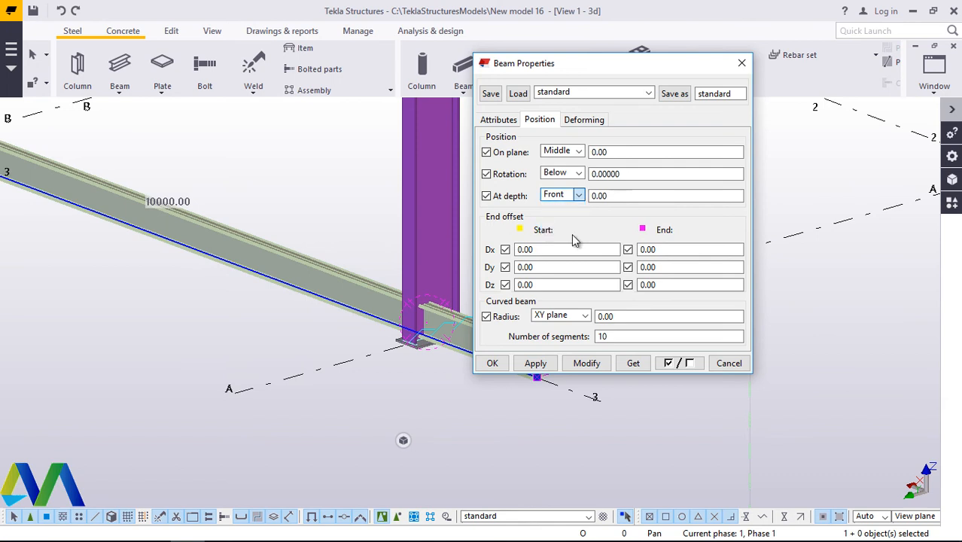
left_click(581, 365)
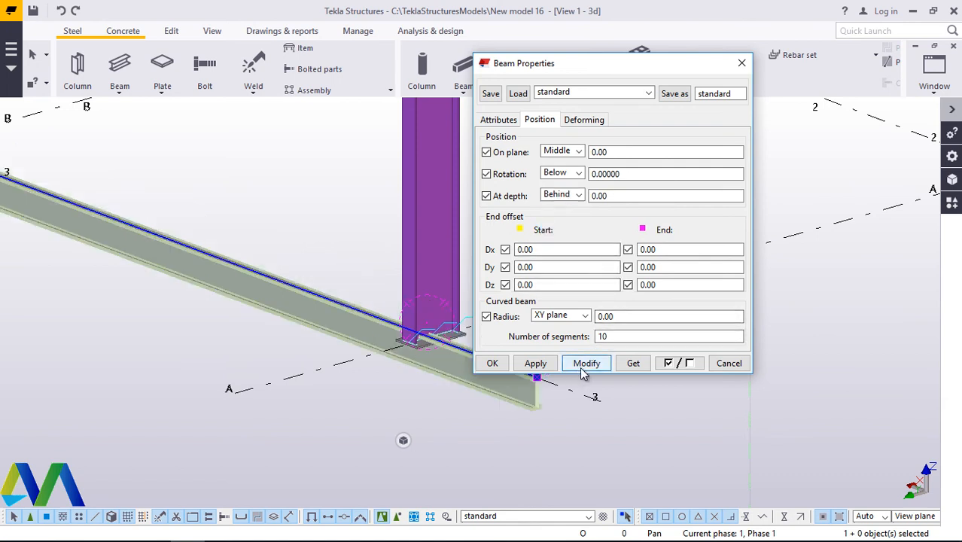
left_click(493, 364)
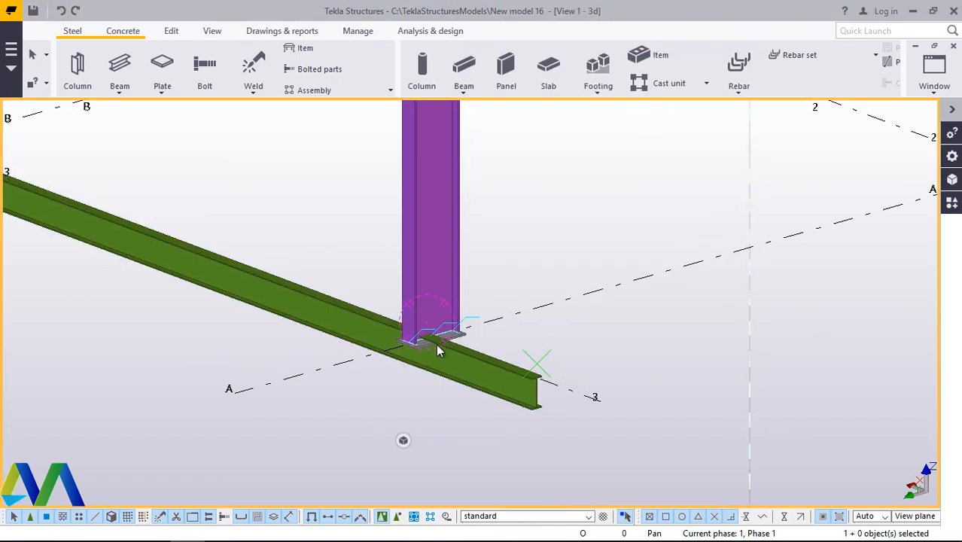
Step: Delete the beam running past the column bases along grid line 3
scroll(437, 345, "up", 6)
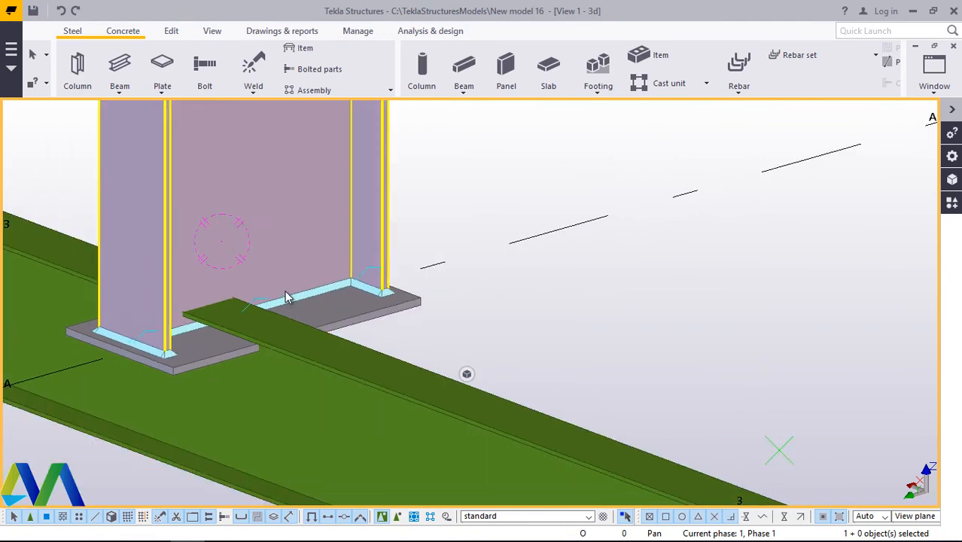
scroll(286, 298, "down", 3)
left_click(391, 365)
right_click(673, 317)
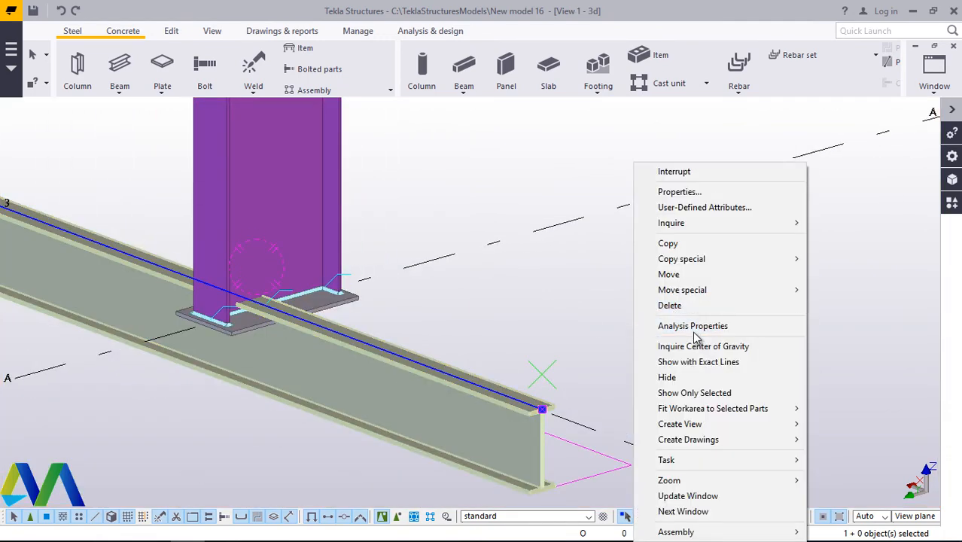
left_click(671, 305)
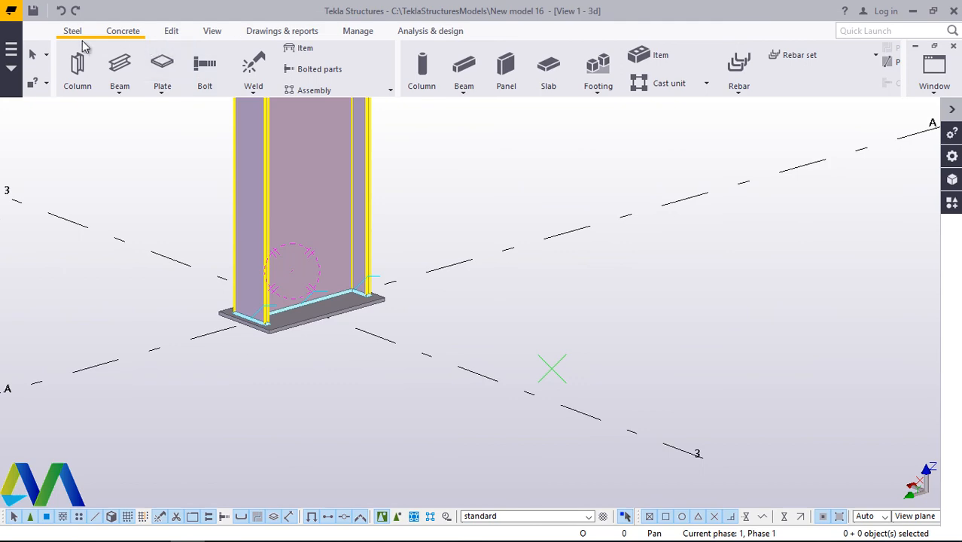
Step: Model a new steel beam on grid line 3, running from beyond the column at grid B to just past the column at grid A
left_click(120, 91)
left_click(129, 111)
scroll(346, 279, "down", 1)
scroll(393, 318, "down", 5)
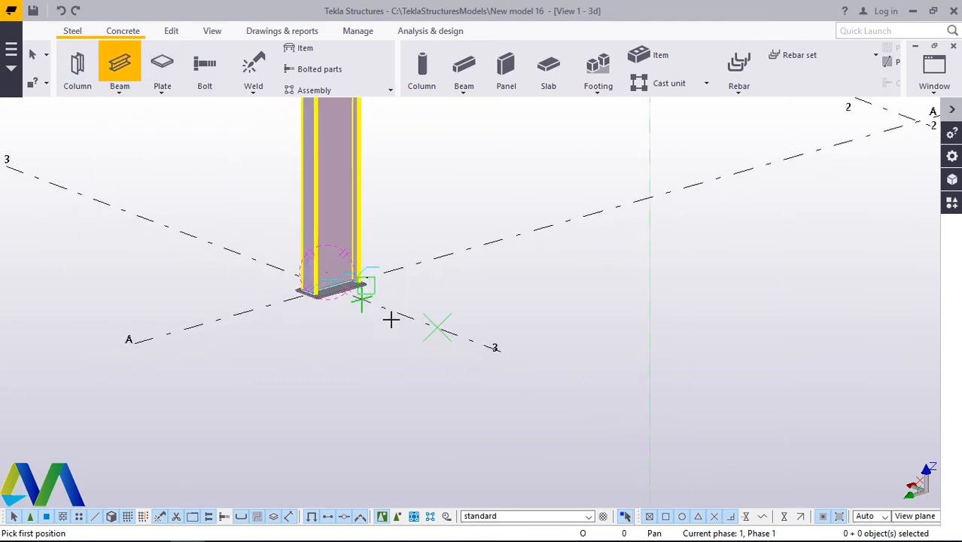
scroll(157, 254, "up", 4)
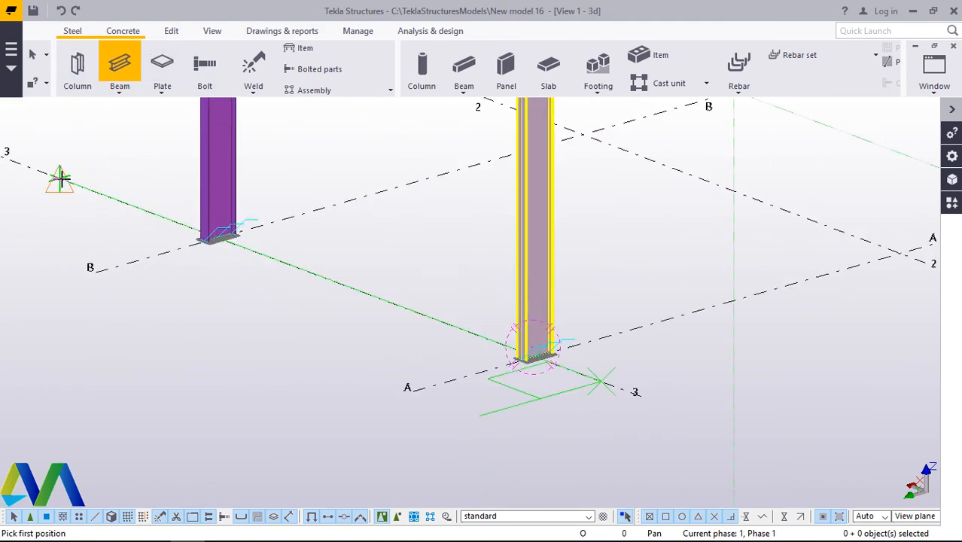
left_click(60, 177)
left_click(591, 382)
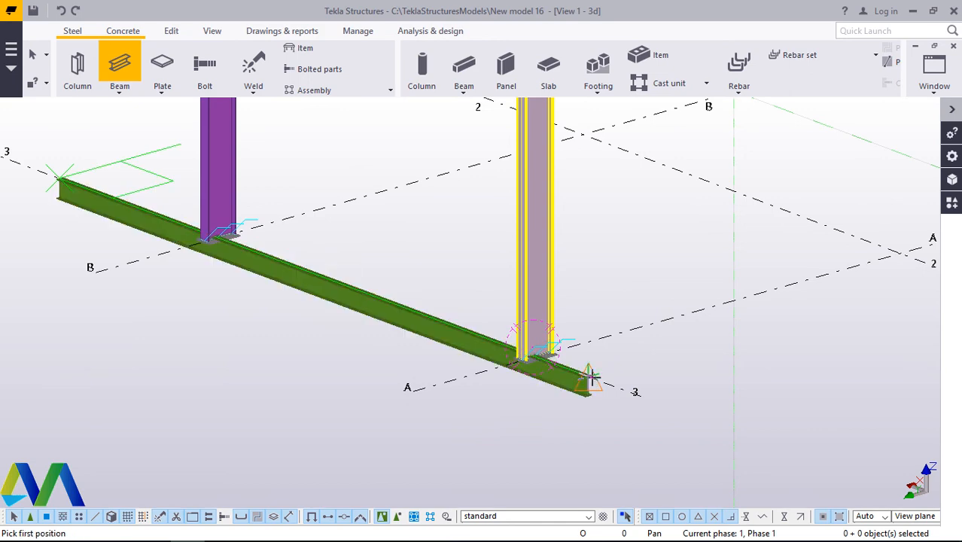
right_click(626, 239)
left_click(653, 252)
Step: Reapply the Behind depth position to the new beam along grid line 3
scroll(571, 375, "up", 2)
scroll(571, 375, "up", 10)
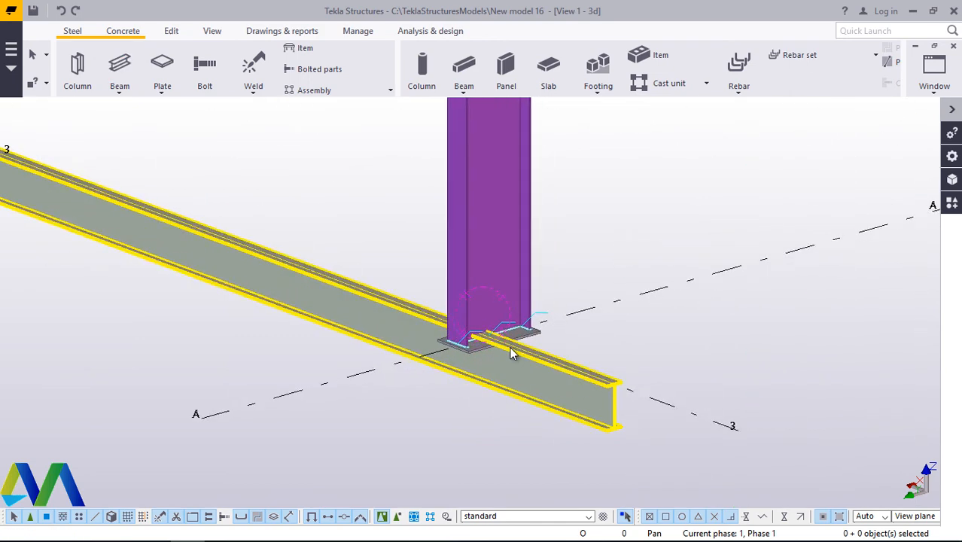
scroll(486, 327, "down", 7)
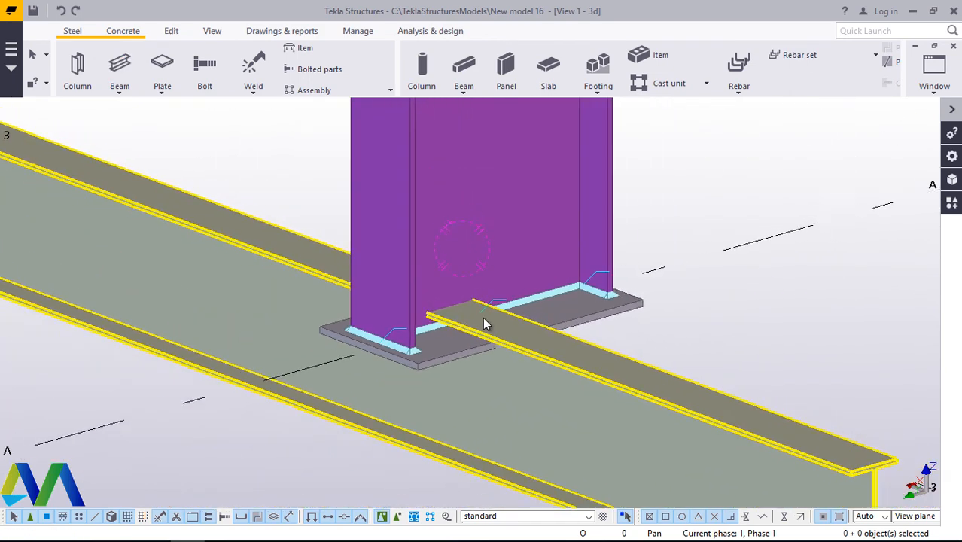
scroll(515, 355, "up", 5)
scroll(506, 351, "down", 3)
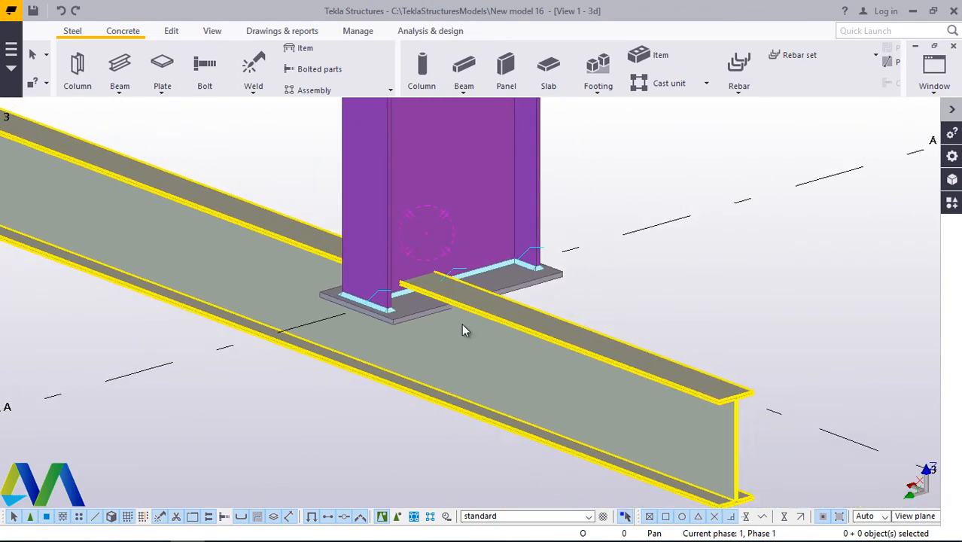
double_click(529, 372)
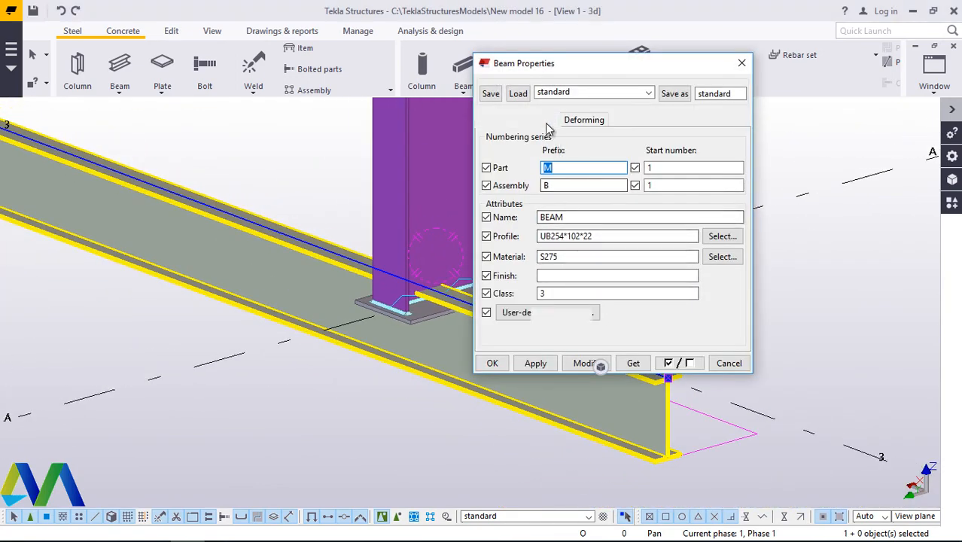
left_click(539, 120)
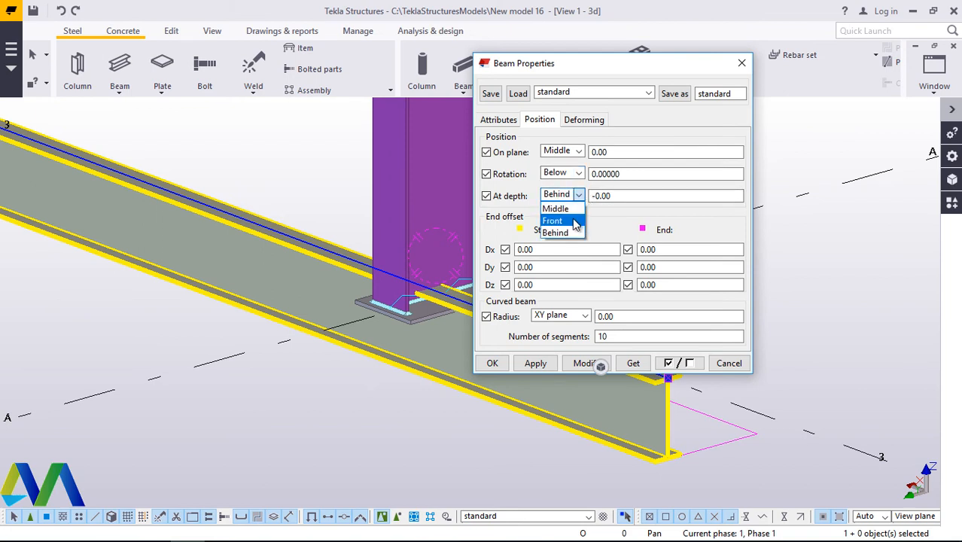
left_click(557, 232)
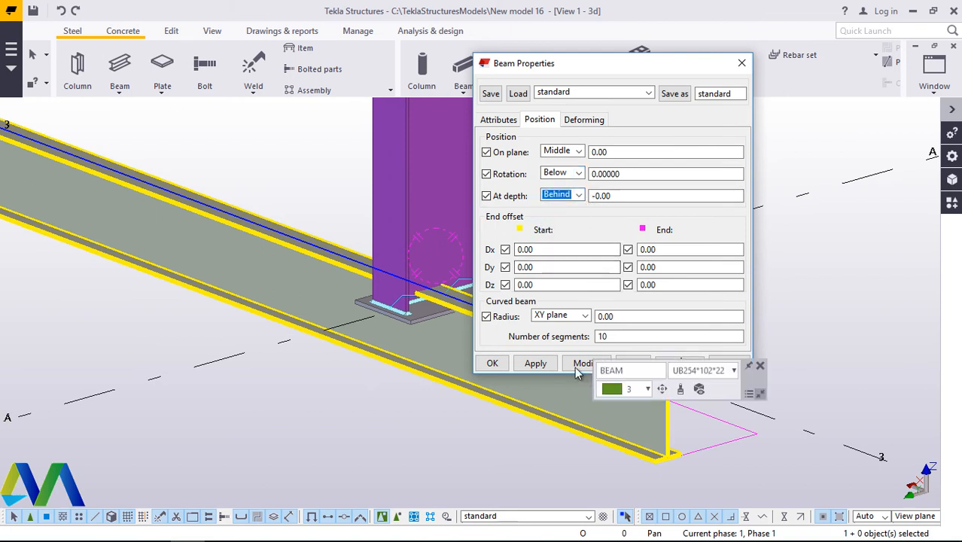
left_click(580, 365)
left_click(493, 364)
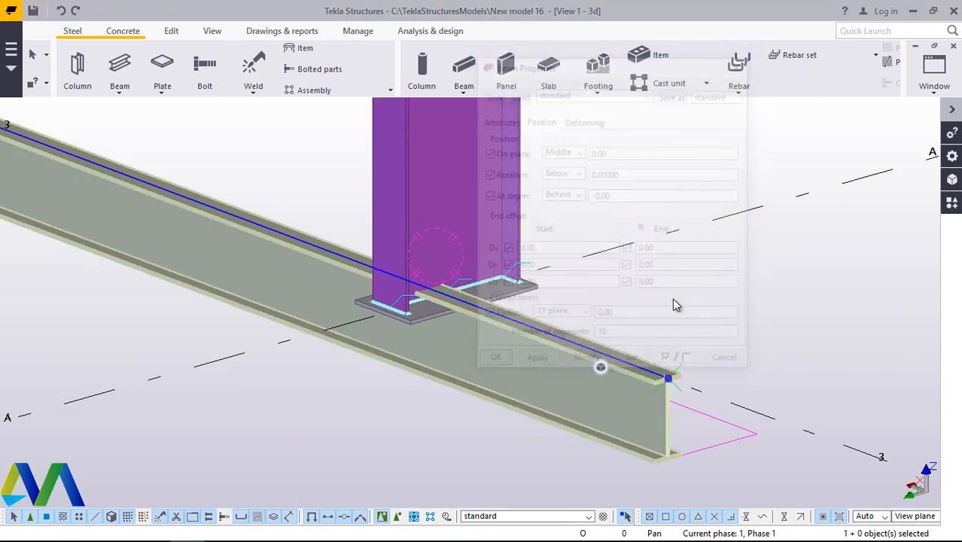
Step: Rotate the 3D view around the column base at grid intersection A-3 and examine how the beam sits under the base plate
middle_click_drag(518, 361, 521, 354, "ctrl")
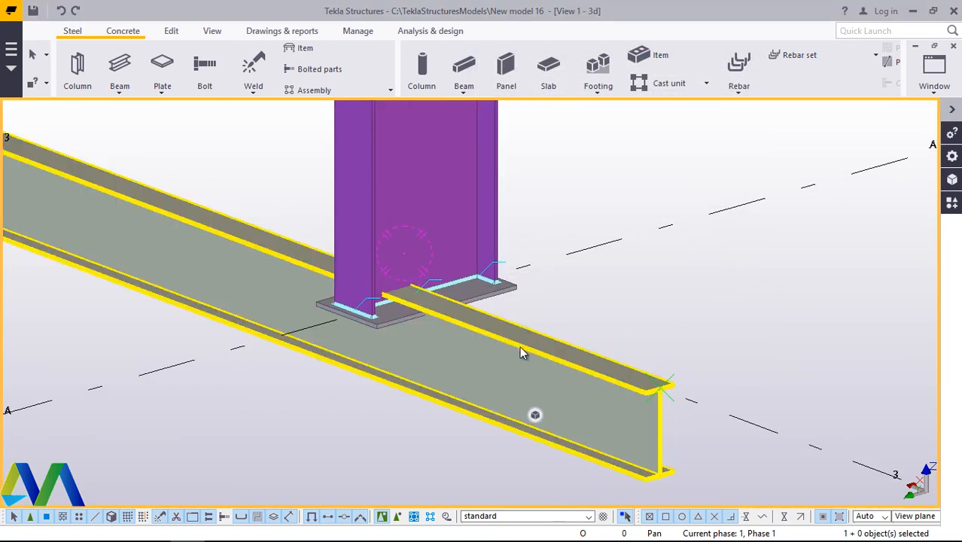
double_click(486, 352)
middle_click_drag(347, 323, 361, 318, "ctrl")
left_click(742, 62)
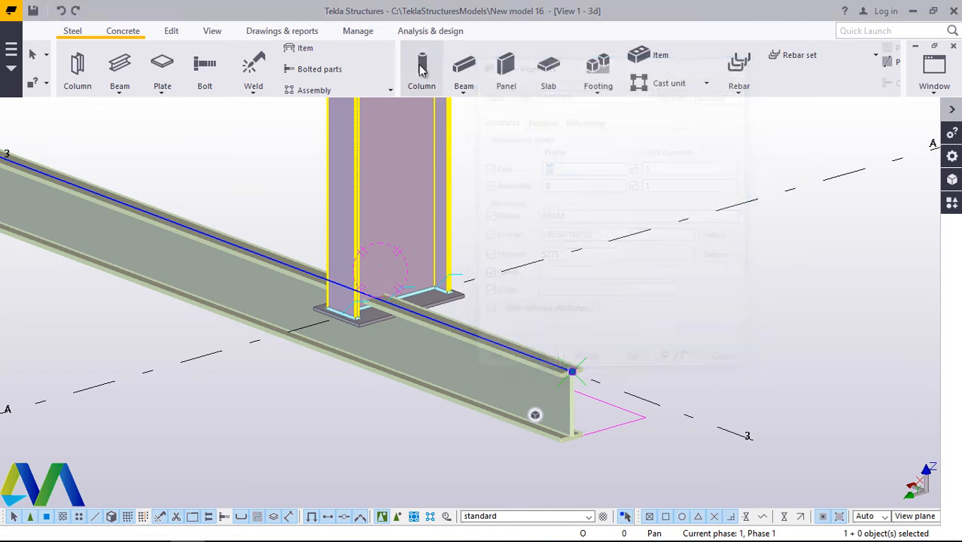
left_click(211, 31)
left_click(520, 76)
left_click(538, 97)
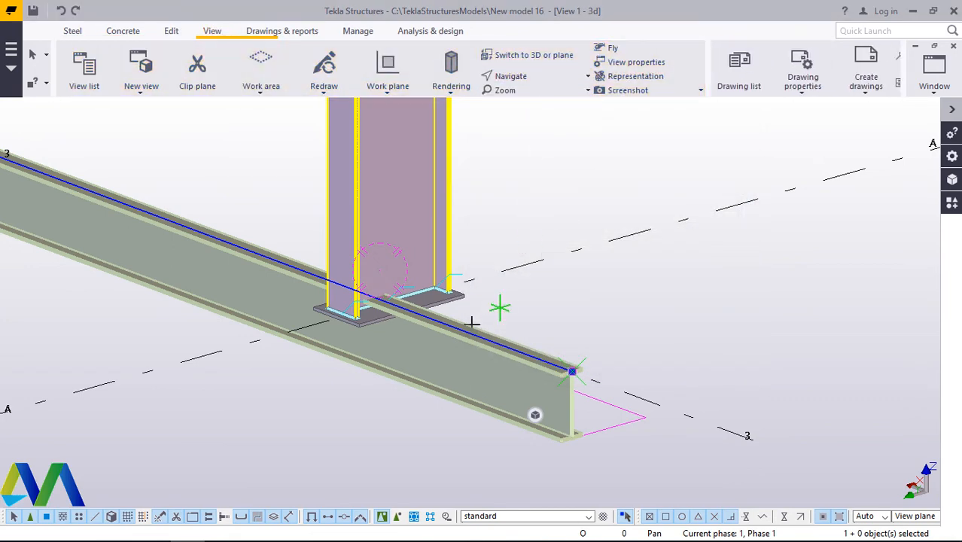
left_click_drag(414, 308, 339, 337)
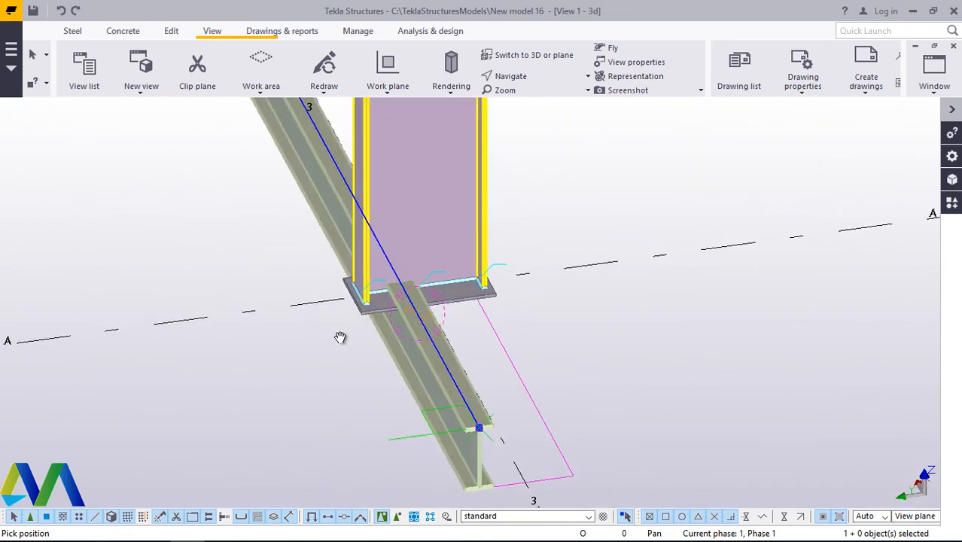
right_click(722, 382)
left_click(759, 159)
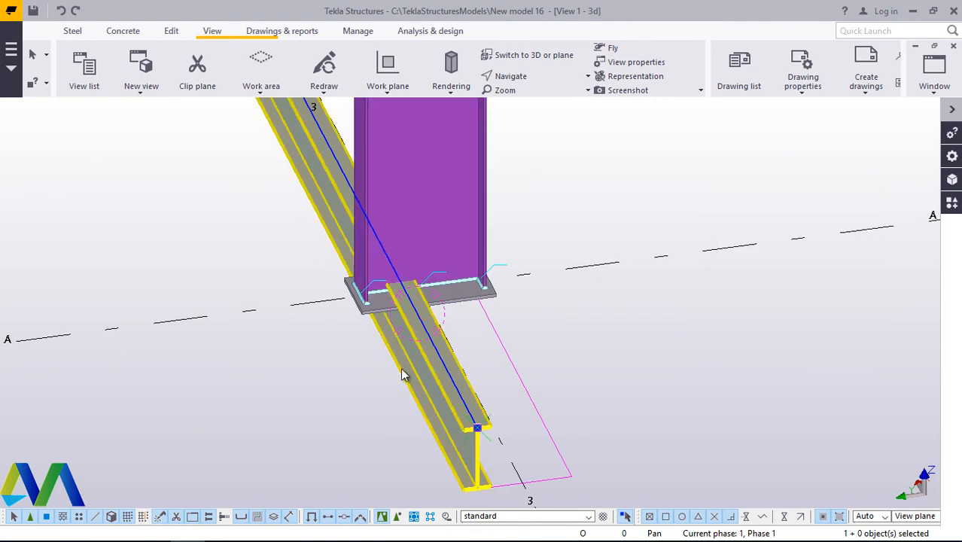
Step: Try the beam's on-plane position at Right
double_click(406, 375)
left_click(540, 120)
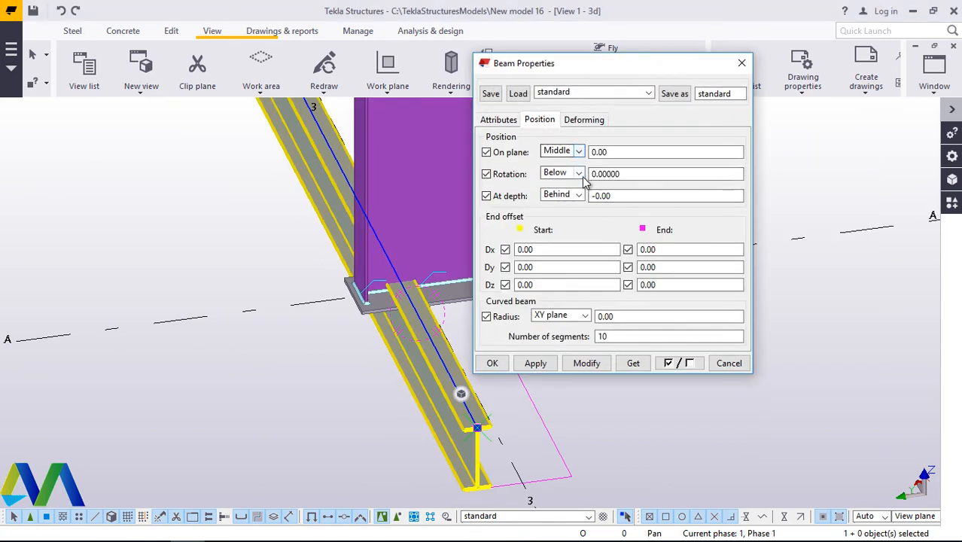
left_click(579, 153)
left_click(567, 177)
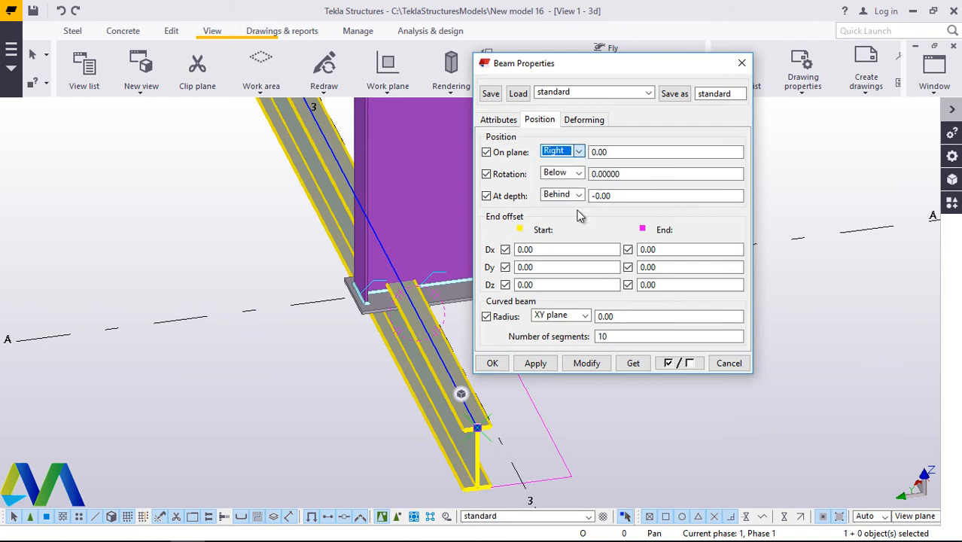
left_click(586, 363)
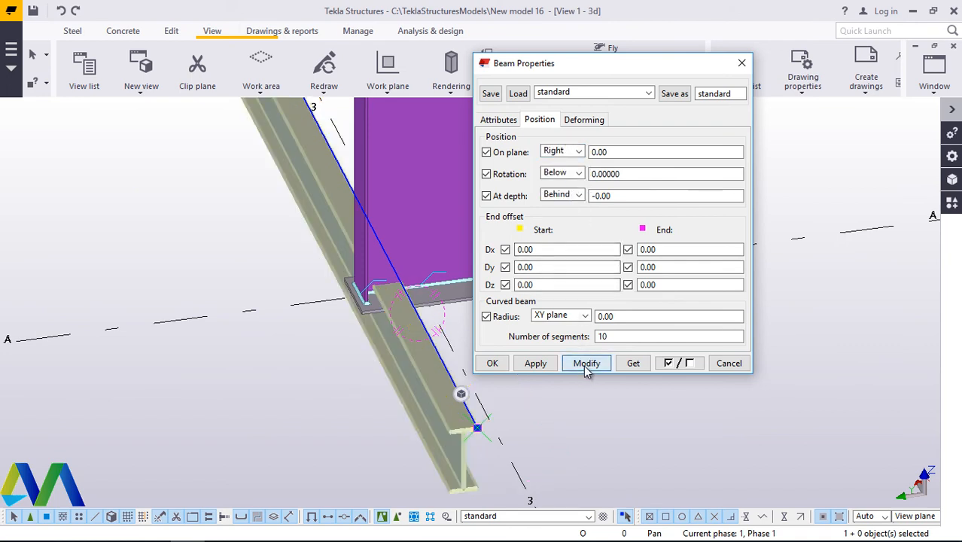
Step: Return the beam's on-plane position to Middle and apply the change
left_click(576, 153)
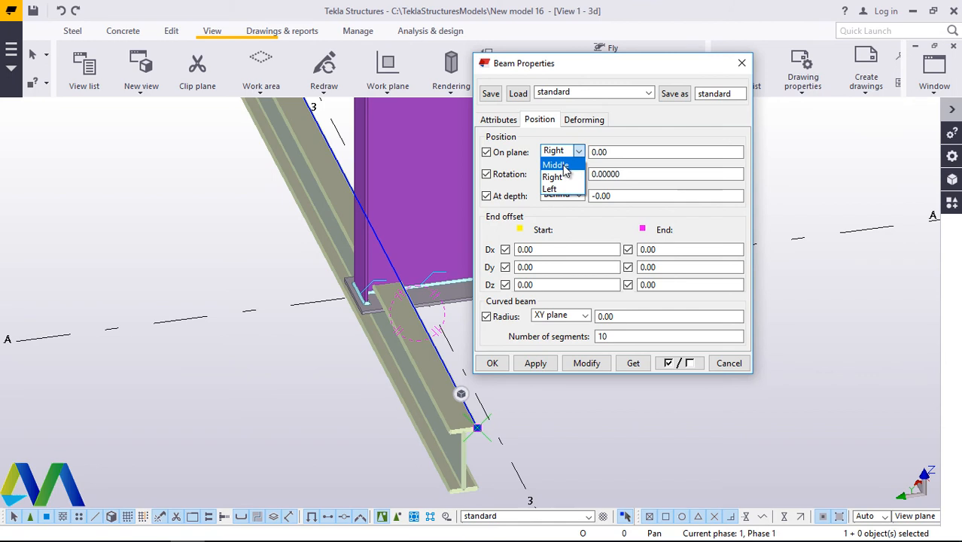
left_click(561, 165)
left_click(596, 365)
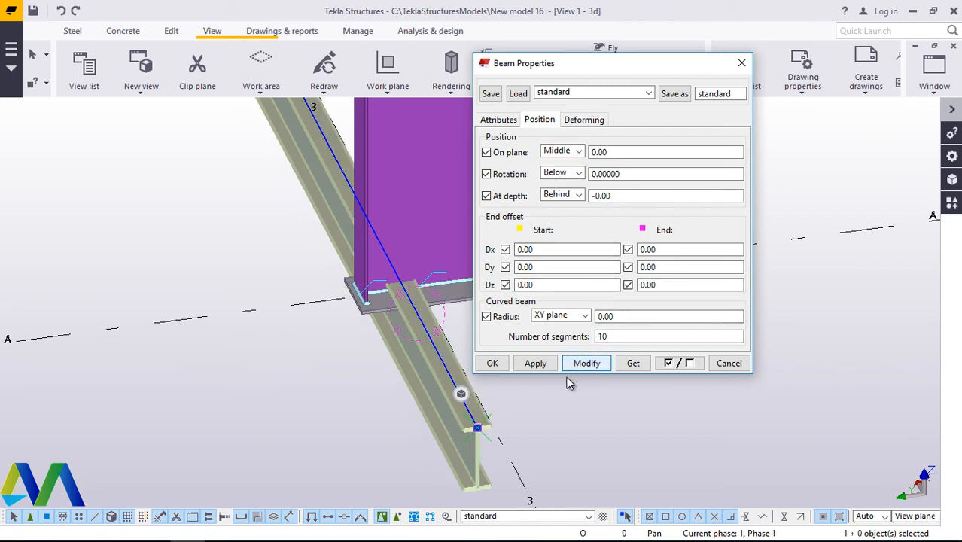
left_click(492, 363)
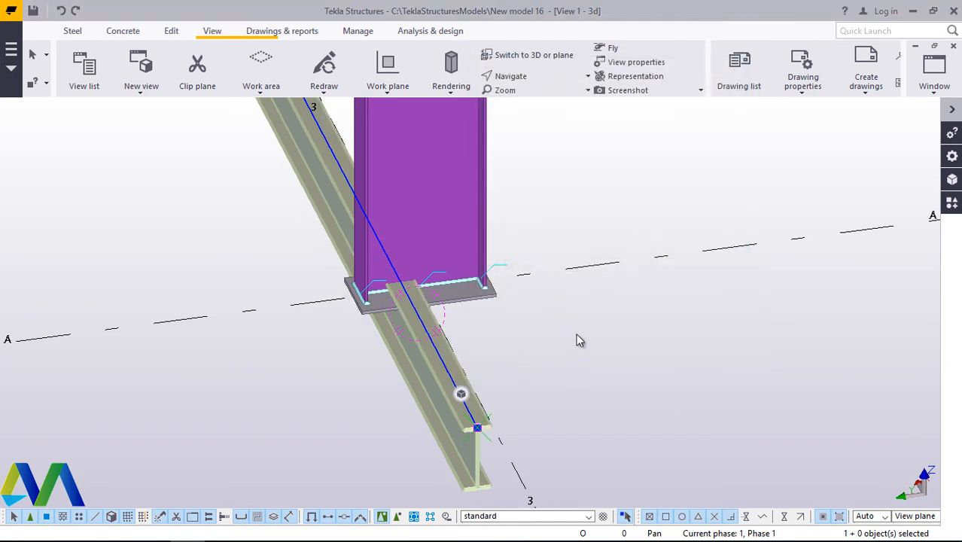
Step: Delete the newly modelled beam along grid line 3
right_click(642, 265)
left_click(687, 304)
scroll(575, 378, "down", 2)
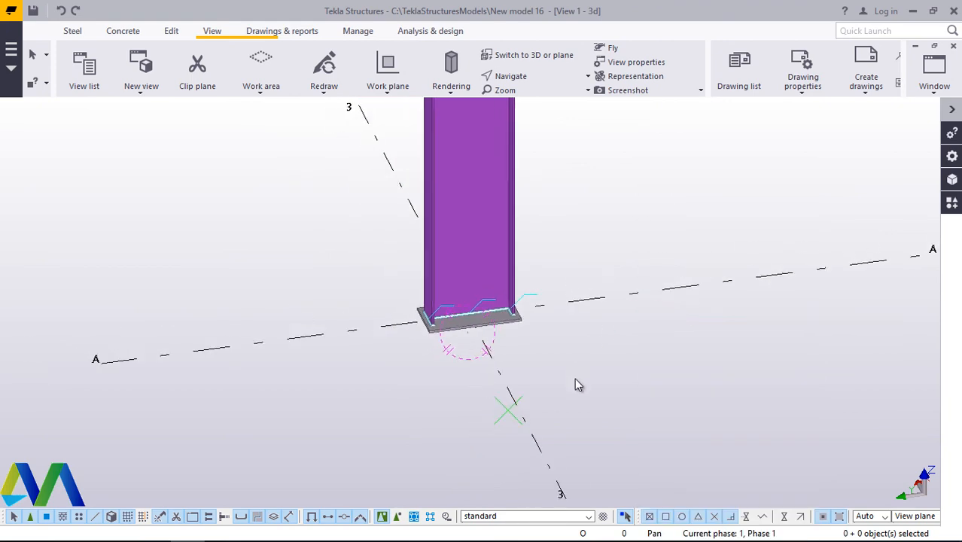
scroll(574, 379, "down", 4)
scroll(511, 399, "down", 3)
scroll(498, 297, "up", 2)
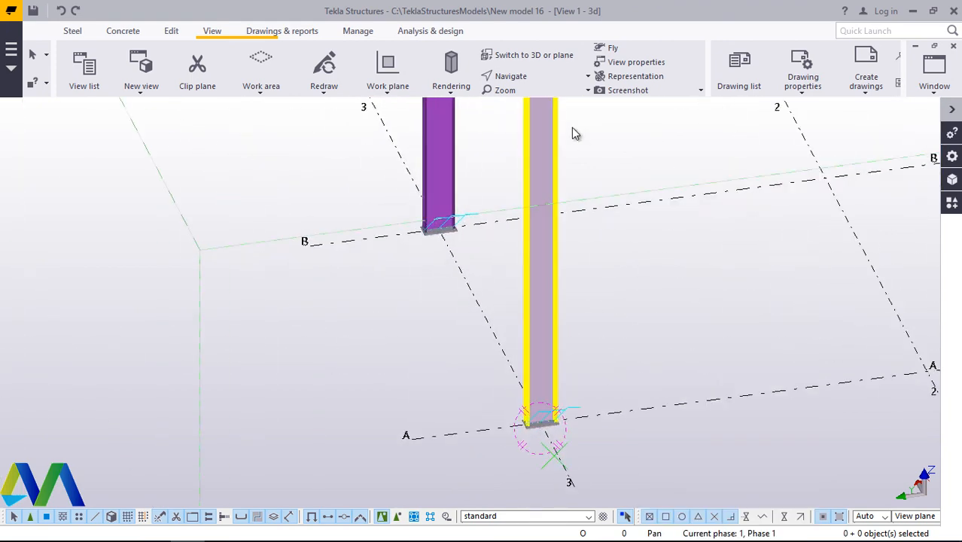
Step: Model a steel beam along grid line 3, starting between grids C and B and ending just beyond grid A
left_click(526, 77)
left_click(526, 125)
left_click_drag(458, 237, 568, 261)
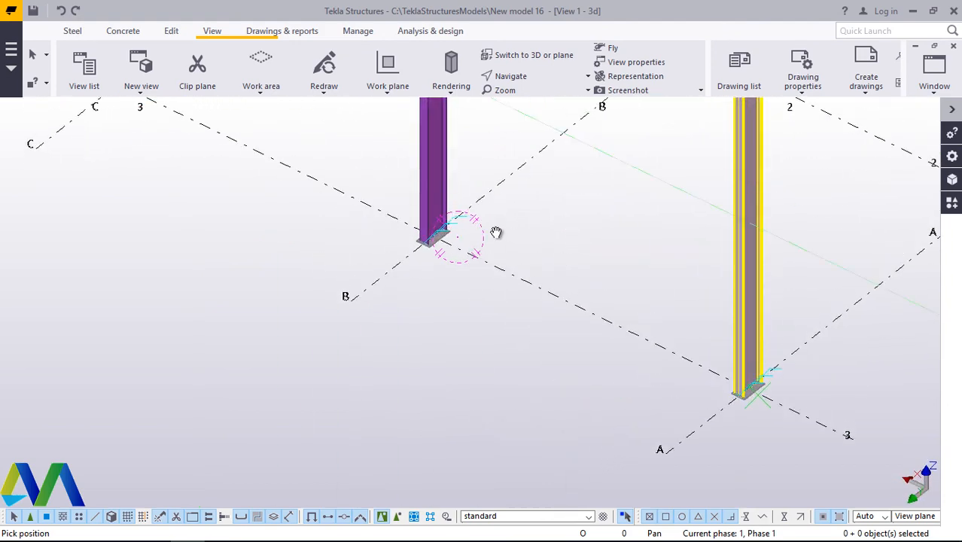
left_click_drag(496, 232, 535, 191)
right_click(535, 191)
left_click(558, 200)
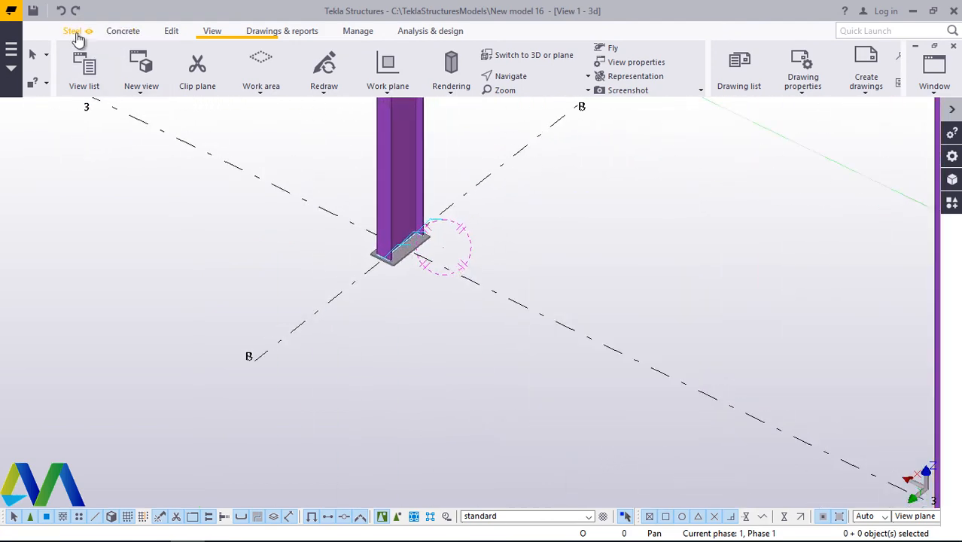
left_click(78, 36)
left_click(120, 92)
left_click(132, 109)
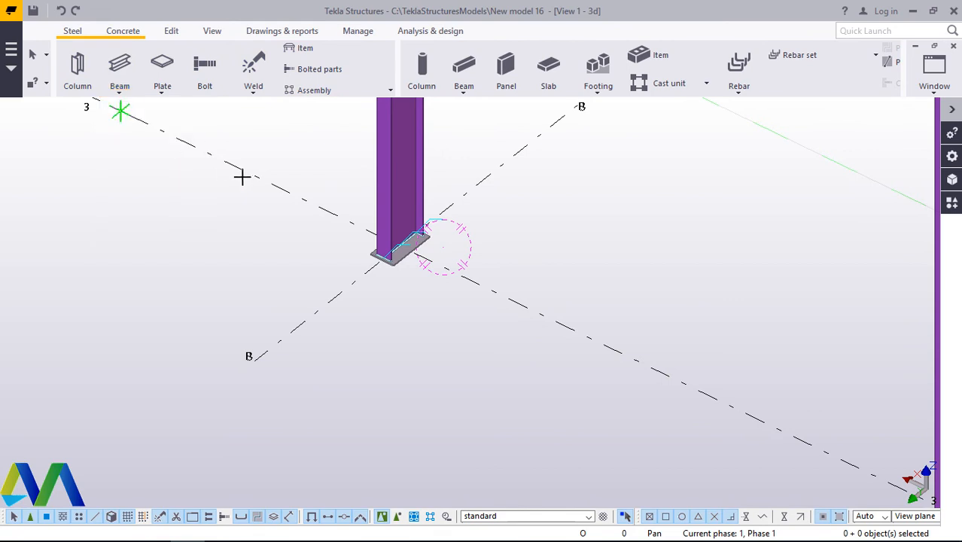
scroll(291, 196, "up", 3)
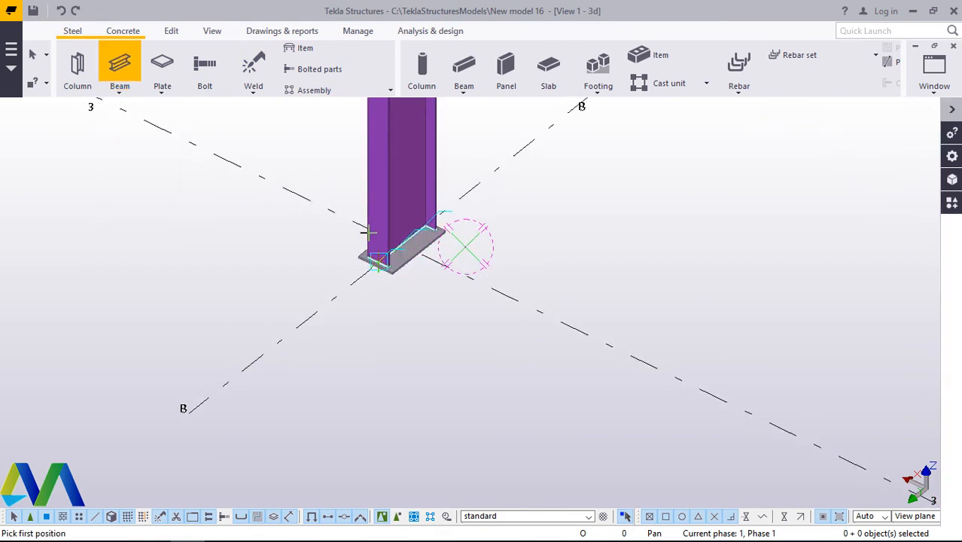
scroll(275, 208, "down", 3)
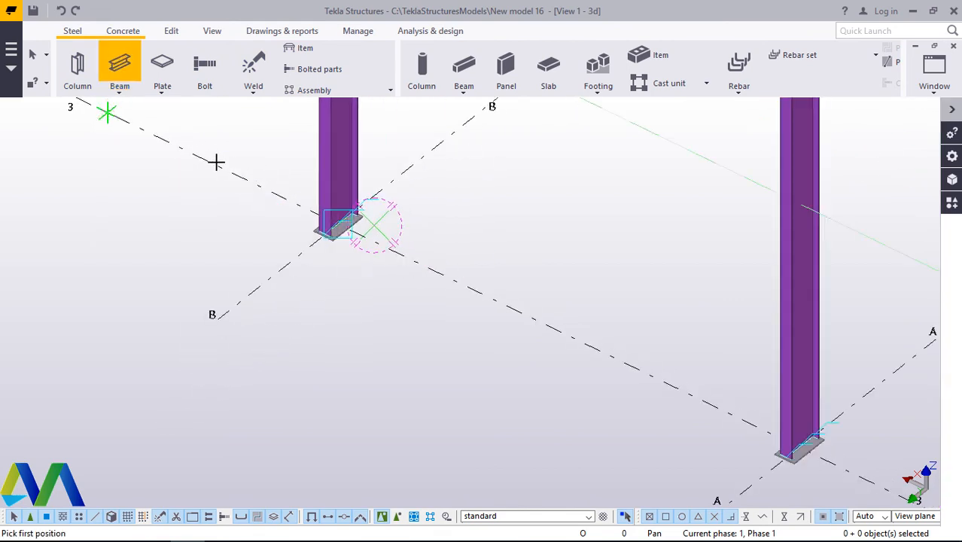
left_click(108, 113)
scroll(597, 370, "down", 3)
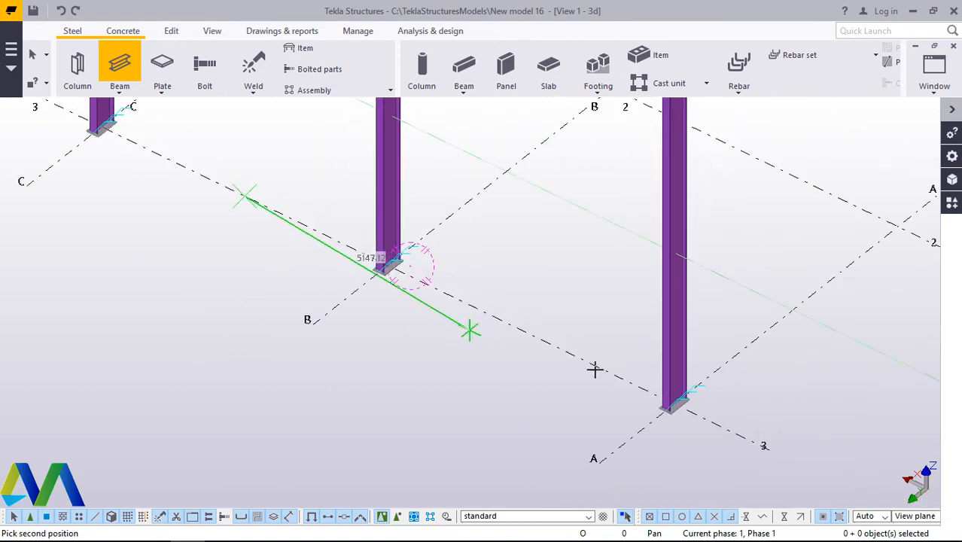
scroll(708, 413, "up", 5)
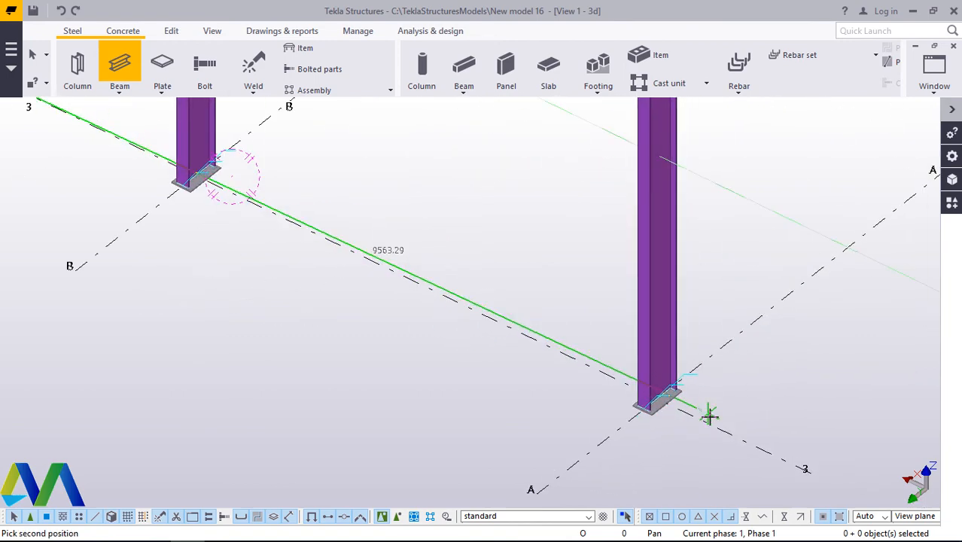
left_click(763, 450)
right_click(745, 338)
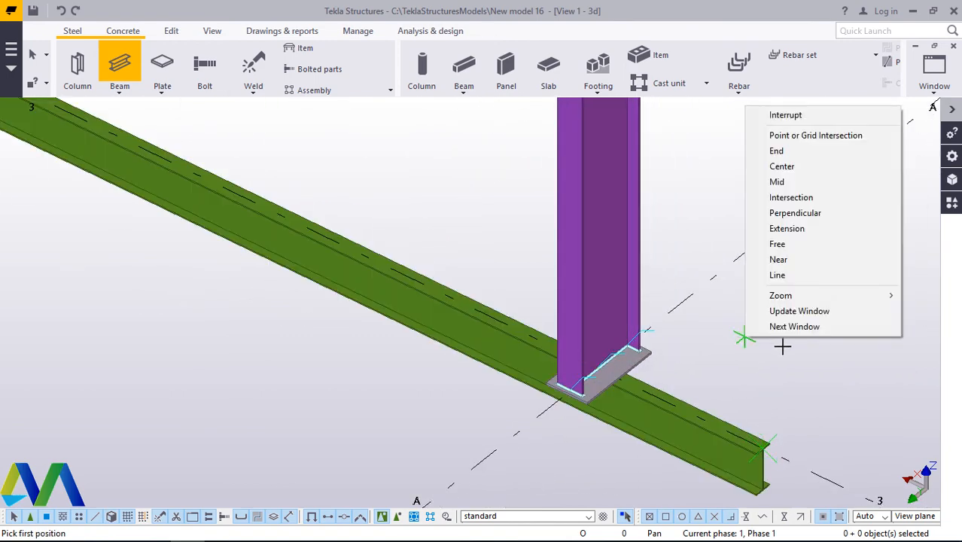
left_click(762, 118)
Step: Set the new beam's at-depth position to Front and apply the change to the beam
left_click(213, 31)
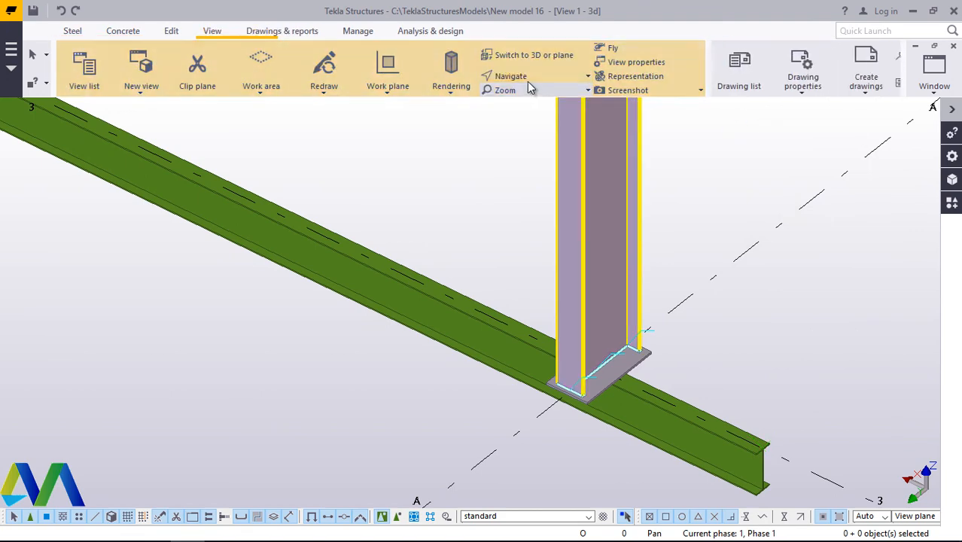
left_click(525, 79)
left_click(549, 102)
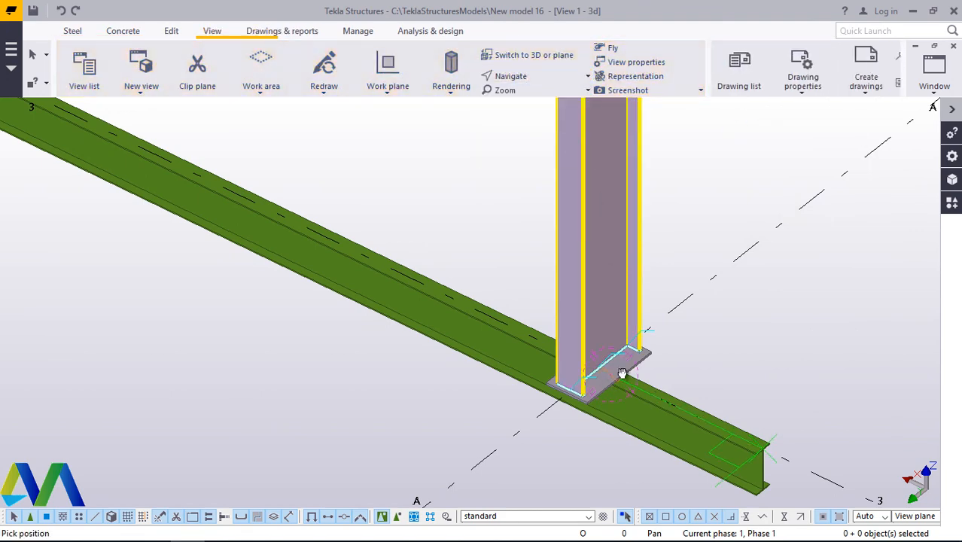
left_click_drag(622, 374, 595, 356)
right_click(699, 350)
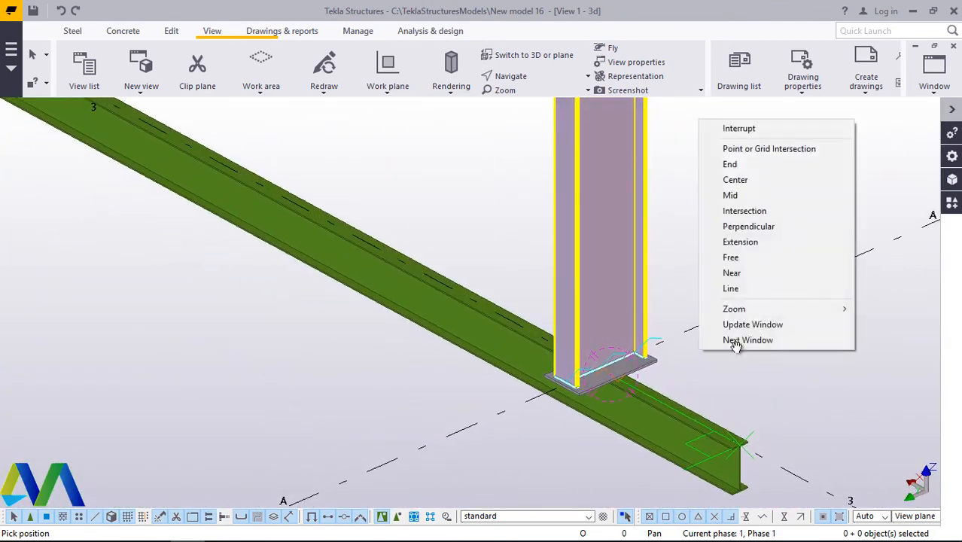
left_click(739, 128)
left_click(650, 408)
double_click(647, 414)
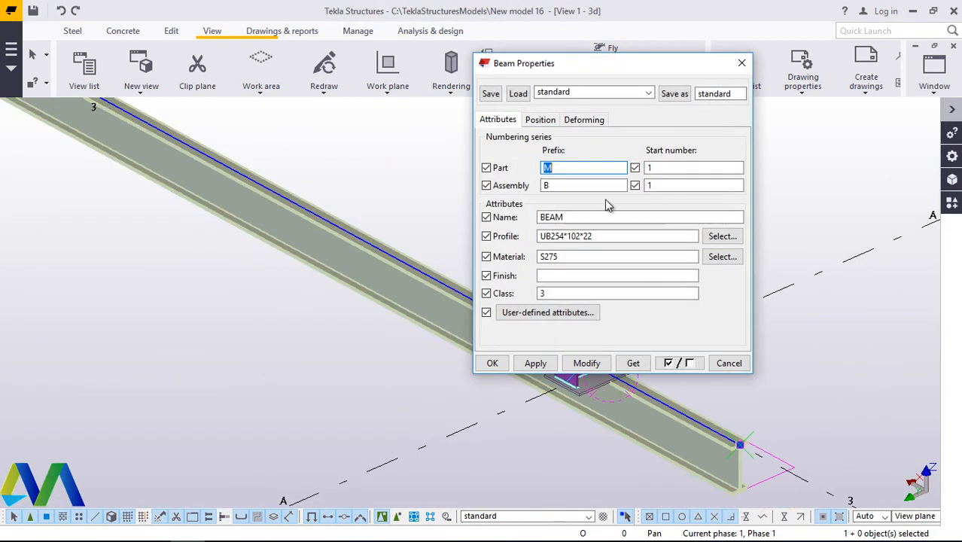
left_click(540, 120)
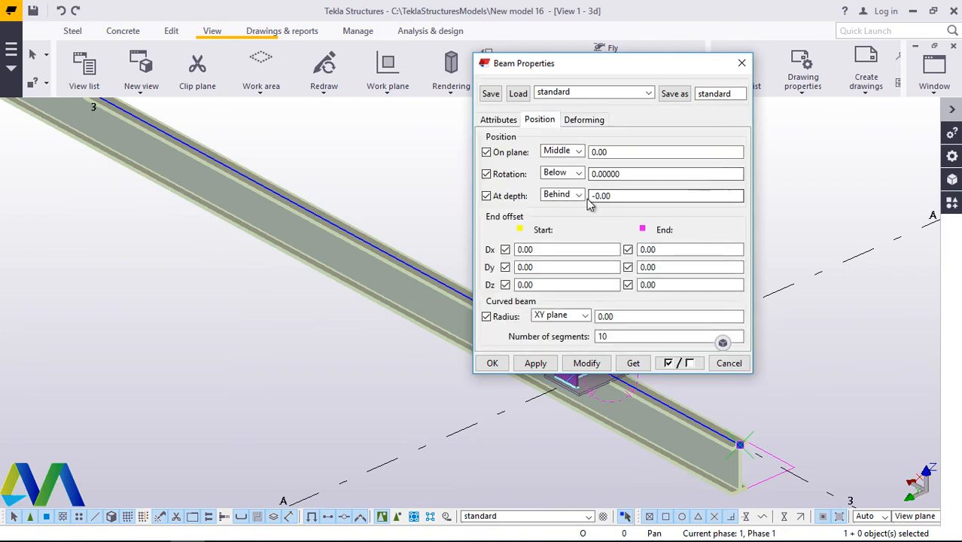
left_click(578, 195)
left_click(571, 221)
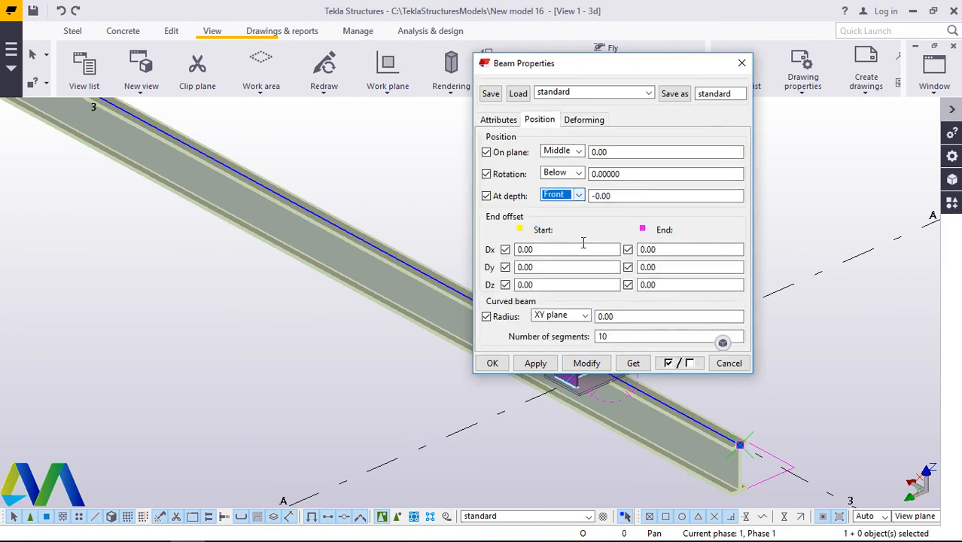
left_click(585, 366)
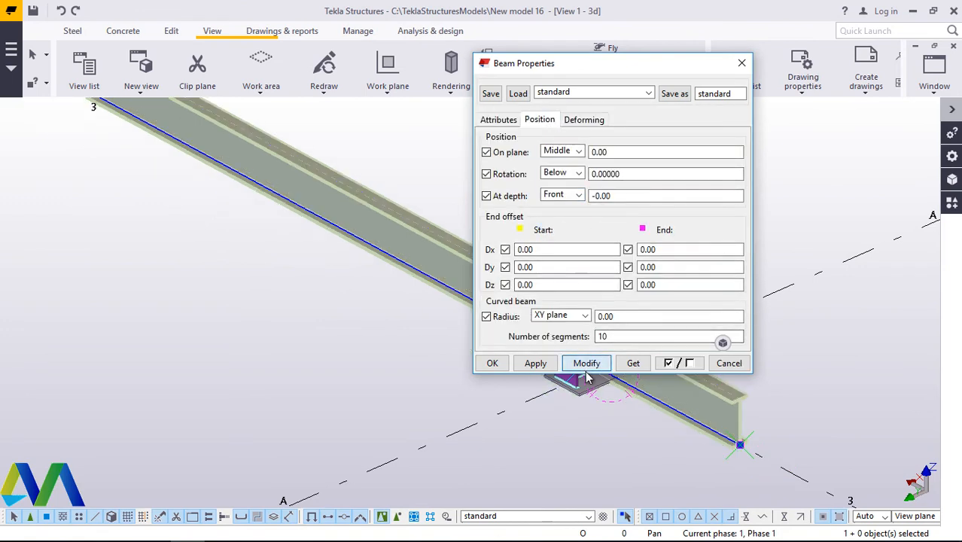
left_click(491, 362)
Step: Move the beam vertically upward by 3500, taking the bottom of its end near grid A as the origin
scroll(646, 397, "up", 5)
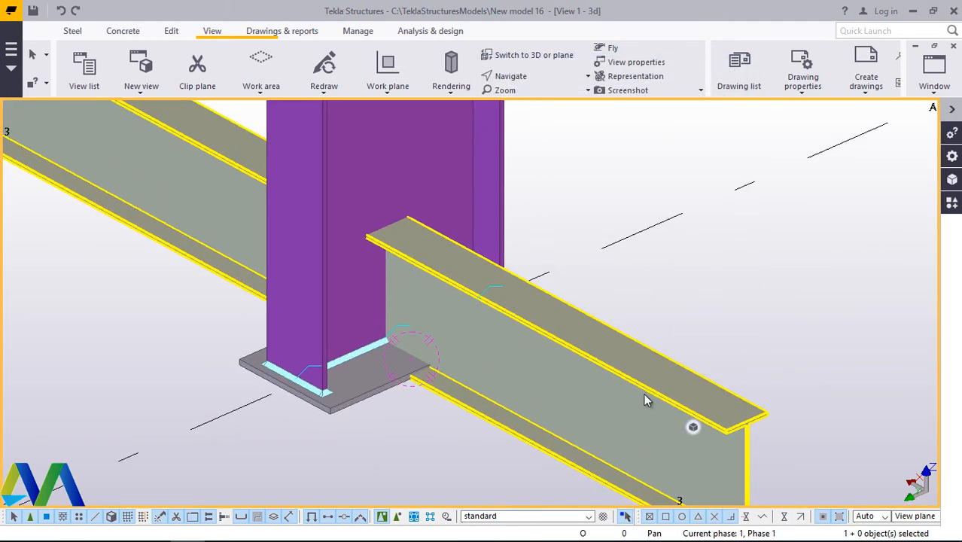
scroll(615, 393, "down", 4)
left_click(517, 360)
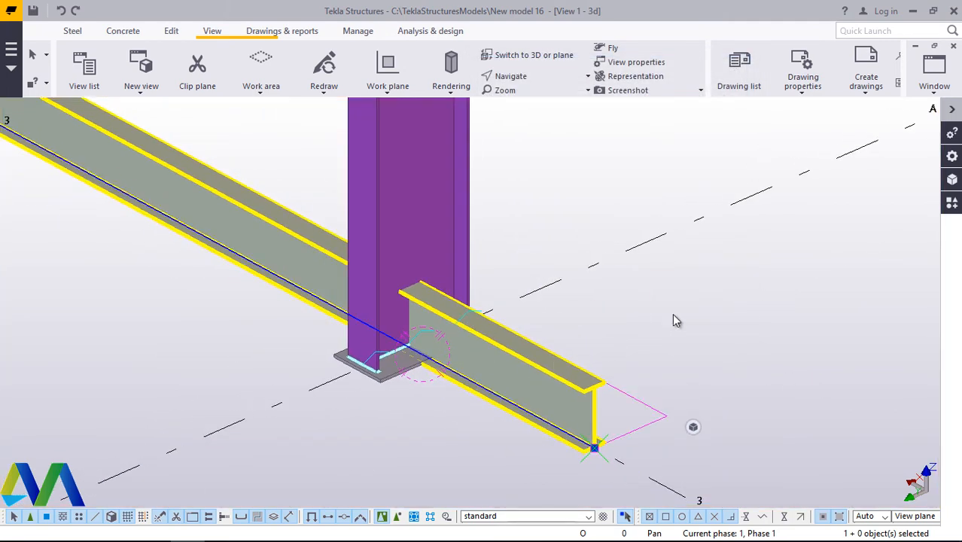
right_click(672, 315)
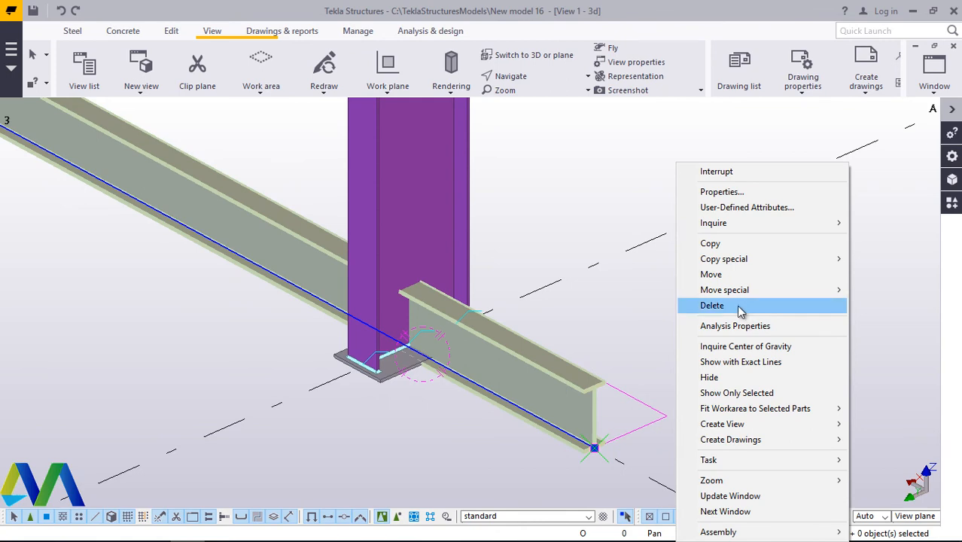
left_click(713, 274)
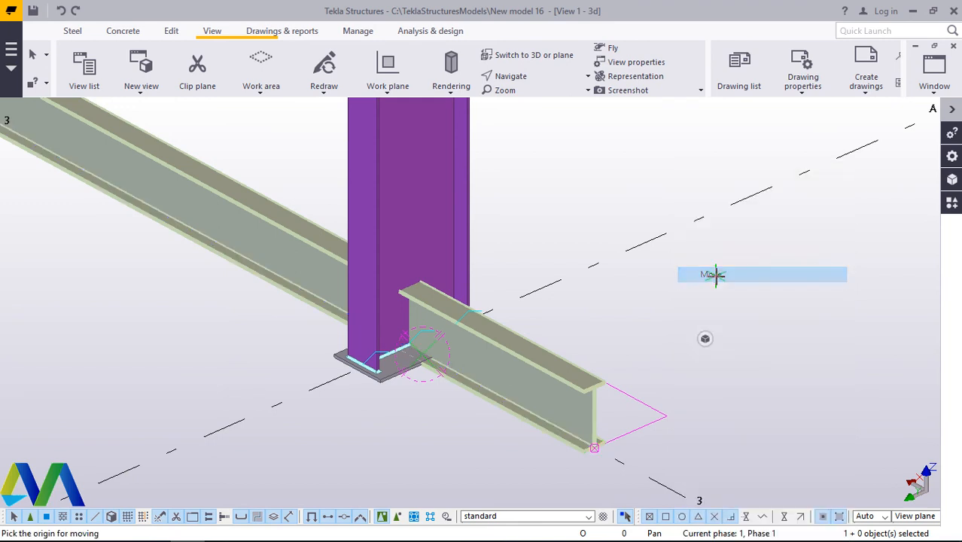
scroll(607, 438, "up", 8)
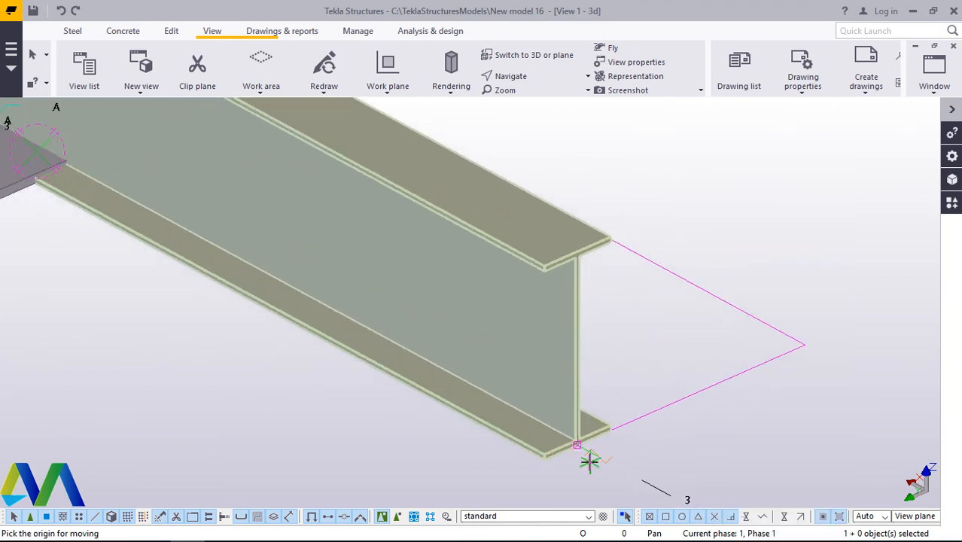
scroll(561, 420, "up", 1)
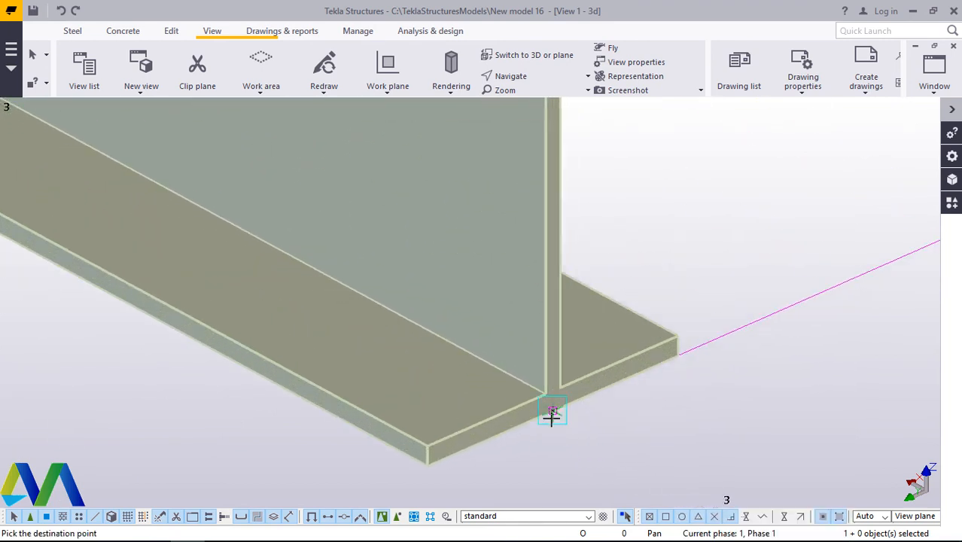
scroll(541, 470, "down", 4)
scroll(538, 316, "up", 4)
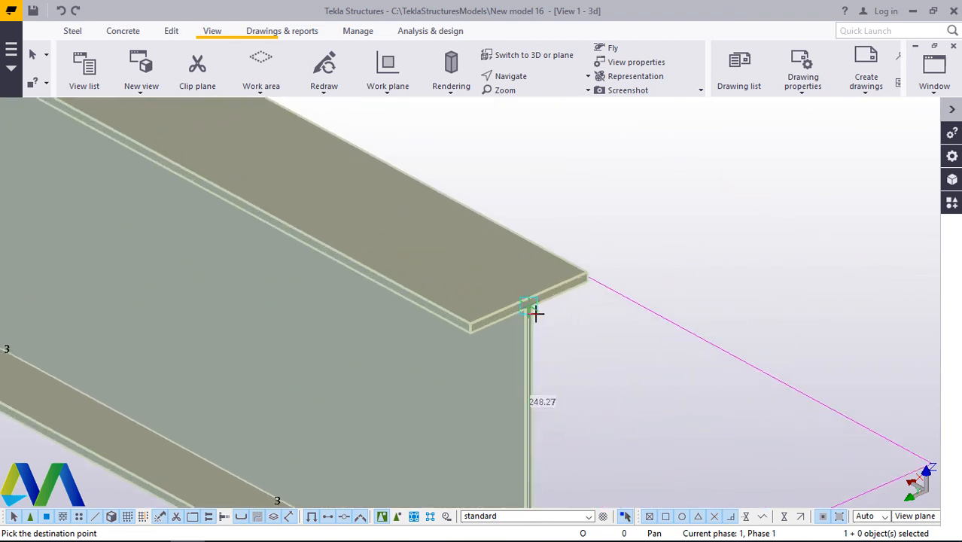
scroll(520, 300, "up", 3)
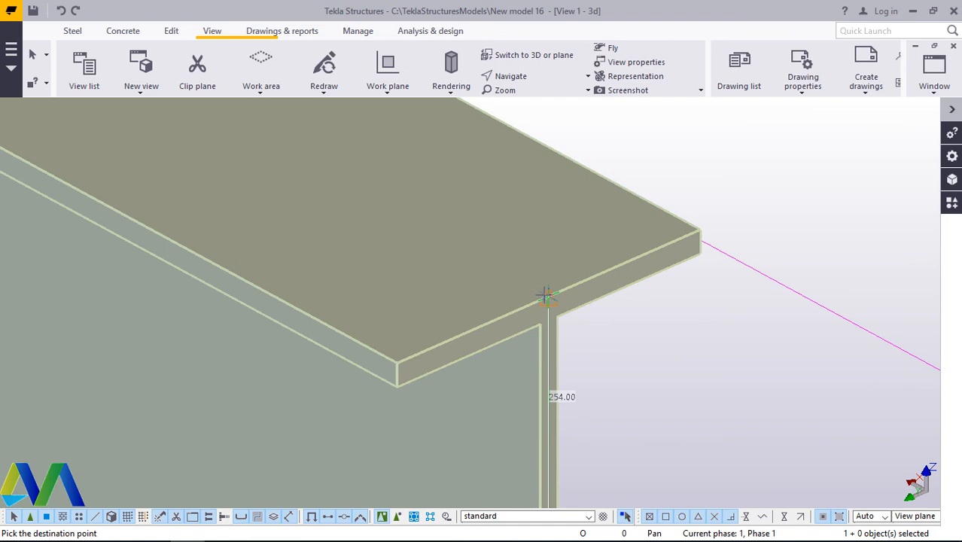
type("3500")
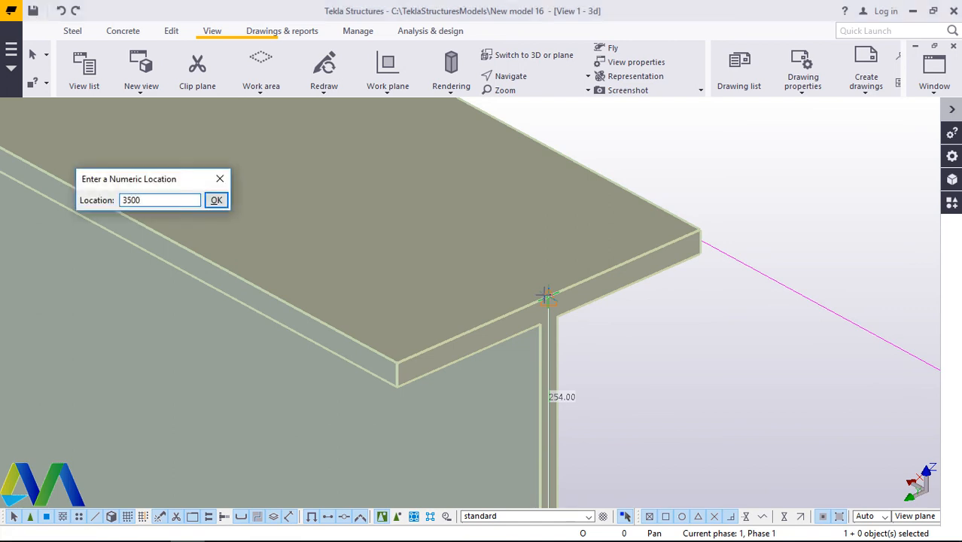
key("Return")
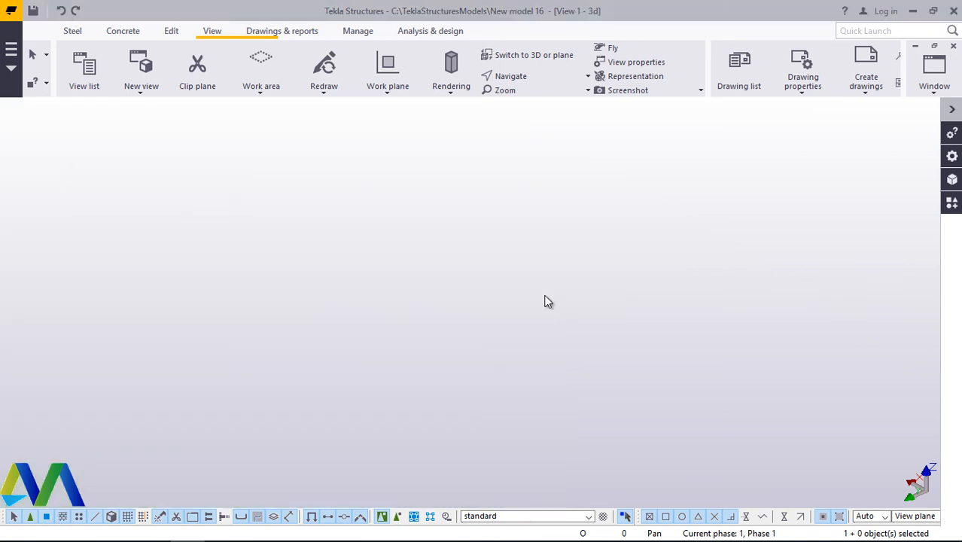
right_click(558, 244)
left_click(567, 170)
Step: Copy the raised beam vertically upward by 2900, using the bottom of its end beyond grid A as the origin
scroll(503, 229, "down", 9)
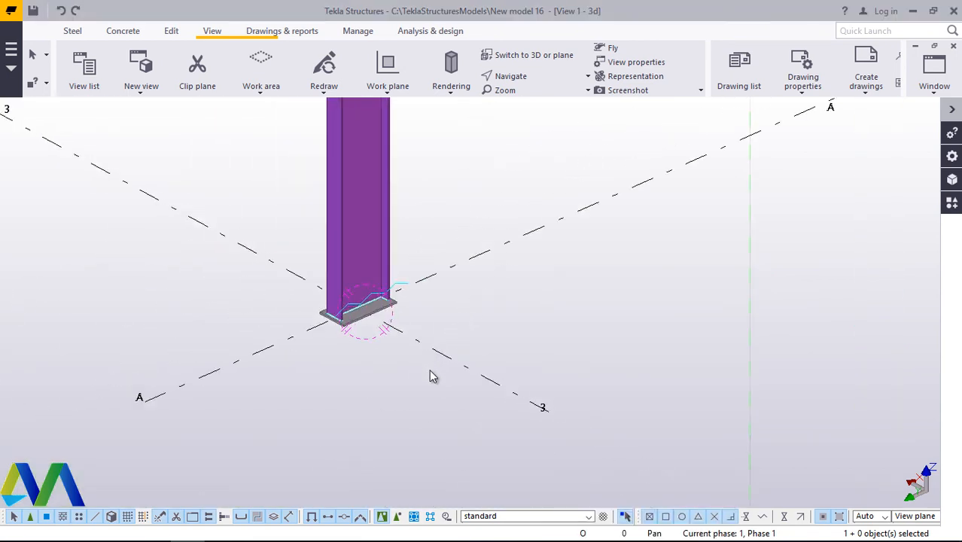
scroll(427, 376, "down", 5)
scroll(376, 273, "up", 6)
left_click(381, 296)
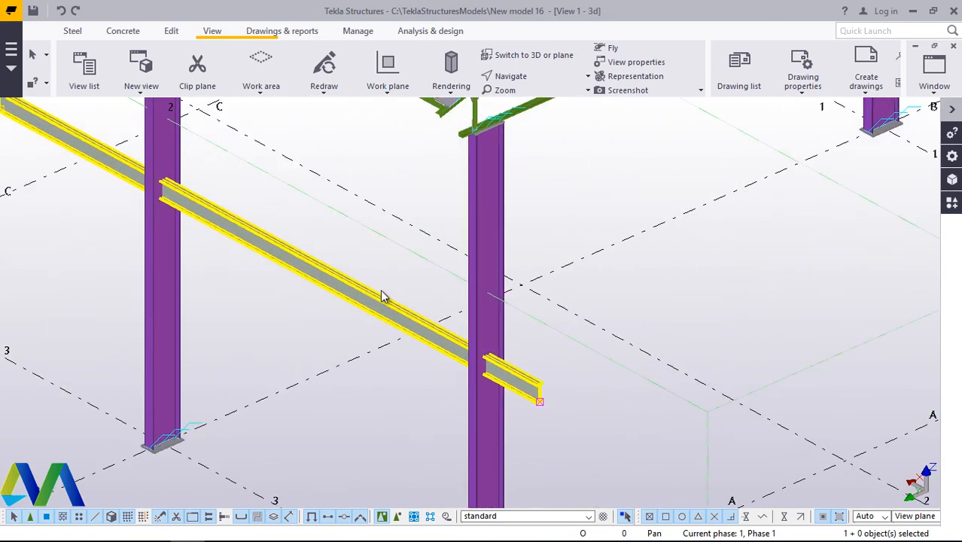
scroll(382, 295, "down", 4)
right_click(386, 273)
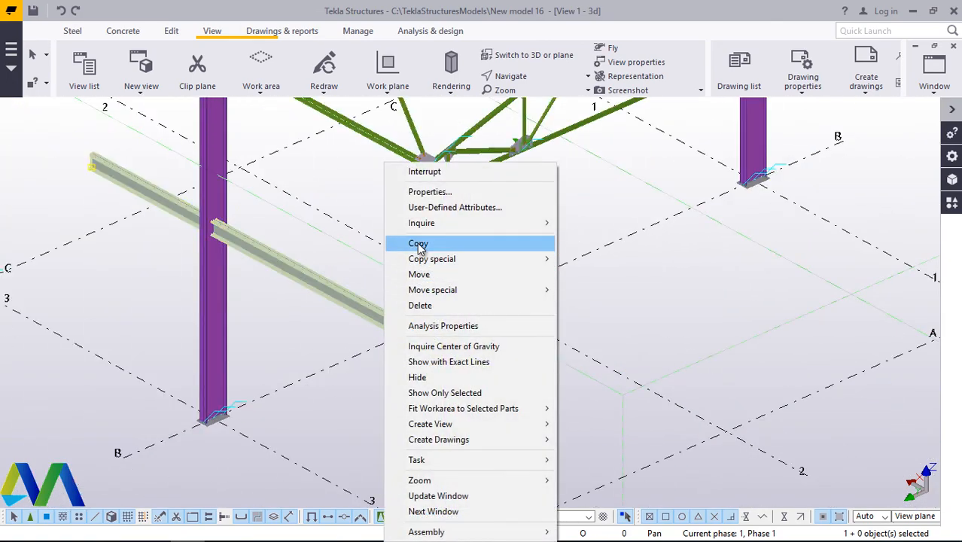
left_click(419, 245)
scroll(497, 384, "up", 6)
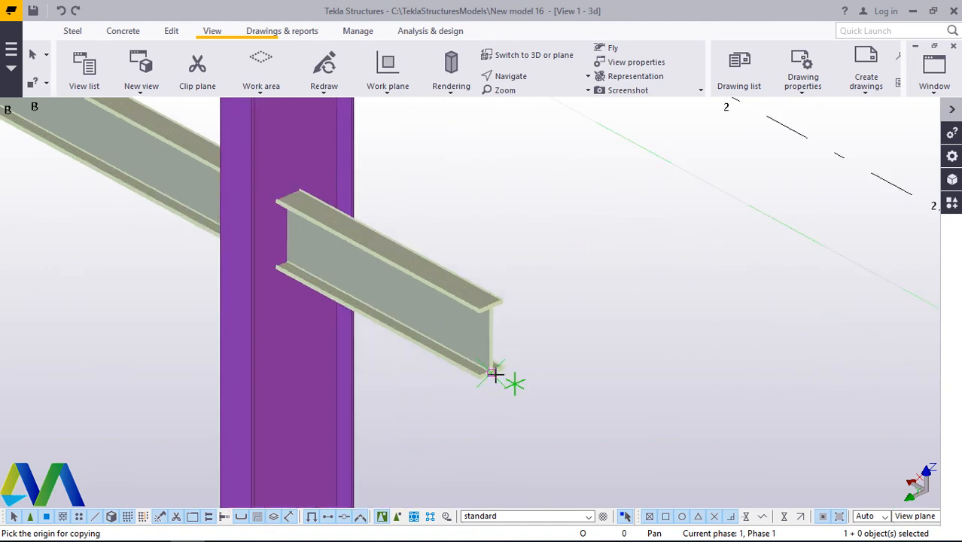
scroll(494, 374, "up", 5)
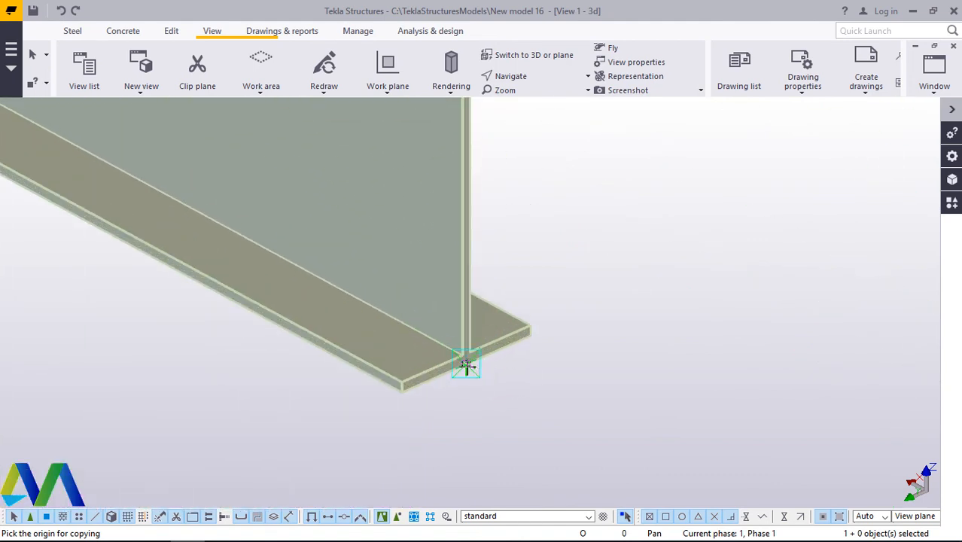
scroll(470, 393, "down", 4)
scroll(466, 272, "up", 5)
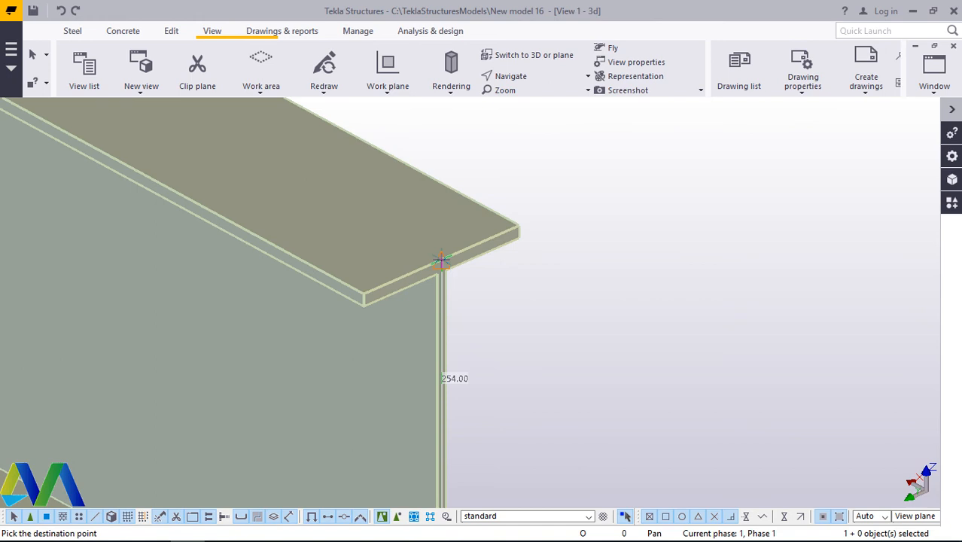
type("290")
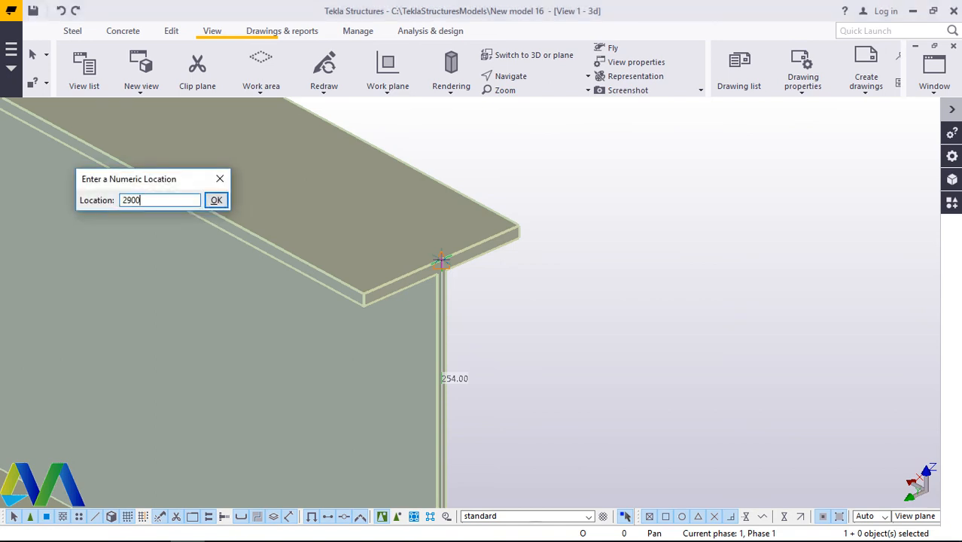
type("0")
key("Return")
right_click(570, 183)
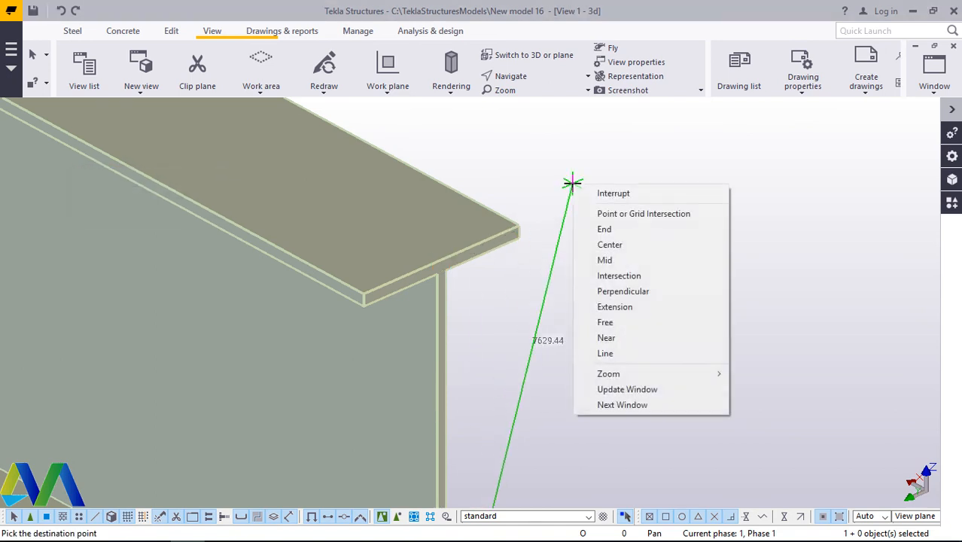
left_click(608, 192)
scroll(453, 305, "down", 2)
scroll(453, 305, "down", 6)
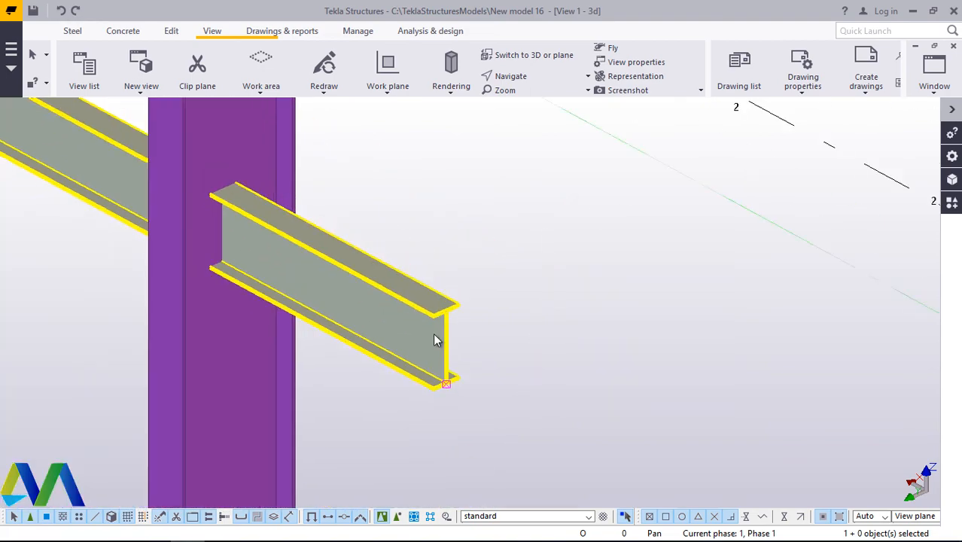
scroll(339, 178, "down", 3)
scroll(312, 168, "up", 4)
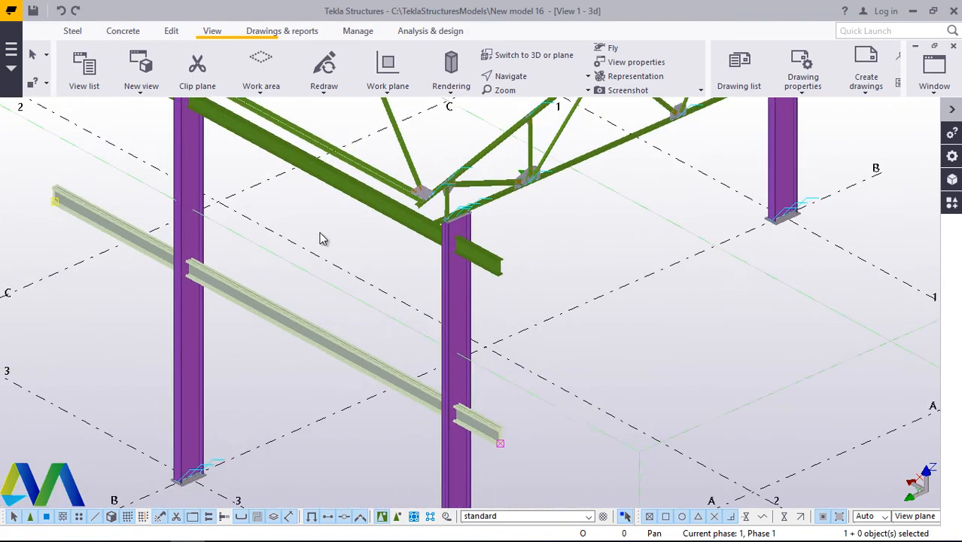
Step: Examine the two beams along grid line 3 where they cross the columns at grids B and A
scroll(322, 238, "down", 4)
scroll(218, 183, "up", 4)
scroll(320, 214, "up", 1)
left_click(326, 236)
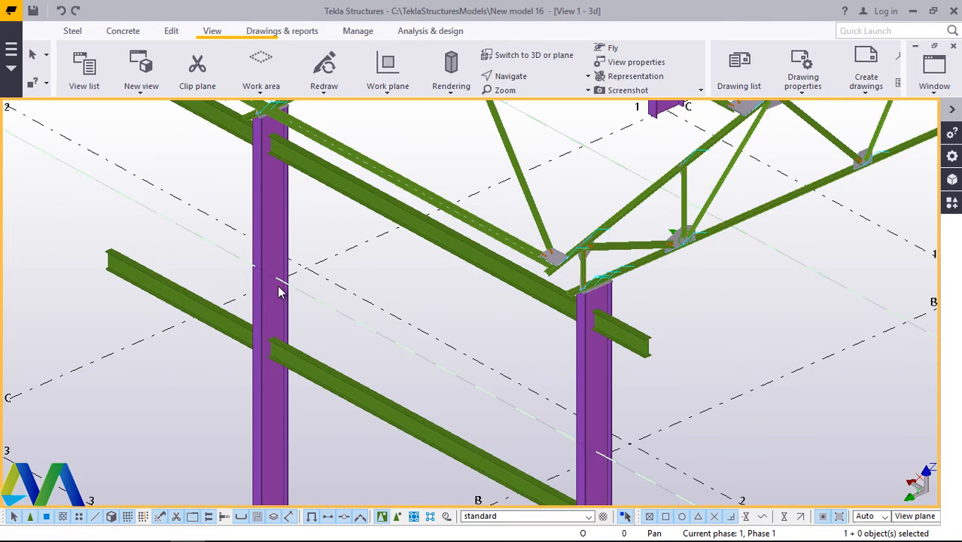
scroll(283, 381, "down", 3)
scroll(298, 288, "up", 5)
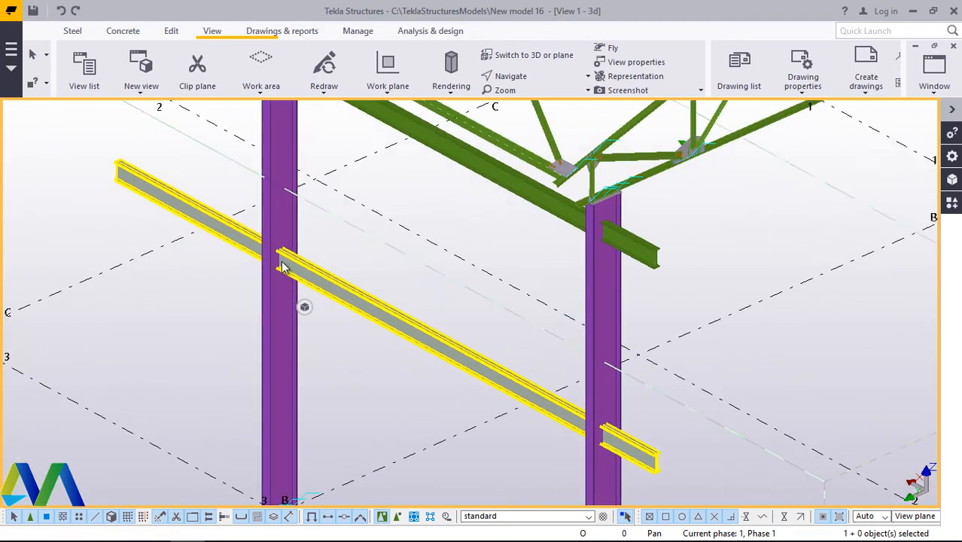
scroll(276, 257, "down", 2)
scroll(281, 262, "up", 5)
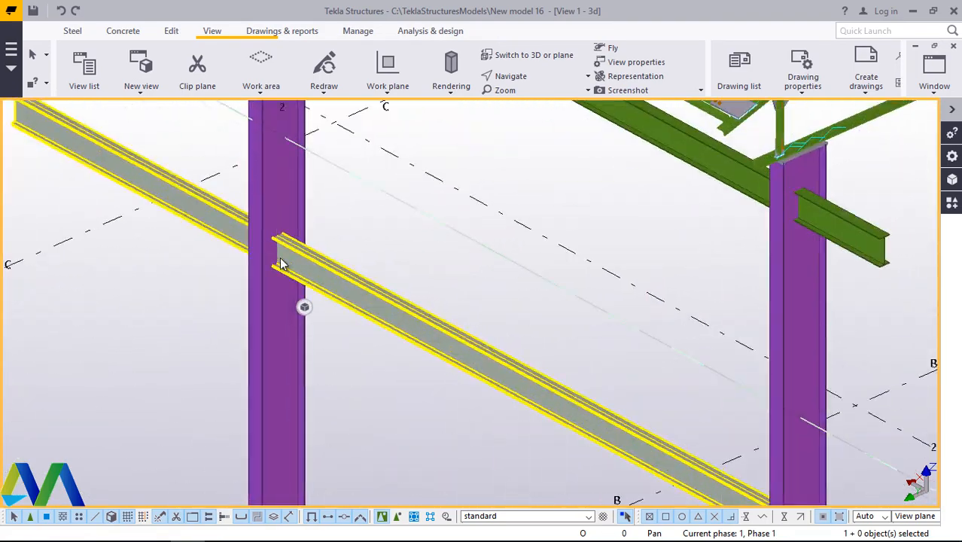
scroll(317, 272, "down", 3)
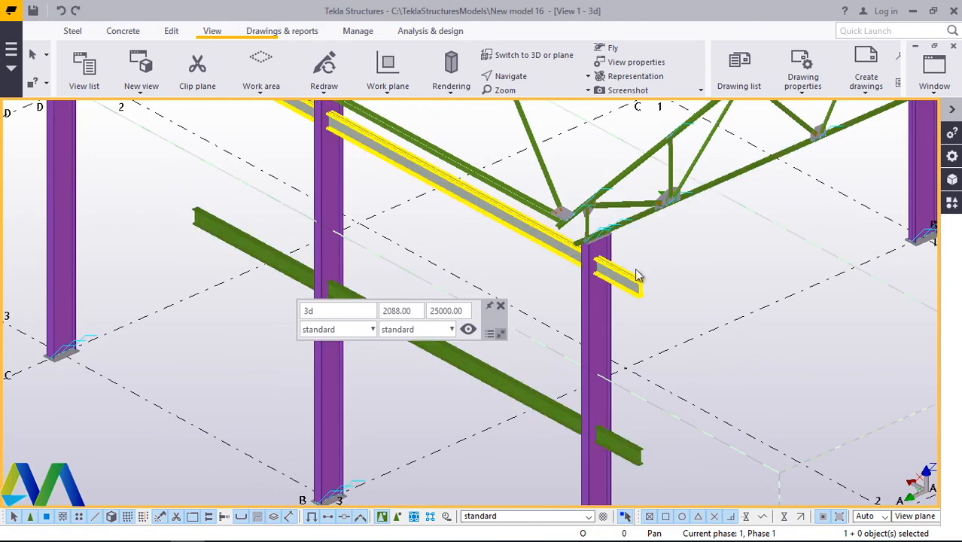
Step: Search the applications and components catalog for "end" to list the end plate connections
left_click(952, 204)
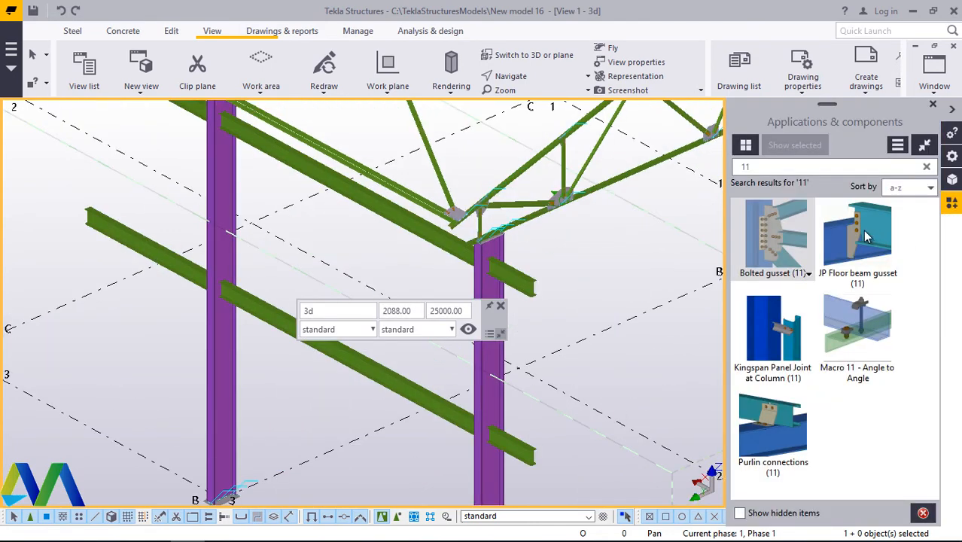
left_click(756, 166)
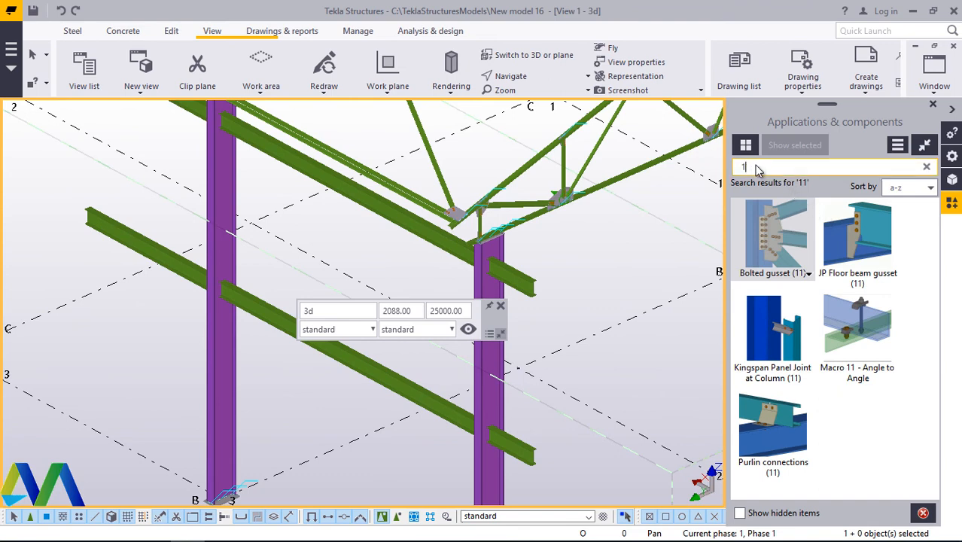
key("BackSpace")
key("BackSpace")
type("end")
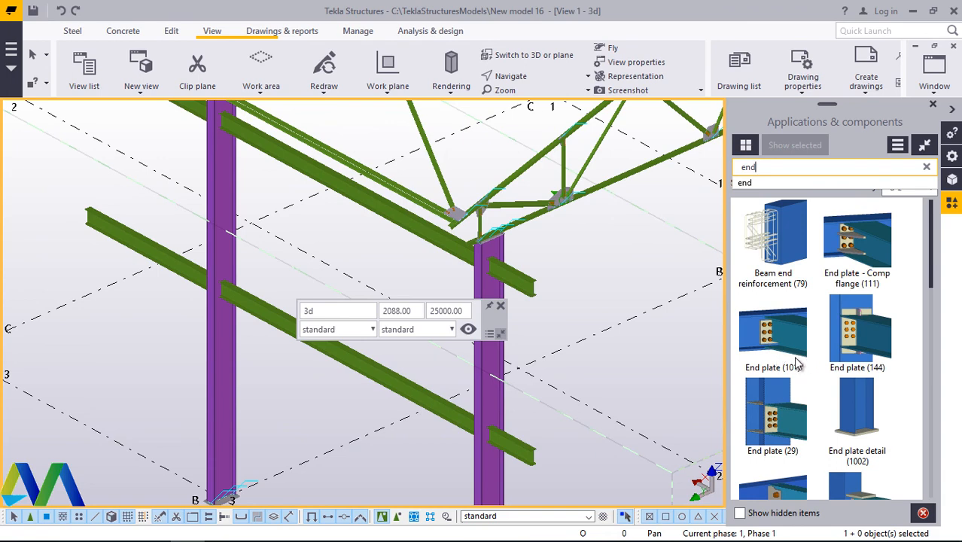
Step: Connect the lower beam to the grid B column with End plate (101), using the column as the main part
left_click(798, 364)
scroll(220, 290, "up", 5)
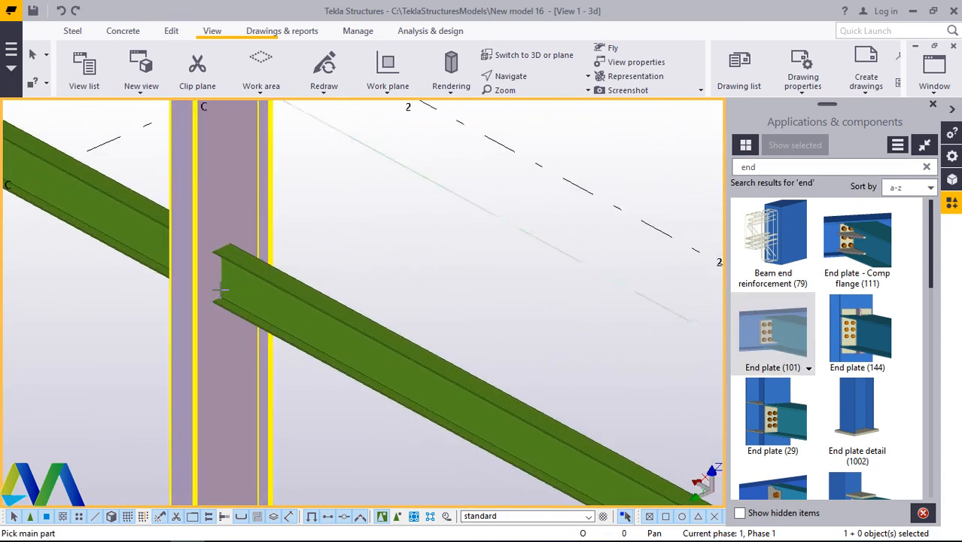
scroll(220, 290, "up", 1)
left_click(216, 180)
scroll(234, 214, "down", 2)
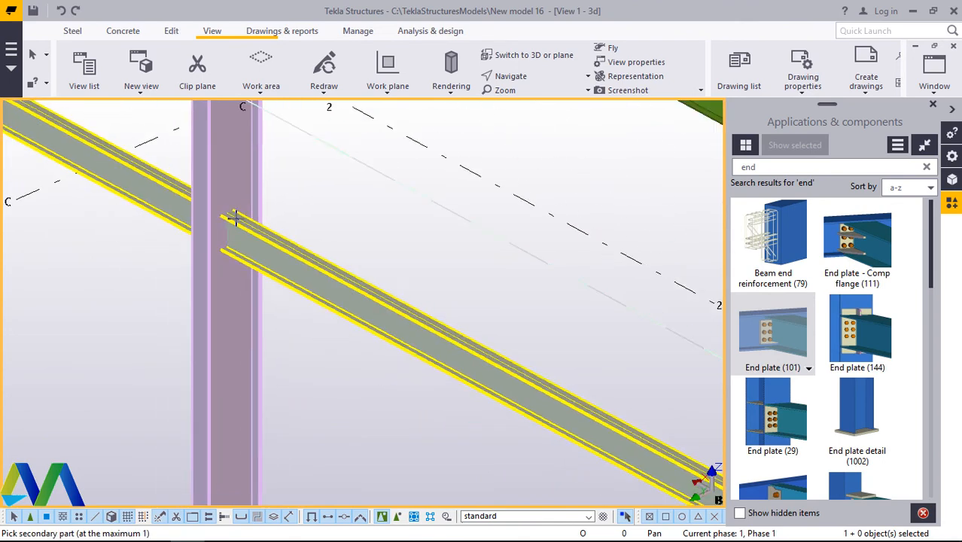
scroll(242, 226, "down", 1)
scroll(243, 228, "up", 4)
left_click(260, 239)
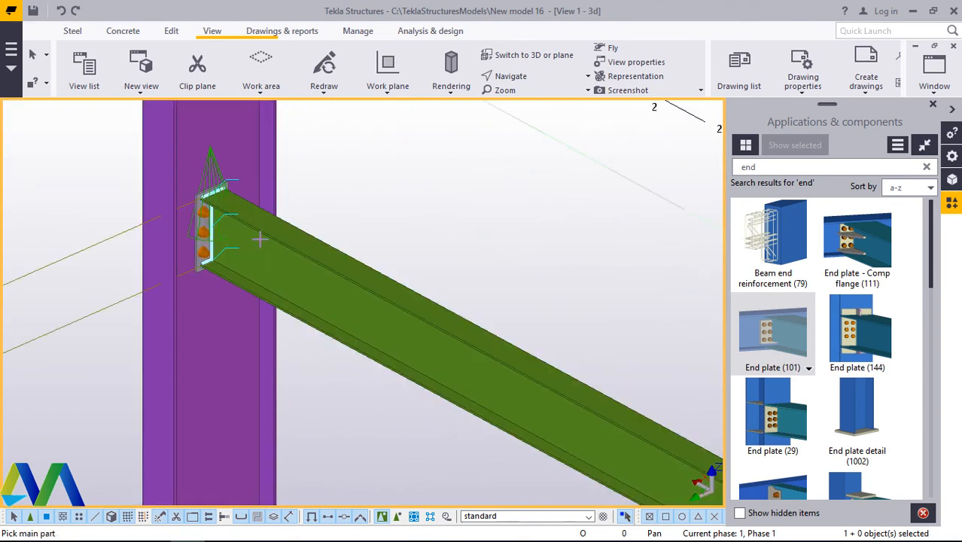
Step: Review the bolt settings of the new End plate (101) connection, including the vertical bolt position options, and close its properties without applying changes
scroll(200, 202, "up", 3)
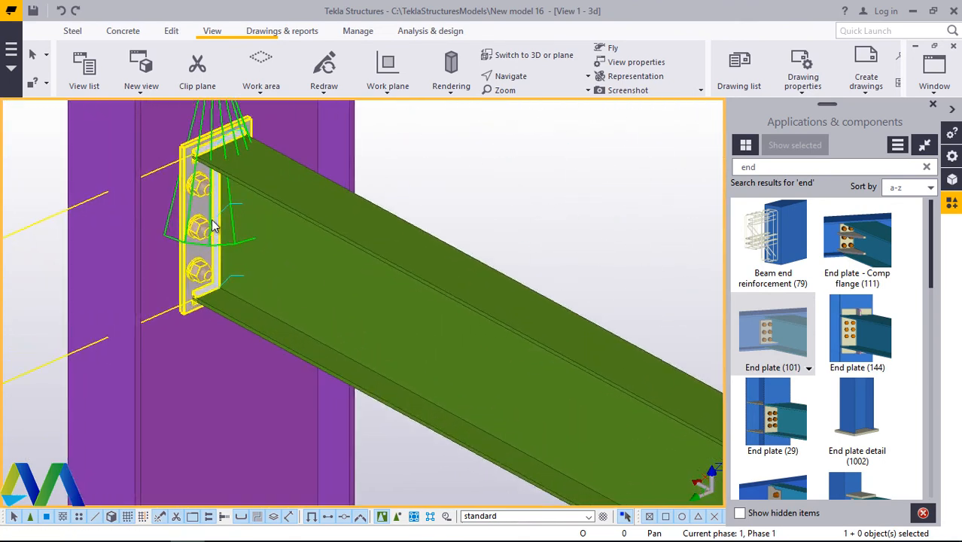
double_click(199, 202)
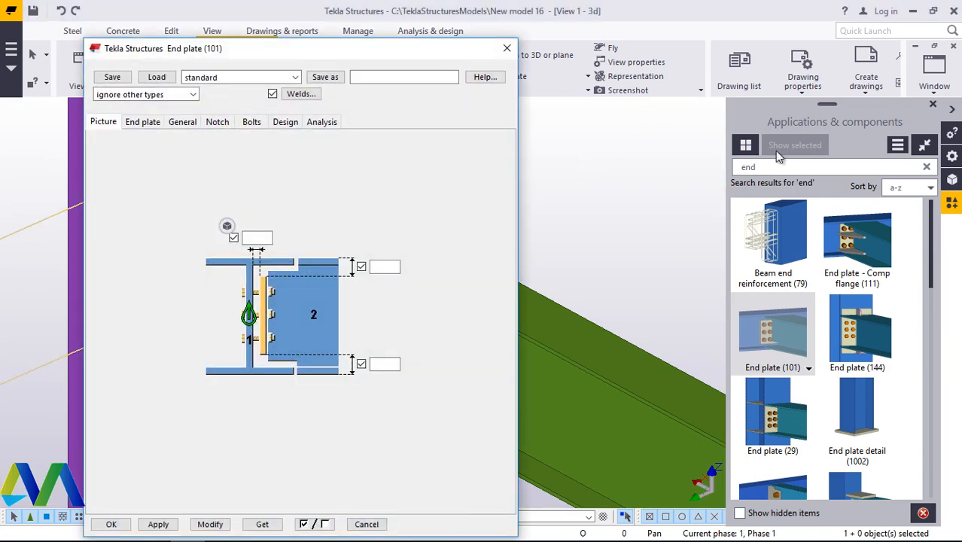
left_click(933, 104)
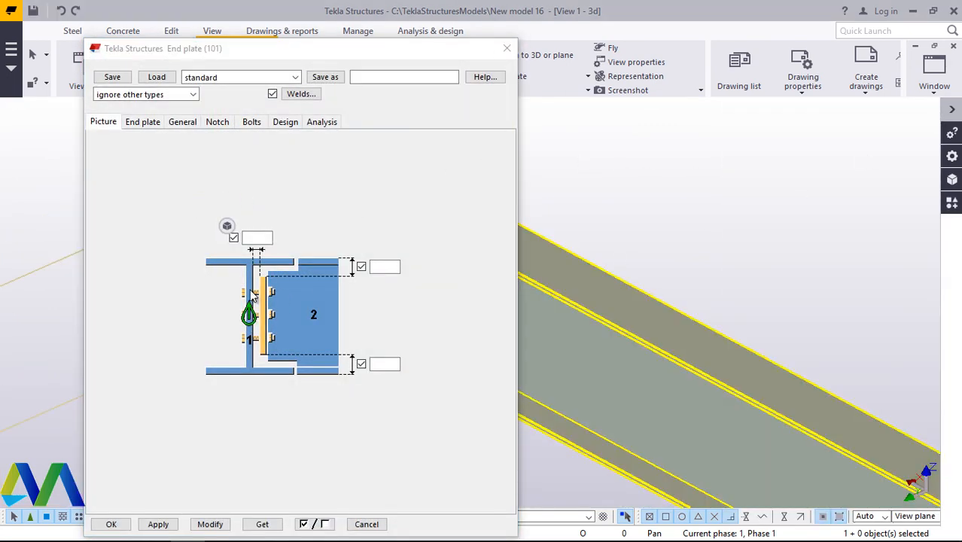
left_click(251, 122)
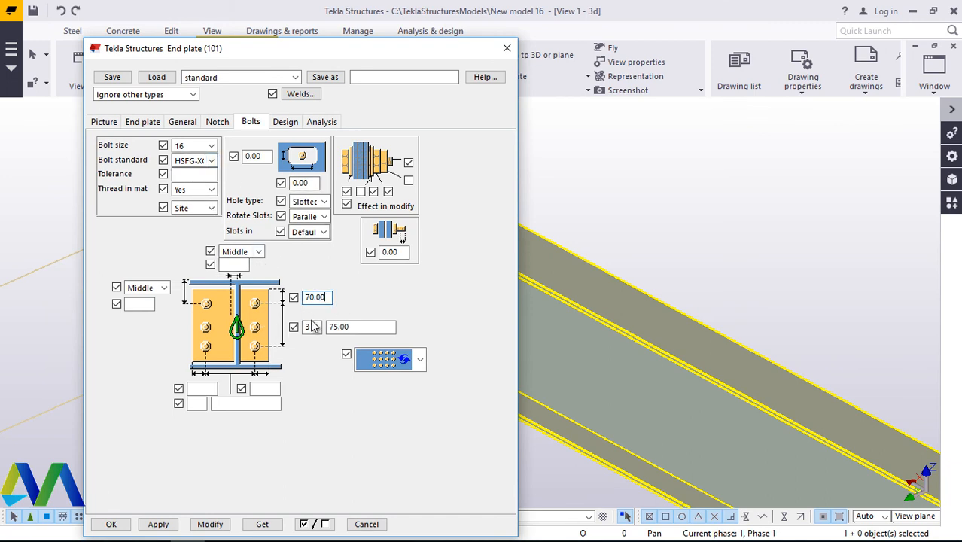
left_click(148, 294)
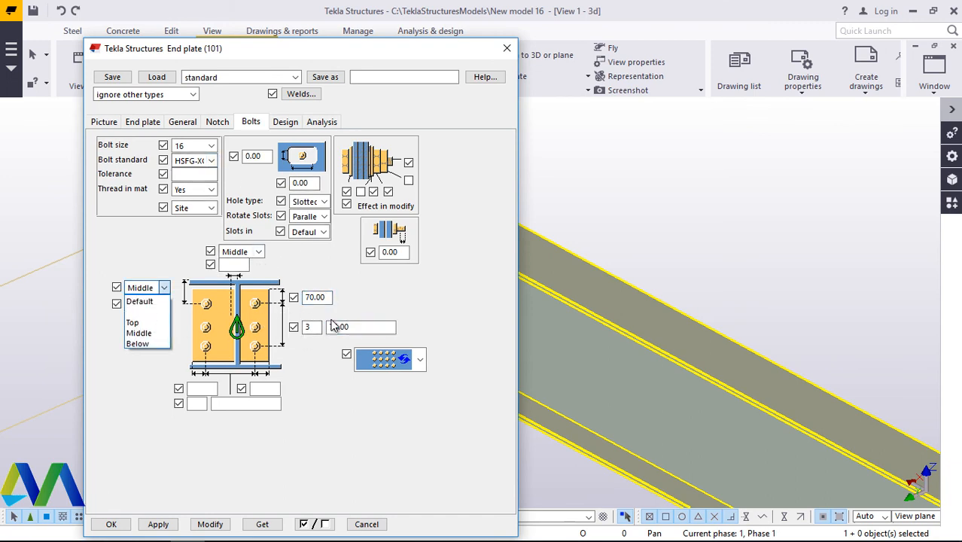
left_click(364, 326)
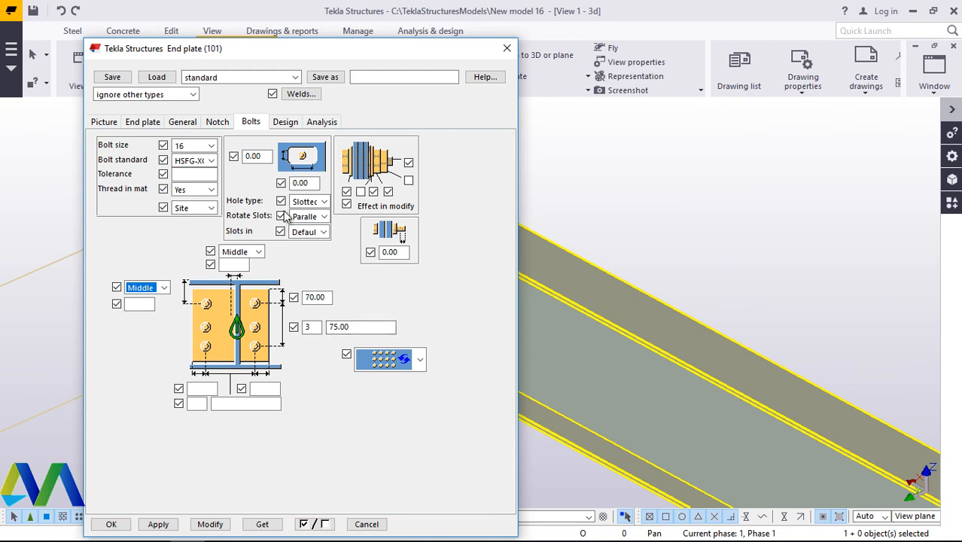
left_click(506, 48)
left_click(493, 166)
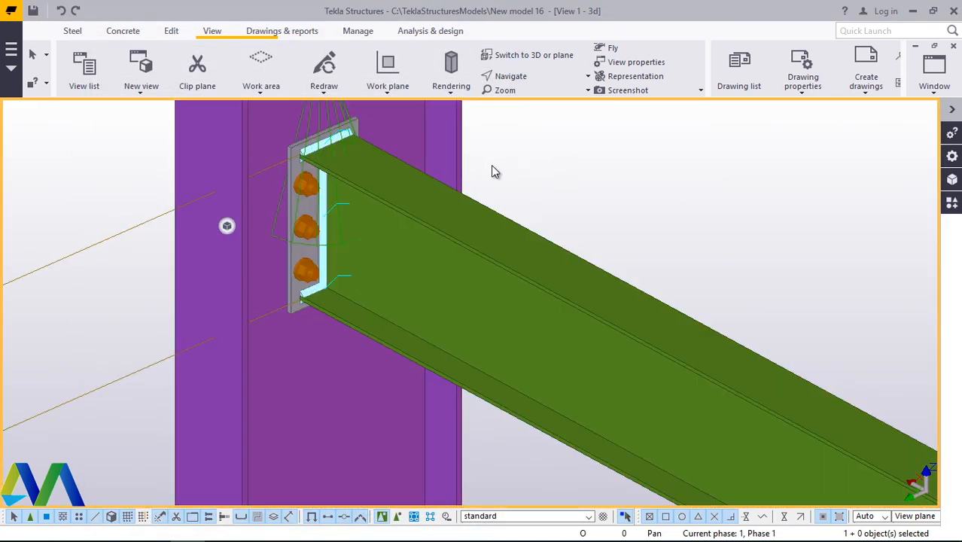
left_click(440, 172)
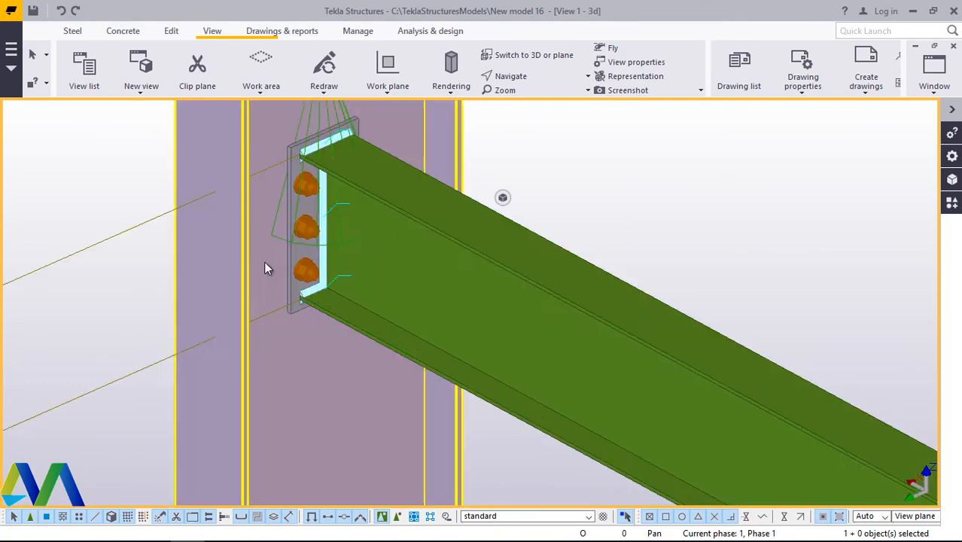
Step: Connect the lower beam to the grid A column with End plate (101), using the column as the main part, and end the command
scroll(256, 259, "down", 8)
scroll(599, 416, "up", 2)
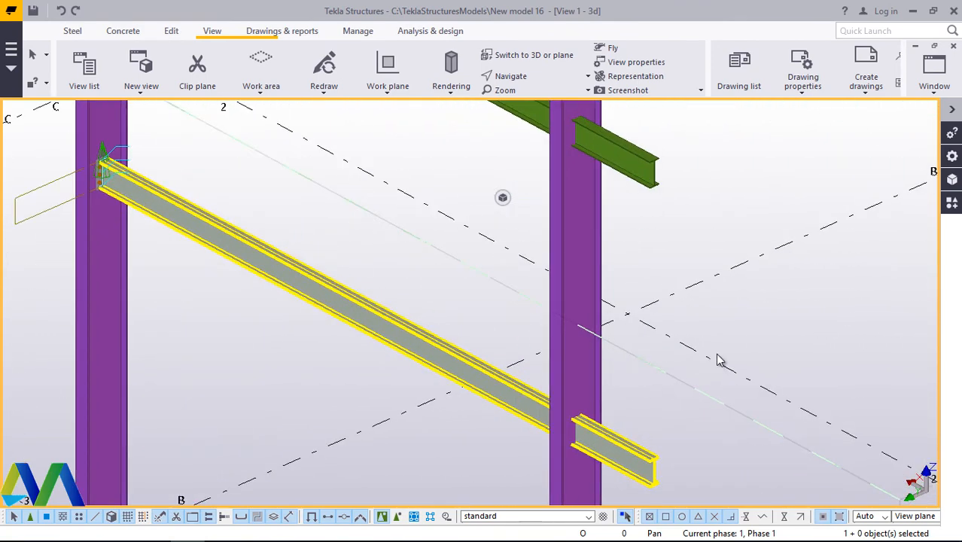
left_click(952, 203)
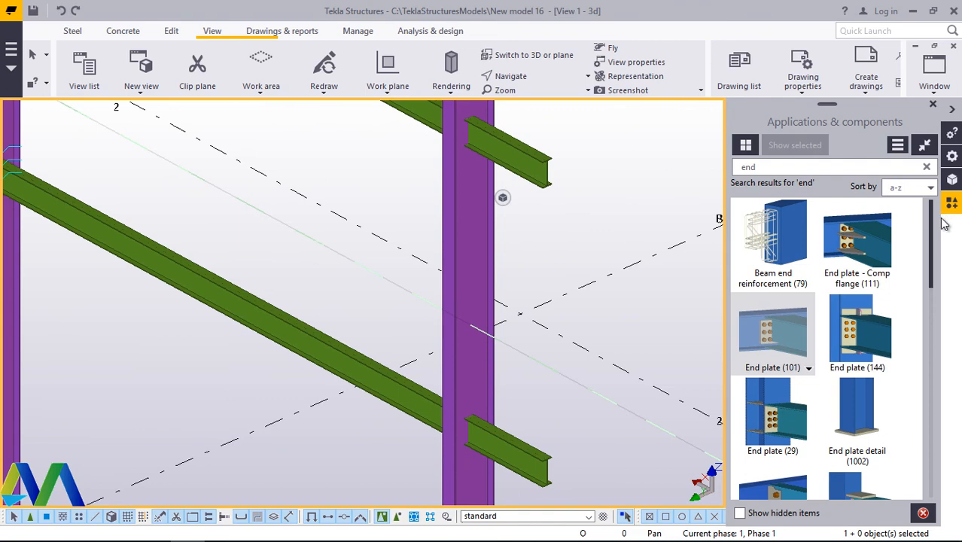
left_click(774, 329)
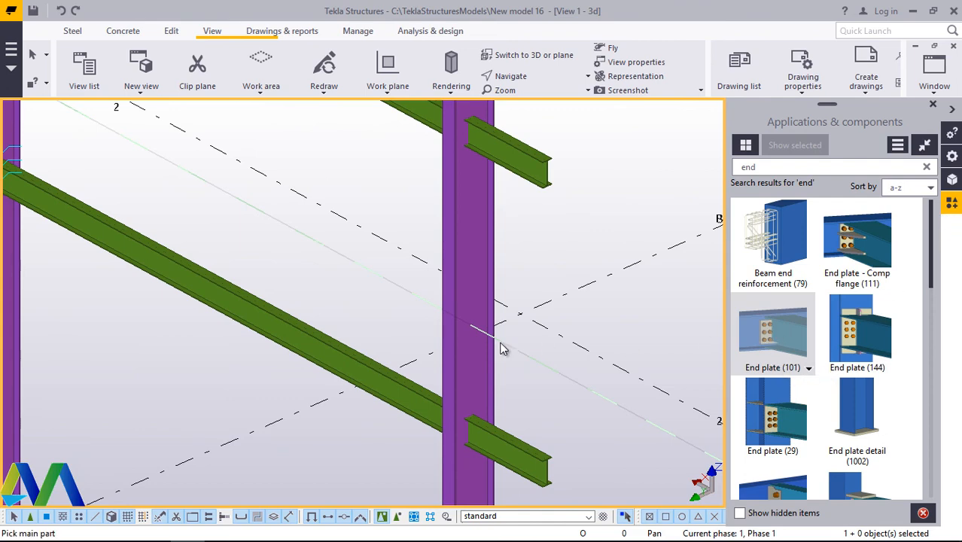
scroll(482, 324, "down", 3)
scroll(468, 386, "up", 5)
left_click(490, 295)
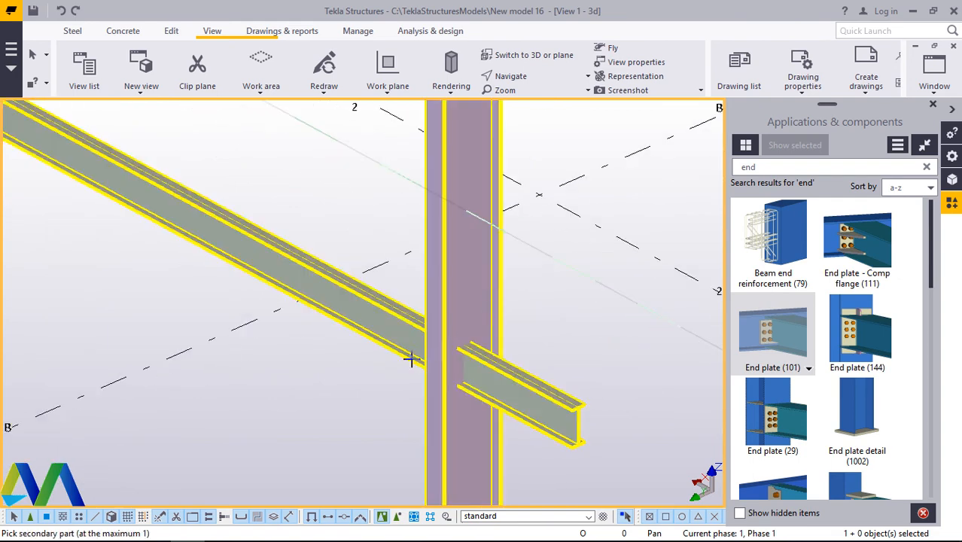
left_click(393, 338)
right_click(347, 371)
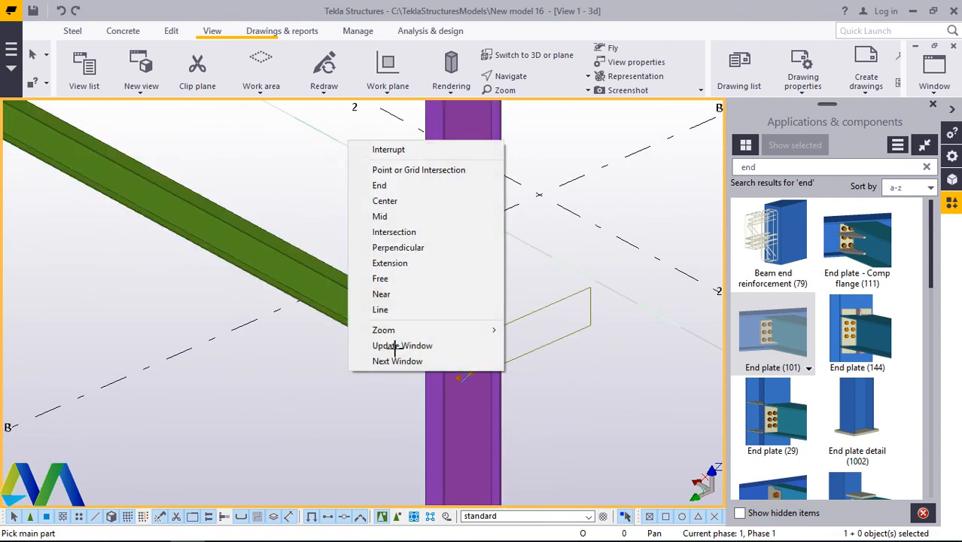
left_click(384, 150)
Step: Connect the upper beam to the grid B column with End plate (101), using the column as the main part
scroll(367, 436, "down", 5)
scroll(368, 435, "down", 2)
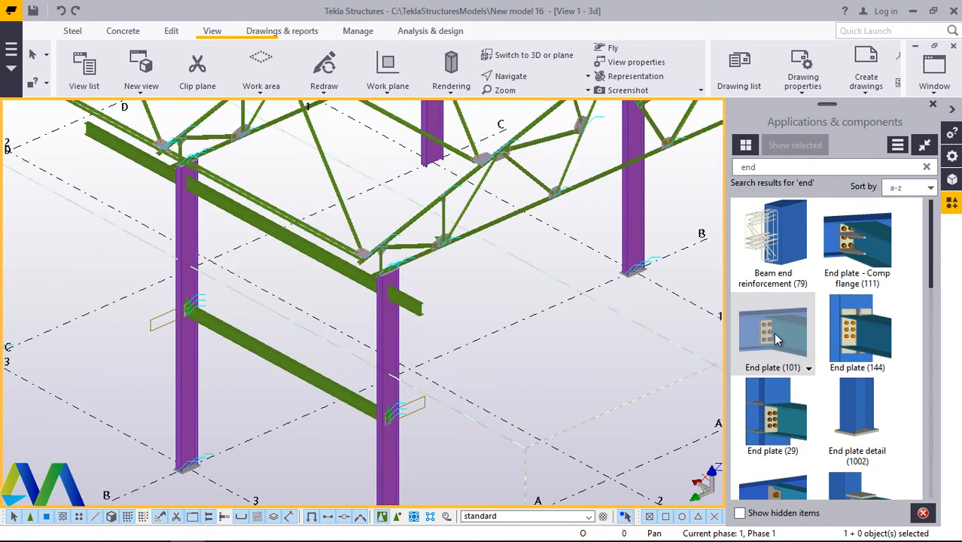
scroll(190, 185, "up", 7)
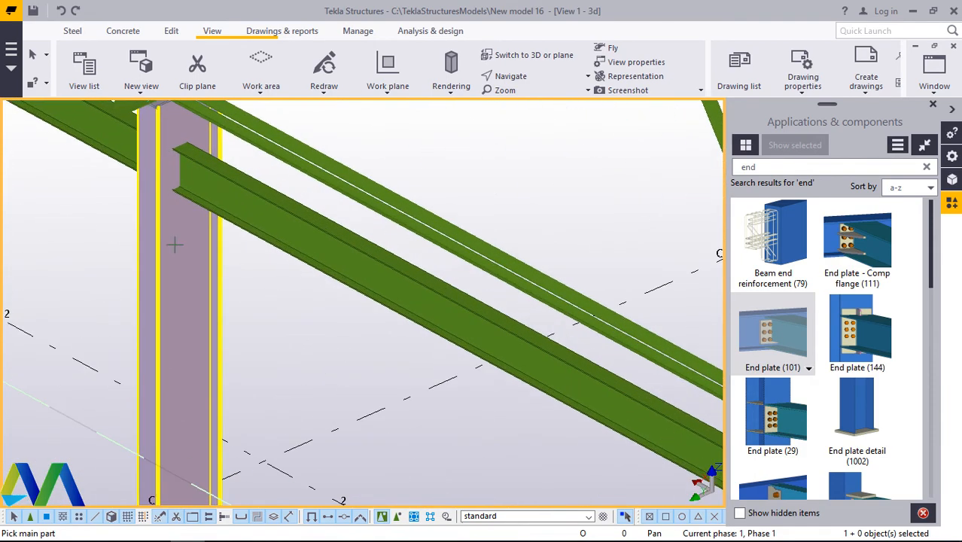
left_click(176, 243)
left_click(213, 179)
scroll(229, 243, "down", 6)
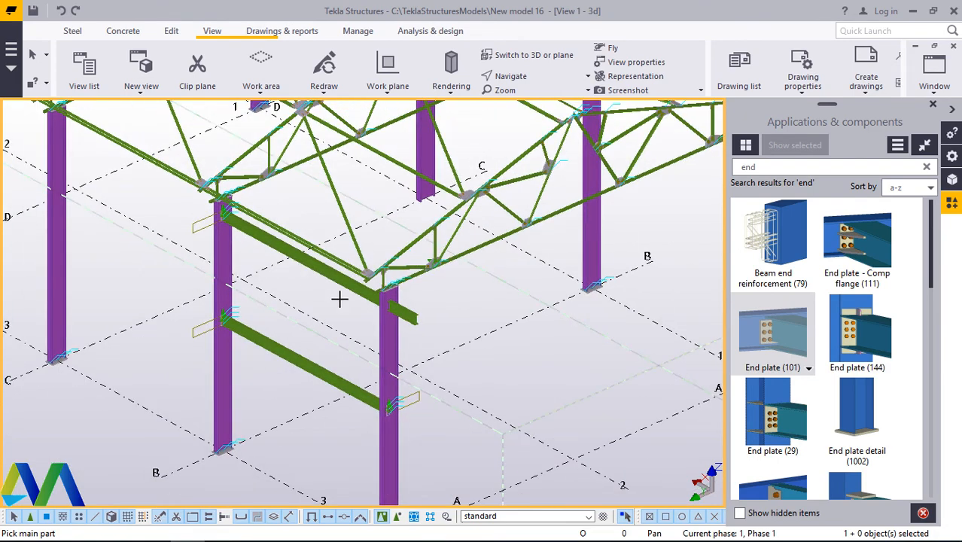
Step: Connect the upper beam to the grid A column with End plate (101) and end the command
scroll(415, 339, "up", 5)
left_click(421, 340)
left_click(372, 282)
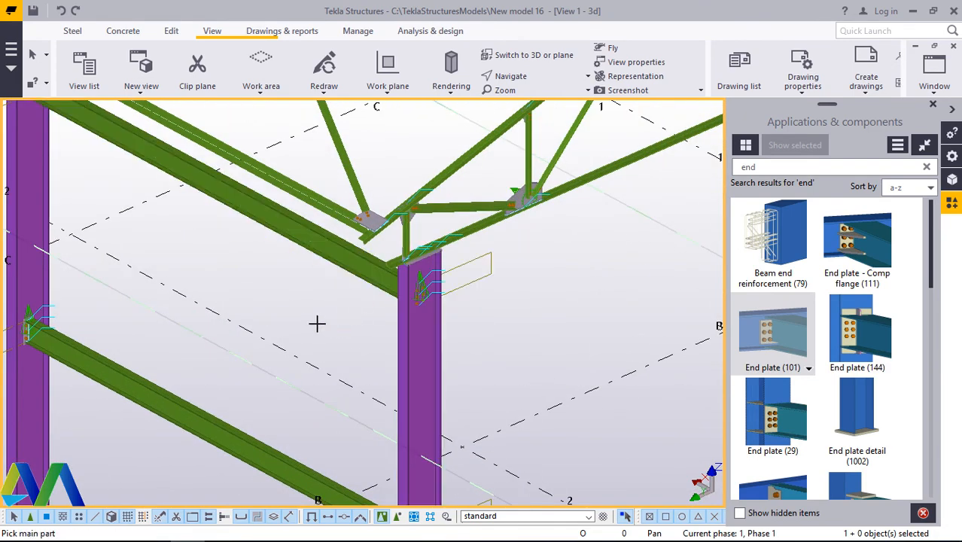
right_click(319, 97)
left_click(355, 102)
scroll(350, 313, "down", 5)
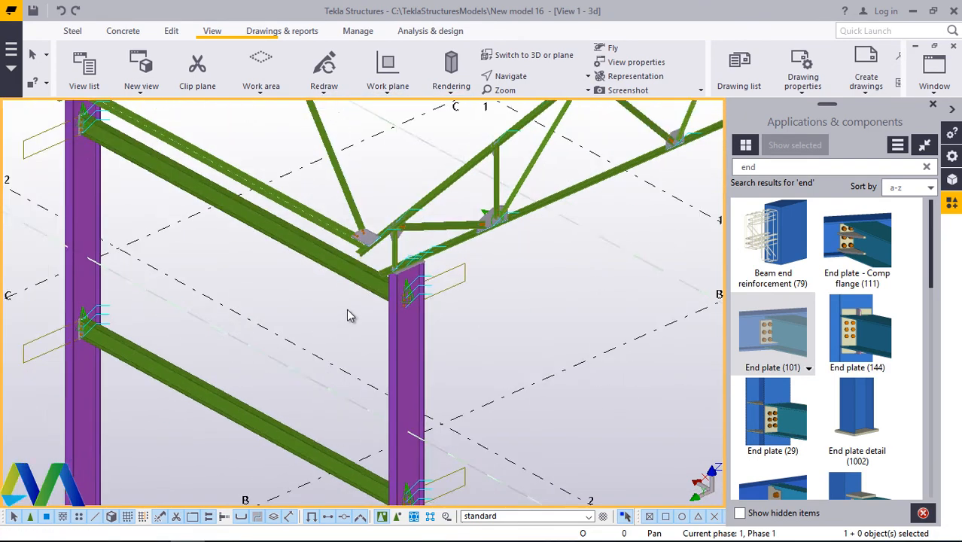
scroll(311, 394, "up", 3)
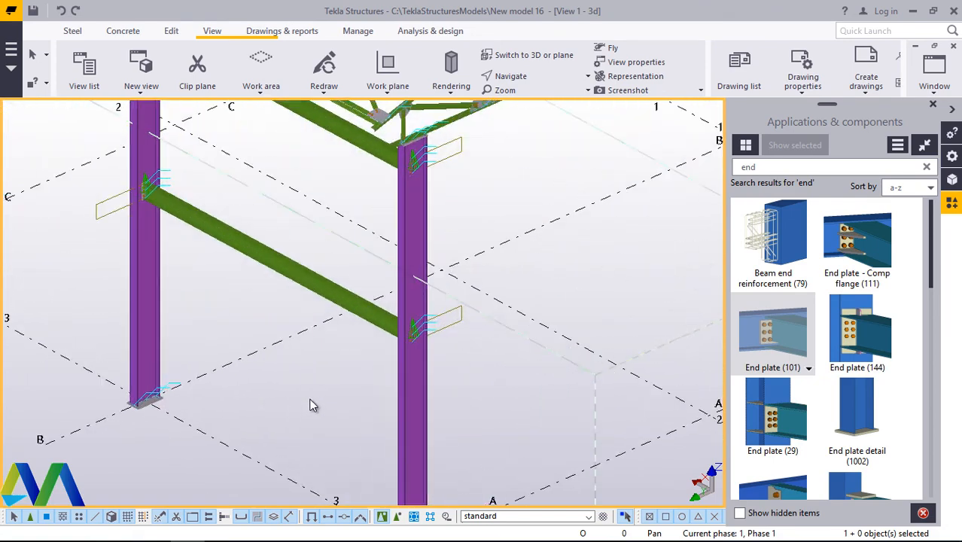
scroll(365, 365, "down", 4)
scroll(301, 377, "up", 4)
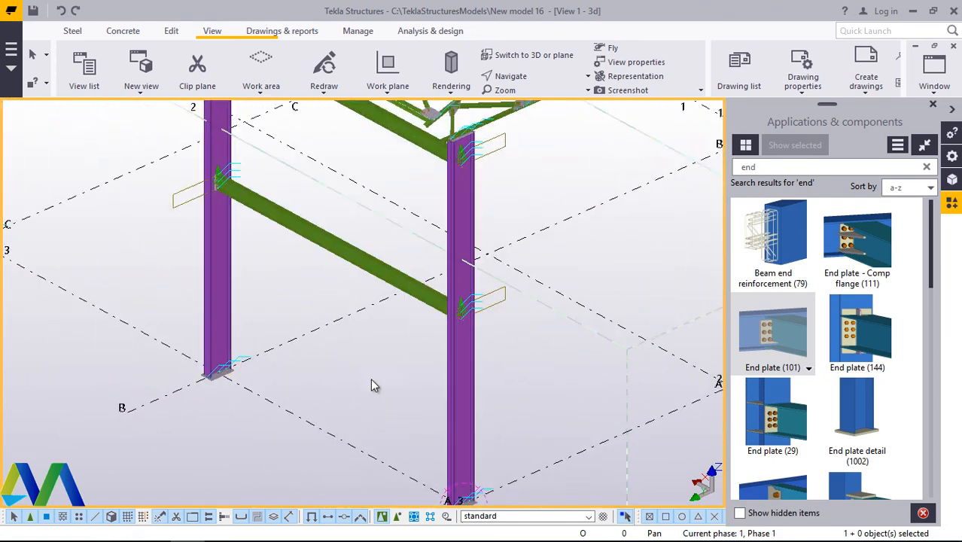
scroll(370, 386, "down", 2)
scroll(309, 377, "up", 4)
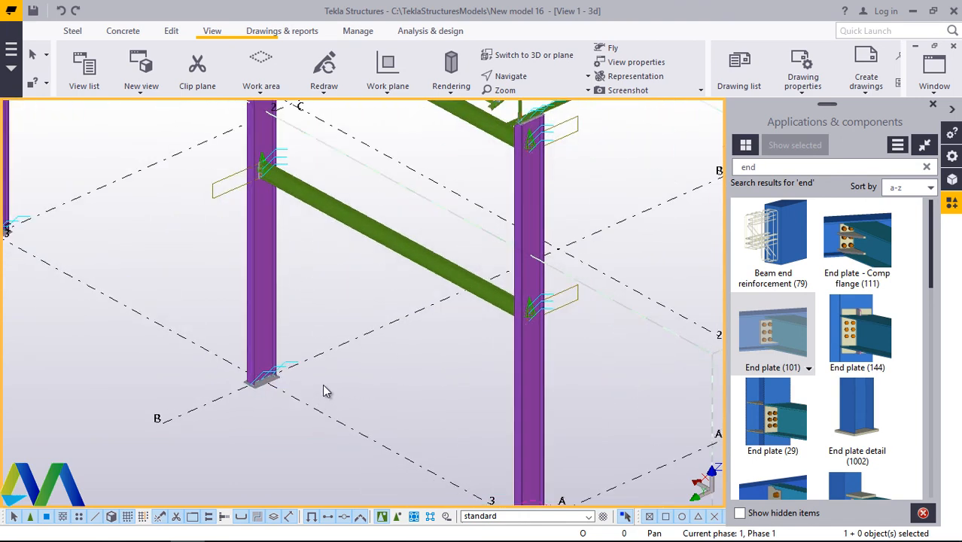
left_click(72, 31)
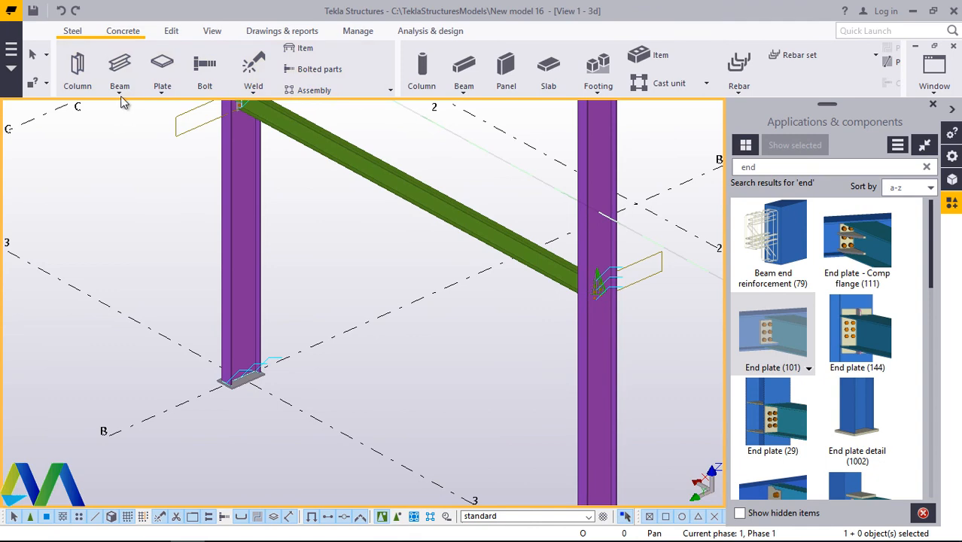
left_click(121, 93)
left_click(136, 110)
scroll(257, 352, "down", 2)
scroll(258, 352, "up", 2)
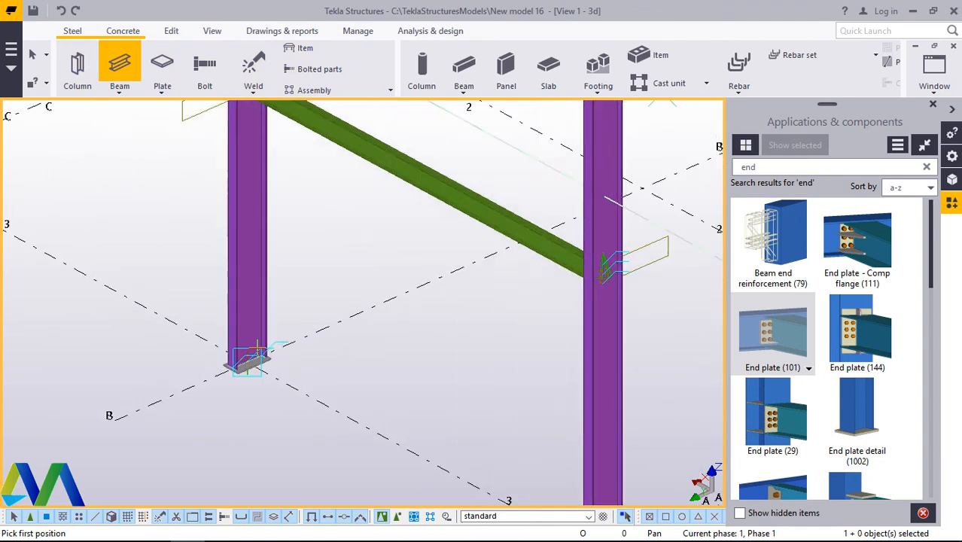
scroll(258, 353, "up", 6)
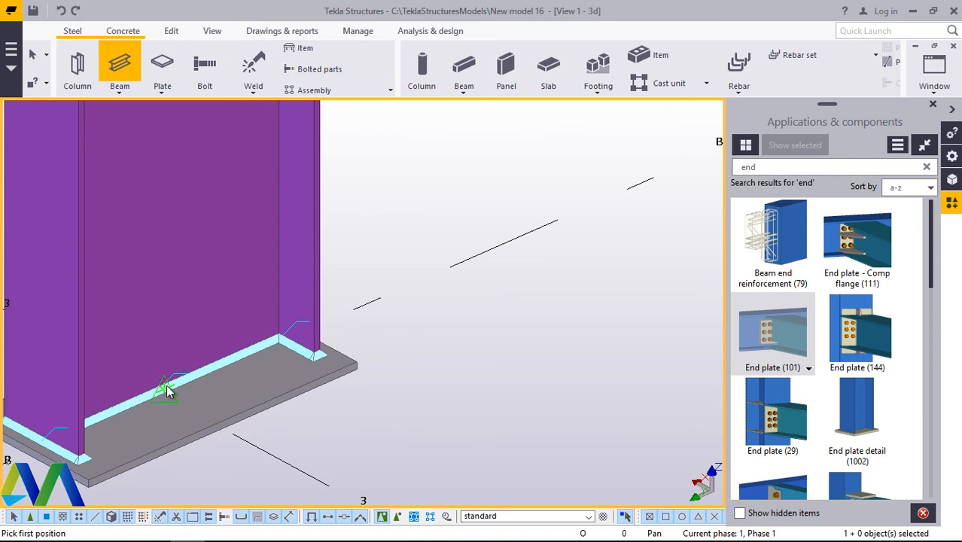
scroll(195, 376, "down", 5)
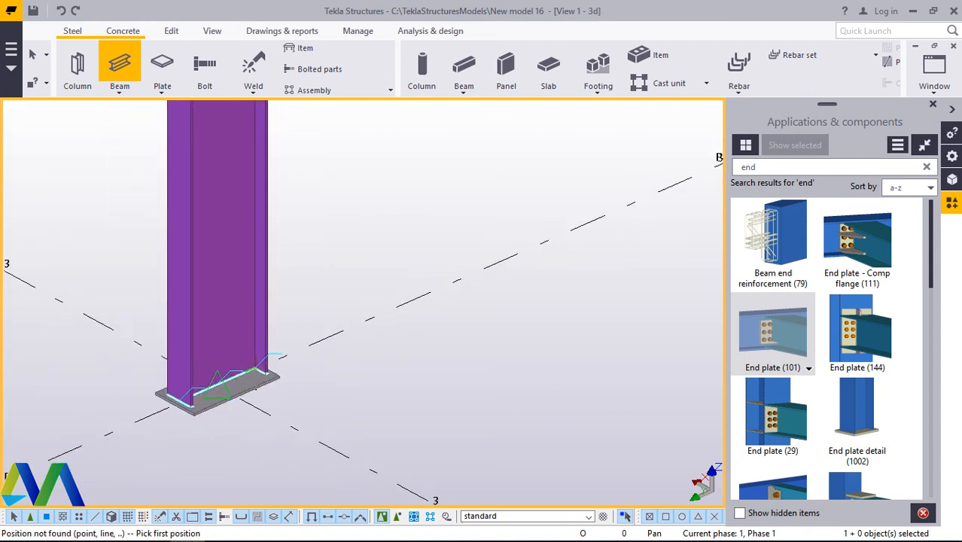
right_click(365, 185)
left_click(414, 195)
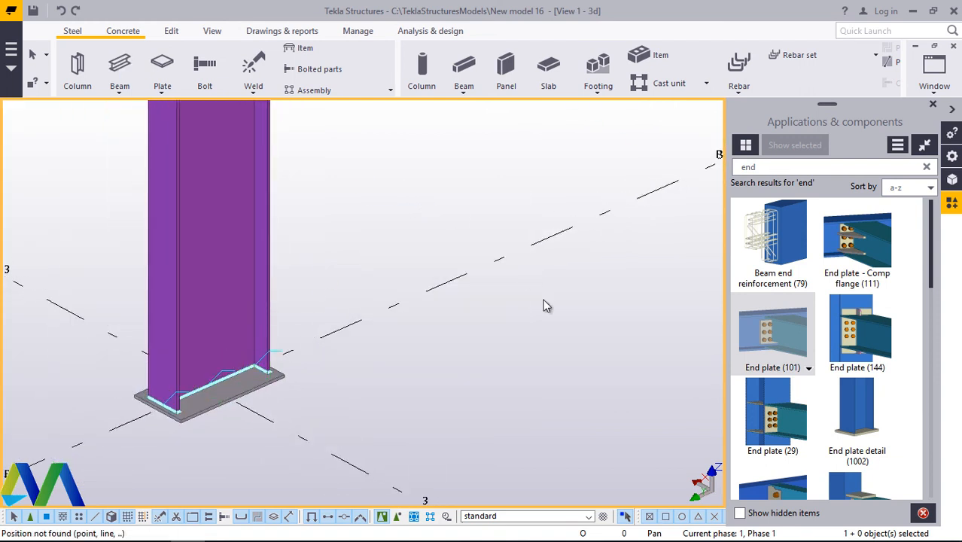
Step: Model a diagonal steel beam about 4603 mm long from the grid B column base to the lower beam's midpoint, and end the command
left_click(120, 92)
left_click(122, 112)
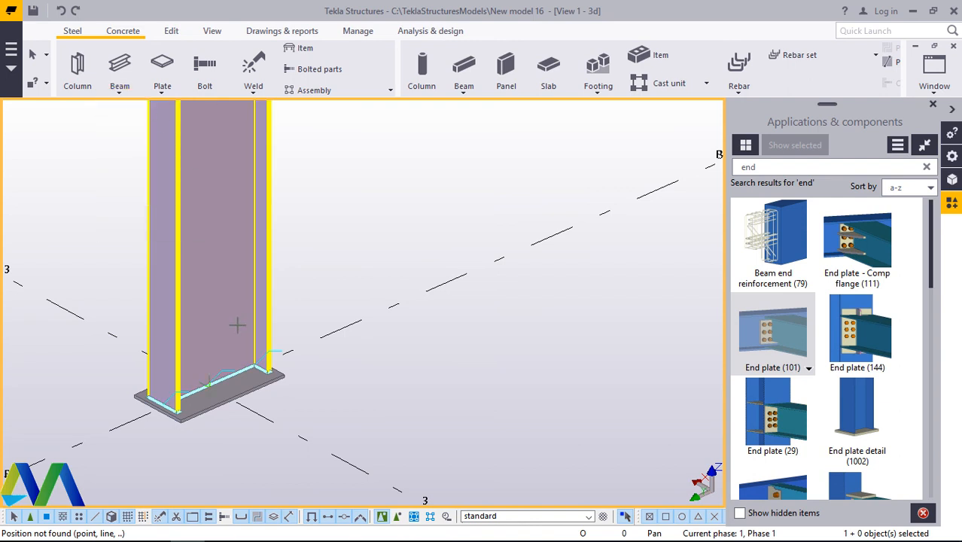
scroll(205, 380, "up", 3)
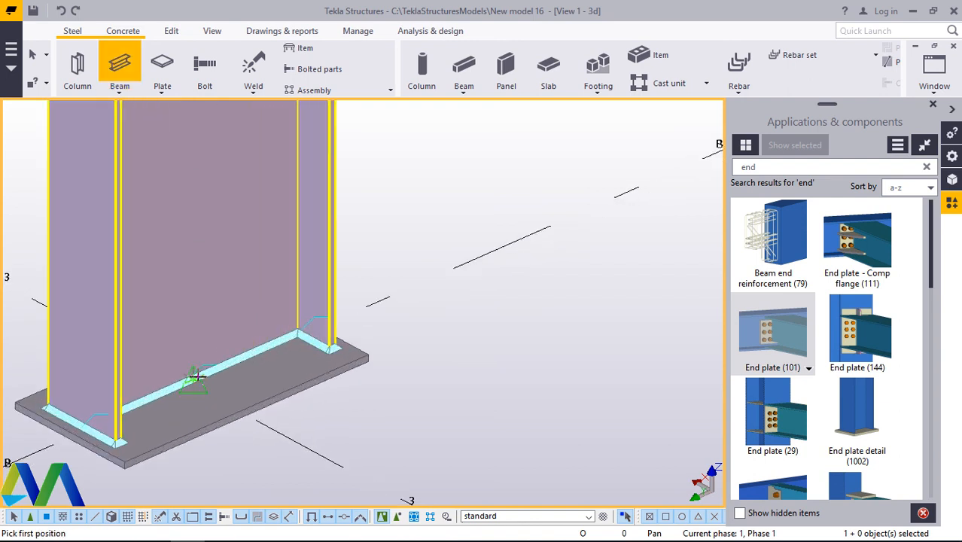
scroll(226, 385, "down", 11)
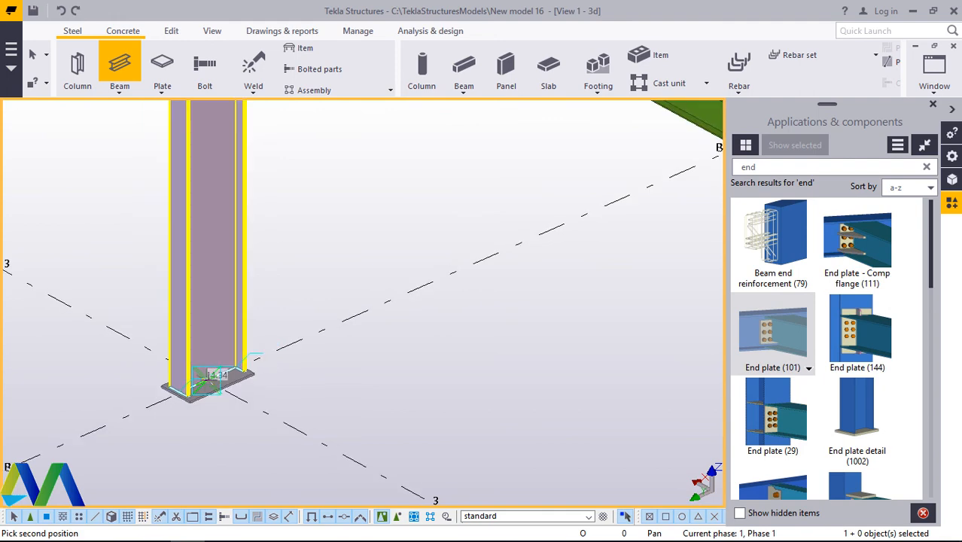
scroll(296, 286, "up", 2)
scroll(295, 284, "up", 5)
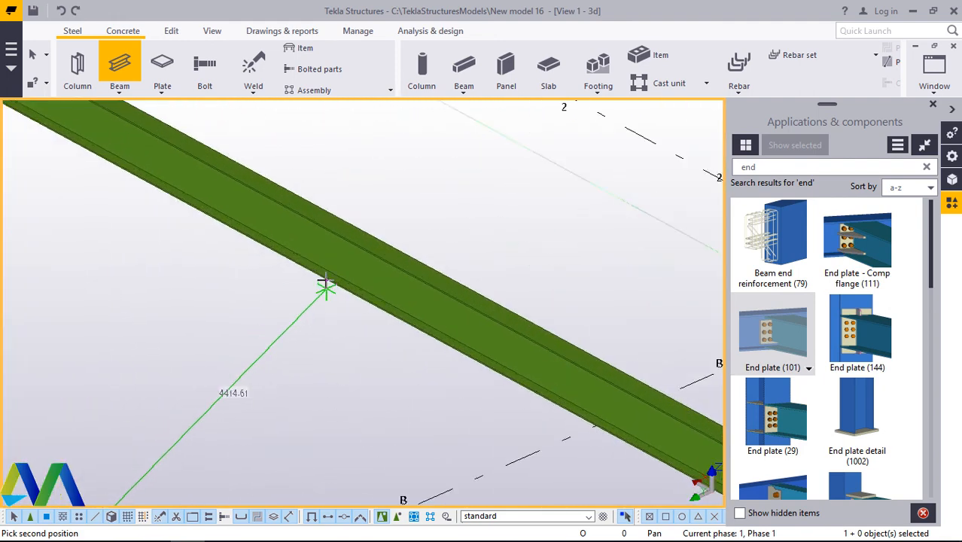
left_click(368, 283)
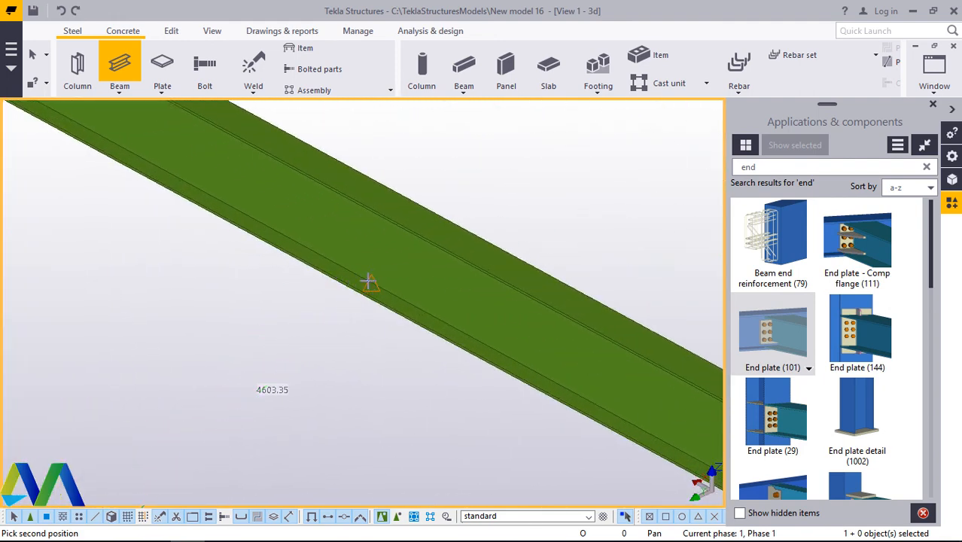
right_click(526, 176)
left_click(535, 181)
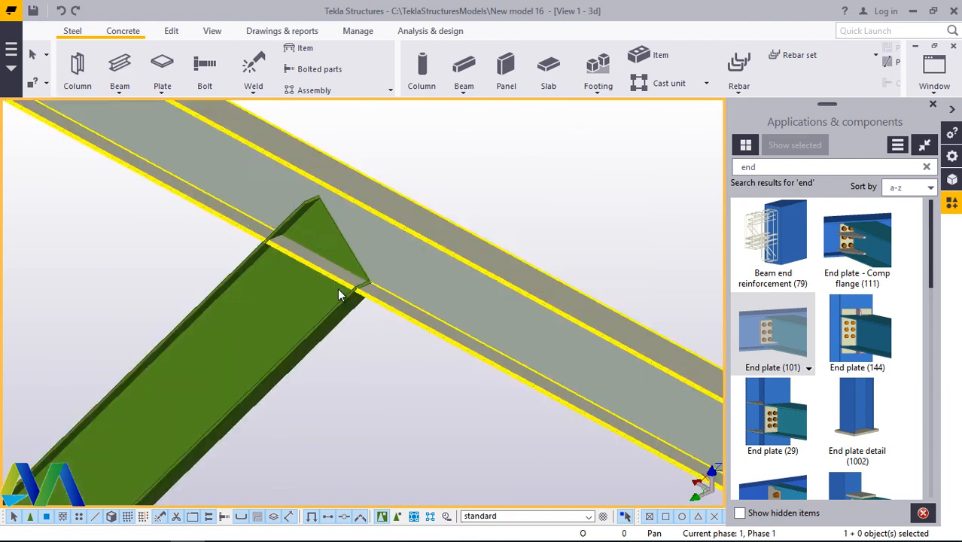
Step: Change the diagonal beam's profile to the L profile RSA75*50*6 from the profile catalogue, modify the beam, and close its properties
scroll(279, 314, "down", 2)
double_click(280, 315)
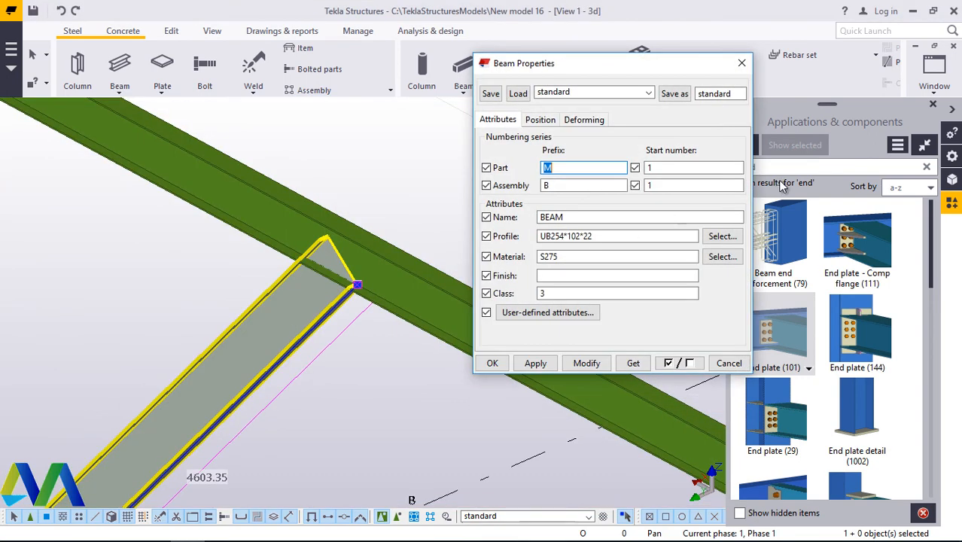
left_click(933, 110)
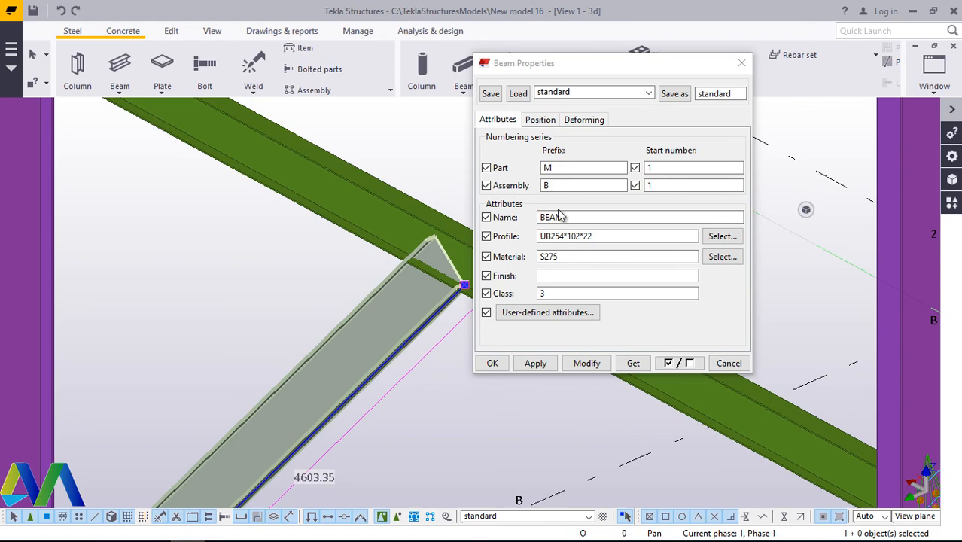
left_click(723, 237)
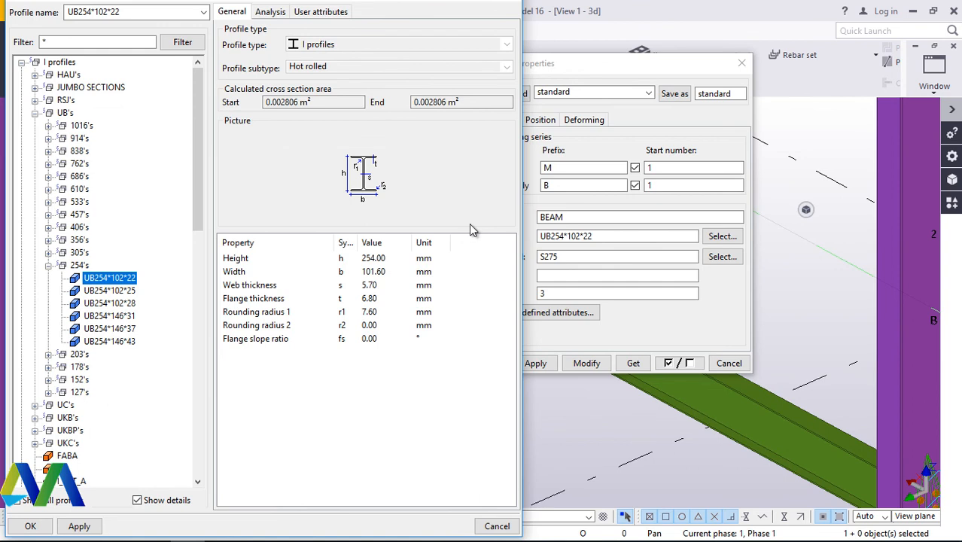
left_click(639, 66)
left_click_drag(639, 66, 719, 69)
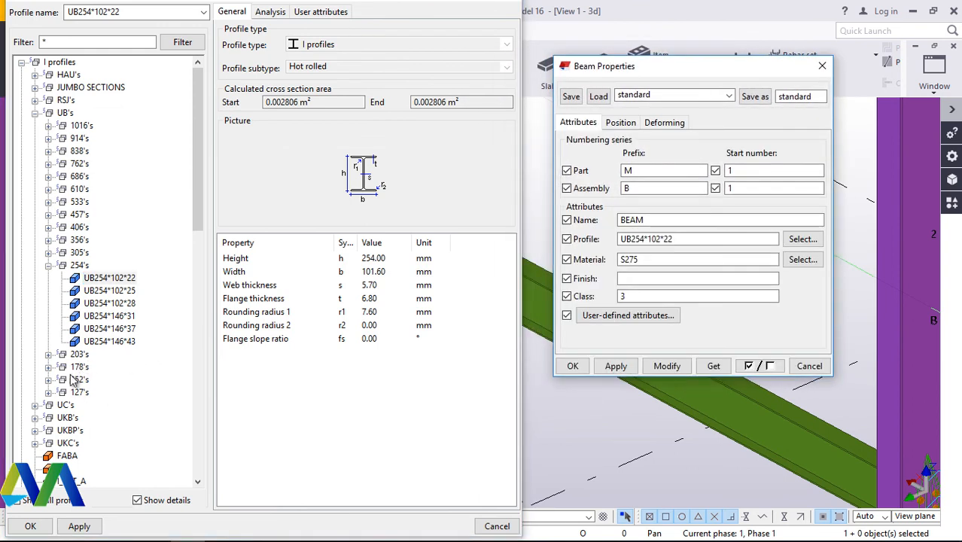
left_click(48, 266)
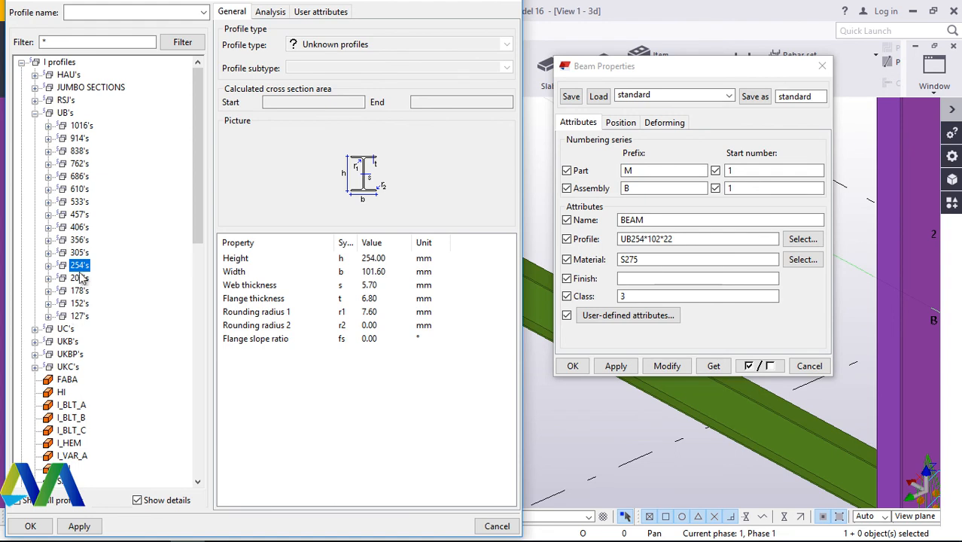
scroll(68, 278, "down", 6)
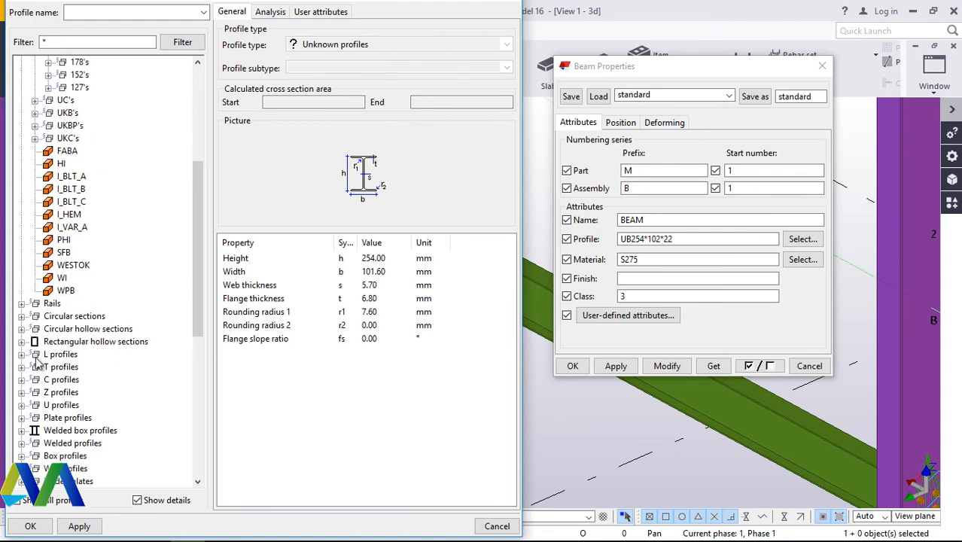
left_click(29, 355)
scroll(84, 311, "down", 3)
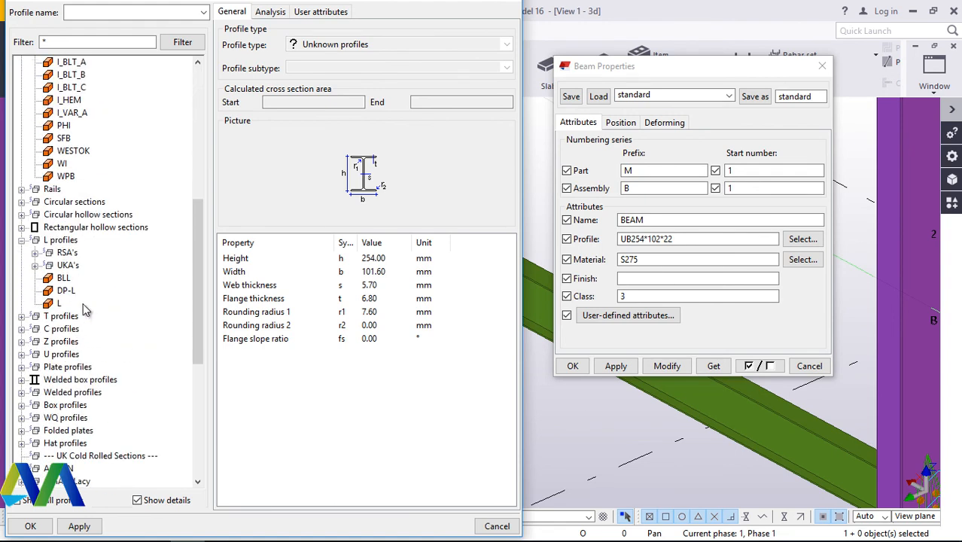
left_click(35, 253)
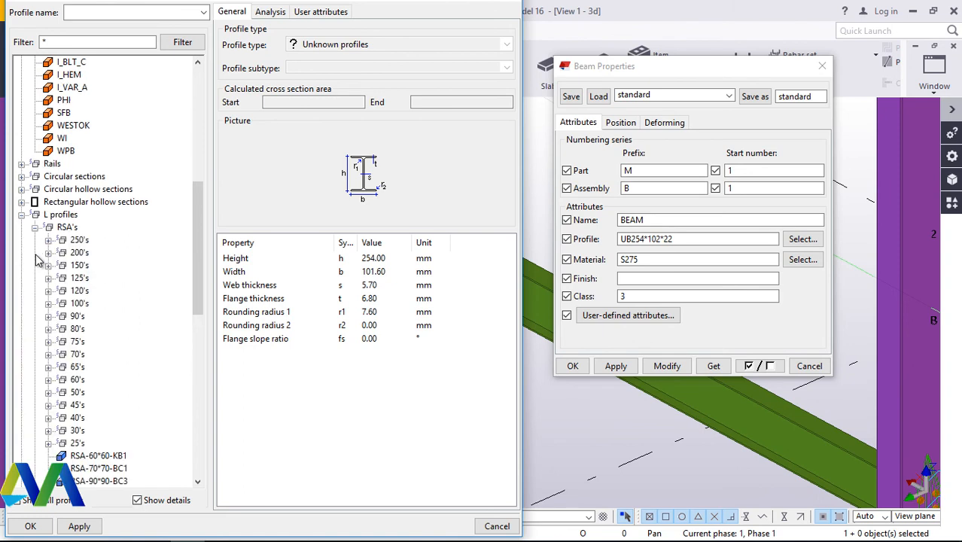
double_click(64, 344)
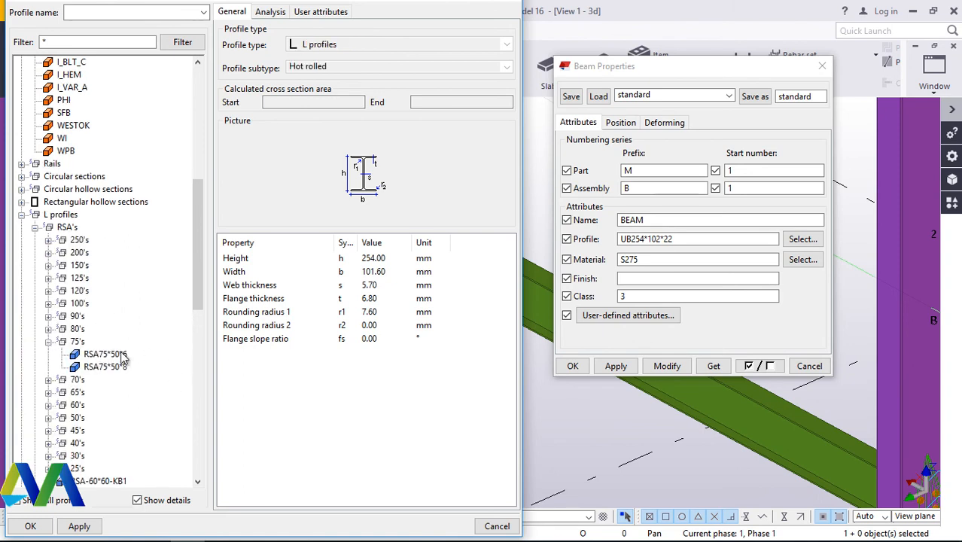
left_click(106, 354)
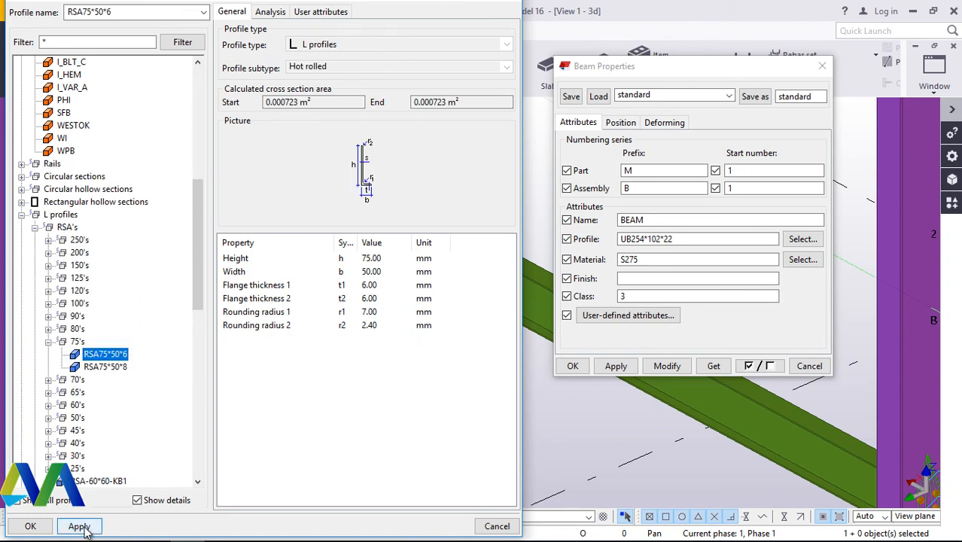
left_click(30, 526)
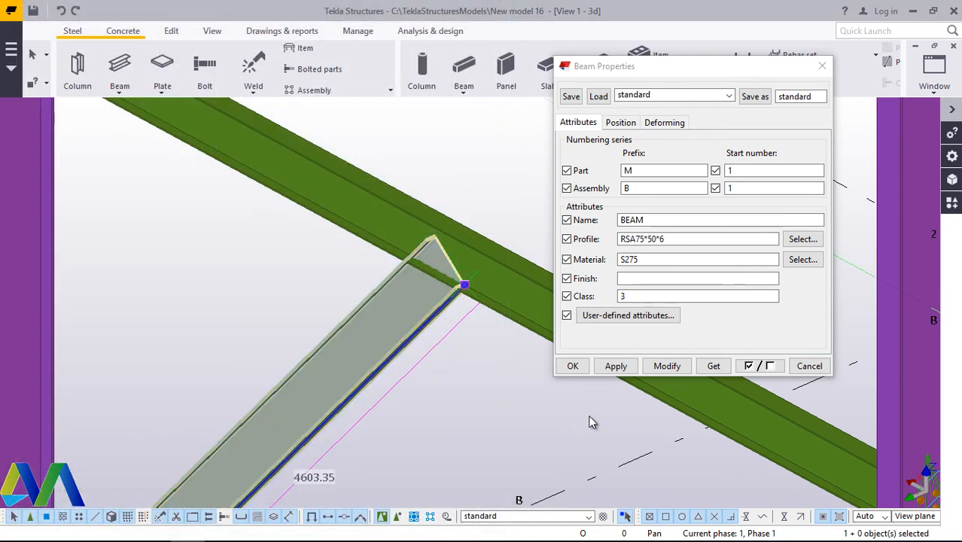
left_click(650, 370)
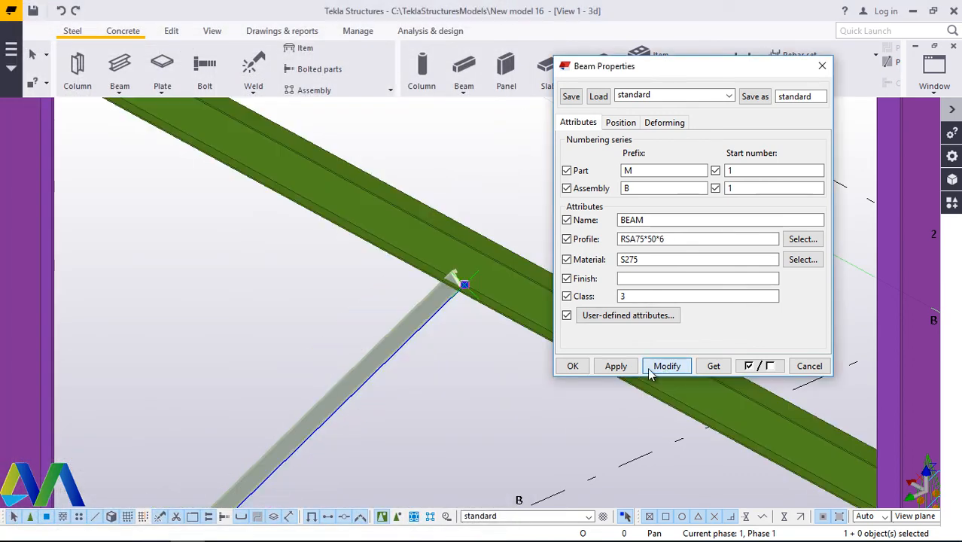
left_click(562, 370)
left_click(547, 216)
Step: Try to mirror-copy the diagonal angle about a point picked at the lower beam's middle with angle 0, and undo the copy
scroll(457, 277, "up", 4)
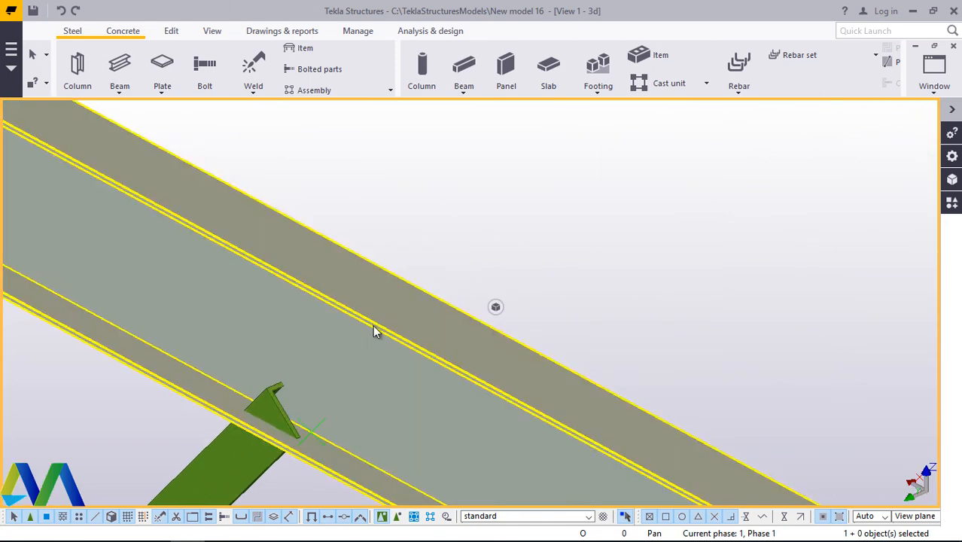
mouse_move(374, 331)
middle_mouse_down("ctrl")
mouse_move(455, 258)
mouse_move(365, 348)
middle_mouse_up("ctrl")
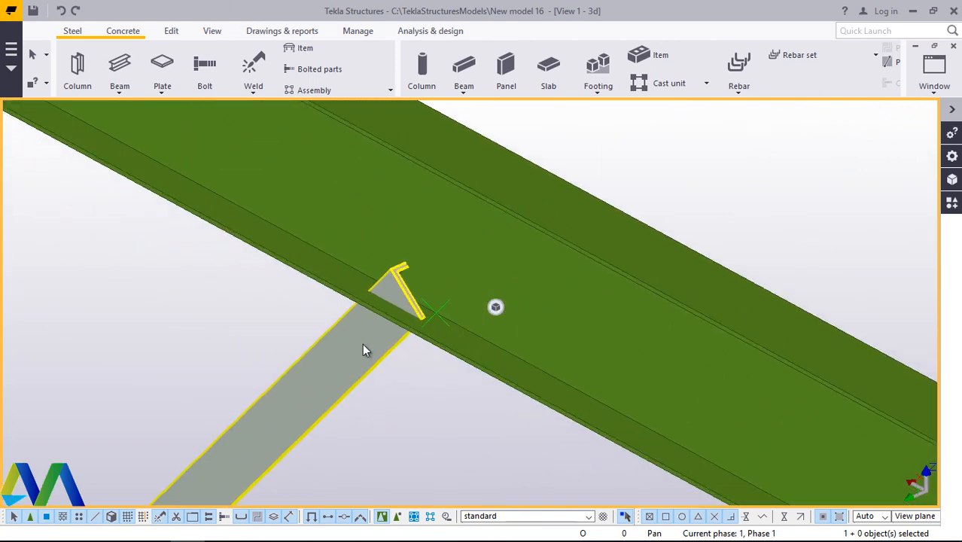
right_click(727, 149)
mouse_move(807, 242)
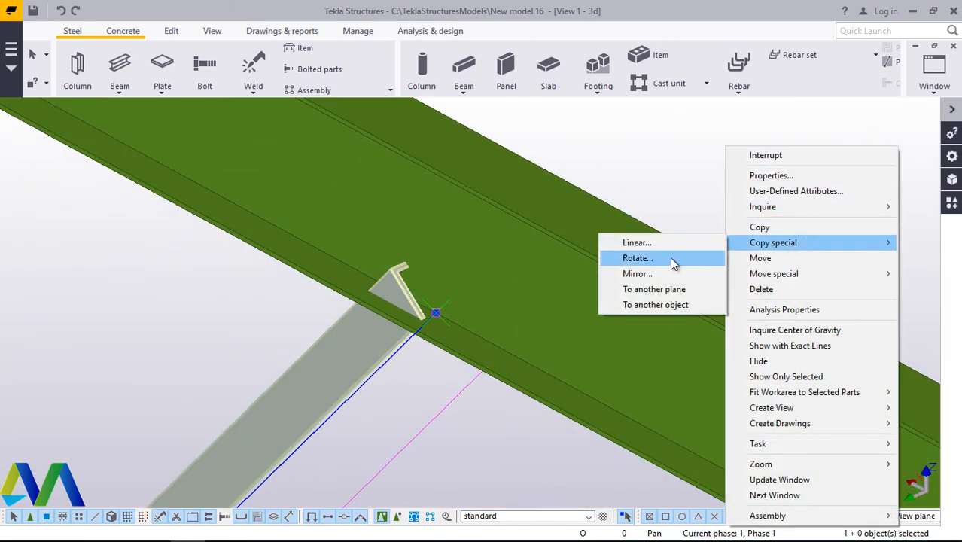
left_click(640, 274)
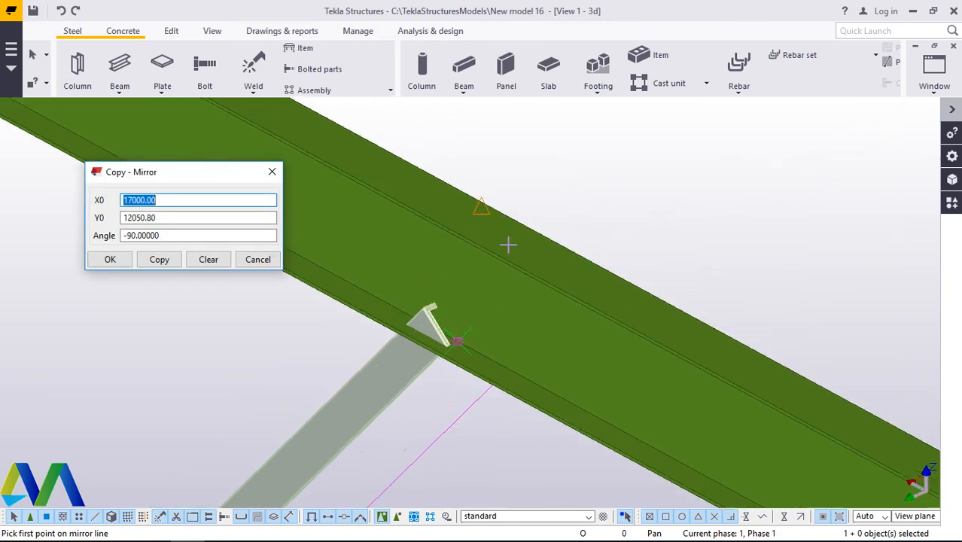
middle_click_drag(508, 245, 521, 211, "ctrl")
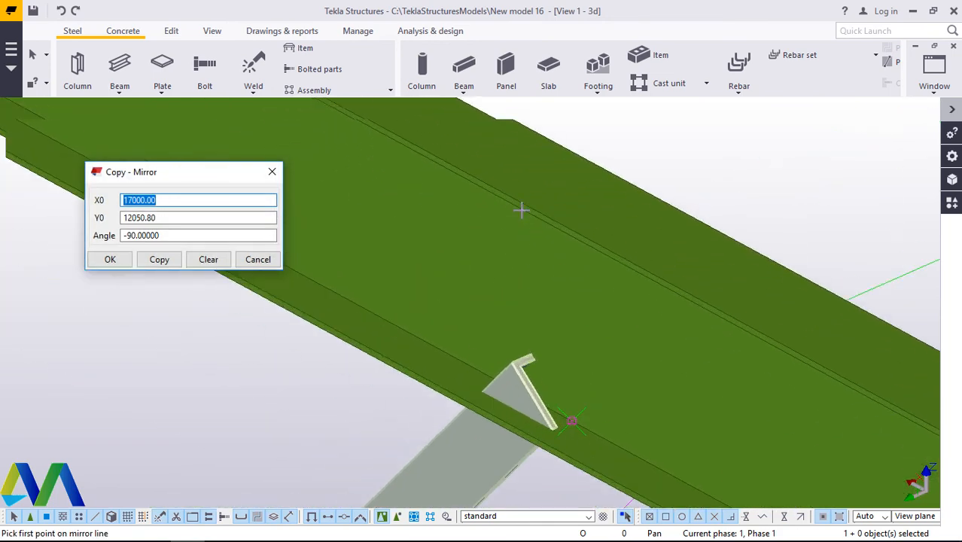
scroll(534, 211, "up", 4)
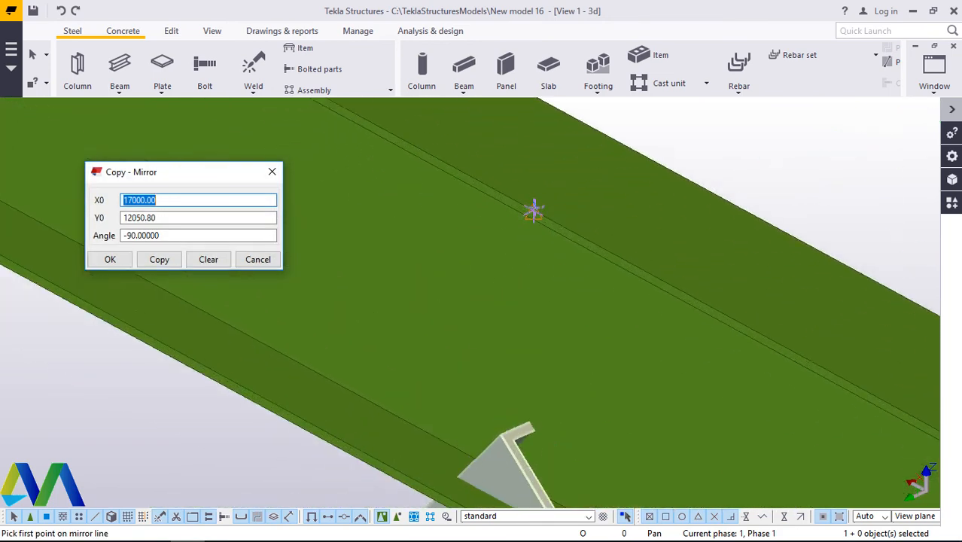
left_click(535, 215)
scroll(536, 217, "up", 3)
scroll(532, 221, "up", 2)
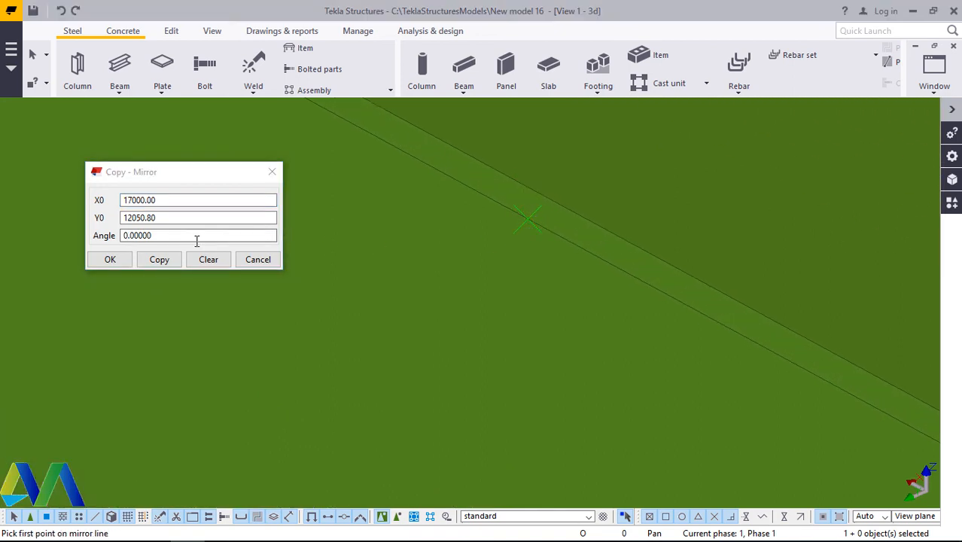
left_click(159, 259)
left_click(111, 260)
scroll(412, 187, "down", 8)
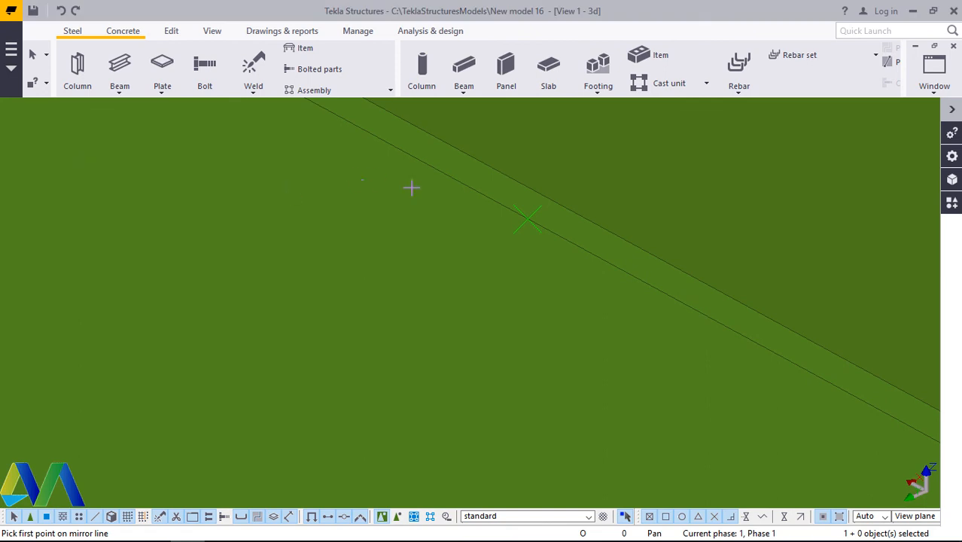
right_click(541, 157)
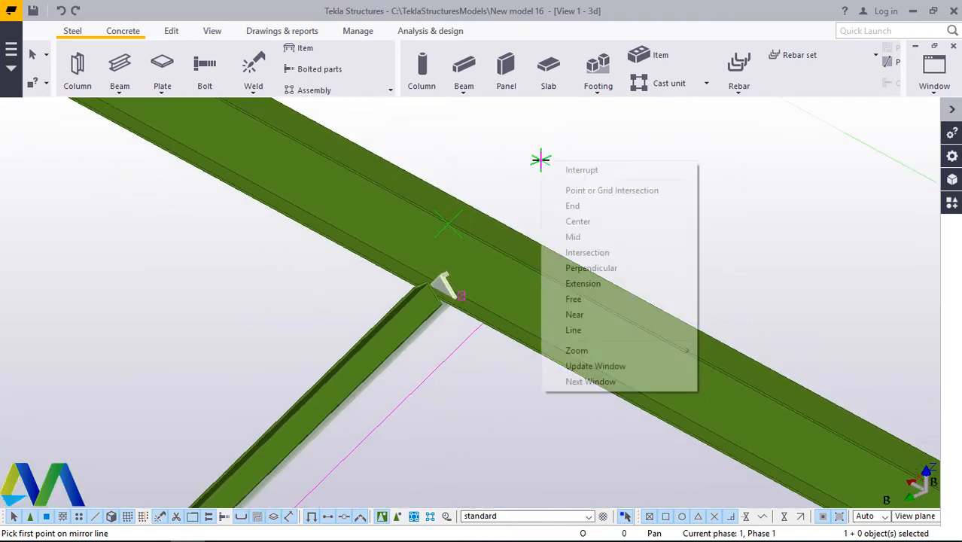
left_click(576, 169)
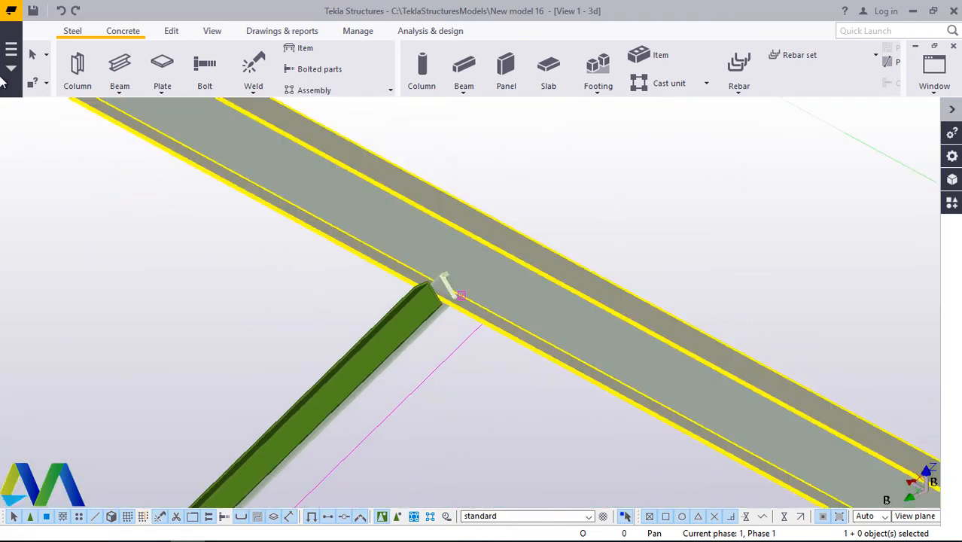
left_click(63, 10)
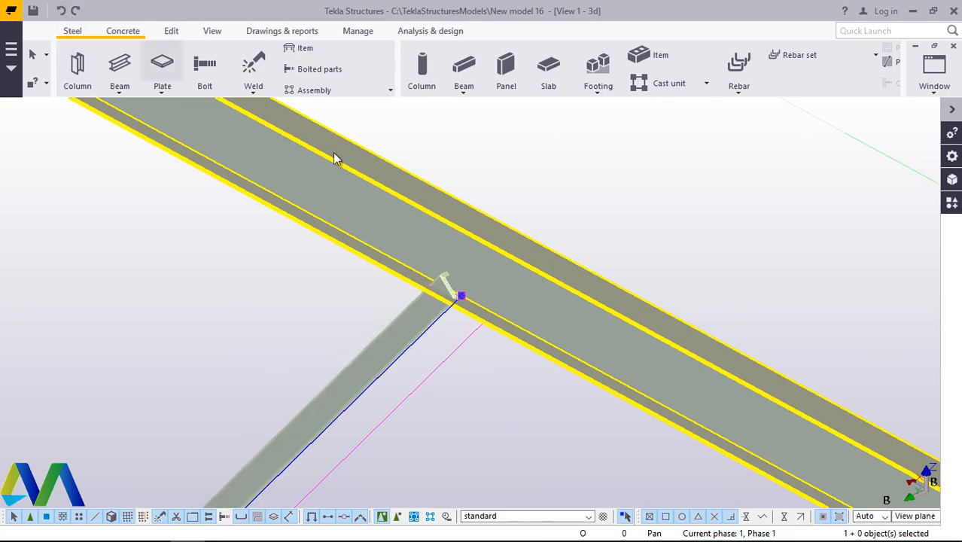
Step: Mirror-copy the lower diagonal angle about a mirror line through the lower beam's midpoint at angle 90, and end the command
scroll(493, 305, "up", 2)
right_click(677, 182)
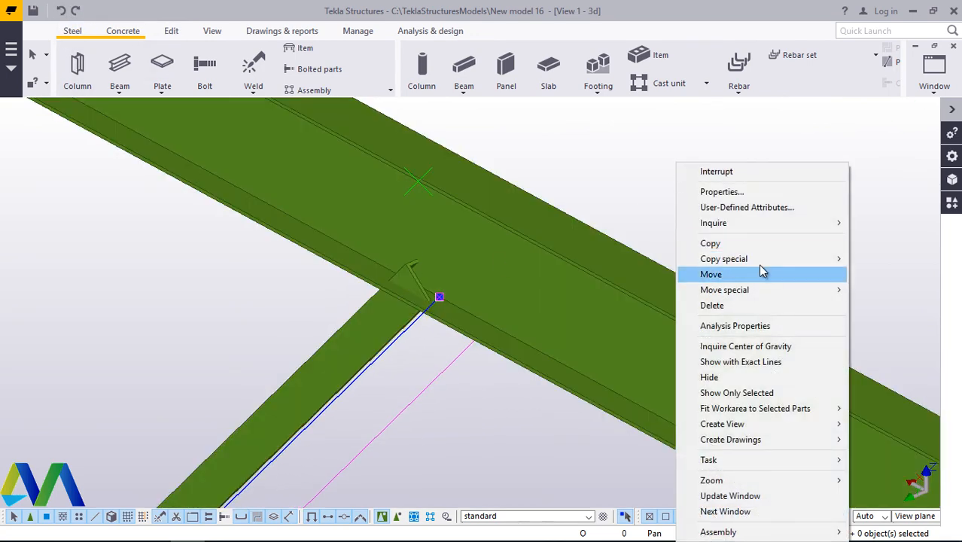
mouse_move(762, 265)
left_click(586, 290)
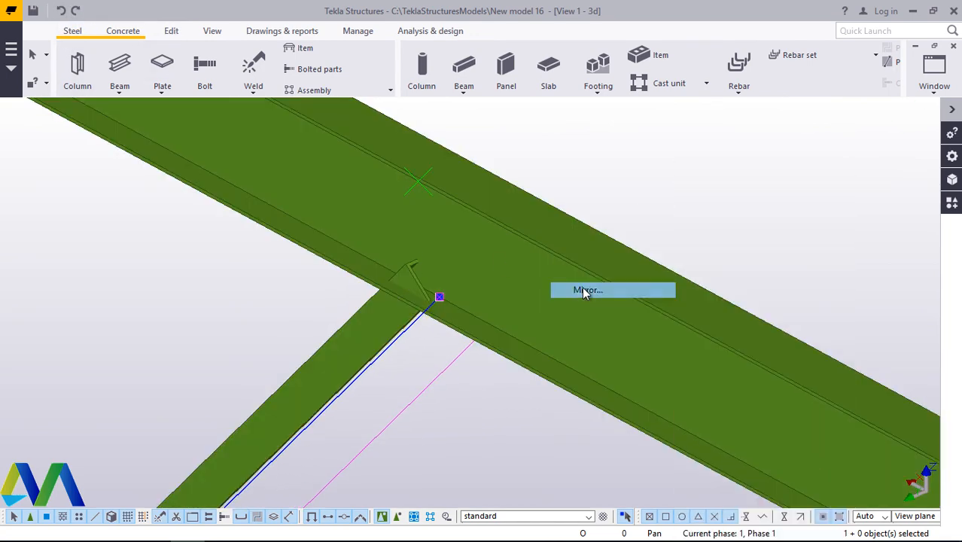
scroll(440, 190, "up", 2)
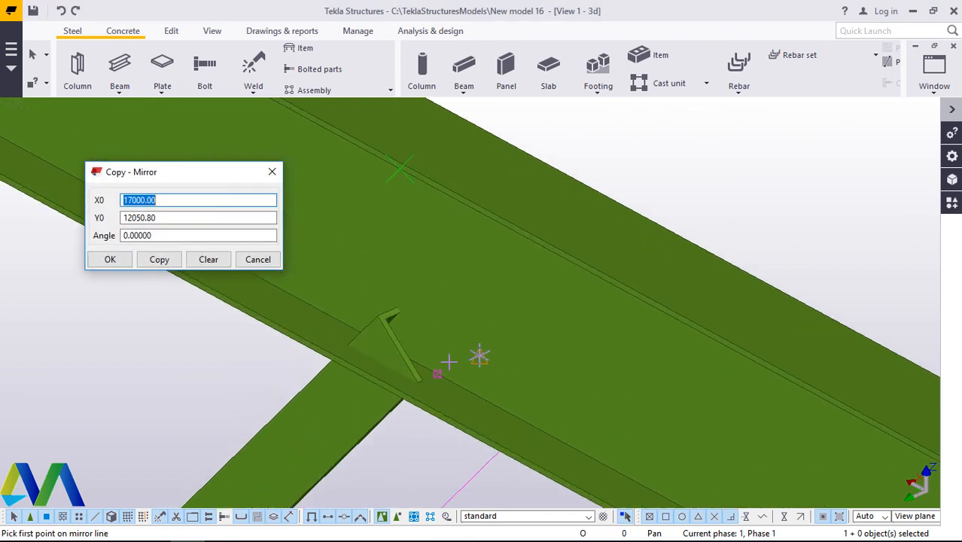
scroll(423, 398, "up", 2)
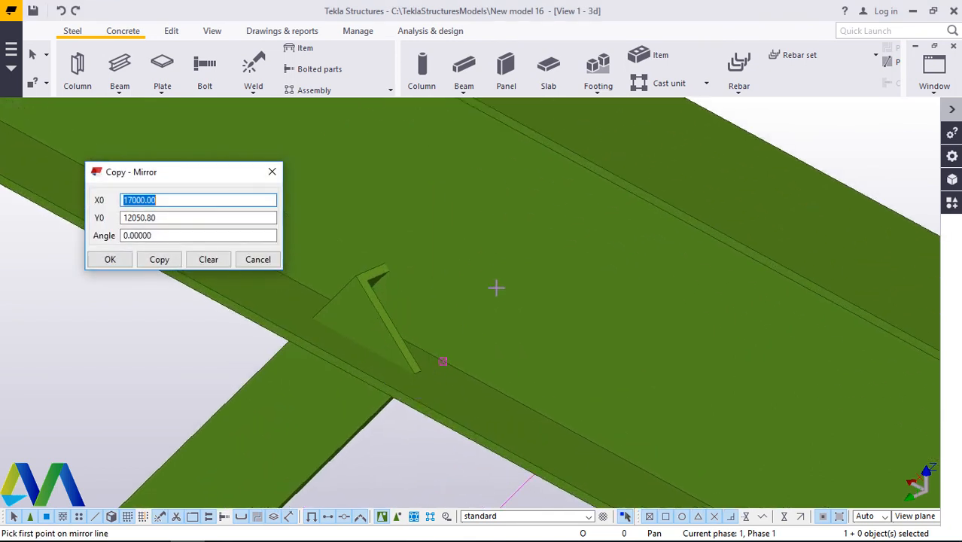
scroll(496, 286, "down", 1)
scroll(429, 113, "up", 5)
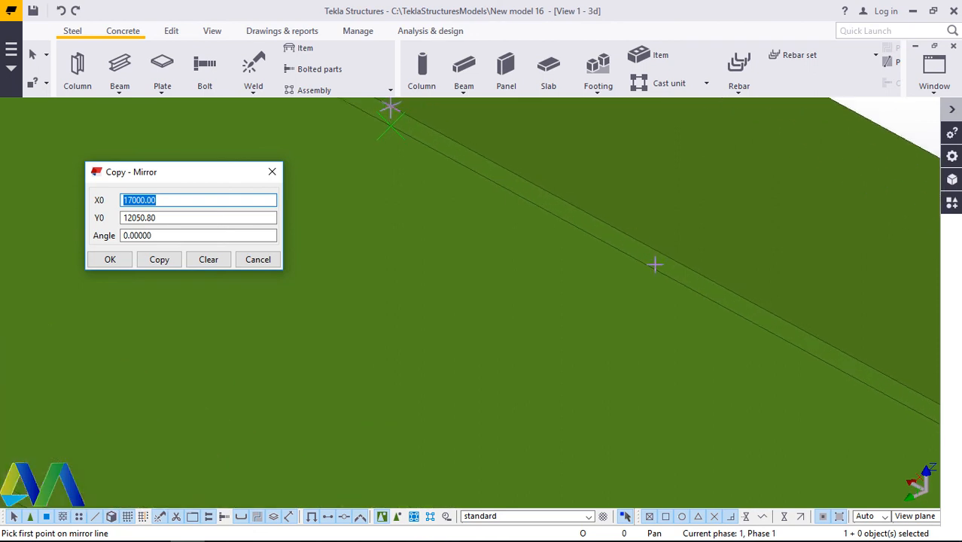
scroll(655, 265, "down", 3)
scroll(539, 190, "up", 2)
scroll(501, 177, "up", 1)
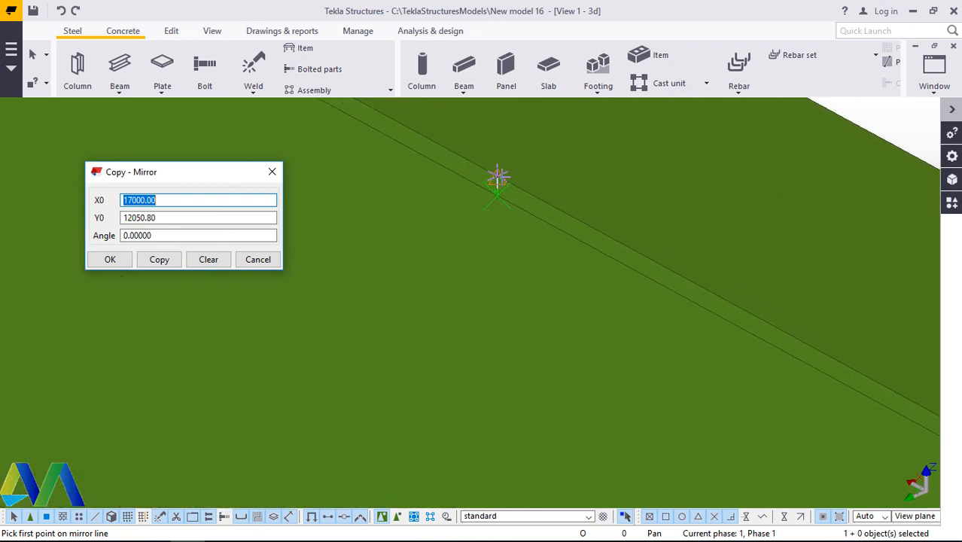
left_click(499, 180)
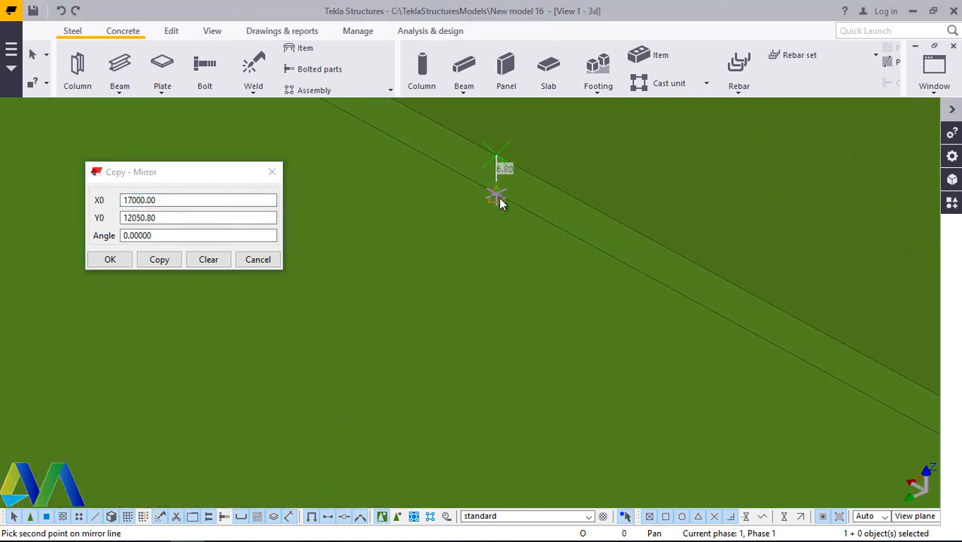
left_click(120, 260)
scroll(468, 239, "up", 5)
scroll(452, 224, "down", 3)
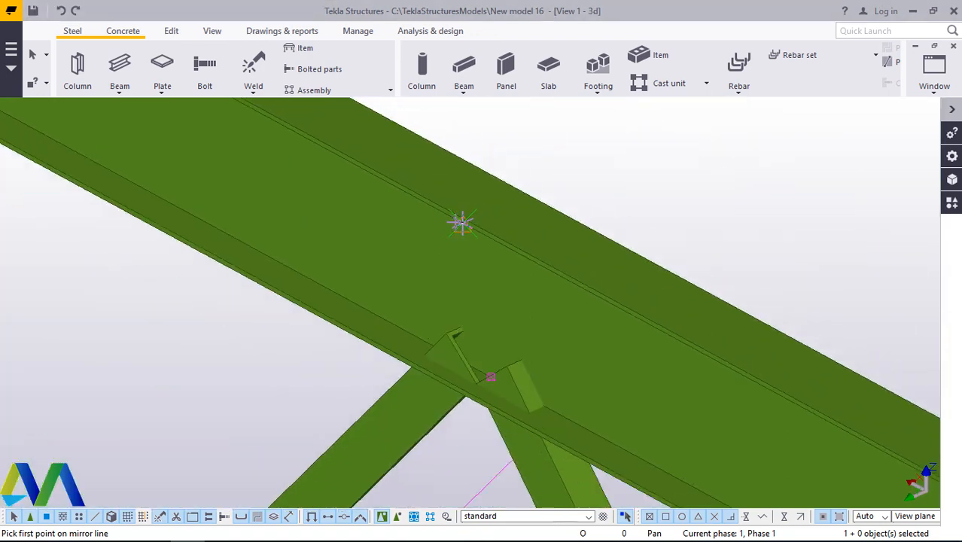
right_click(634, 157)
left_click(640, 165)
Step: Model a diagonal about 3988 mm long from the lower beam's grid B end to the upper beam's midpoint, and end the command
scroll(464, 251, "down", 6)
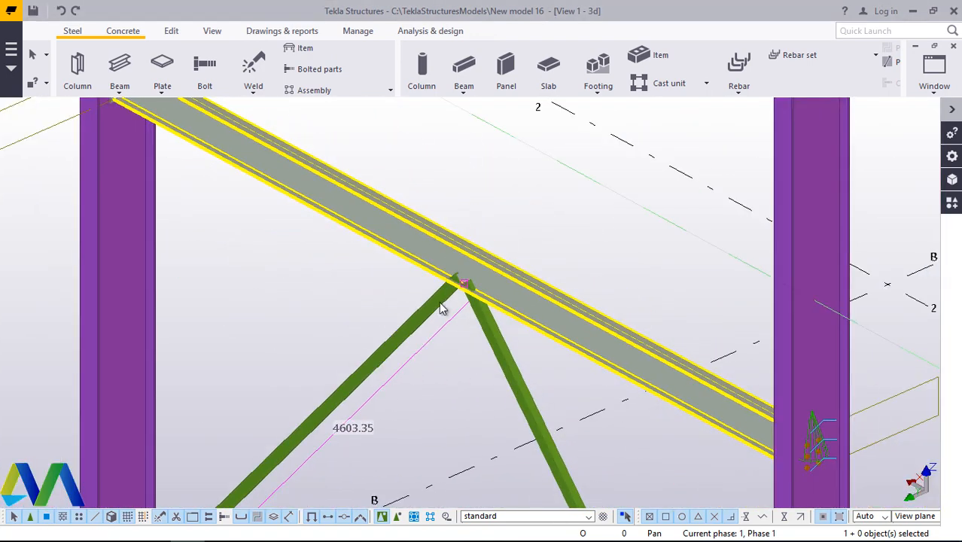
scroll(446, 367, "up", 5)
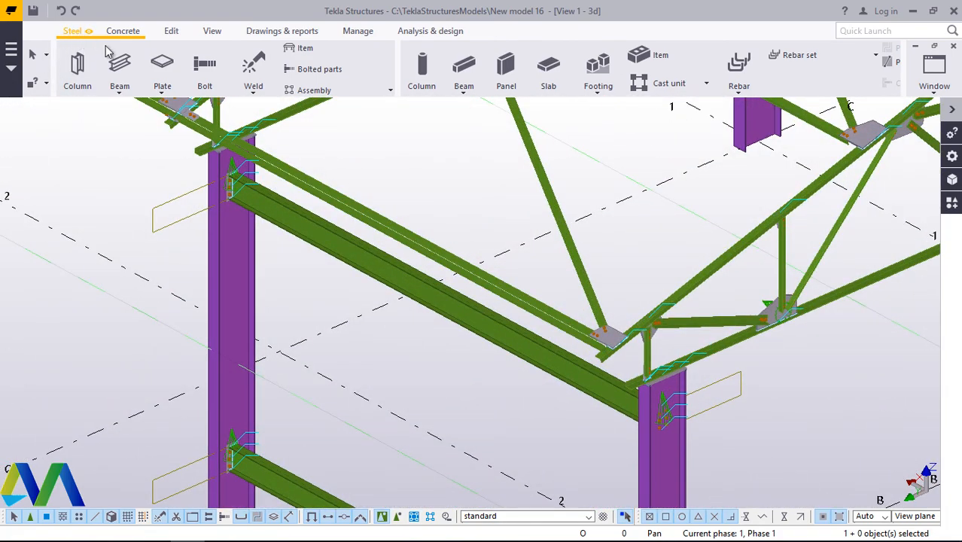
left_click(120, 72)
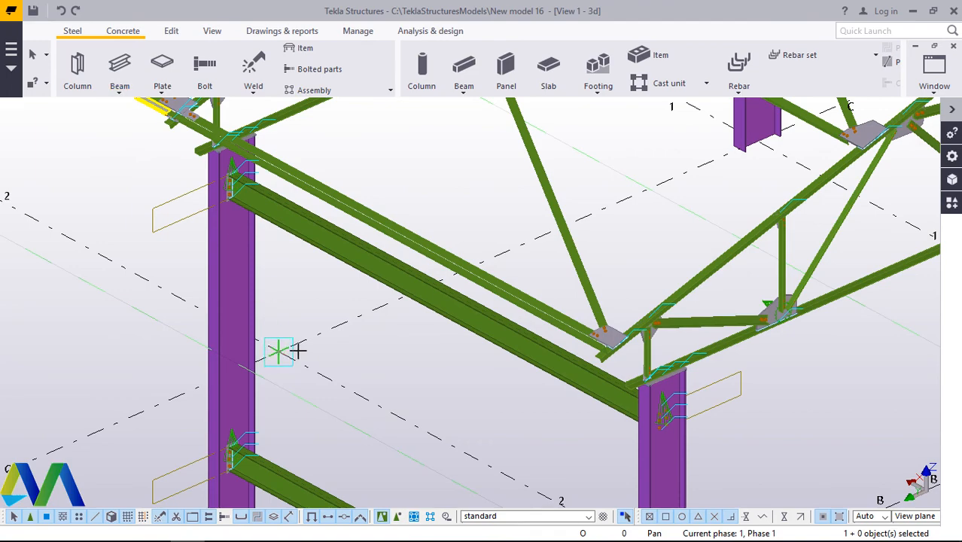
scroll(293, 350, "down", 3)
scroll(244, 411, "up", 10)
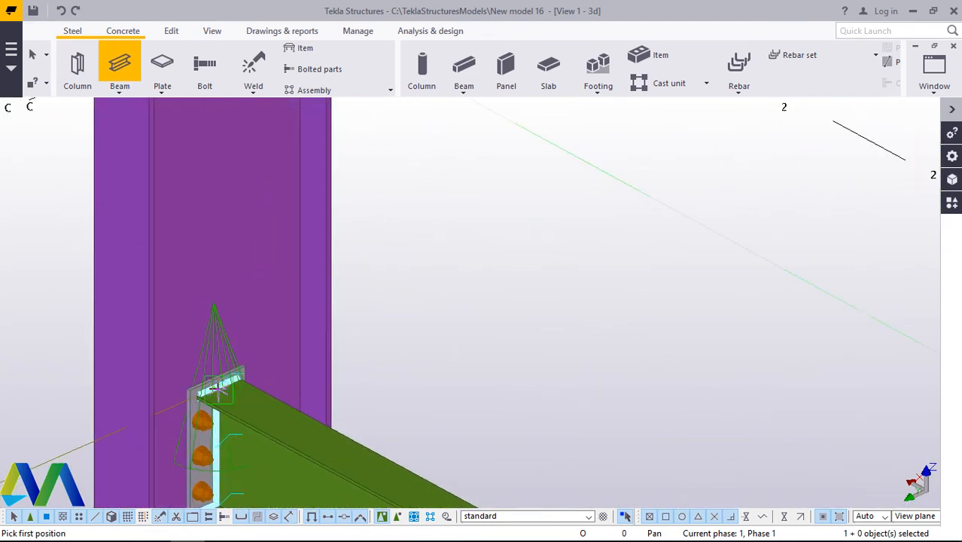
scroll(217, 388, "up", 5)
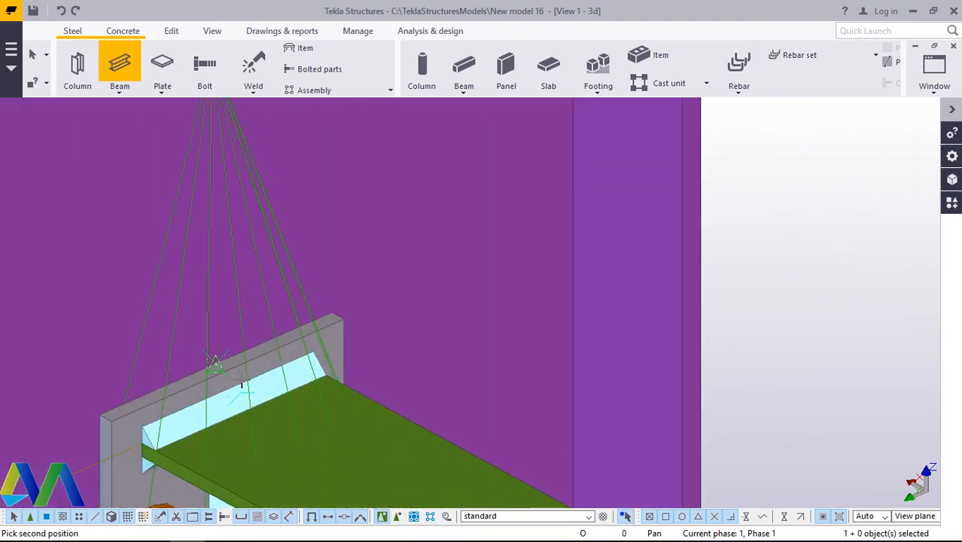
scroll(240, 386, "down", 8)
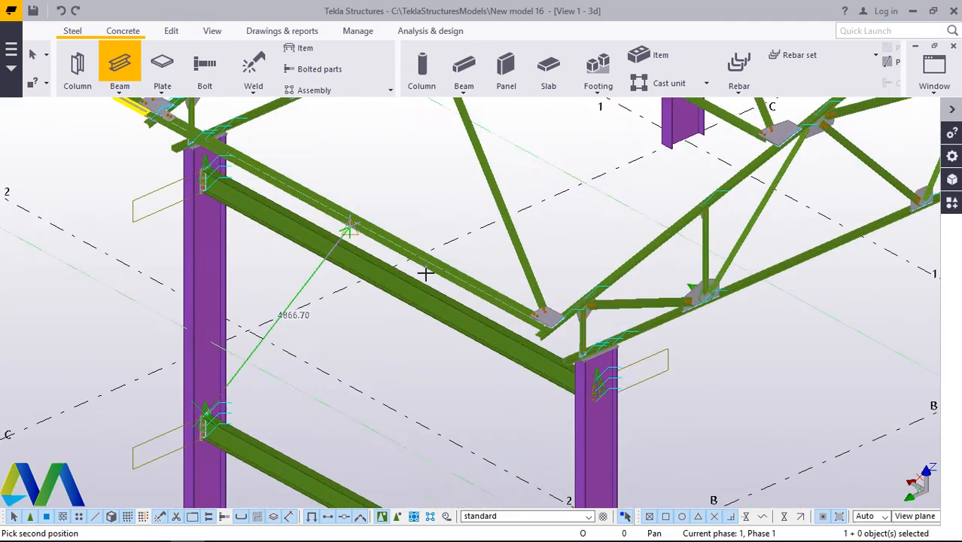
scroll(426, 275, "up", 8)
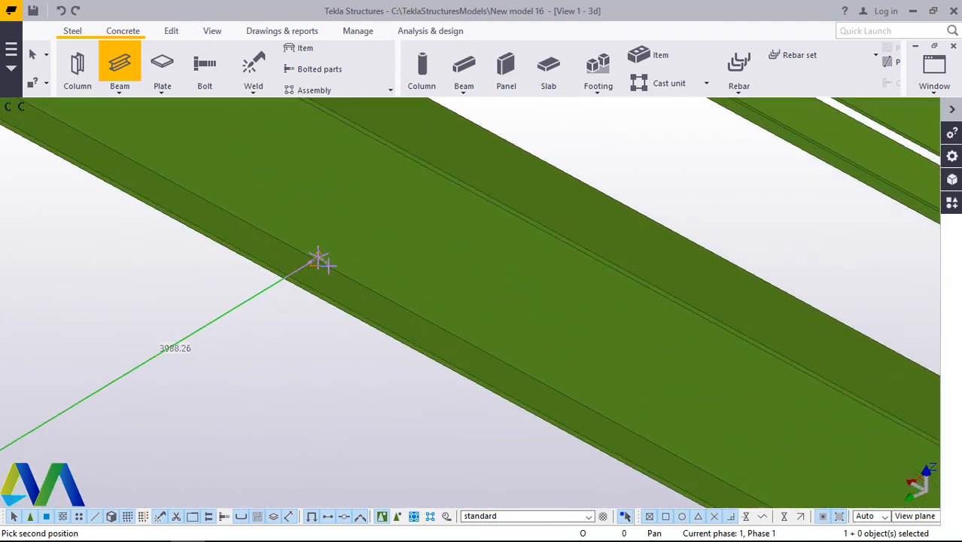
left_click(317, 258)
right_click(335, 231)
left_click(369, 239)
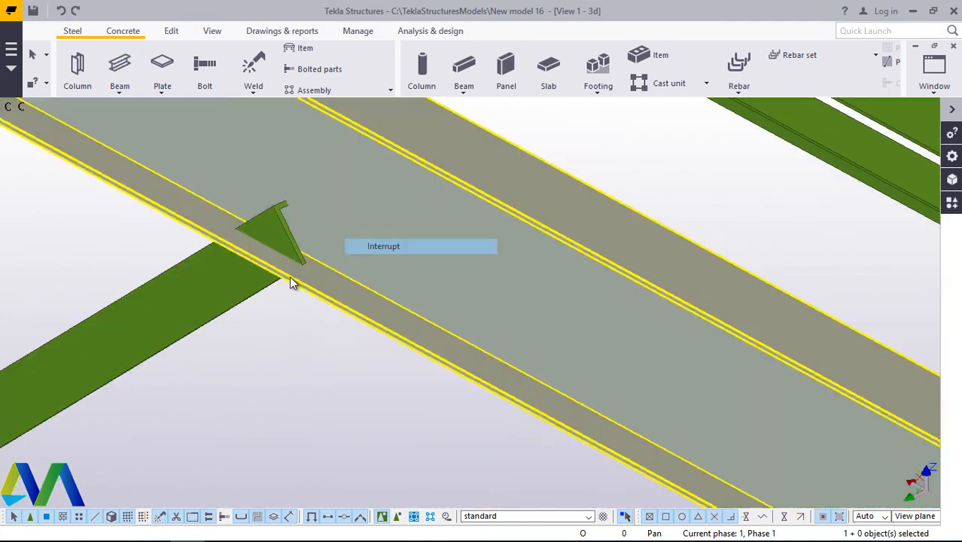
Step: Mirror-copy the upper diagonal about the upper beam's midpoint, X0 17000.00 and Y0 12050.80, with angle -90, and end the command
right_click(286, 355)
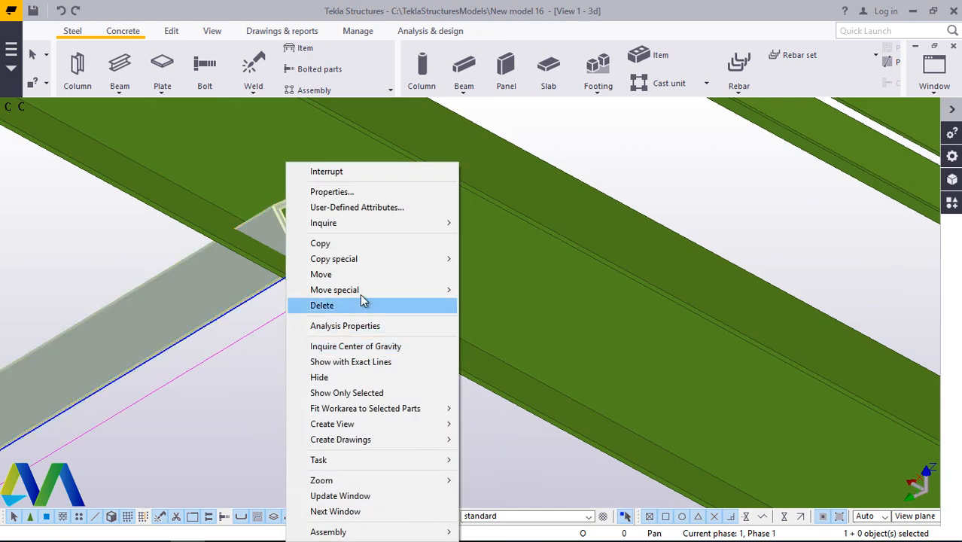
mouse_move(371, 260)
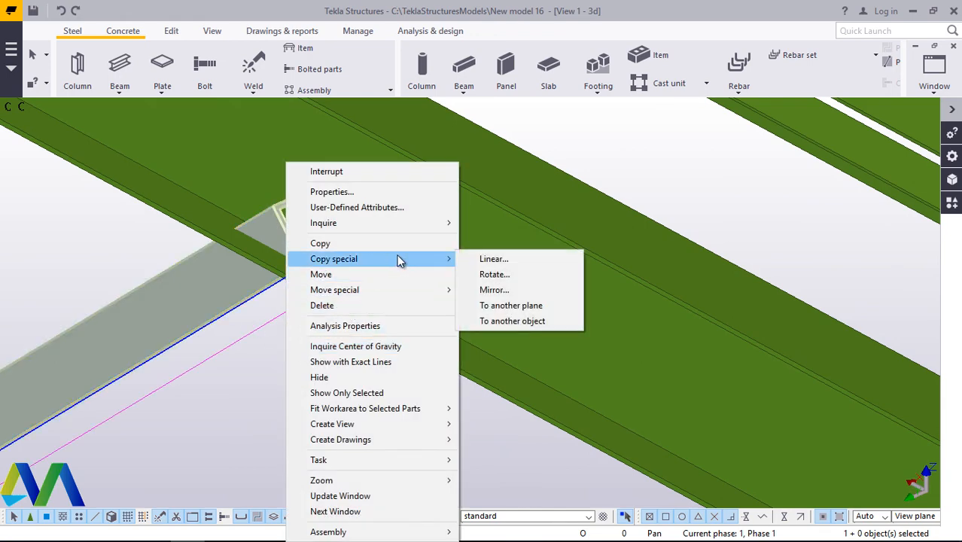
left_click(494, 289)
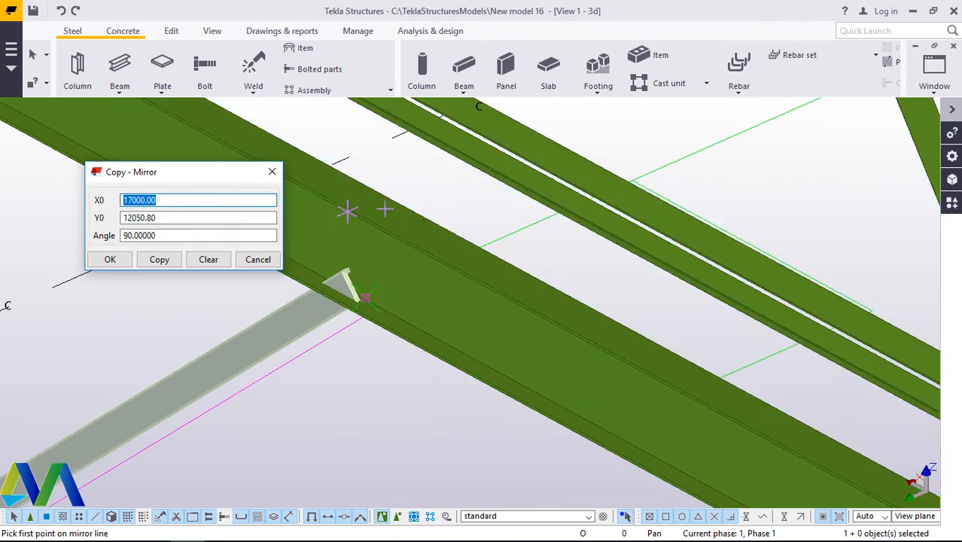
scroll(383, 245, "up", 2)
scroll(479, 276, "down", 4)
scroll(430, 245, "up", 5)
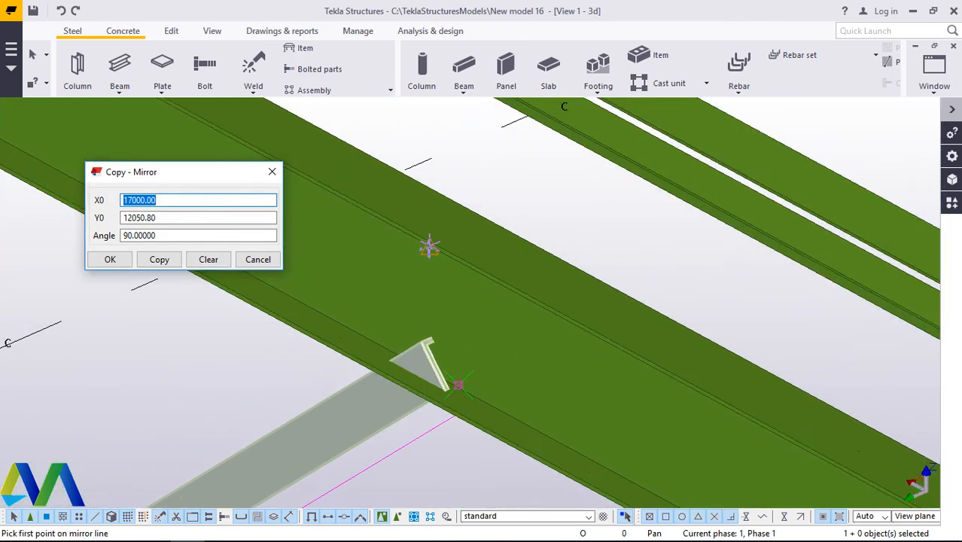
scroll(400, 217, "up", 3)
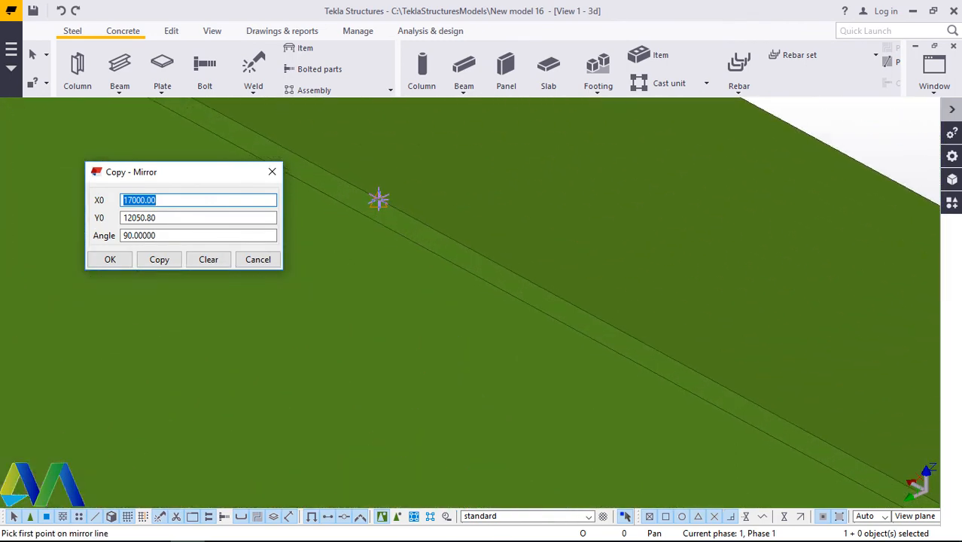
left_click(379, 199)
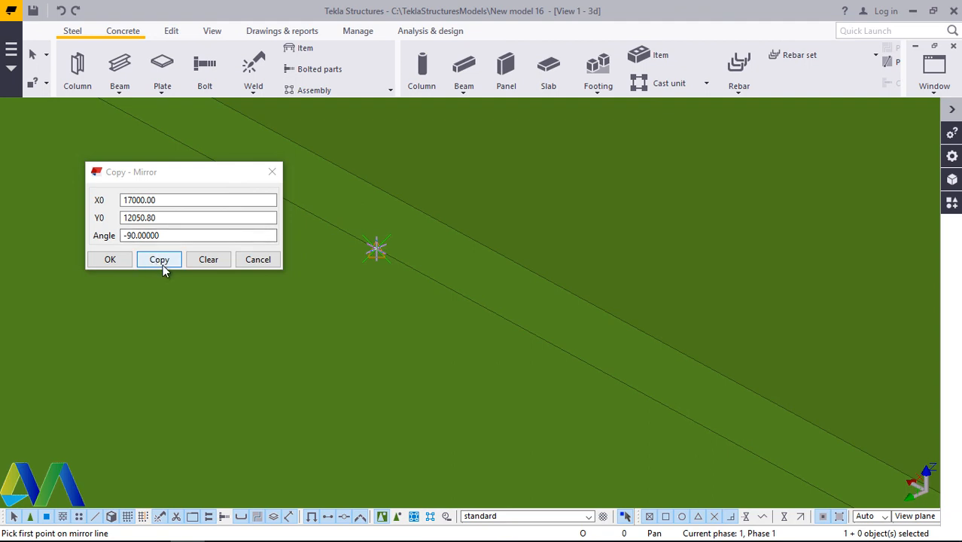
left_click(147, 262)
left_click(111, 259)
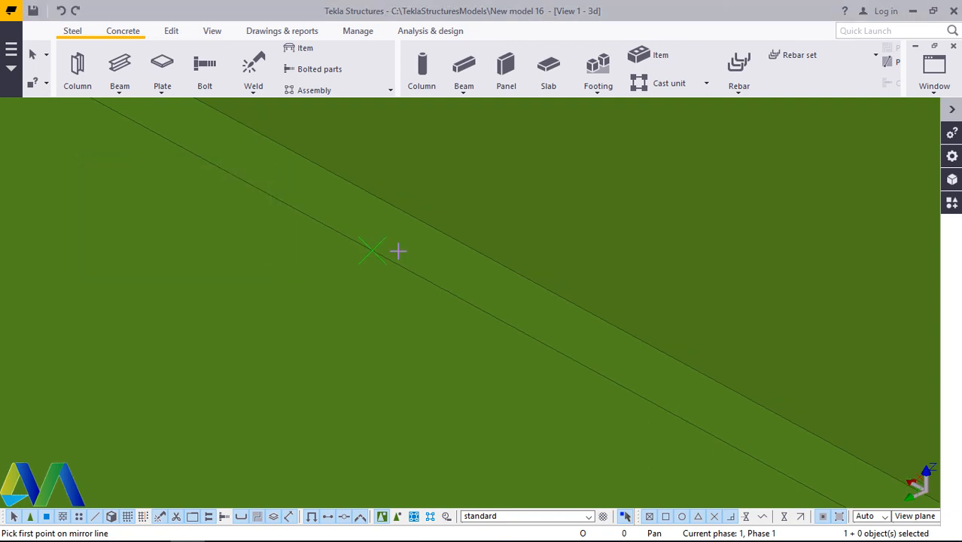
scroll(393, 250, "down", 6)
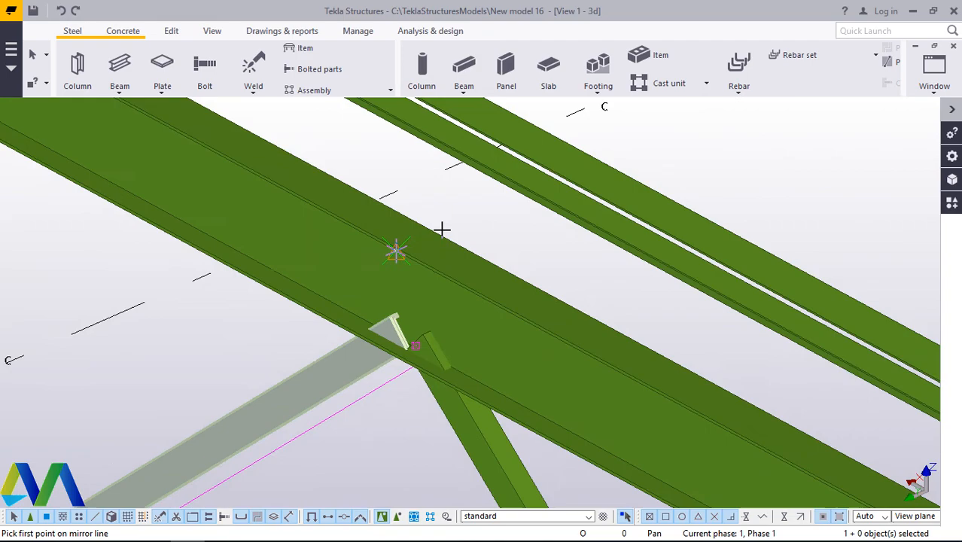
right_click(439, 191)
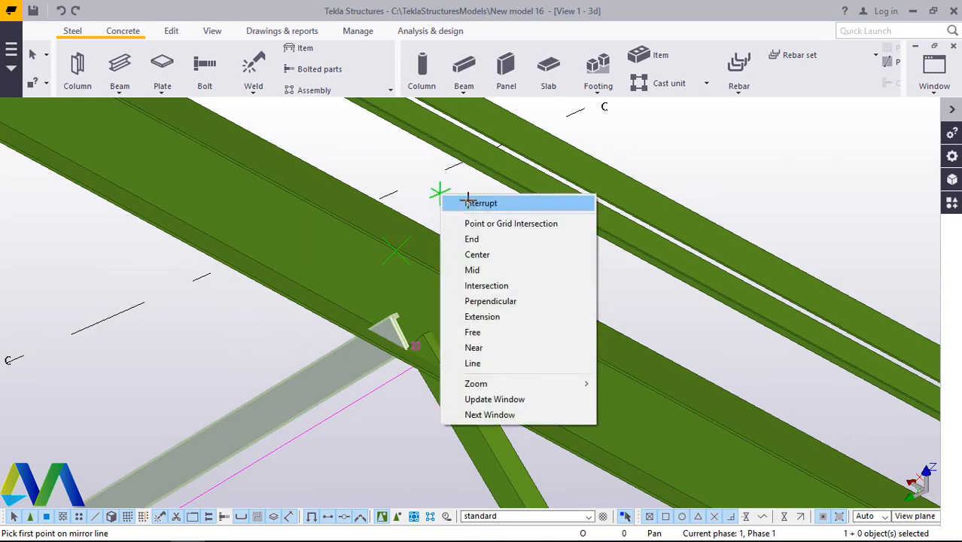
left_click(471, 202)
Step: Examine the bracing between the grid A and B columns, especially where the upper diagonals meet the upper beam
scroll(391, 202, "down", 6)
scroll(380, 206, "down", 7)
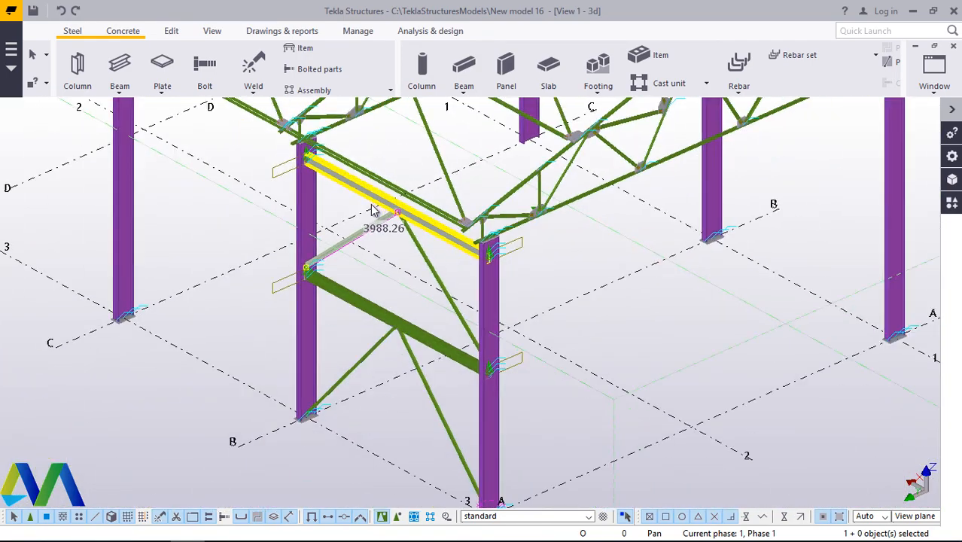
scroll(411, 297, "up", 4)
scroll(383, 309, "down", 2)
scroll(384, 310, "up", 5)
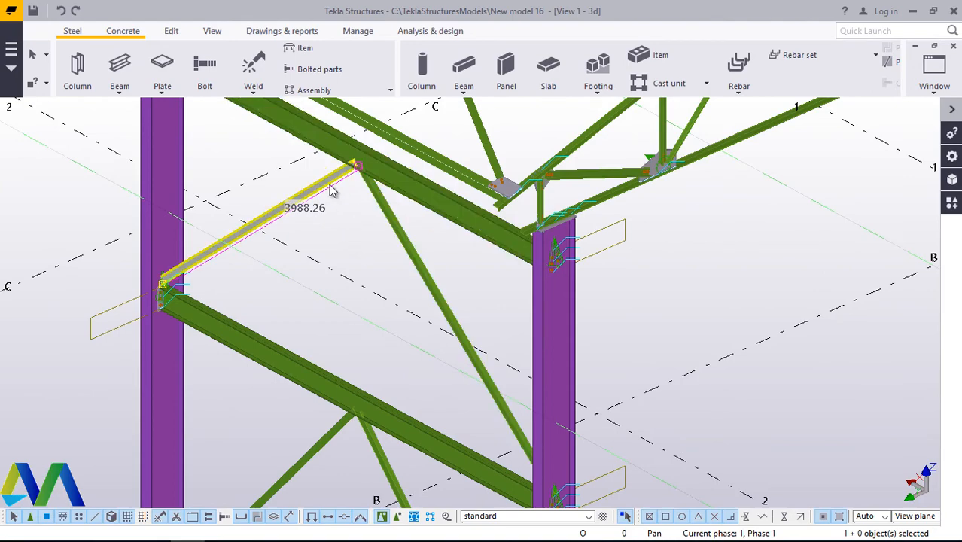
scroll(365, 155, "up", 3)
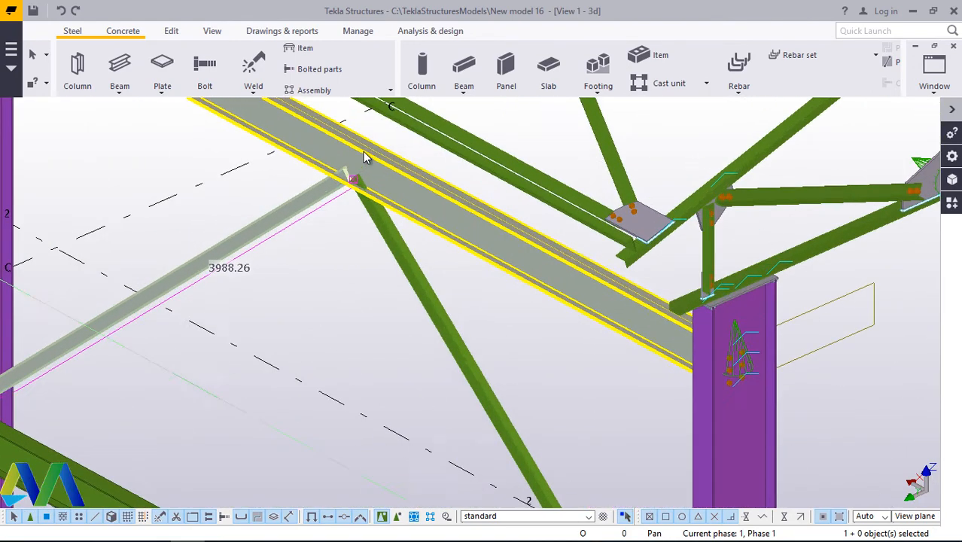
scroll(365, 162, "down", 5)
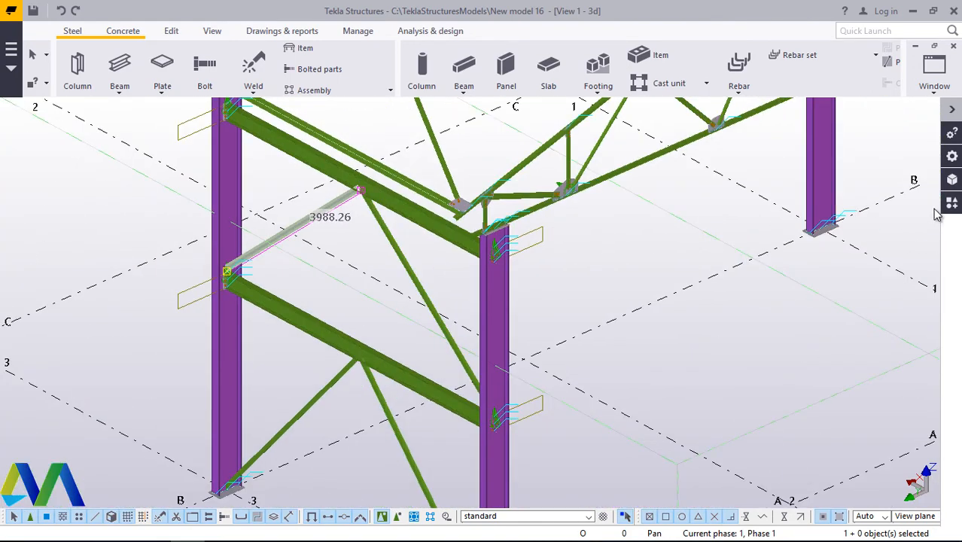
Step: Search the component catalog for 11 and start the Bolted gusset (11) connection for the diagonals under the lower beam
left_click(951, 203)
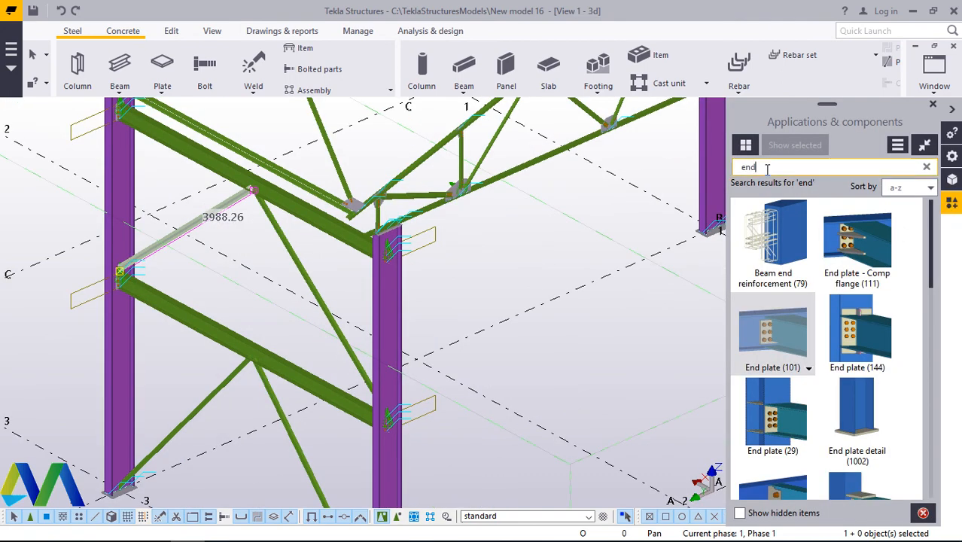
key("BackSpace")
key("BackSpace")
key("BackSpace")
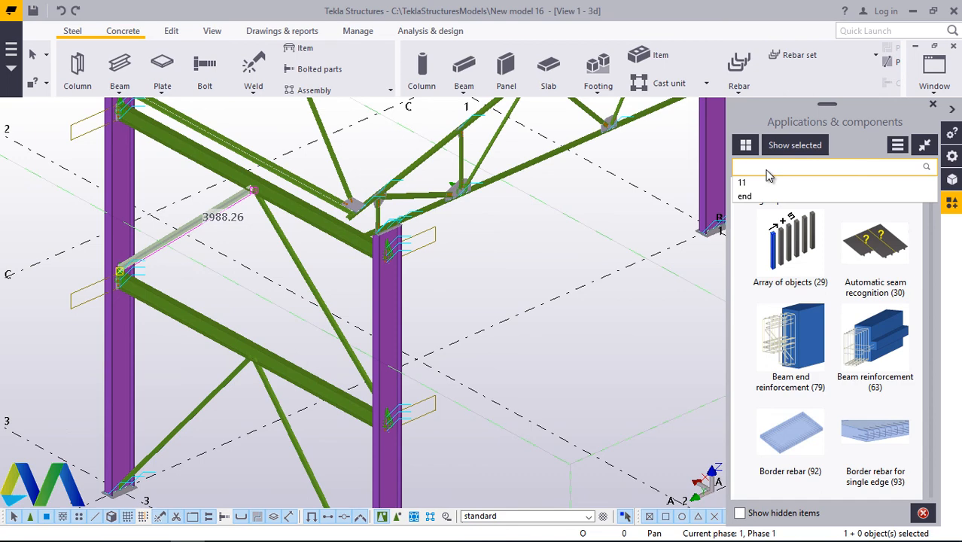
type("11")
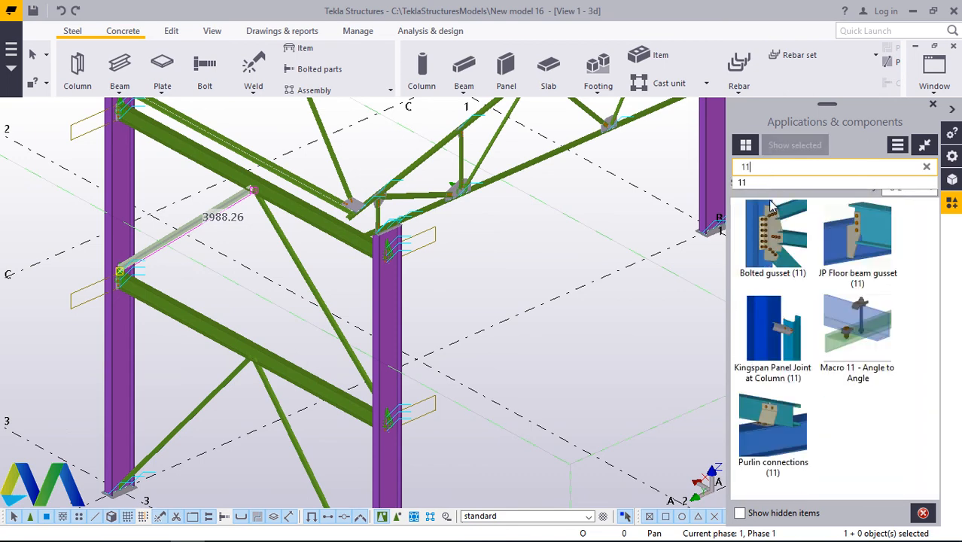
left_click(771, 248)
scroll(288, 249, "down", 4)
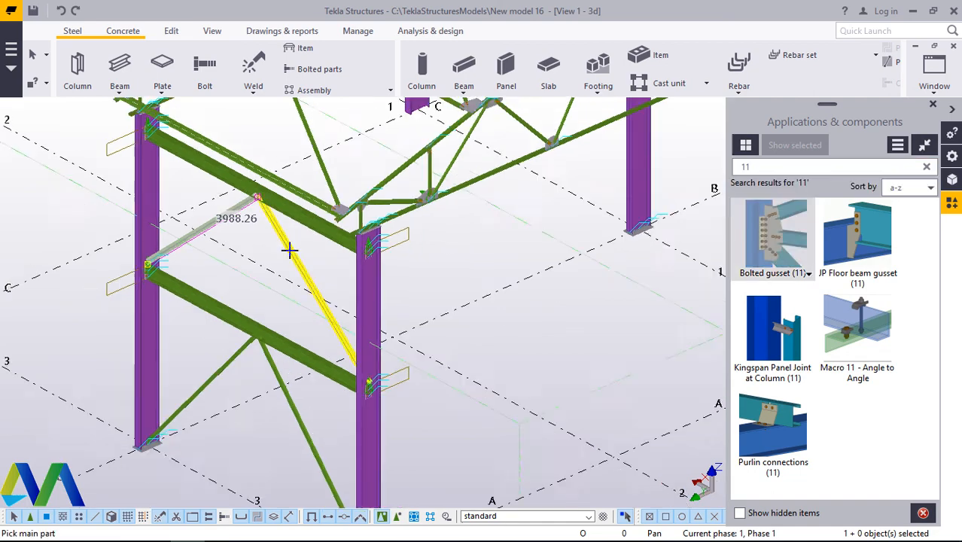
scroll(277, 236, "up", 3)
scroll(277, 236, "up", 6)
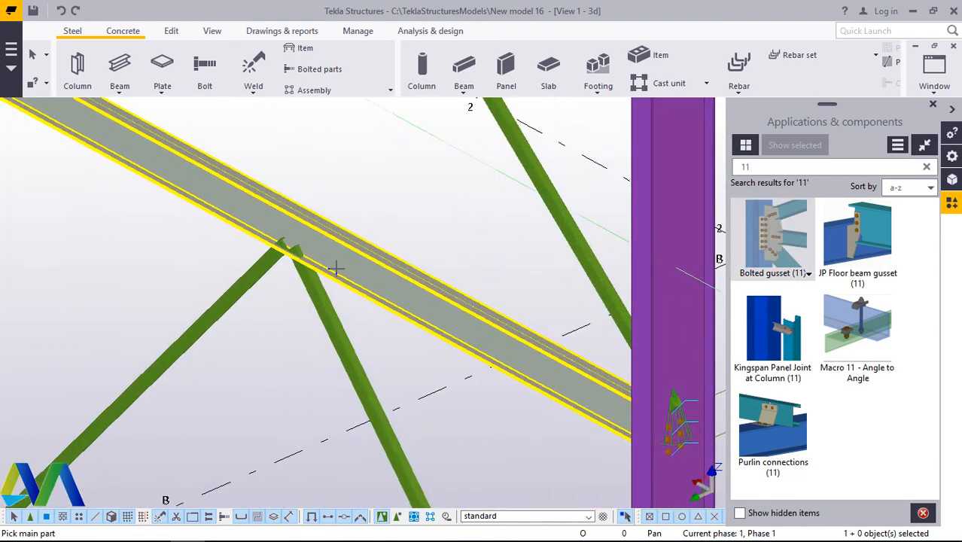
scroll(323, 275, "down", 4)
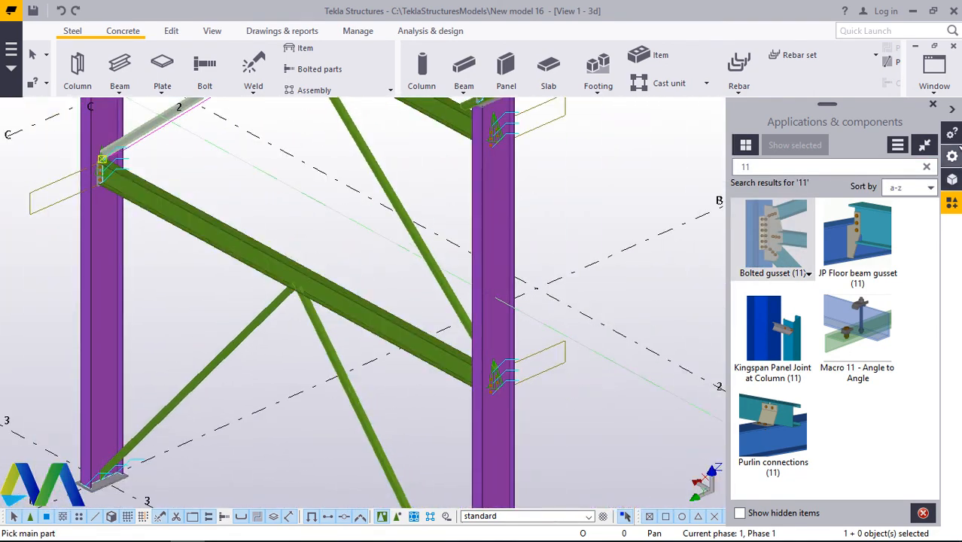
Step: Open the properties of the existing bolted gusset on the truss bottom chord, apply its settings, and close them
left_click(933, 104)
scroll(296, 366, "down", 5)
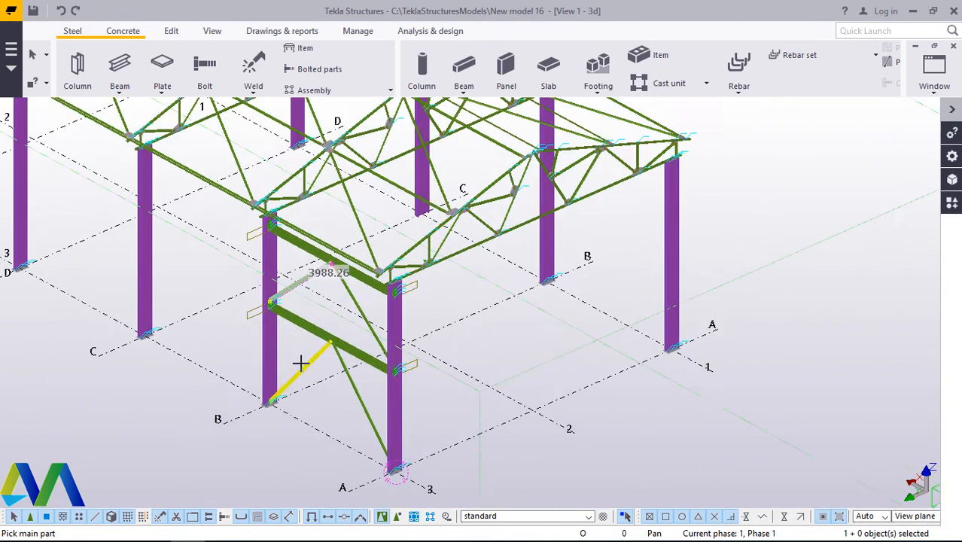
scroll(463, 281, "up", 2)
scroll(357, 282, "up", 2)
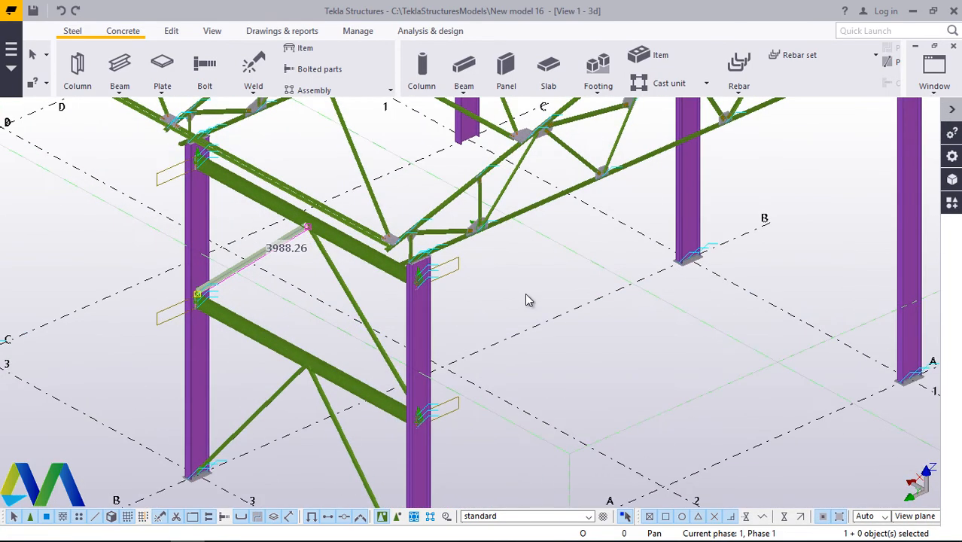
scroll(626, 219, "down", 5)
scroll(489, 311, "up", 6)
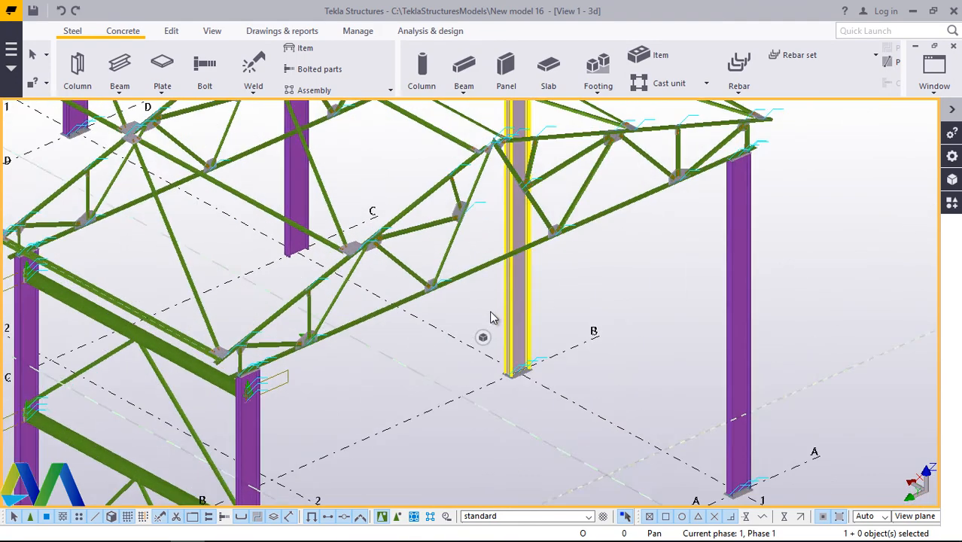
scroll(413, 267, "up", 5)
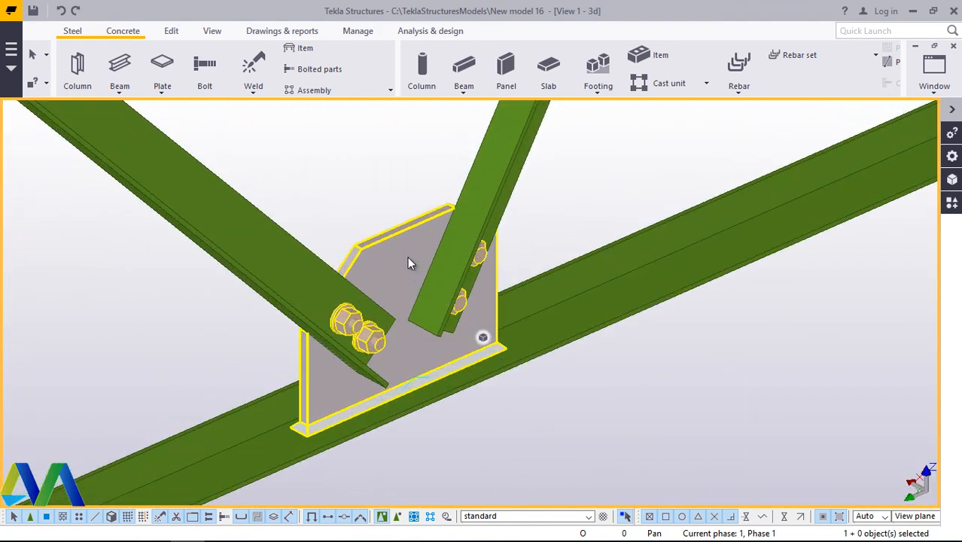
double_click(393, 256)
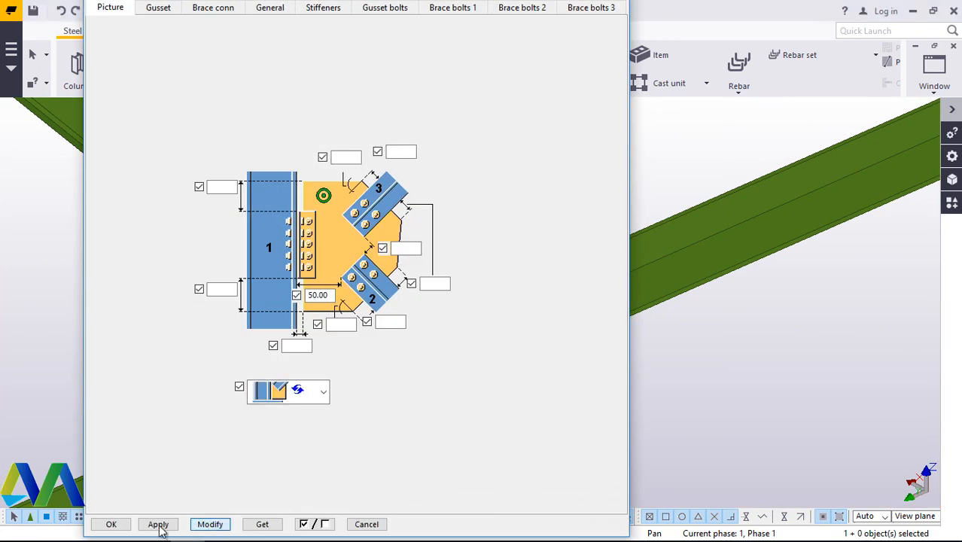
key("Escape")
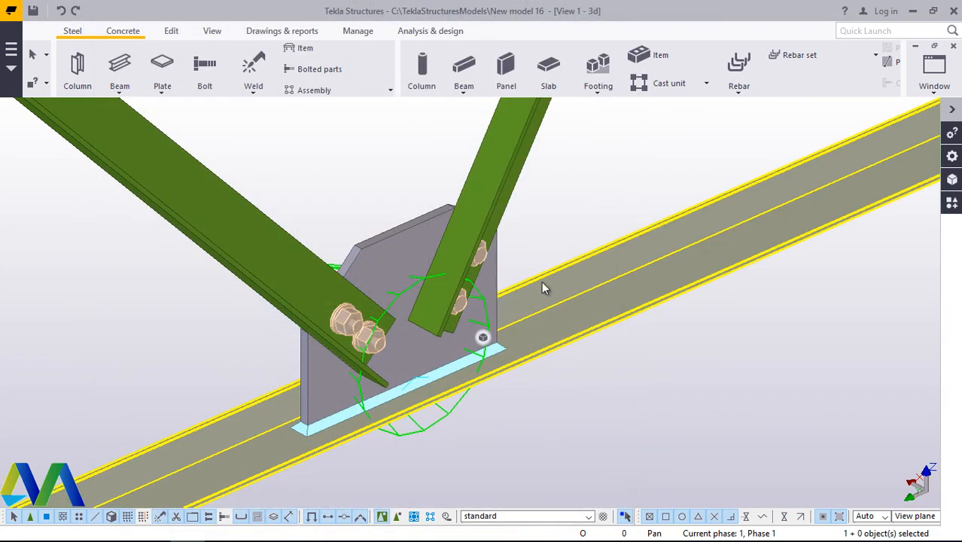
Step: Connect the two lower diagonals to the lower beam at its midpoint with Bolted gusset (11), and end the command
scroll(592, 241, "down", 5)
scroll(592, 241, "down", 10)
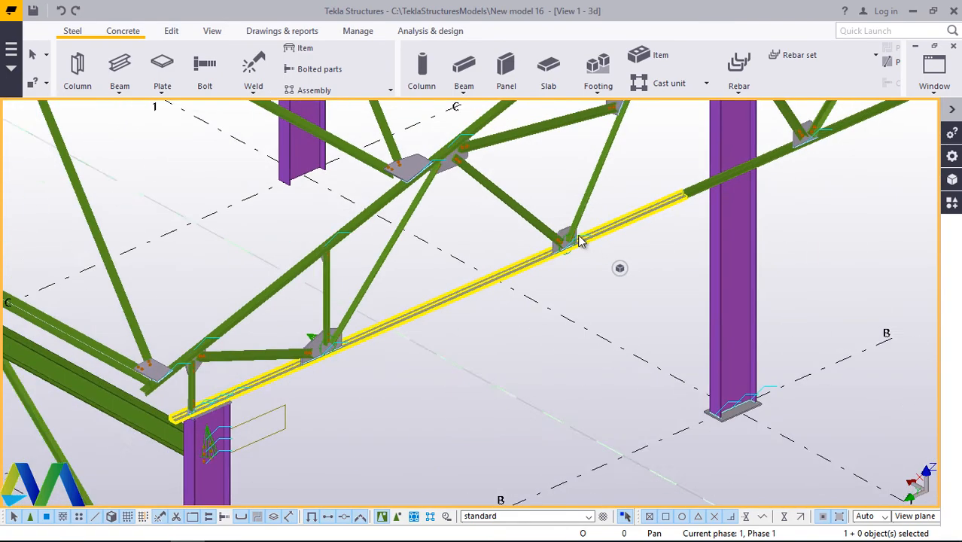
scroll(330, 409, "up", 4)
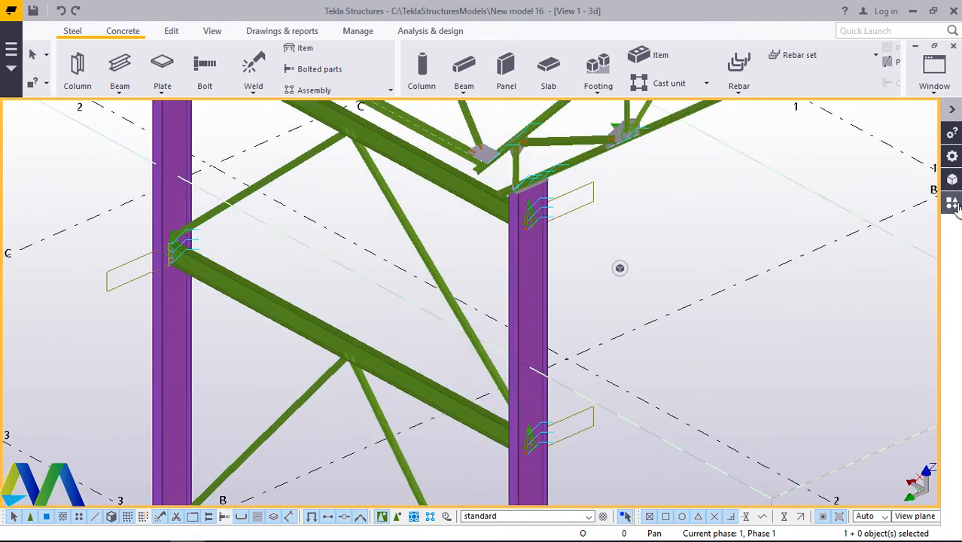
left_click(952, 204)
left_click(776, 241)
scroll(429, 333, "down", 5)
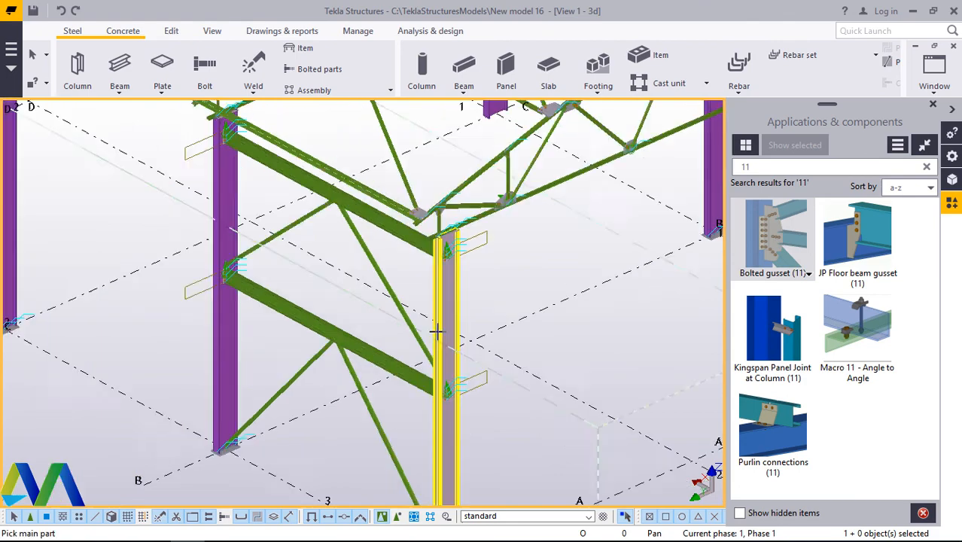
scroll(393, 322, "up", 6)
scroll(446, 340, "up", 2)
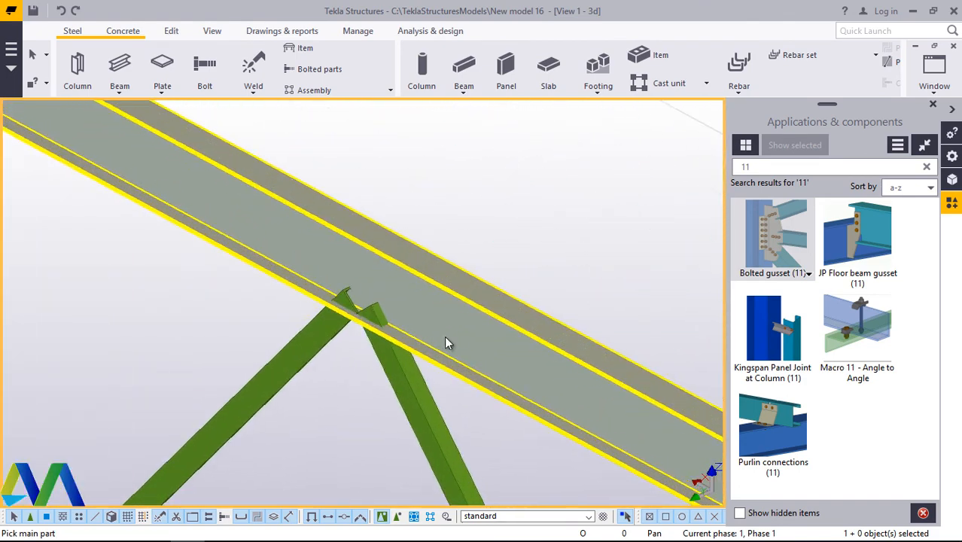
left_click(399, 384)
left_click(329, 346)
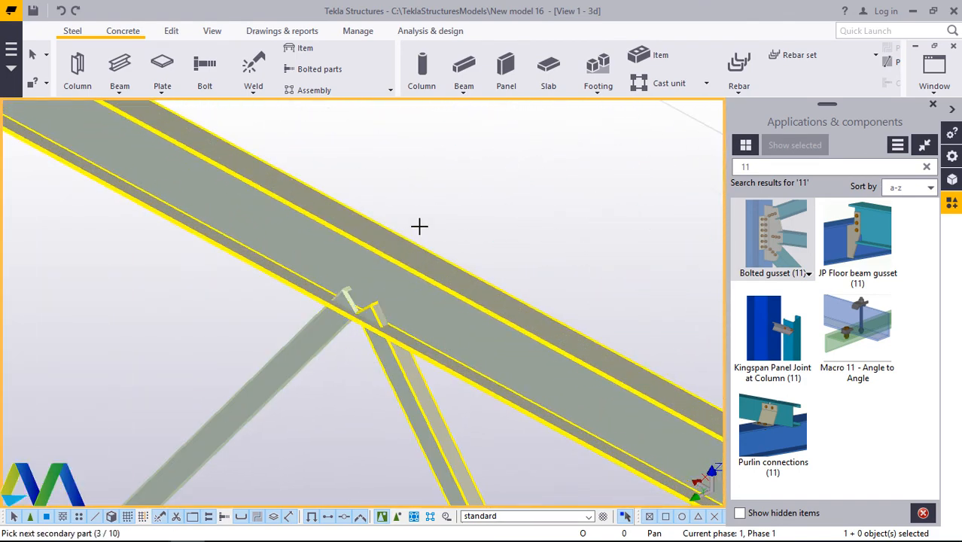
middle_click(398, 189)
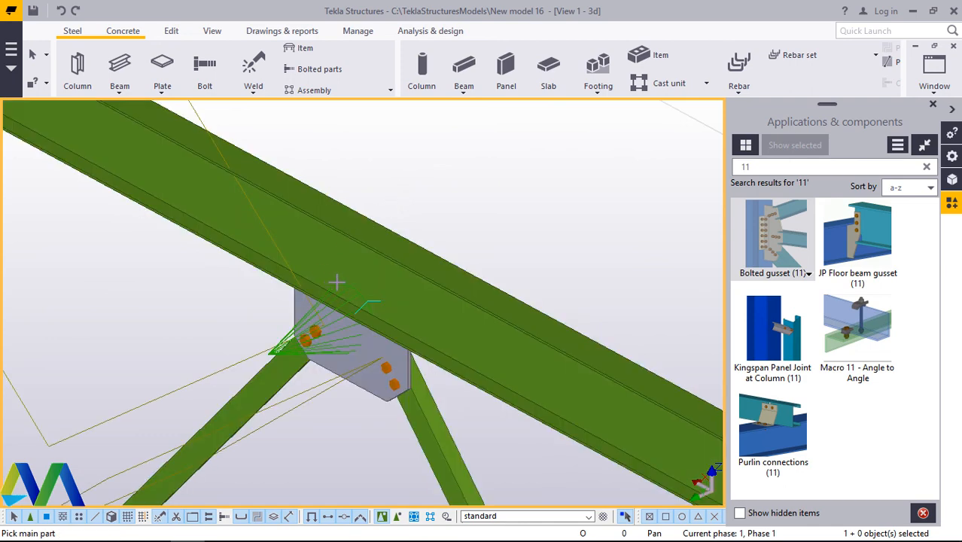
scroll(336, 283, "down", 3)
right_click(461, 161)
key("Escape")
scroll(389, 264, "down", 1)
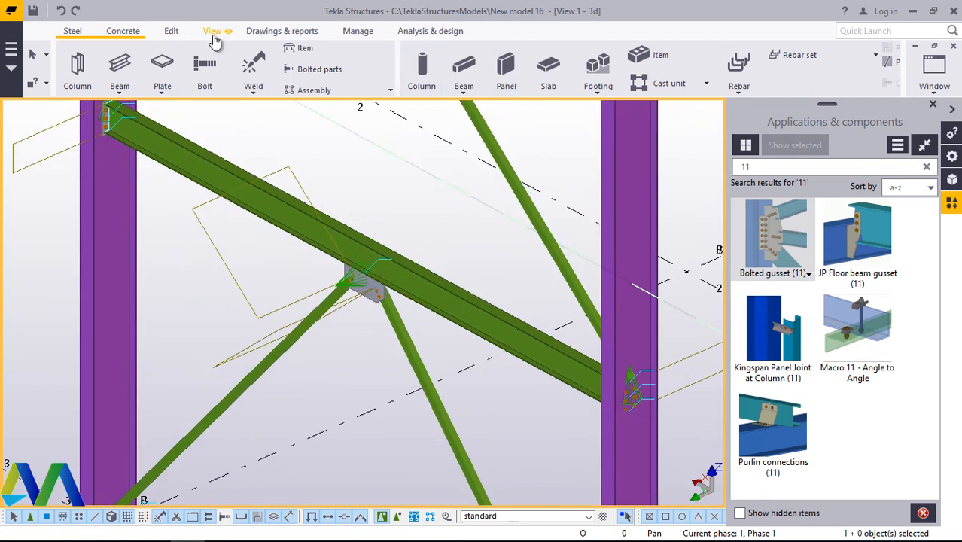
Step: Set the view rotation point near the lower beam's midpoint and orbit to see the gusset from its other side
left_click(214, 41)
left_click(511, 76)
left_click(523, 142)
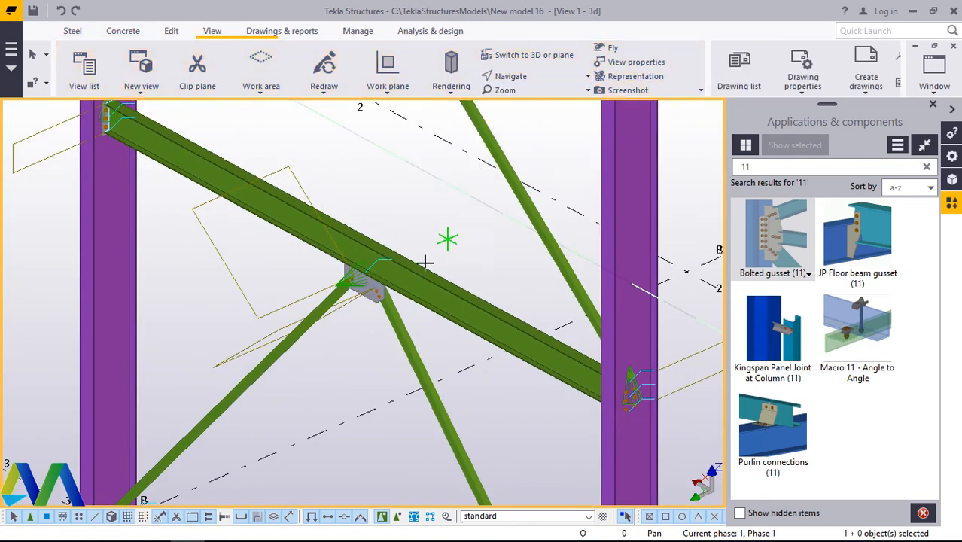
middle_click_drag(384, 298, 220, 263, "ctrl")
scroll(370, 290, "up", 4)
scroll(388, 279, "up", 3)
Step: Review the lower beam gusset's Gusset bolts and Brace bolts 1, 2 and 3 settings, then inspect its bolts
right_click(388, 280)
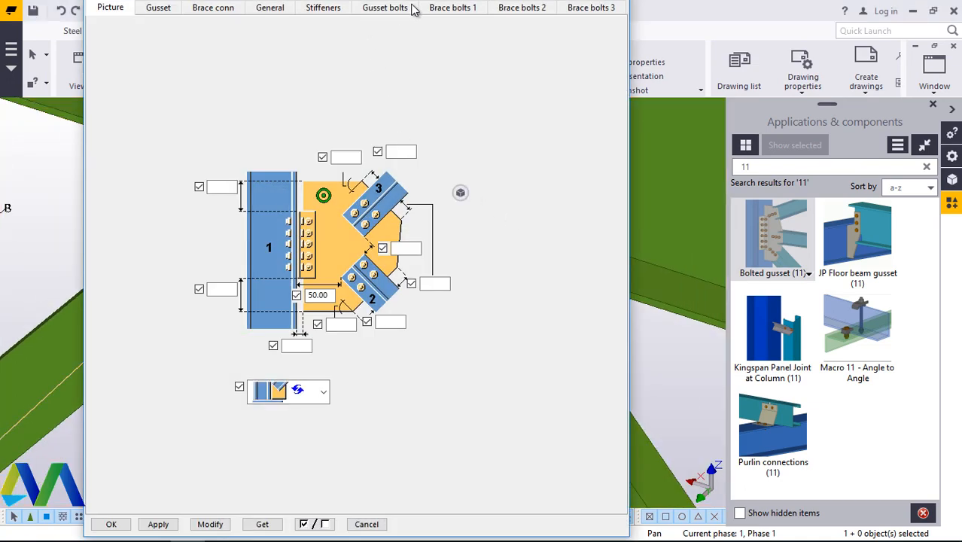
left_click(391, 8)
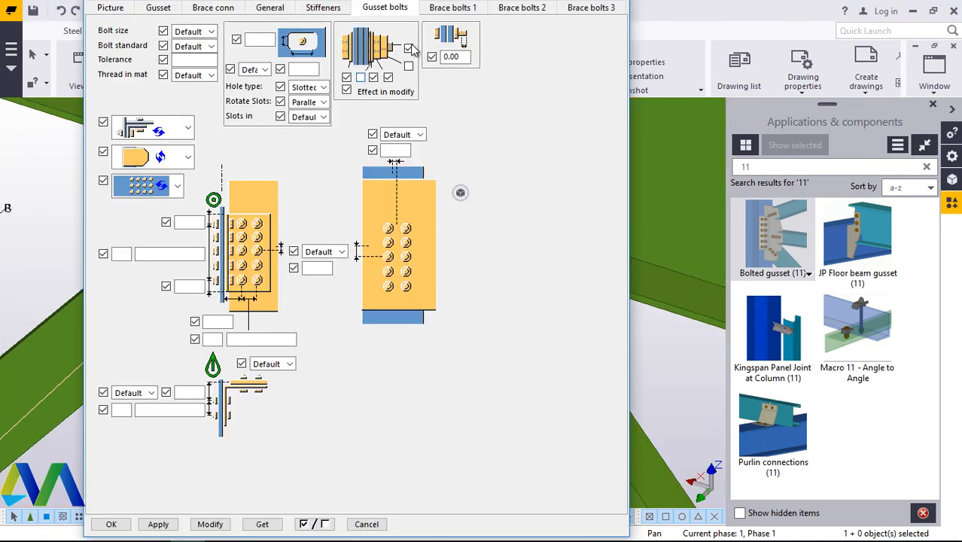
left_click(453, 7)
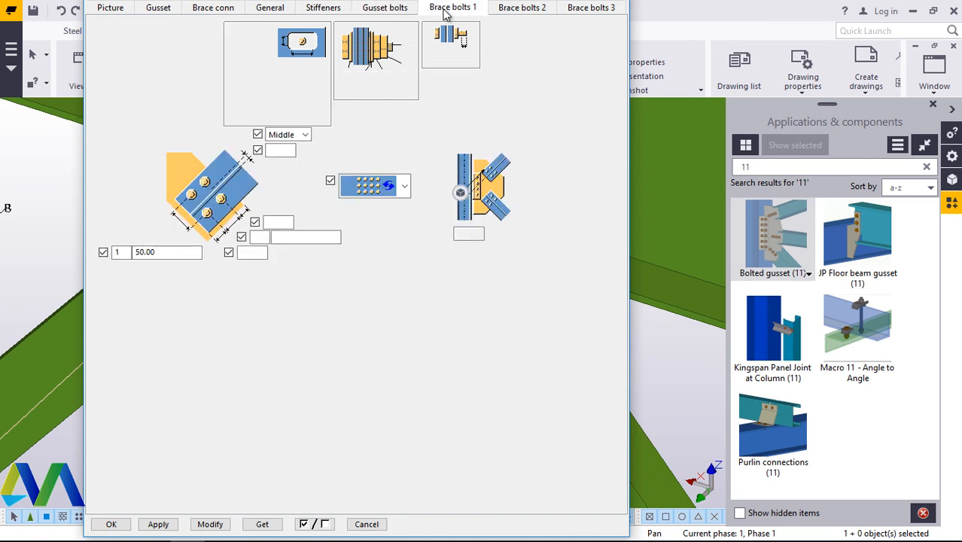
left_click(519, 8)
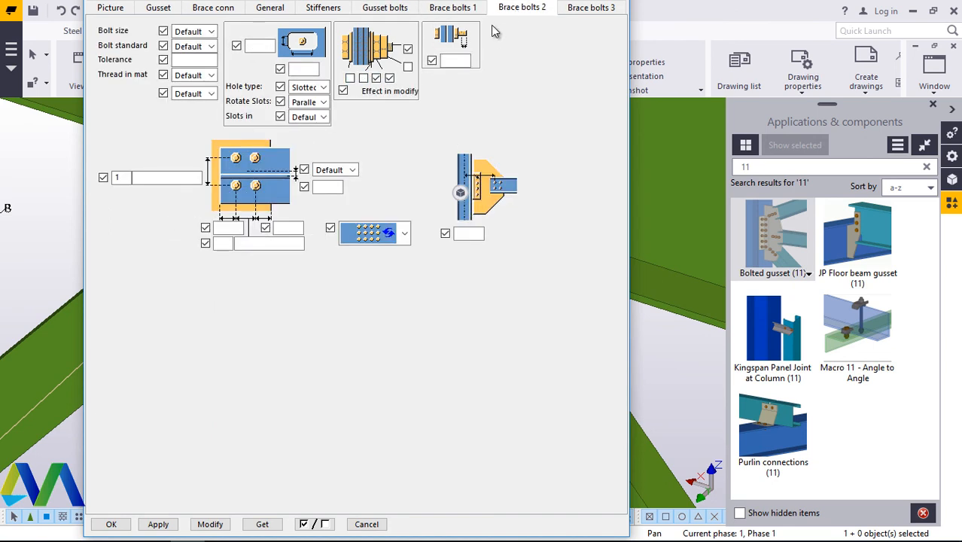
left_click(585, 9)
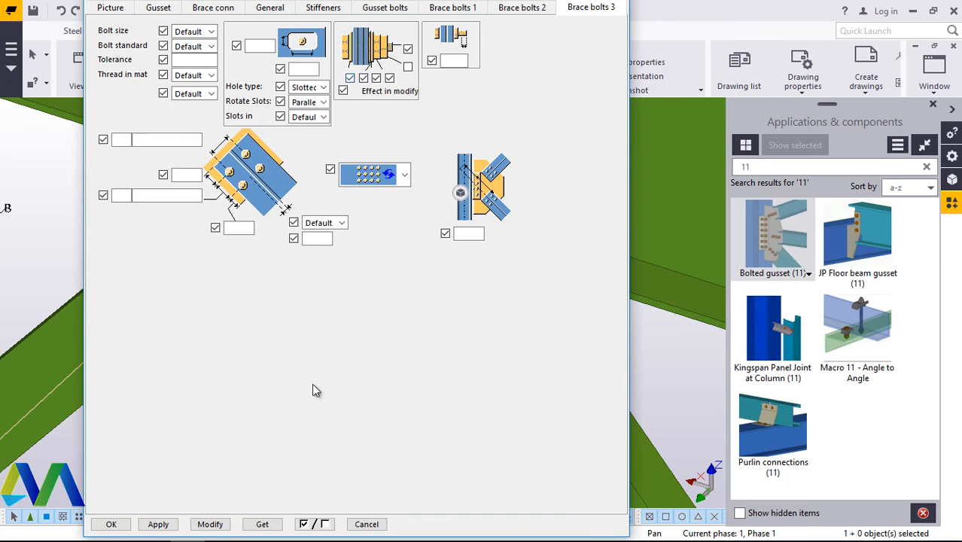
left_click(111, 525)
scroll(435, 336, "up", 6)
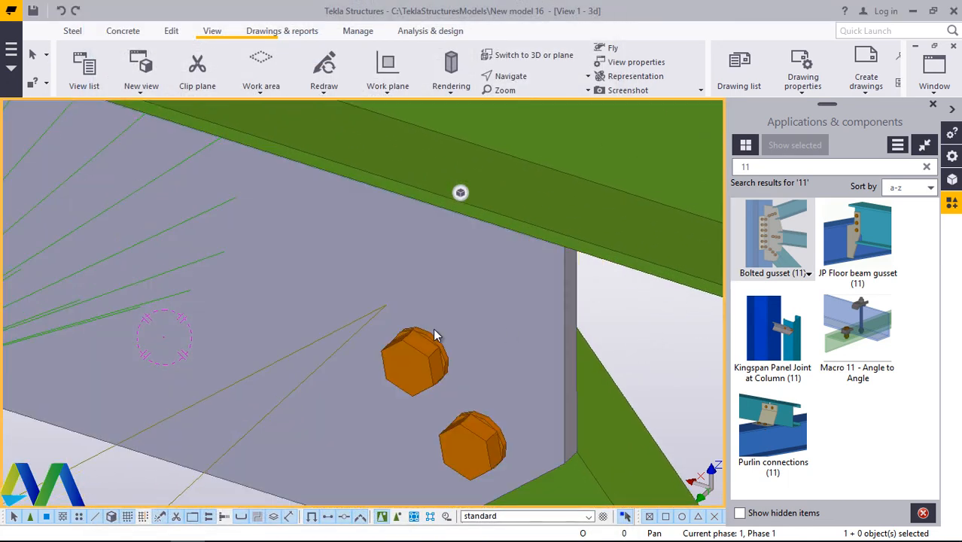
scroll(452, 317, "down", 5)
scroll(344, 273, "down", 4)
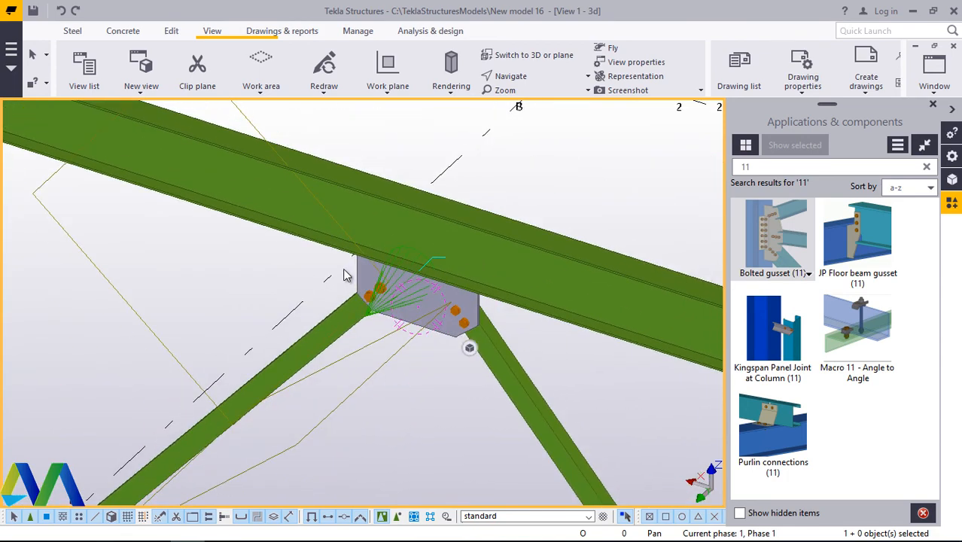
Step: Connect the lower diagonal to the base of the column at grid B-3 with Bolted gusset (11)
left_click(759, 233)
scroll(309, 223, "down", 5)
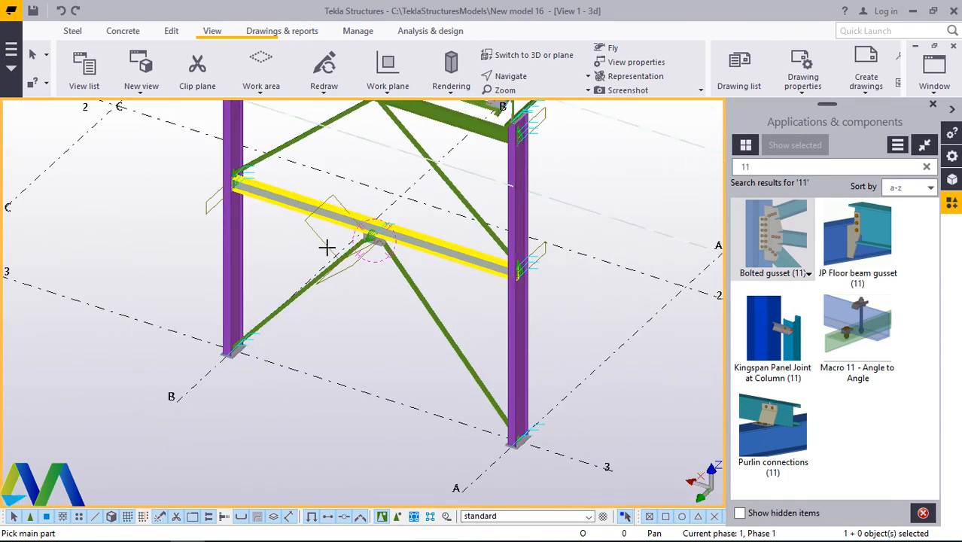
scroll(327, 247, "up", 3)
scroll(224, 212, "up", 8)
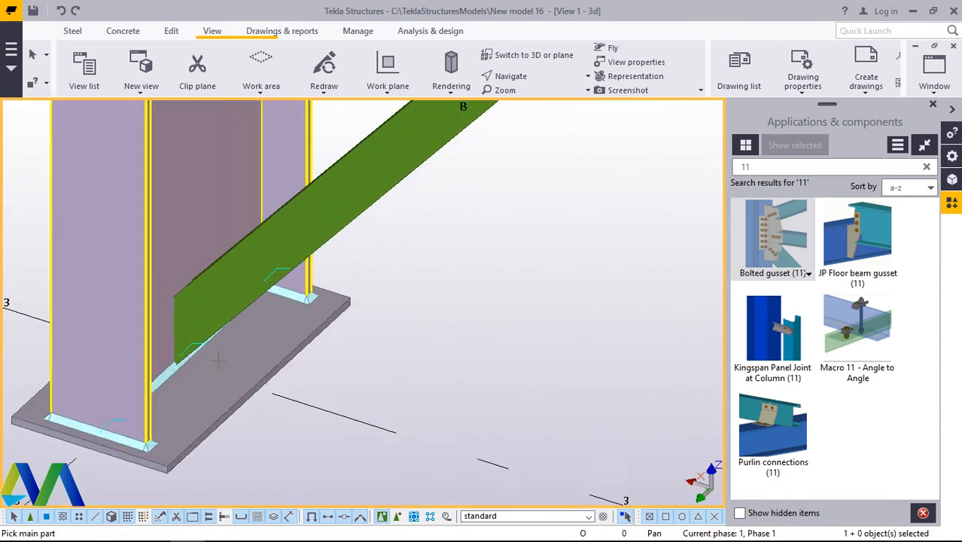
left_click(224, 212)
left_click(240, 207)
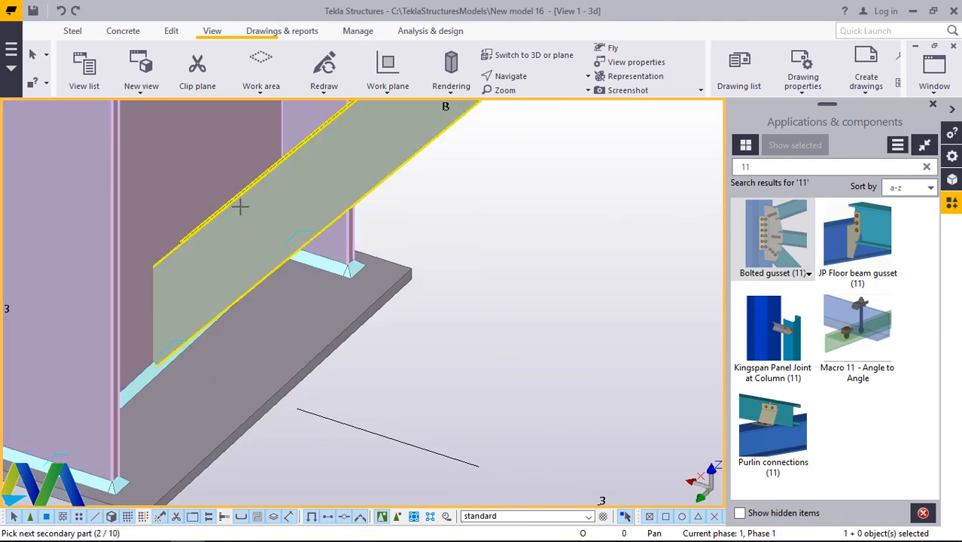
middle_click(273, 231)
scroll(236, 336, "down", 10)
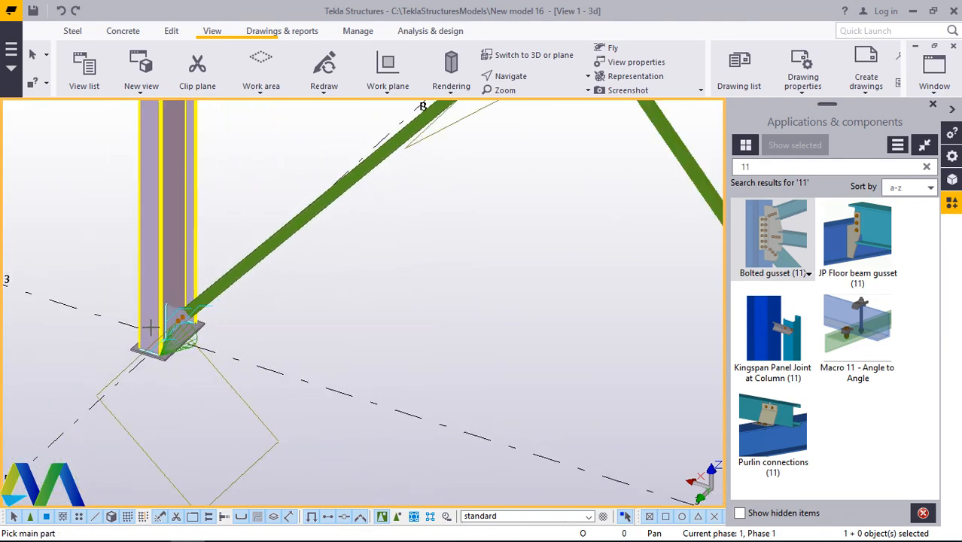
Step: Connect the other lower diagonal to the base of the column at grid A-3 with Bolted gusset (11)
scroll(429, 407, "up", 10)
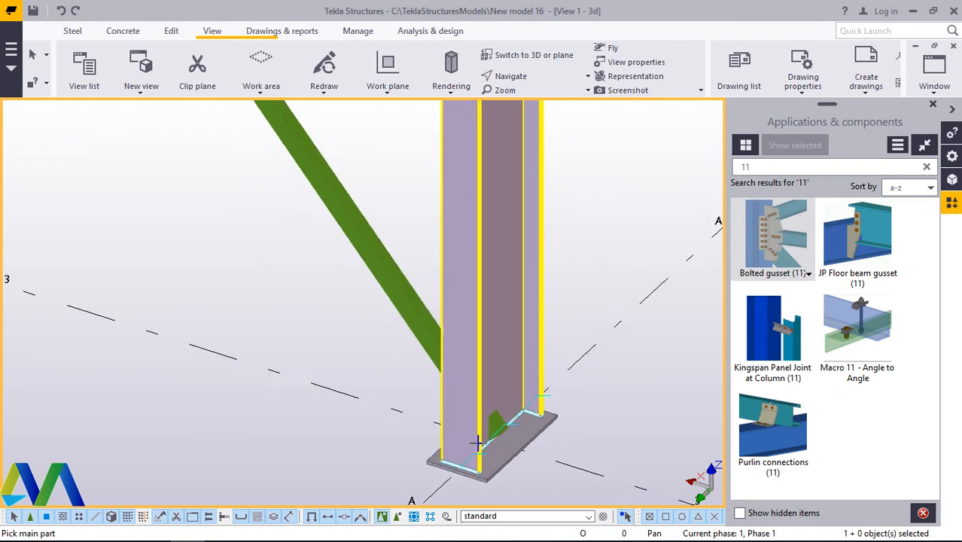
left_click(534, 329)
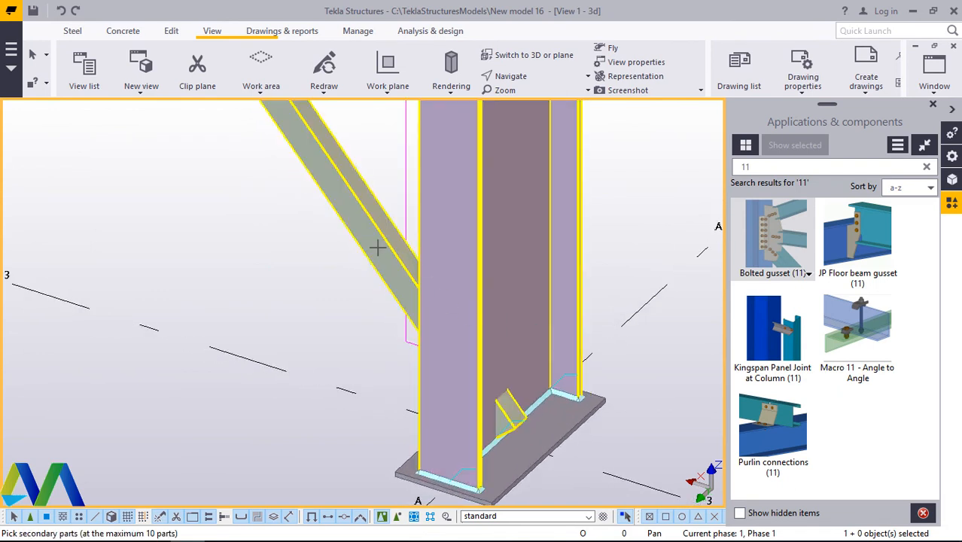
middle_click(291, 323)
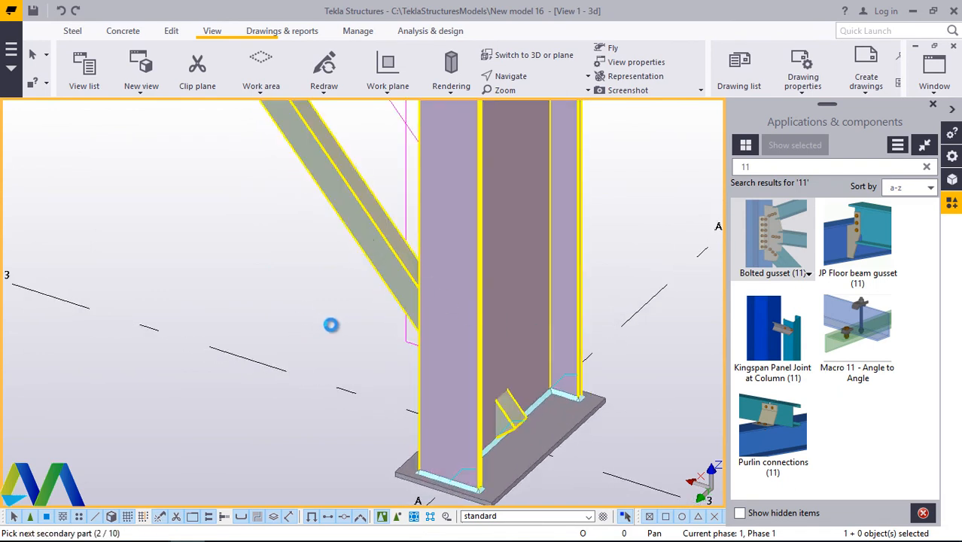
scroll(375, 339, "up", 2)
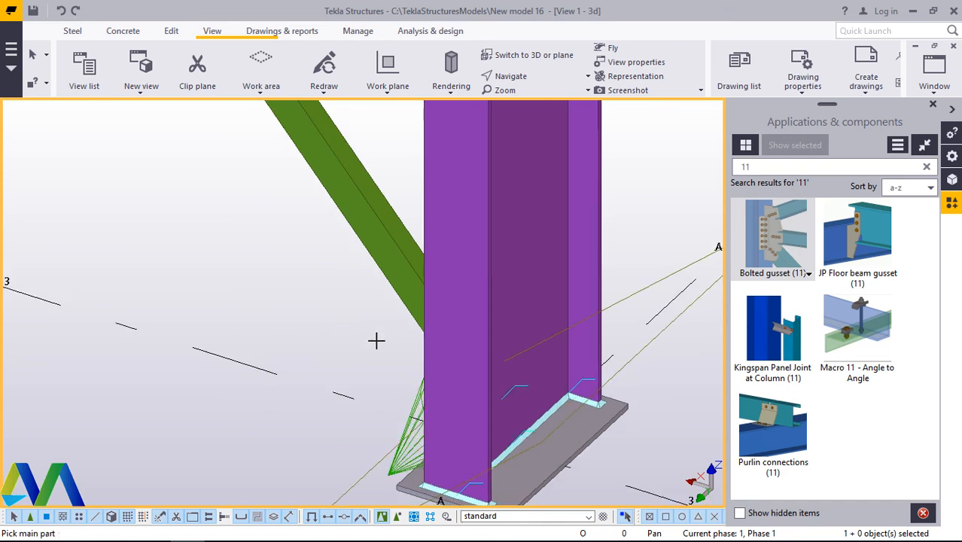
Step: Orbit around the base of the column at grid A-3 to inspect its bolted gusset and brace bolts
right_click(358, 320)
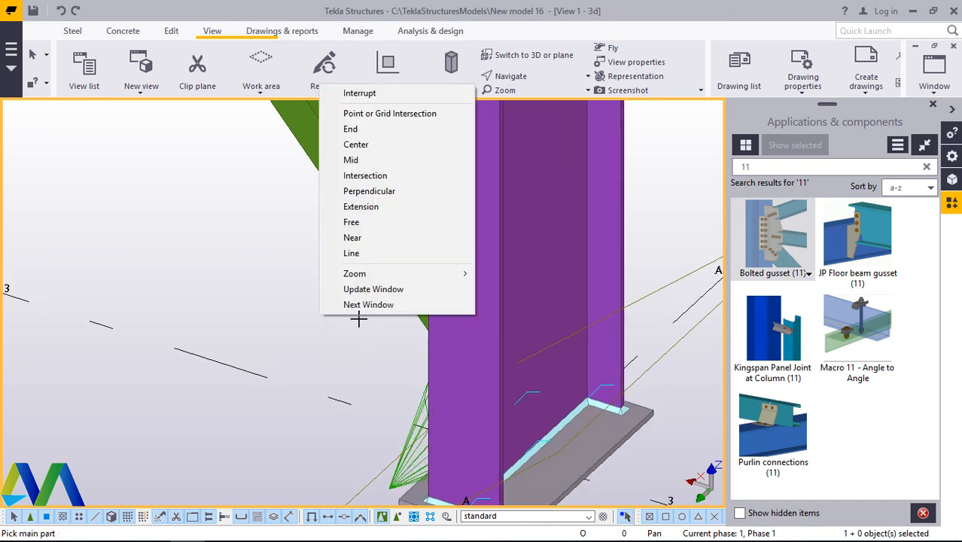
left_click(510, 76)
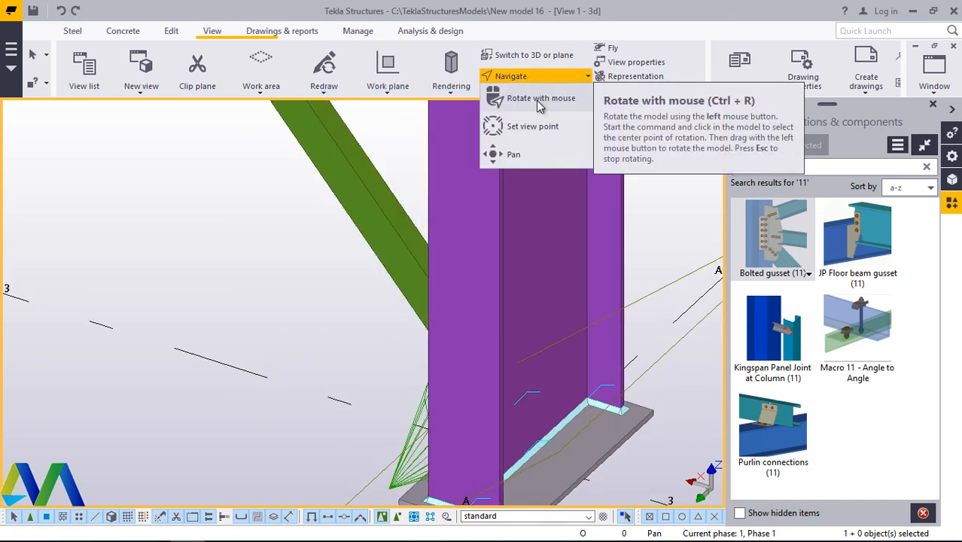
left_click(537, 100)
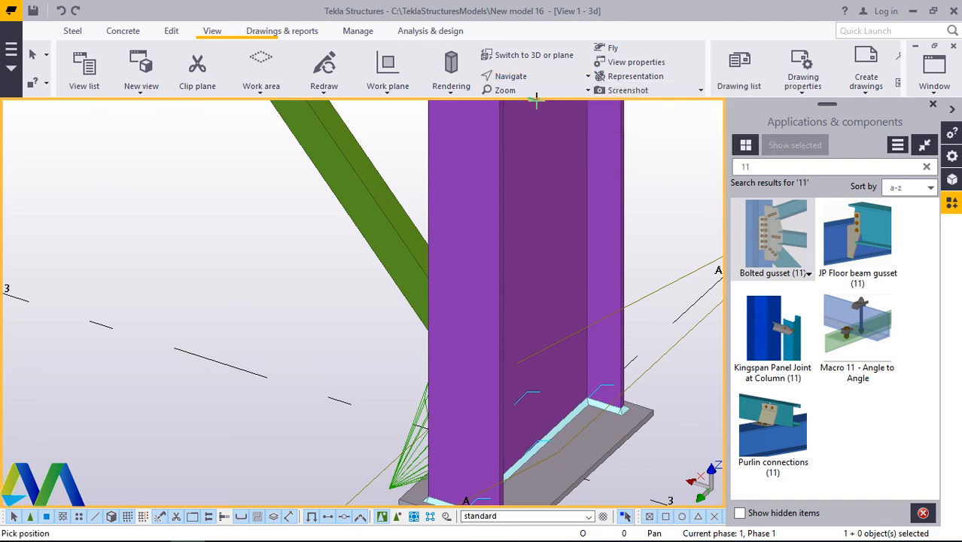
left_click_drag(457, 410, 663, 341)
scroll(421, 323, "down", 3)
left_click_drag(420, 323, 375, 374)
scroll(375, 374, "up", 5)
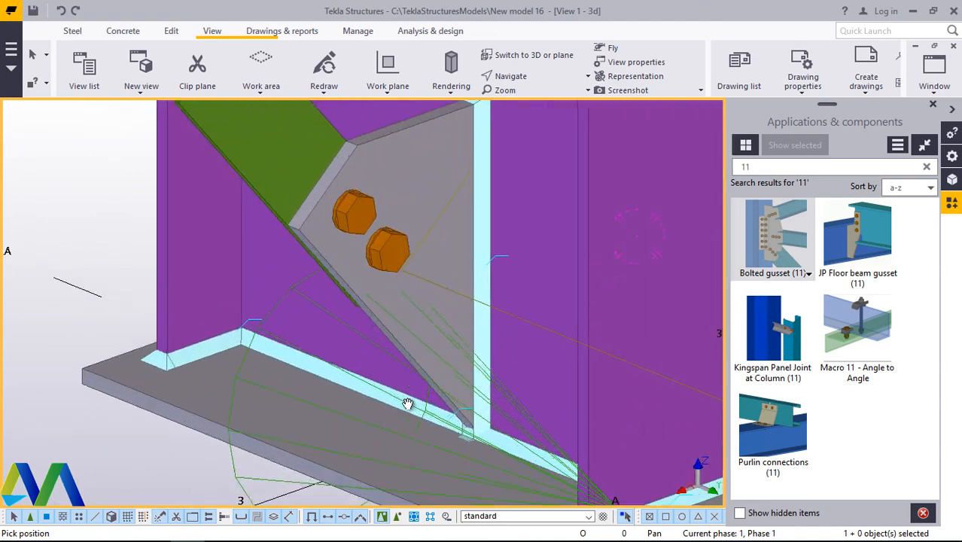
scroll(360, 307, "down", 6)
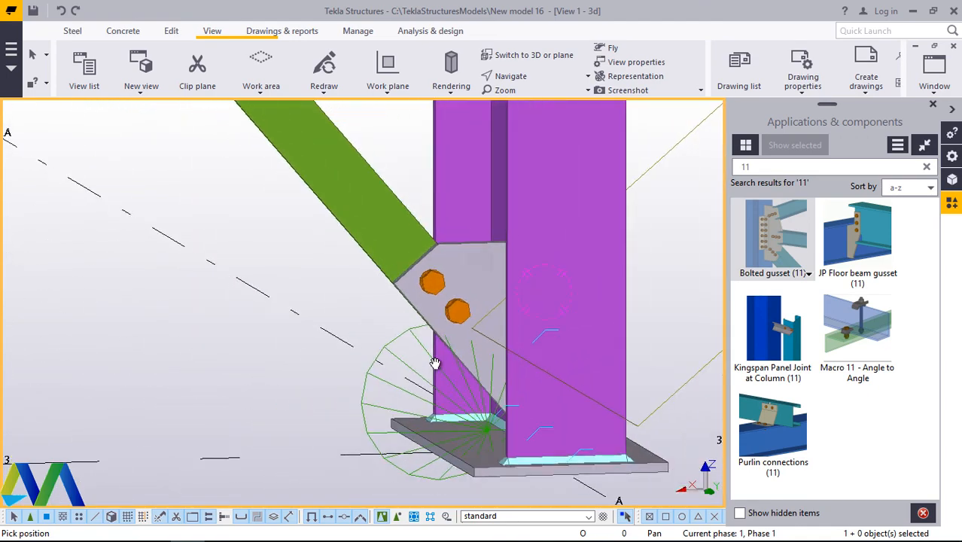
scroll(505, 452, "down", 6)
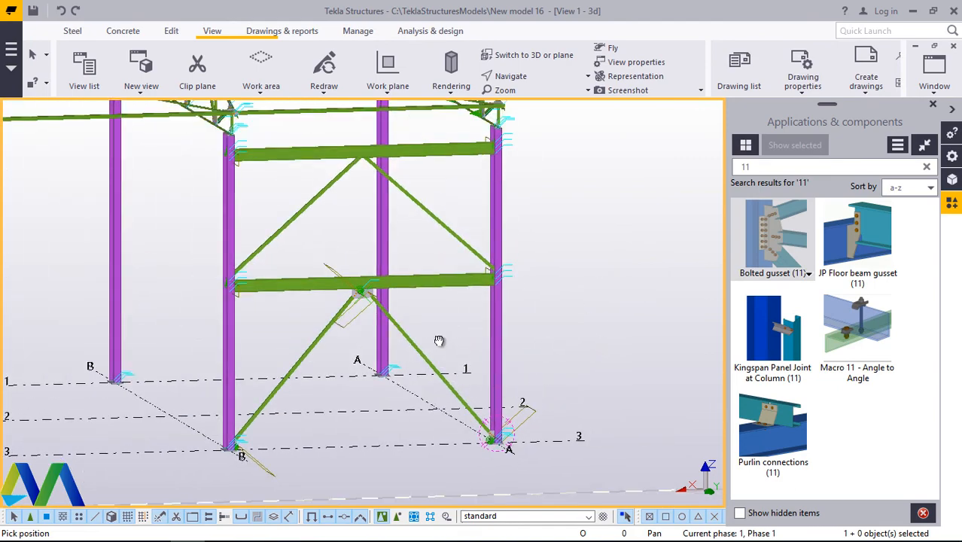
Step: Connect the upper diagonal to the column at grid B-3, just above the lower beam, with Bolted gusset (11)
middle_click_drag(441, 339, 292, 388, "ctrl")
scroll(278, 230, "up", 2)
scroll(278, 230, "up", 3)
right_click(387, 204)
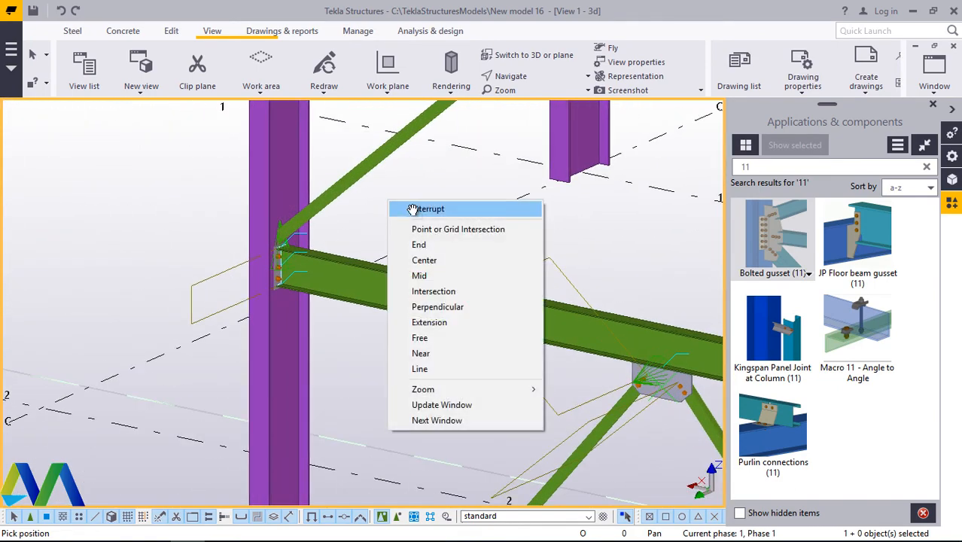
key("Escape")
scroll(305, 219, "up", 3)
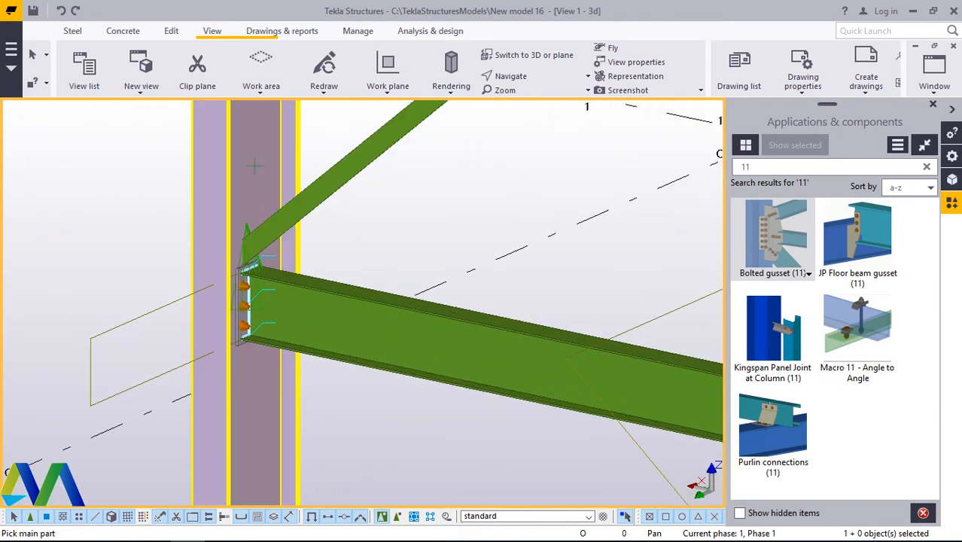
left_click(255, 165)
scroll(260, 274, "up", 4)
left_click(270, 202)
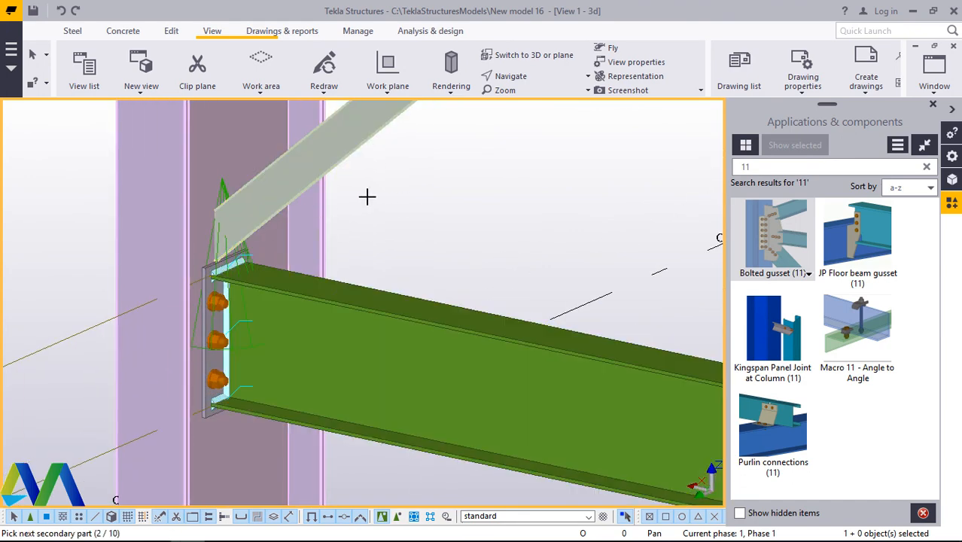
middle_click(366, 197)
scroll(224, 286, "down", 5)
right_click(347, 256)
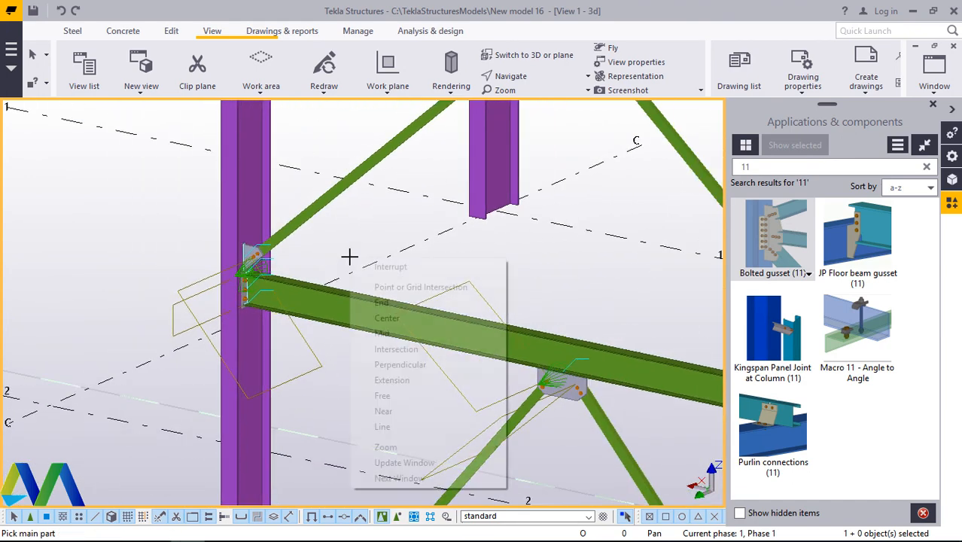
left_click(361, 267)
Step: Connect the other upper diagonal to the column at grid A-3, just above the lower beam, with Bolted gusset (11)
scroll(201, 339, "down", 3)
scroll(410, 365, "up", 6)
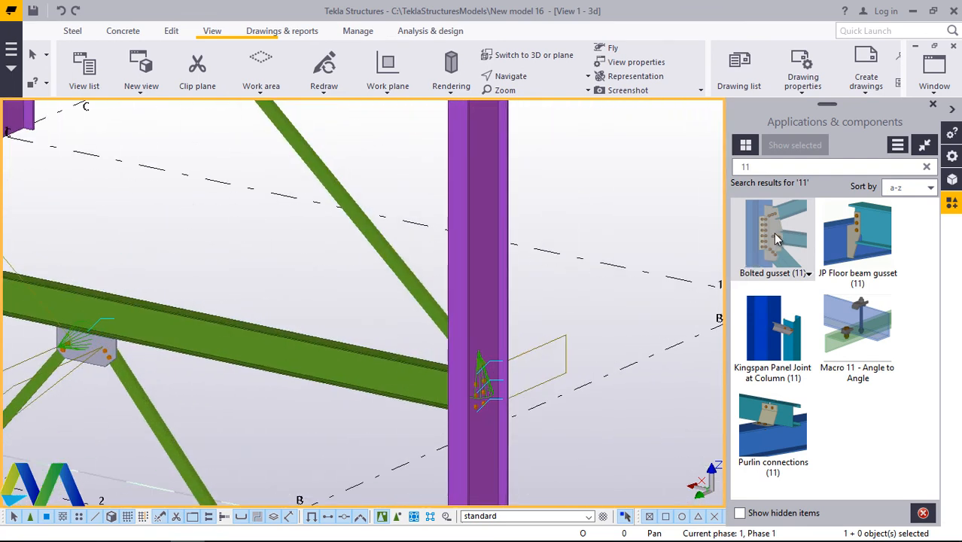
scroll(488, 333, "up", 3)
left_click(489, 330)
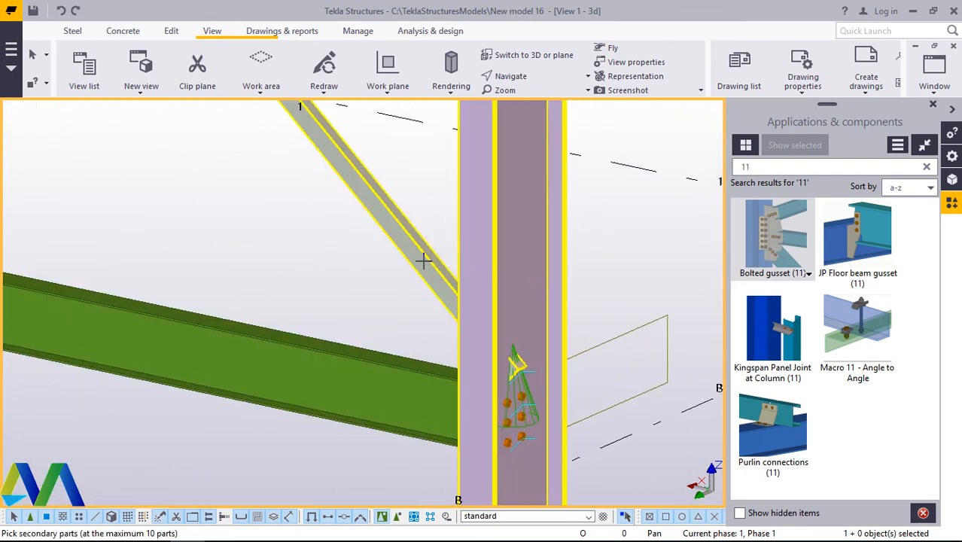
left_click(423, 257)
middle_click(329, 262)
scroll(394, 411, "down", 5)
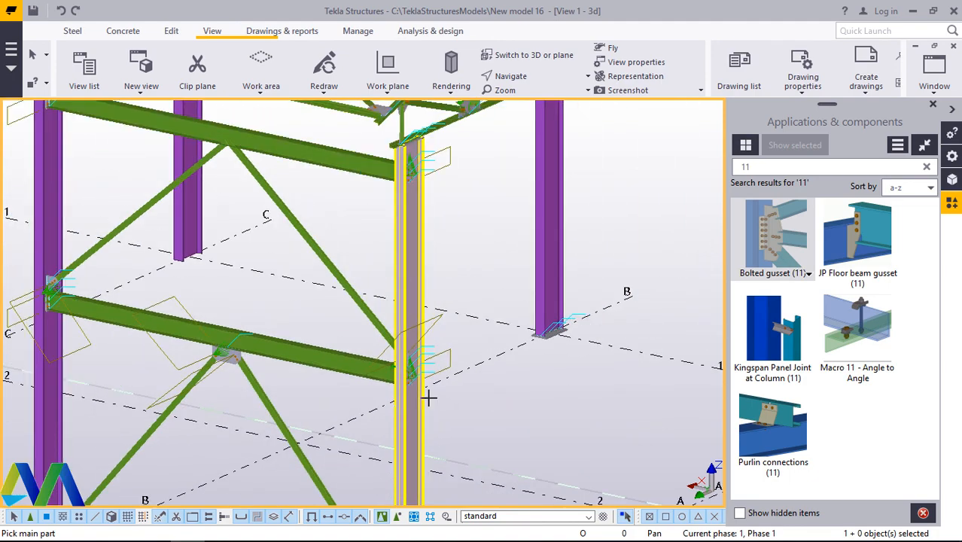
right_click(506, 220)
left_click(555, 222)
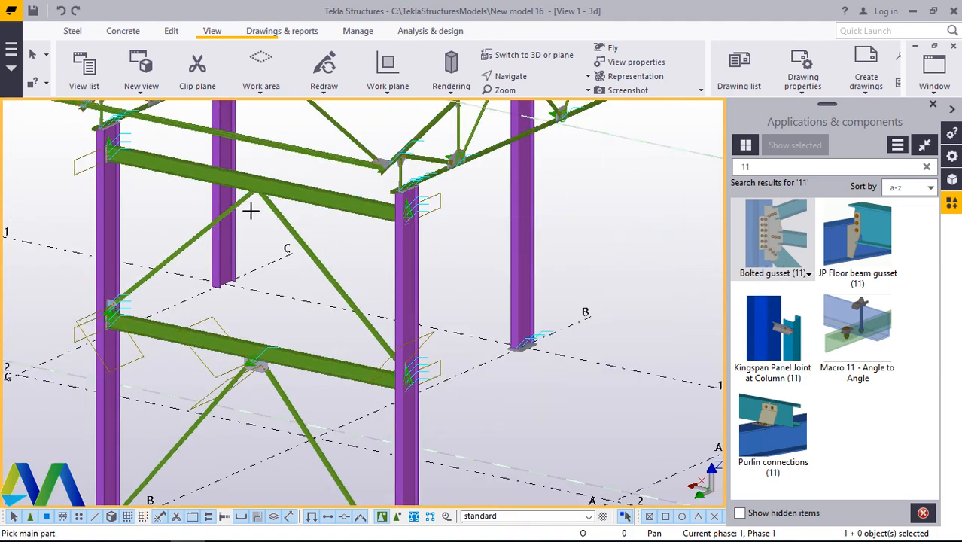
Step: Connect both upper diagonals to the middle of the upper beam on grid line 3 with Bolted gusset (11)
scroll(251, 211, "up", 5)
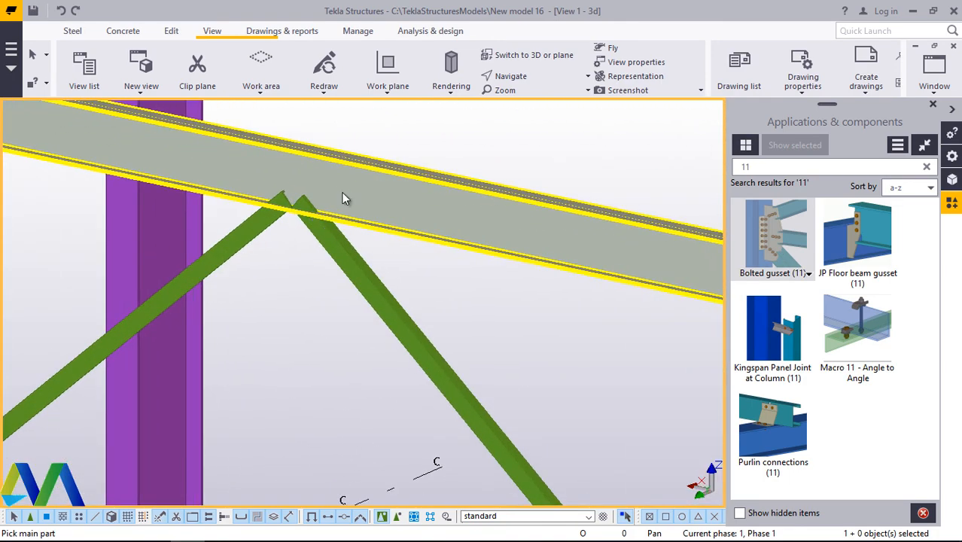
left_click(342, 198)
left_click(327, 251)
left_click(262, 224)
middle_click(299, 261)
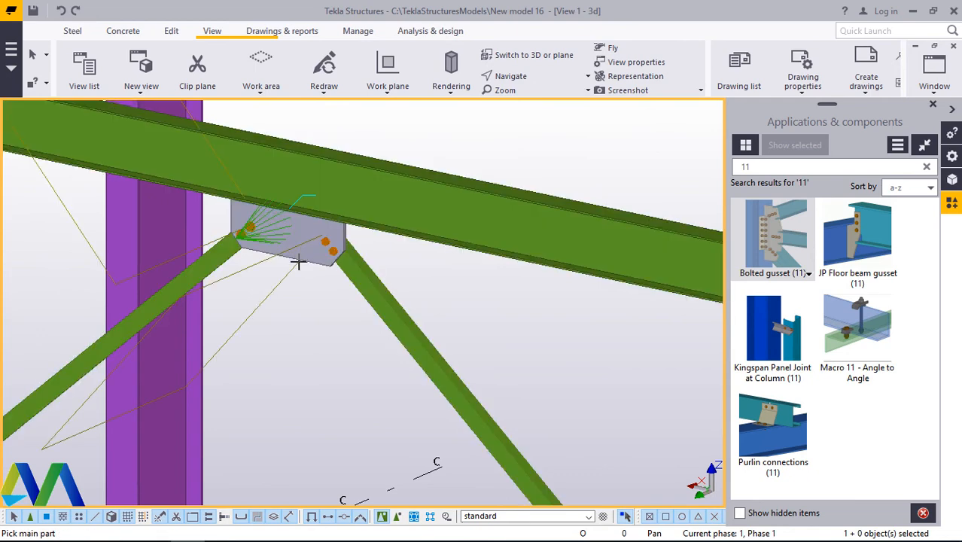
right_click(299, 261)
left_click(320, 292)
Step: Set a view rotation point on the upper beam gusset and inspect the connection within the braced bay
scroll(278, 262, "up", 4)
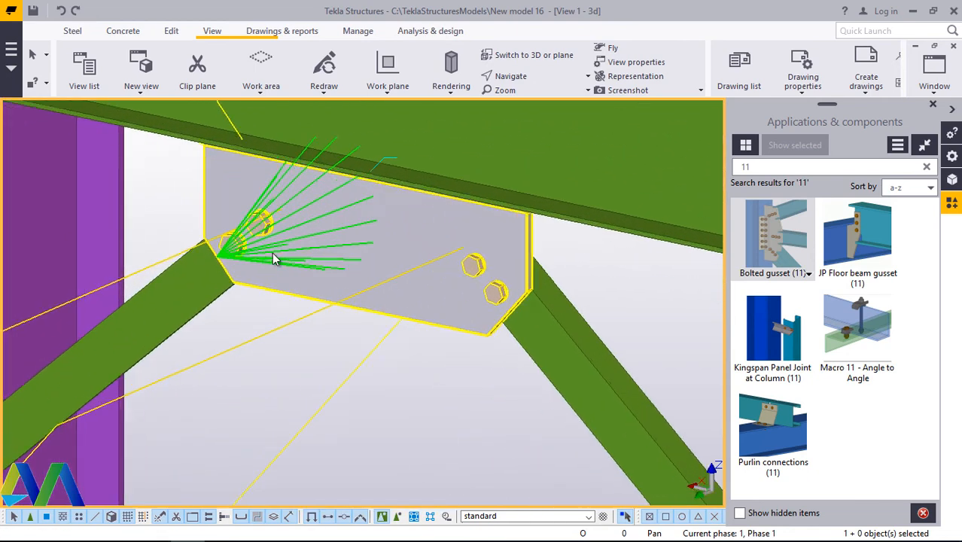
scroll(274, 256, "up", 2)
left_click(520, 78)
left_click(501, 129)
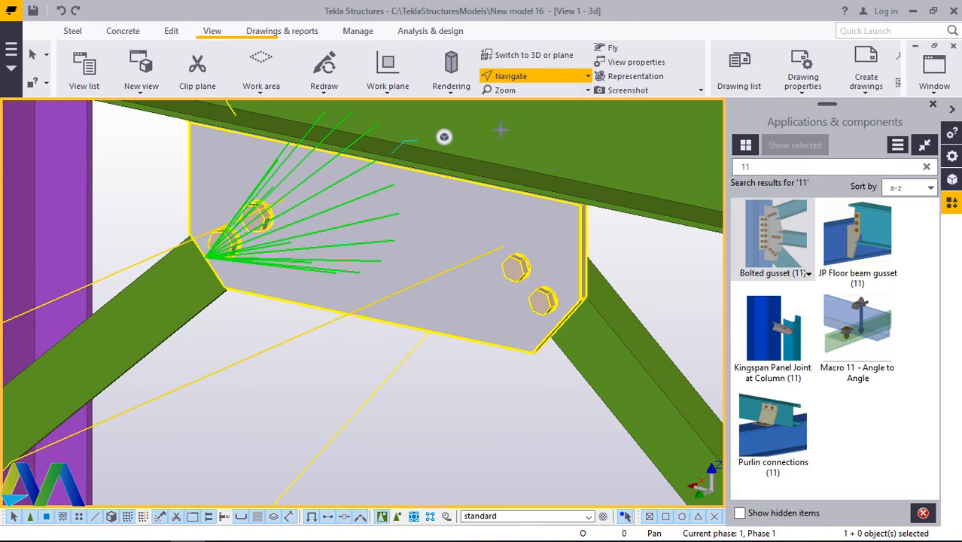
left_click(380, 236)
mouse_move(395, 260)
middle_mouse_down("ctrl")
mouse_move(380, 208)
mouse_move(305, 156)
mouse_move(207, 193)
mouse_move(345, 212)
mouse_move(391, 269)
mouse_move(383, 259)
middle_mouse_up("ctrl")
scroll(310, 242, "down", 6)
scroll(300, 236, "down", 3)
scroll(387, 217, "down", 2)
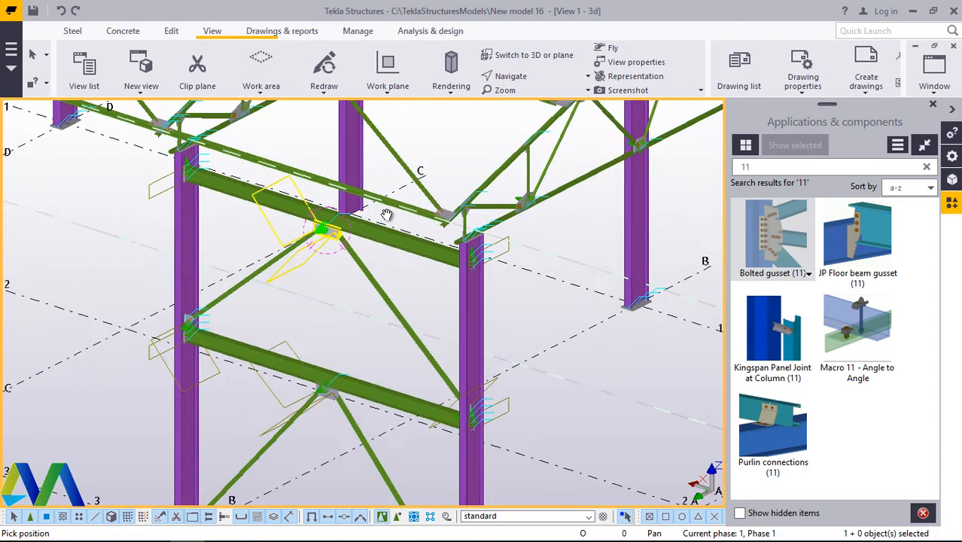
middle_click_drag(387, 216, 384, 263, "ctrl")
right_click(382, 264)
left_click(403, 272)
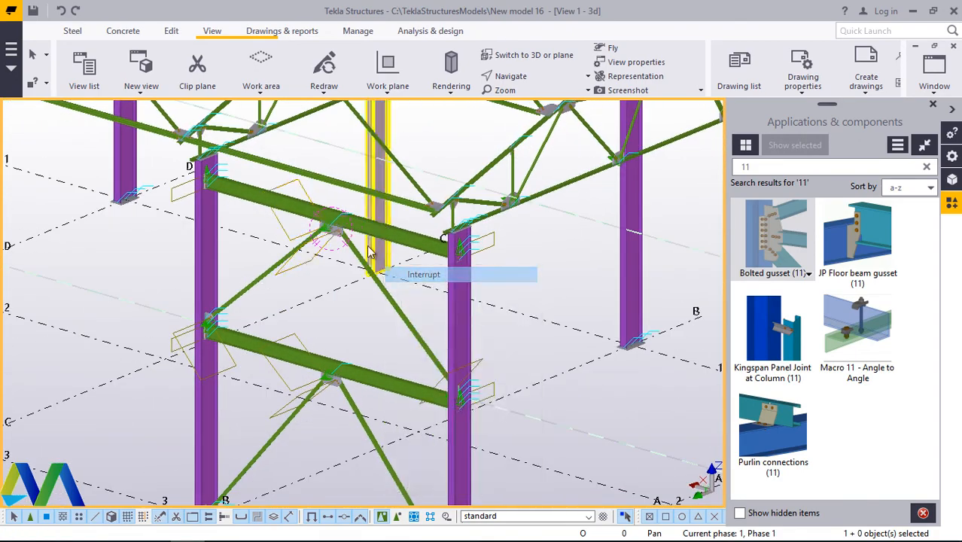
Step: Copy both beams with their diagonals and midspan gussets from grid line 3 to grid line 1
scroll(343, 226, "up", 3)
left_click_drag(299, 252, 297, 255)
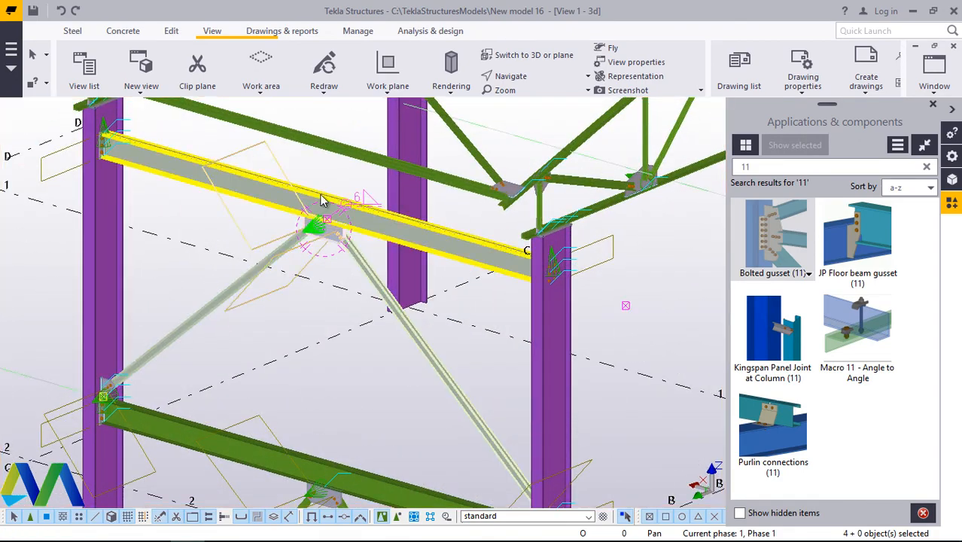
scroll(331, 190, "down", 5)
scroll(350, 264, "up", 5)
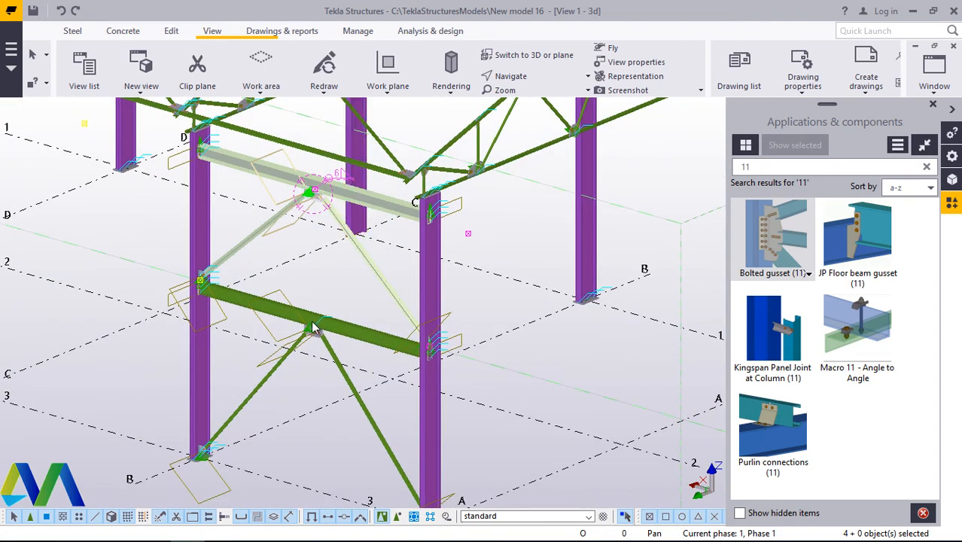
left_click_drag(357, 280, 296, 332, "ctrl")
scroll(301, 334, "down", 6)
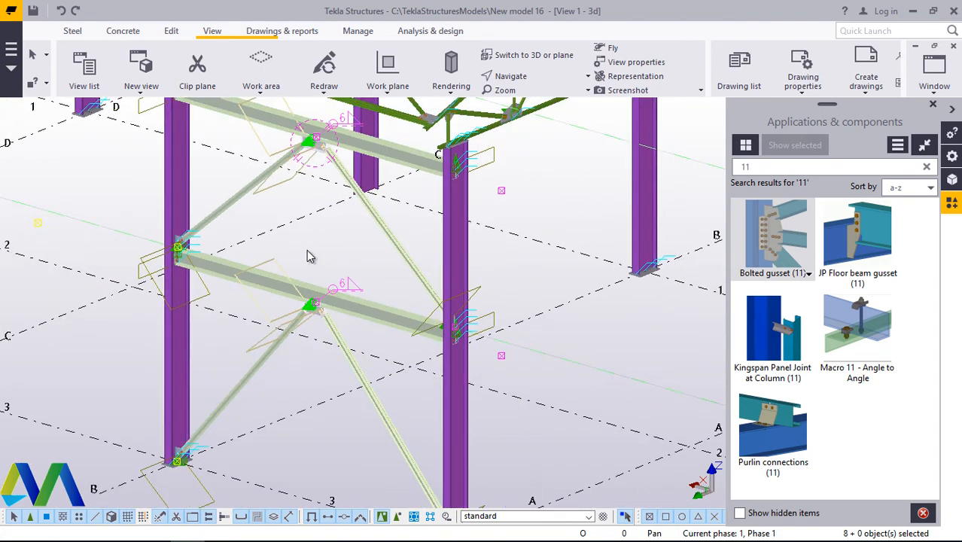
right_click(485, 297)
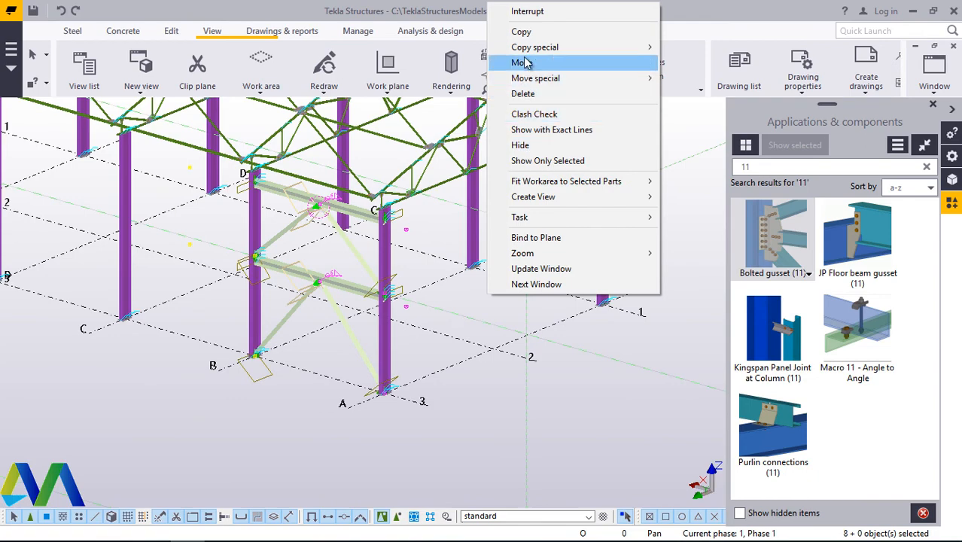
left_click(521, 31)
scroll(436, 418, "up", 3)
scroll(437, 417, "up", 2)
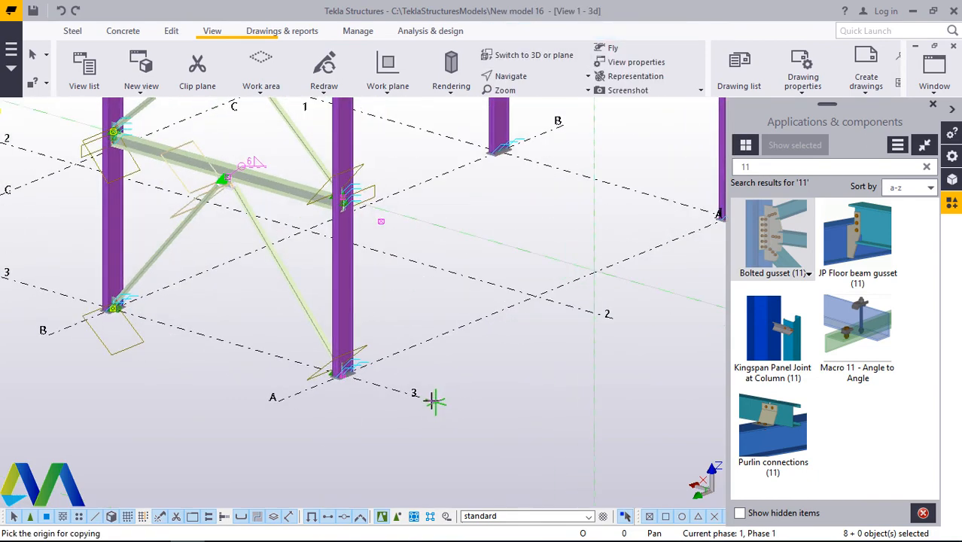
scroll(375, 396, "down", 4)
scroll(462, 355, "up", 5)
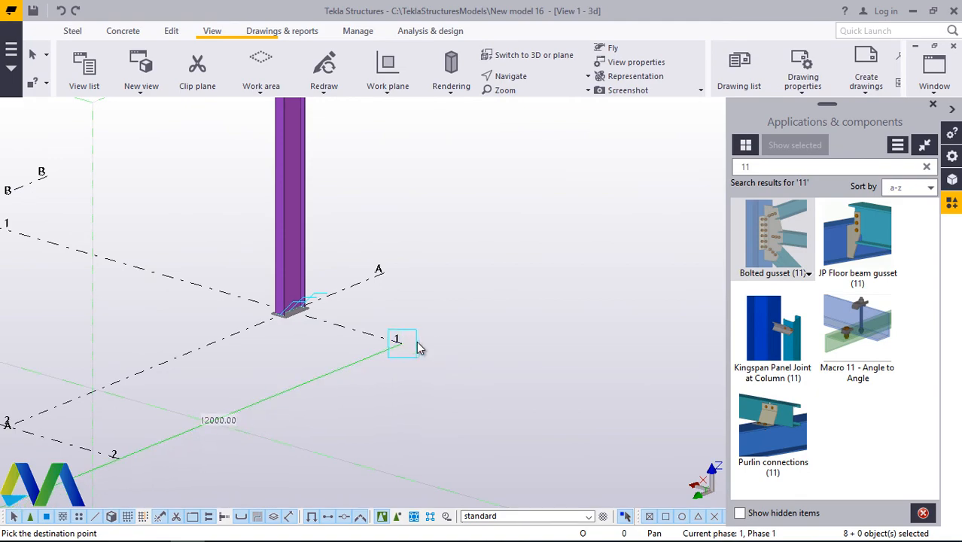
scroll(425, 345, "down", 5)
right_click(510, 201)
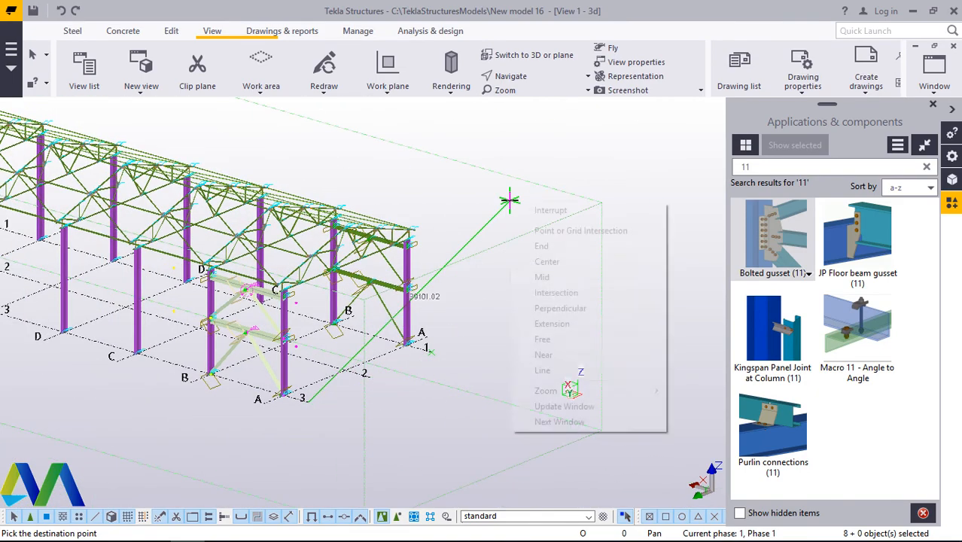
Step: Add the lower beam on grid line 1 with its two diagonals and midspan gusset to the selection
scroll(383, 324, "up", 8)
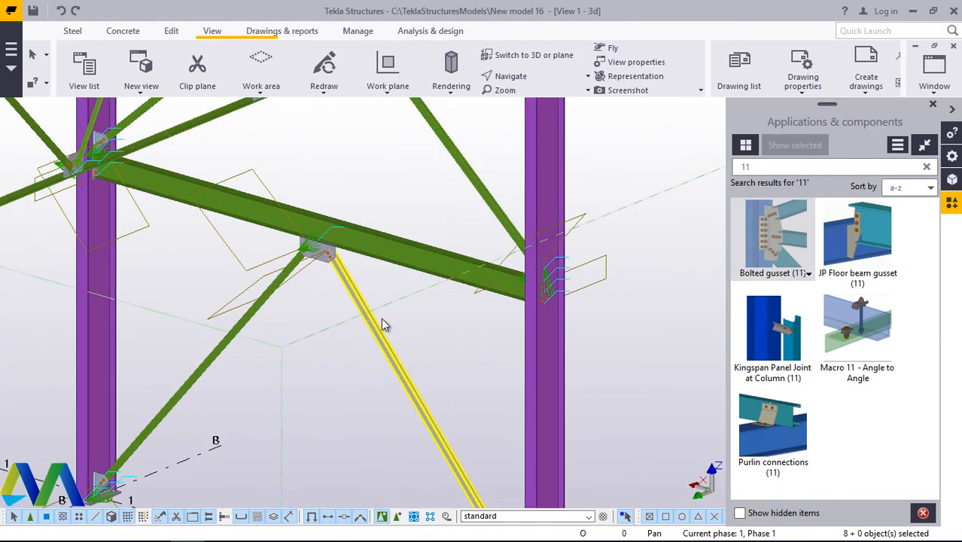
scroll(390, 325, "up", 2)
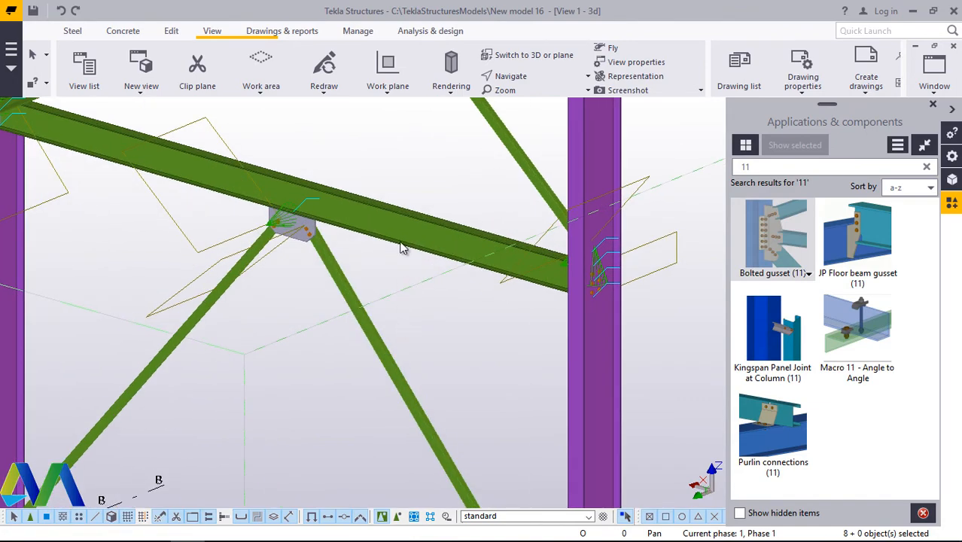
left_click_drag(311, 258, 254, 291)
scroll(318, 395, "down", 5)
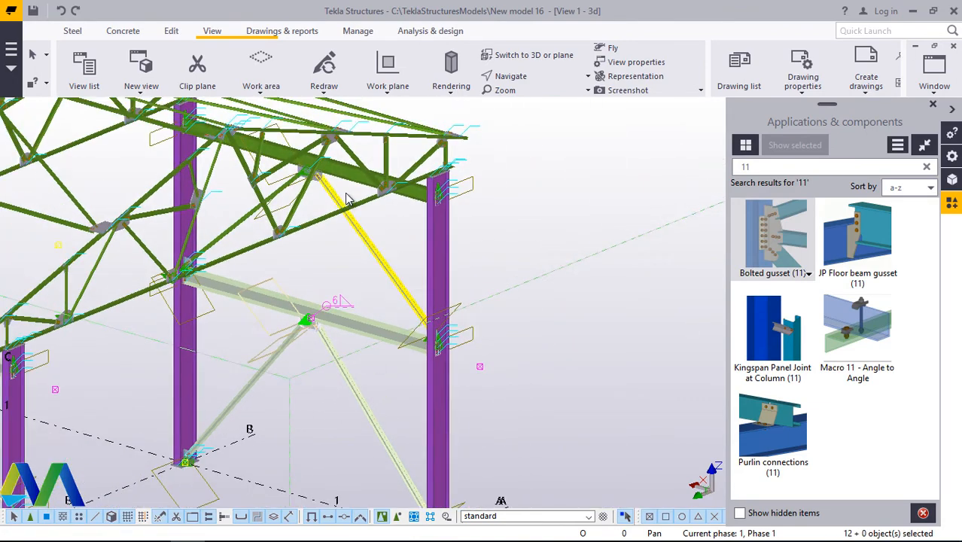
Step: Add the upper beam on grid line 1 with its two diagonals and midspan gusset to the selection
scroll(346, 197, "up", 4)
scroll(414, 320, "down", 4)
scroll(451, 225, "up", 8)
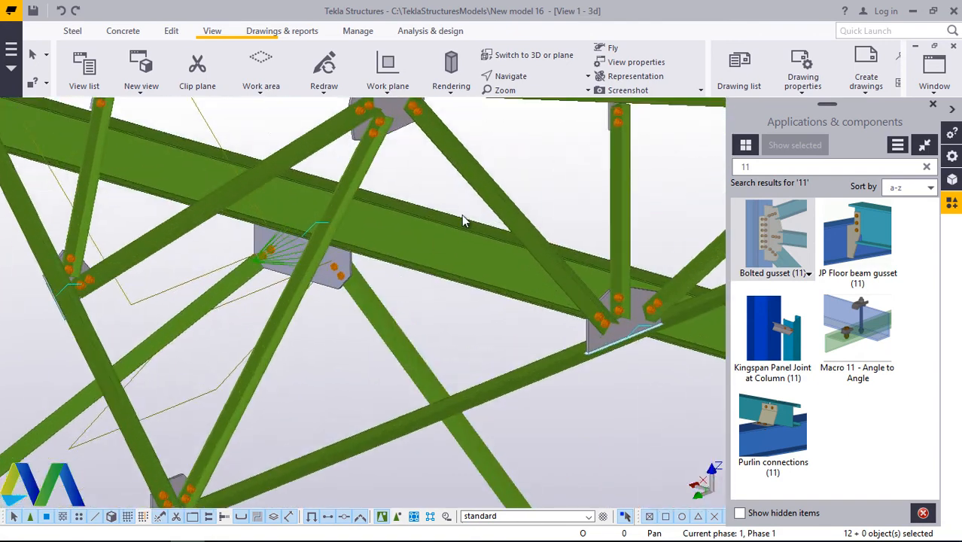
left_click_drag(437, 185, 375, 353)
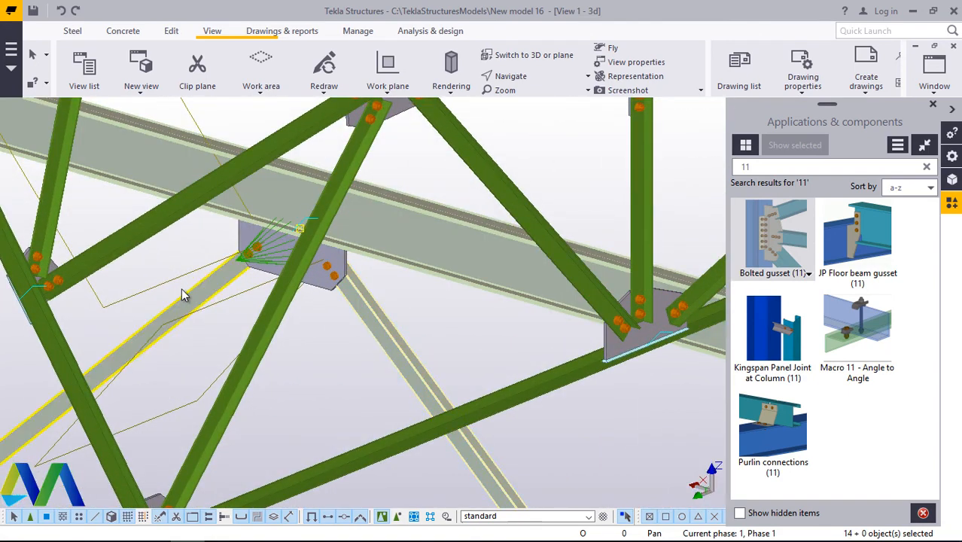
scroll(234, 329, "up", 3)
left_click_drag(238, 334, 167, 298, "shift")
scroll(418, 254, "down", 5)
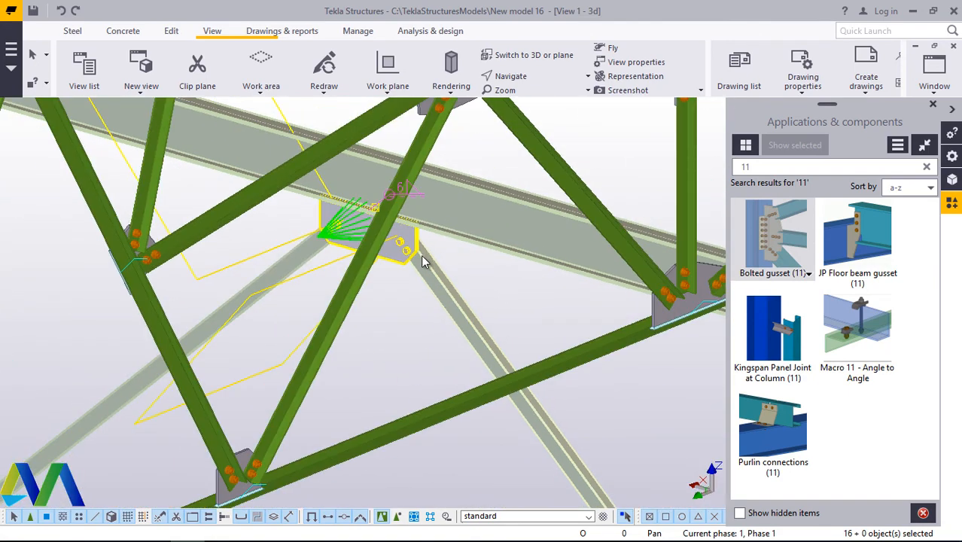
Step: Close the Applications & components pane and examine the work plane's axis directions beside the building
scroll(418, 254, "down", 8)
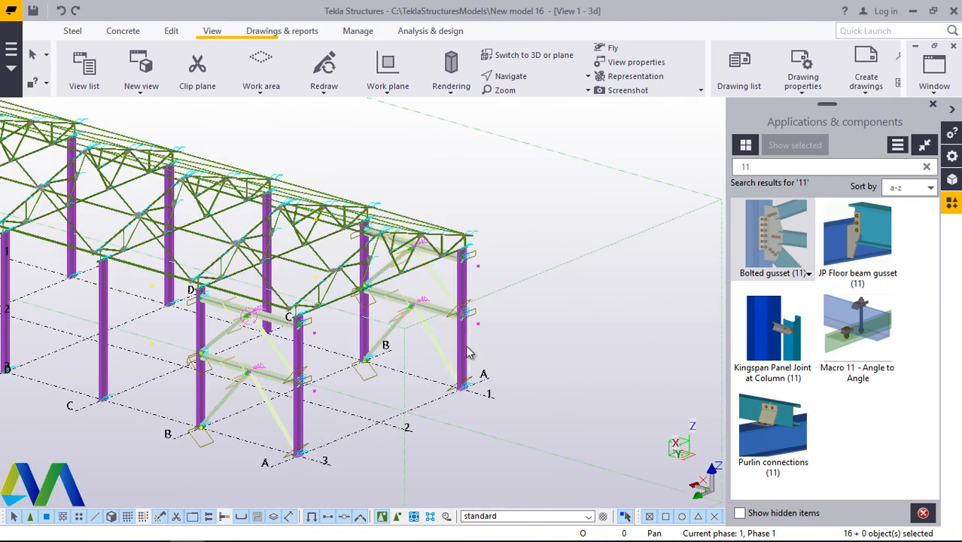
scroll(434, 392, "up", 2)
scroll(434, 398, "down", 6)
scroll(389, 430, "up", 3)
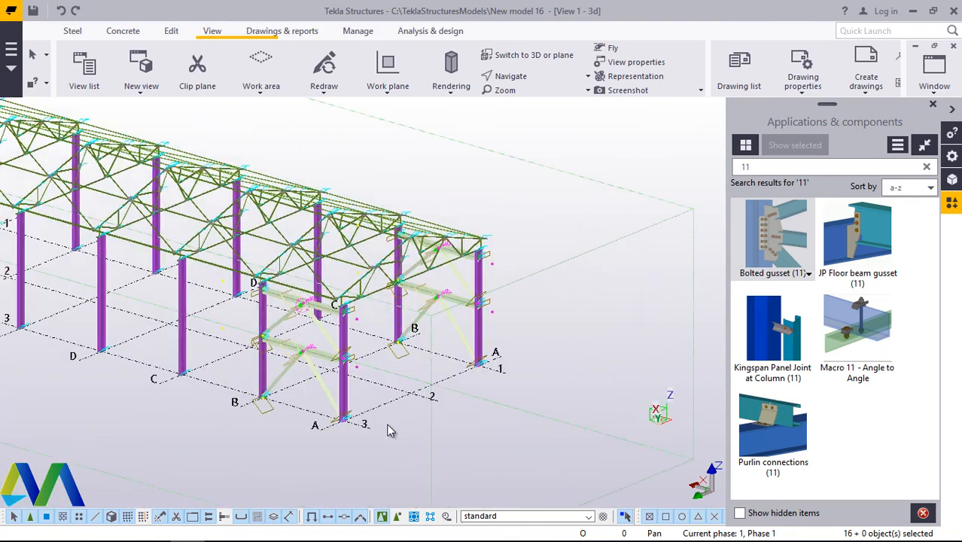
scroll(661, 421, "up", 10)
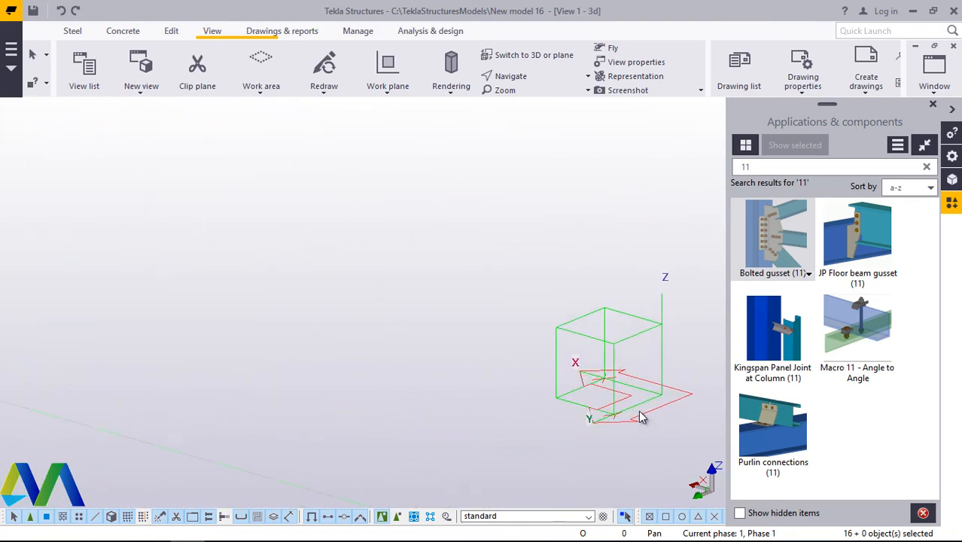
scroll(637, 416, "down", 6)
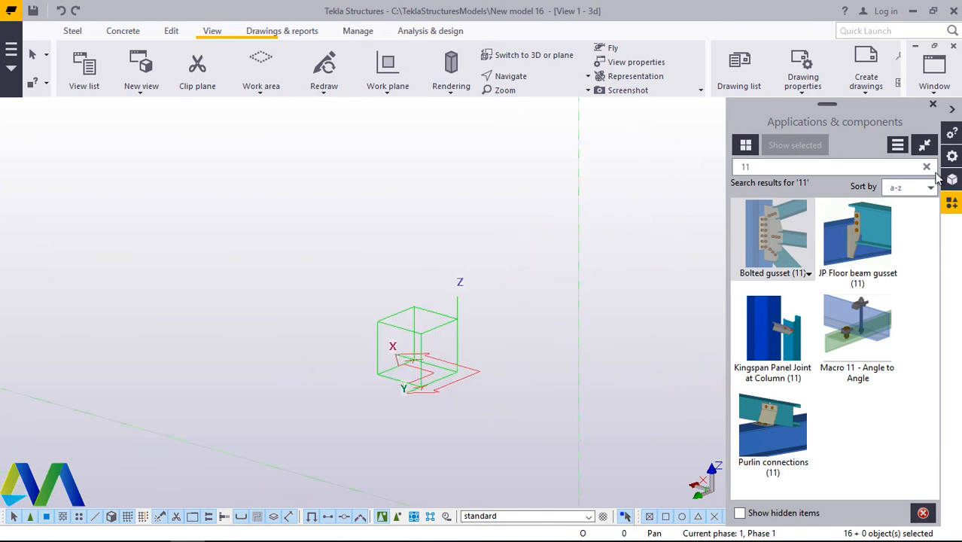
left_click(933, 106)
scroll(574, 383, "up", 5)
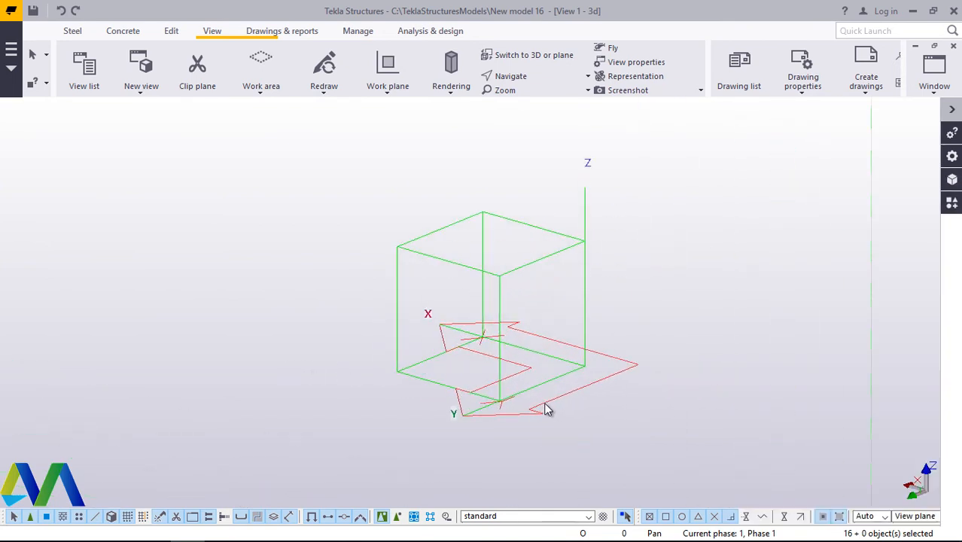
scroll(516, 413, "up", 2)
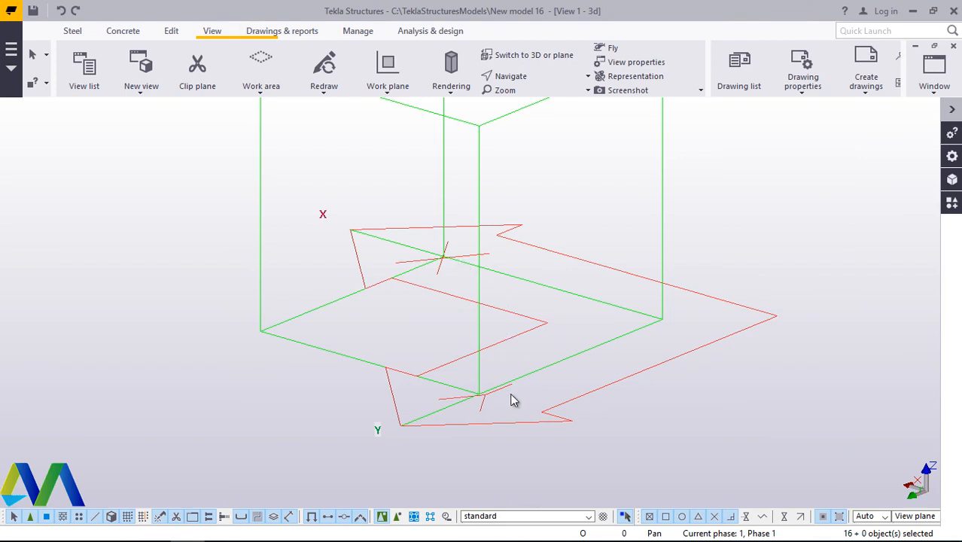
scroll(501, 351, "down", 4)
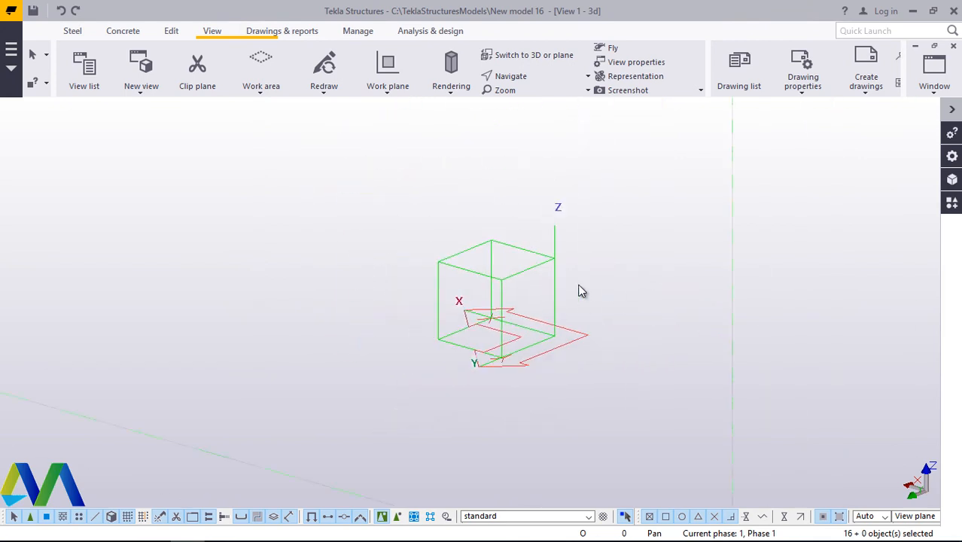
Step: Copy the selected bracing of grid lines 1 and 3 linearly along the building with dX 6000 and 8 copies
right_click(730, 174)
mouse_move(794, 221)
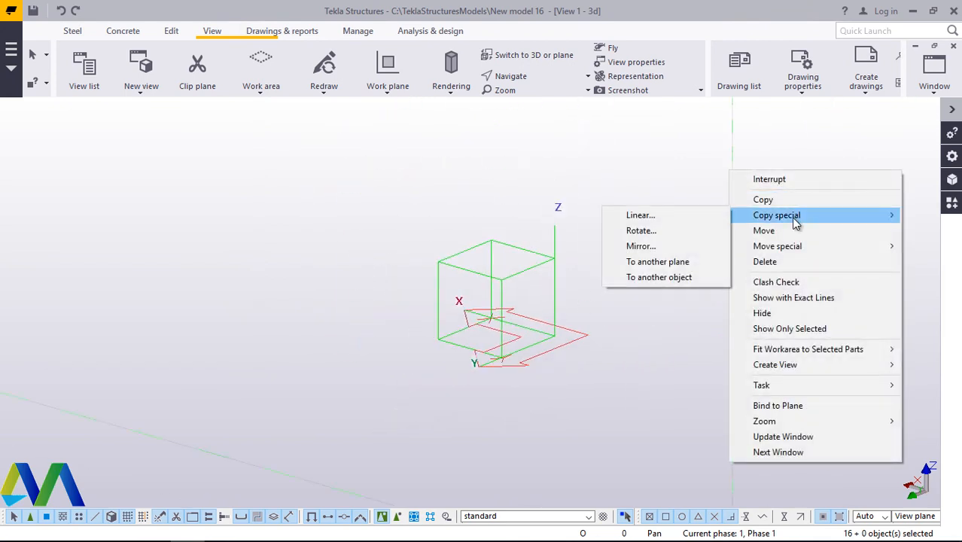
left_click(652, 215)
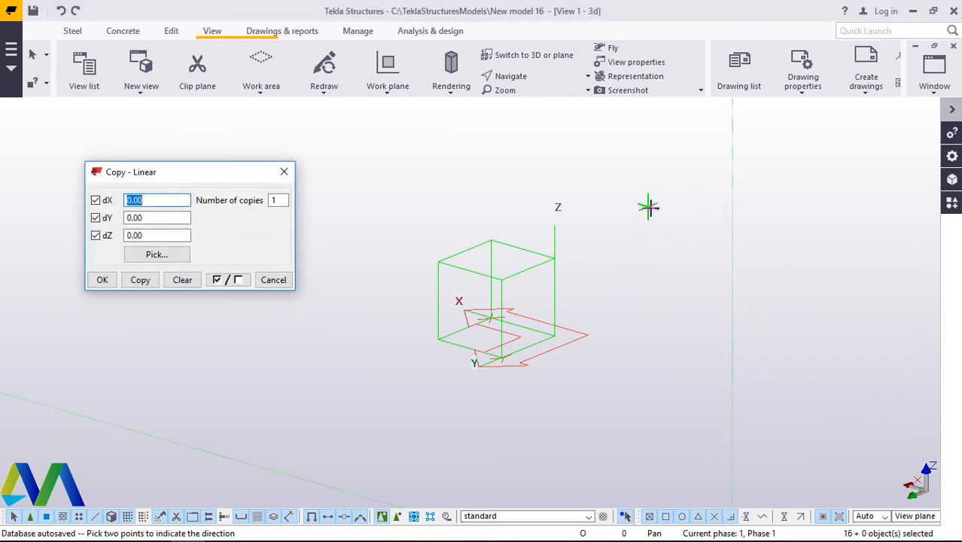
scroll(689, 328, "down", 10)
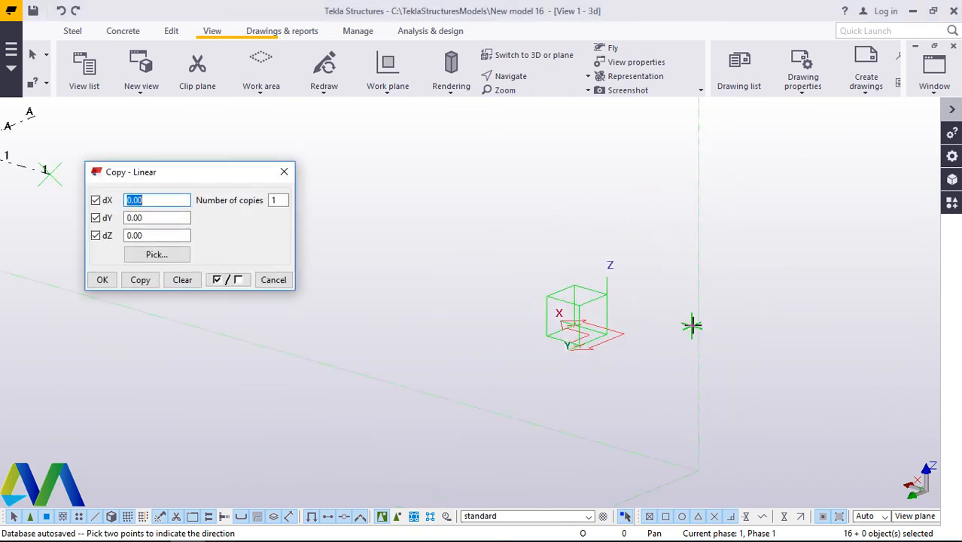
scroll(497, 287, "up", 2)
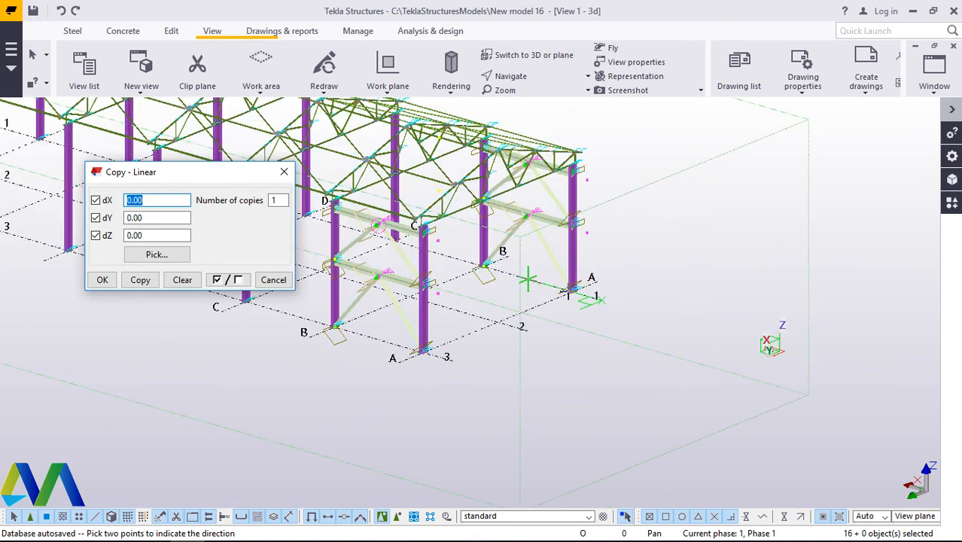
scroll(783, 348, "up", 3)
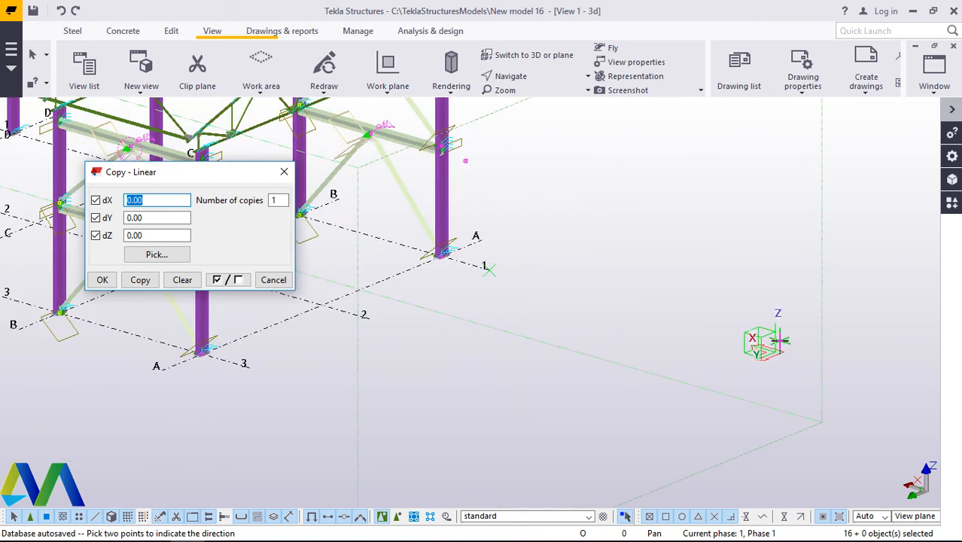
scroll(765, 340, "down", 4)
scroll(761, 341, "down", 2)
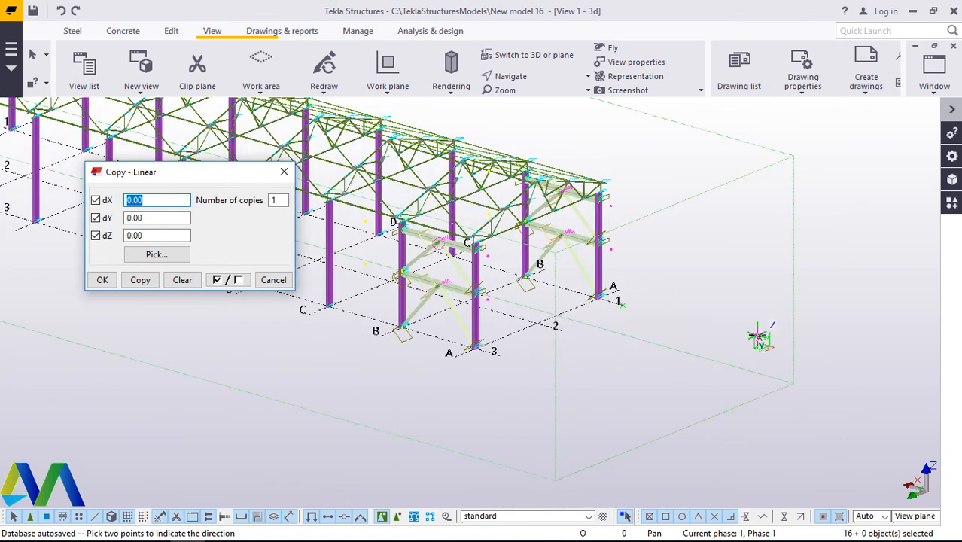
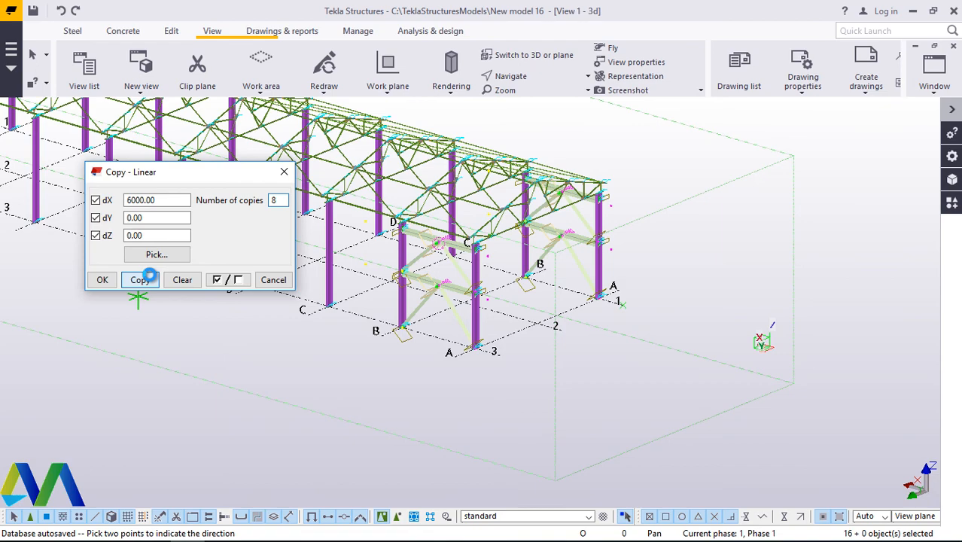
left_click(148, 277)
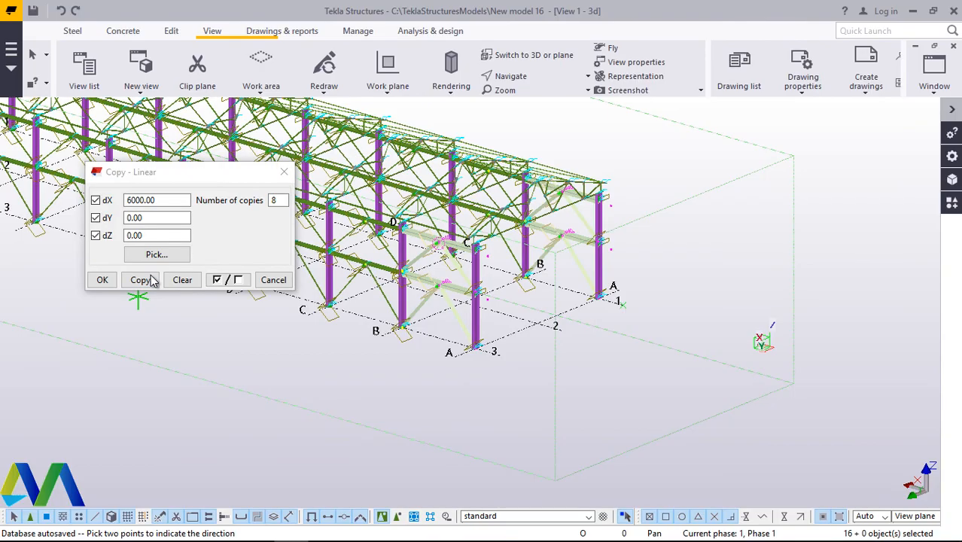
left_click(107, 280)
scroll(522, 286, "down", 5)
scroll(521, 287, "up", 4)
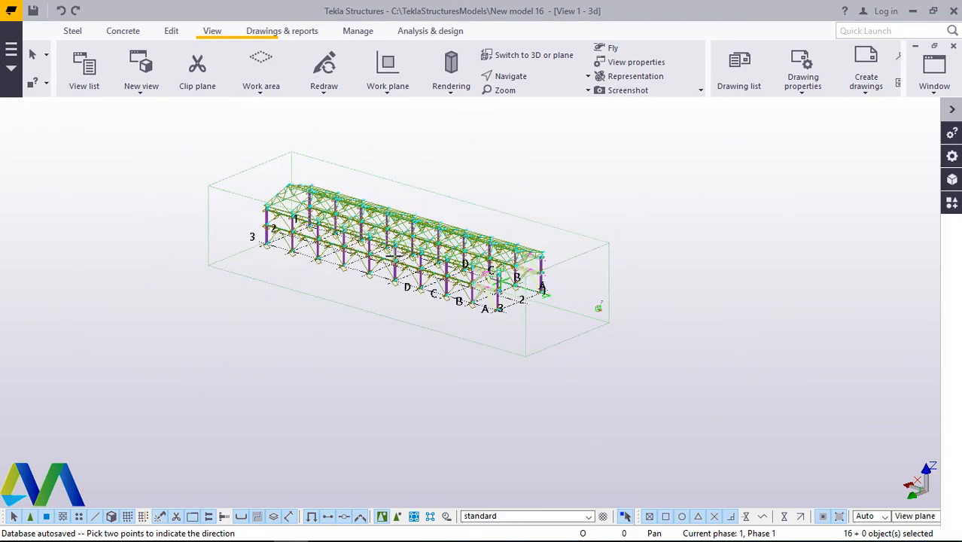
scroll(168, 215, "up", 3)
right_click(86, 183)
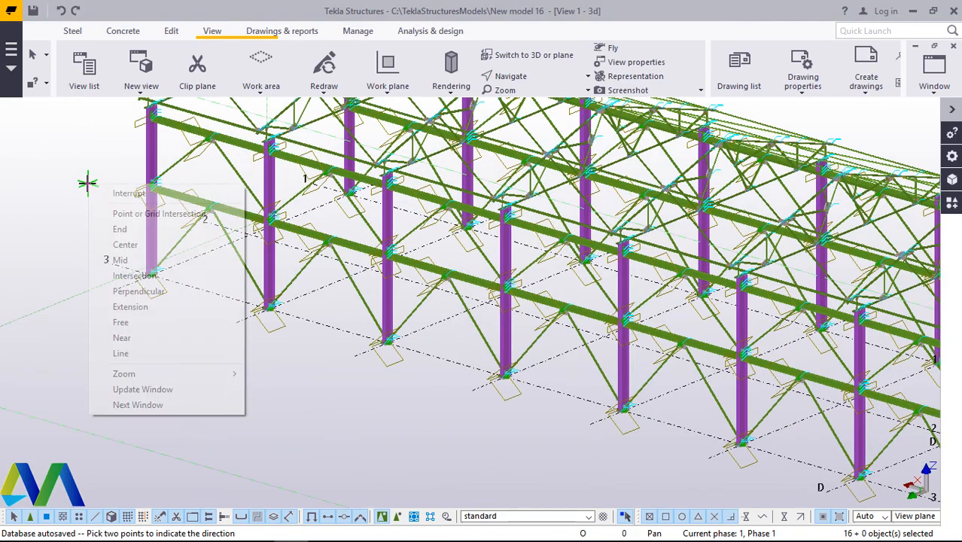
Step: Interrupt the running command, clear the current selection and redraw the 3D view
left_click(115, 191)
scroll(315, 277, "down", 3)
right_click(105, 187)
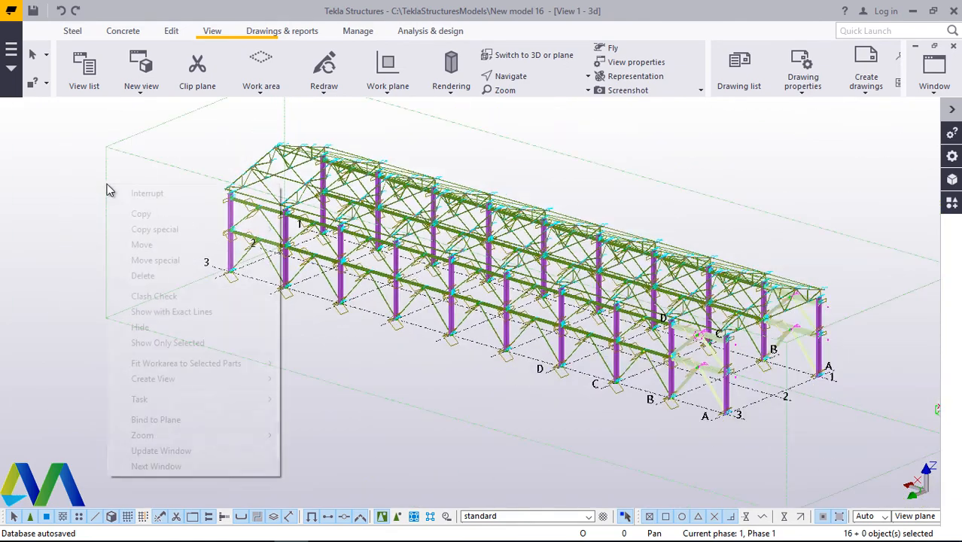
left_click(72, 178)
right_click(113, 216)
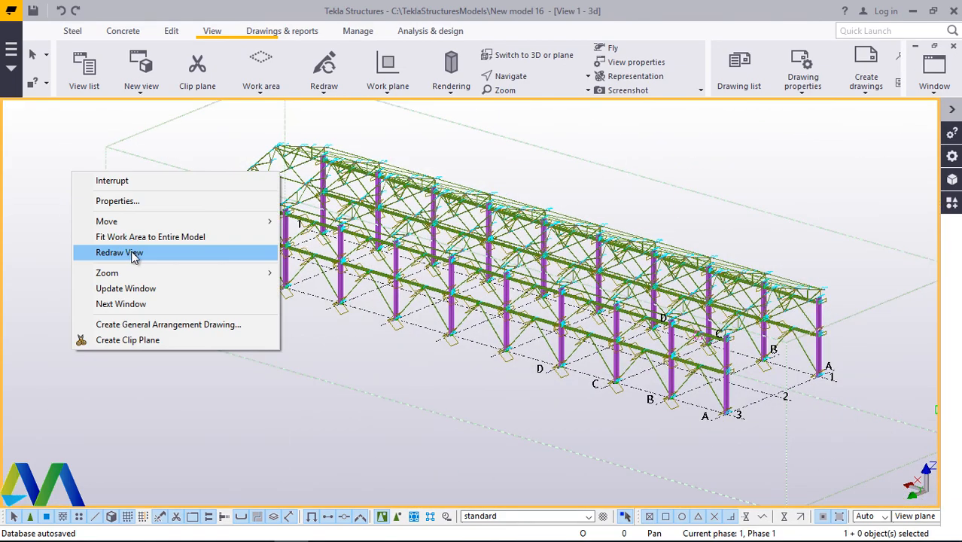
left_click(131, 251)
Step: Set a view point on the building's long side and examine the gusset plates joining the wall bracing to the beams
scroll(366, 256, "up", 5)
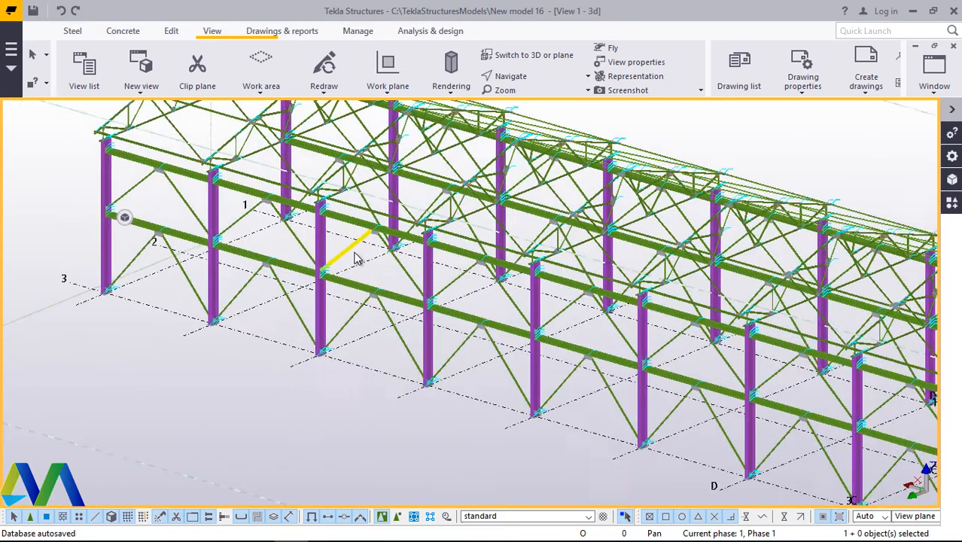
left_click(509, 76)
left_click(524, 98)
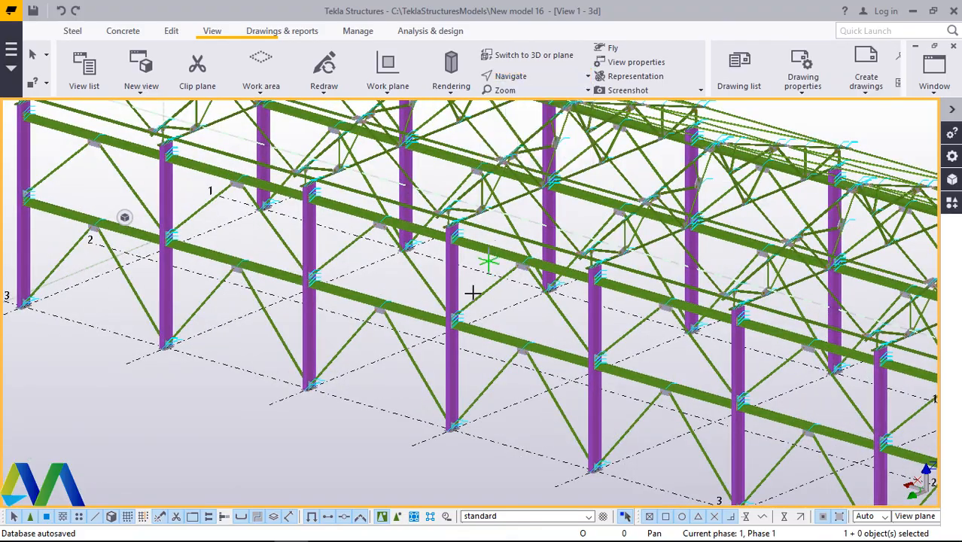
left_click_drag(471, 346, 448, 299)
scroll(539, 309, "up", 5)
left_click_drag(536, 311, 775, 350)
scroll(602, 337, "up", 5)
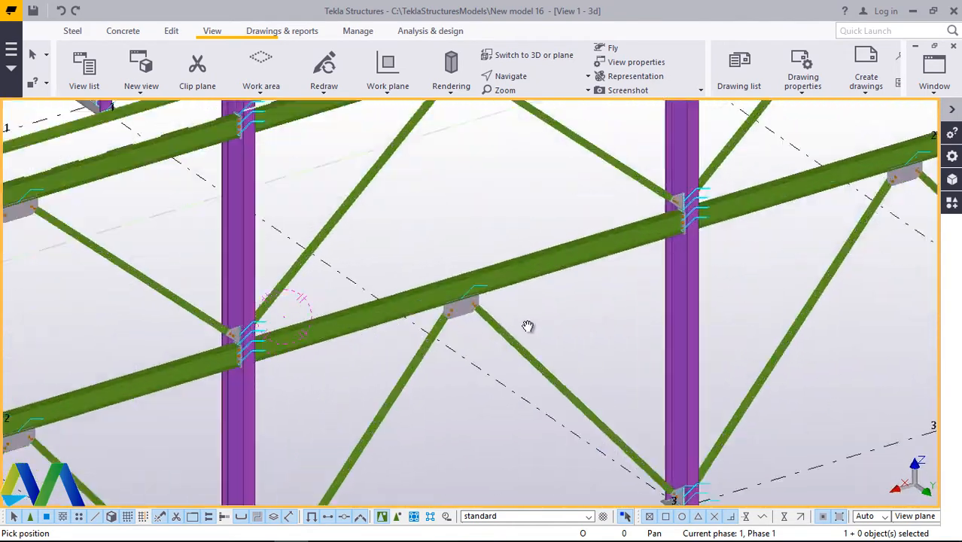
scroll(459, 307, "up", 2)
left_click_drag(458, 303, 359, 267)
scroll(448, 258, "down", 5)
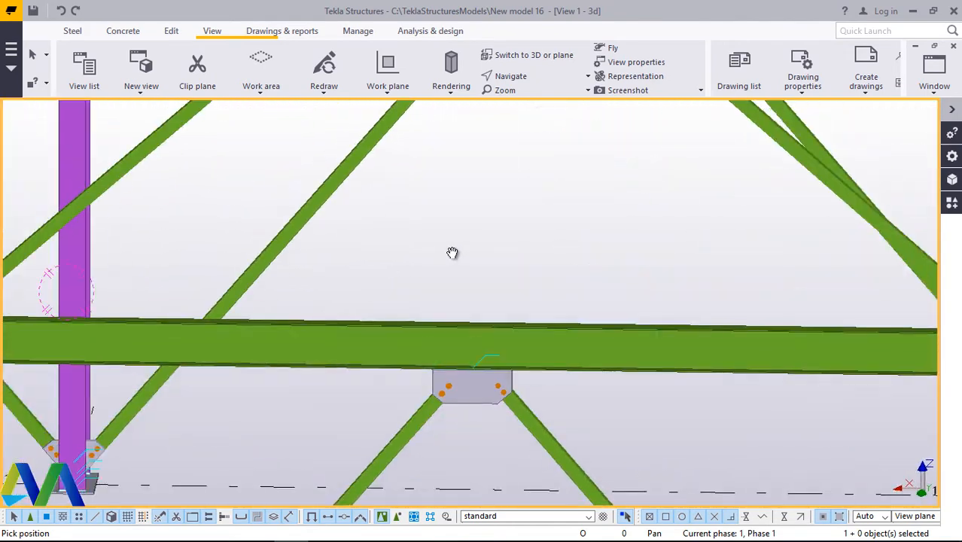
middle_click_drag(515, 300, 373, 318, "ctrl")
scroll(206, 222, "up", 3)
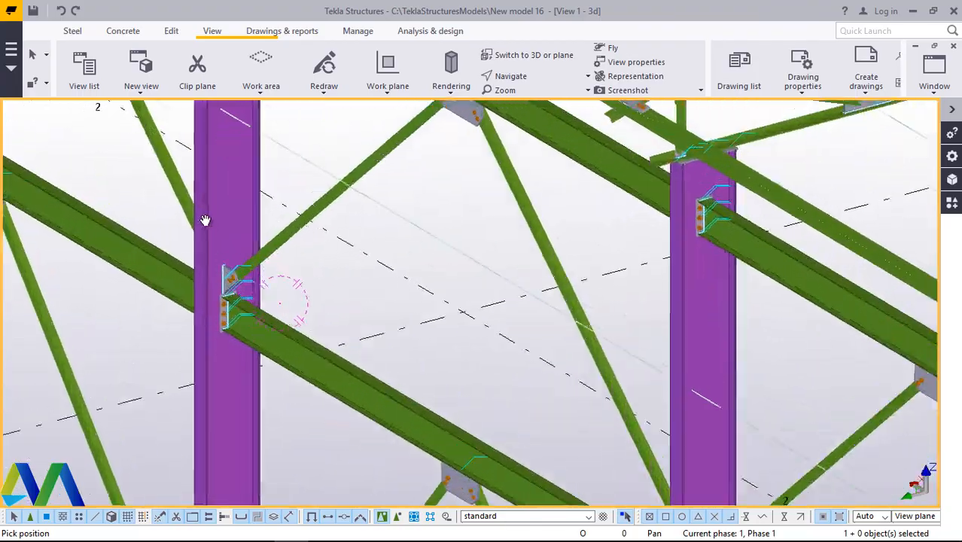
scroll(488, 286, "down", 2)
scroll(489, 287, "down", 3)
middle_click_drag(474, 324, 498, 280, "ctrl")
Step: Examine the beam-to-column connection with its bracing gusset from several angles, including the whole frame, and end the view rotation
left_click(535, 290)
scroll(447, 316, "up", 6)
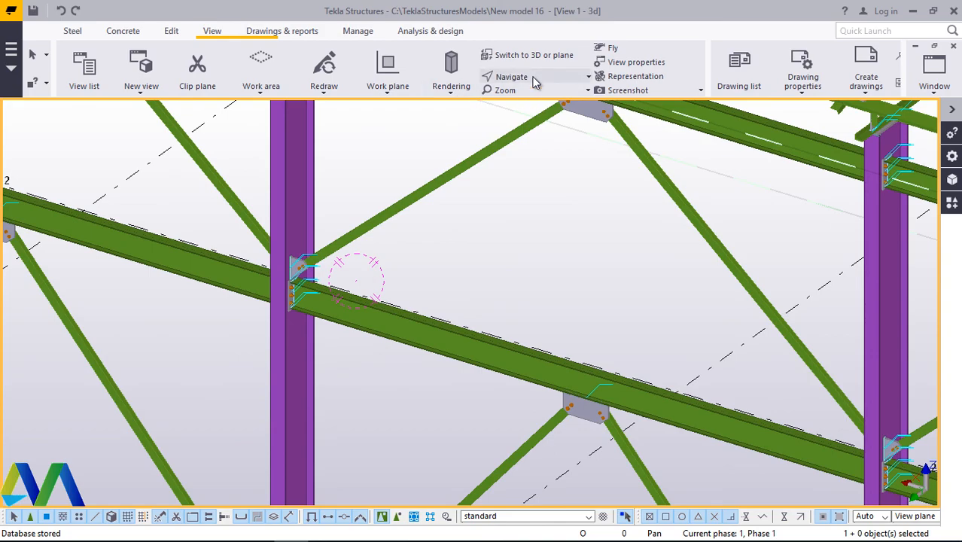
middle_click_drag(302, 291, 230, 274, "ctrl")
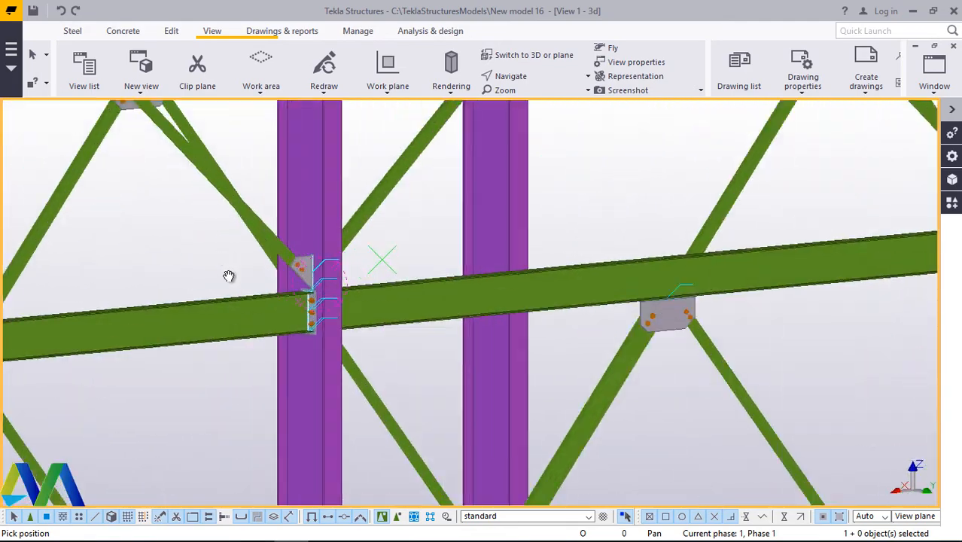
scroll(333, 292, "up", 5)
middle_click_drag(370, 251, 398, 361, "ctrl")
scroll(399, 361, "down", 10)
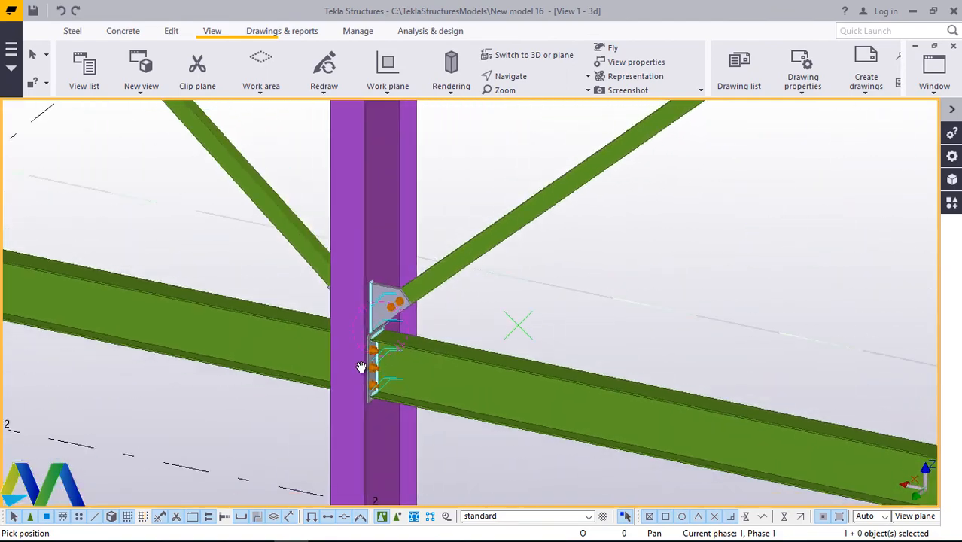
scroll(409, 360, "down", 2)
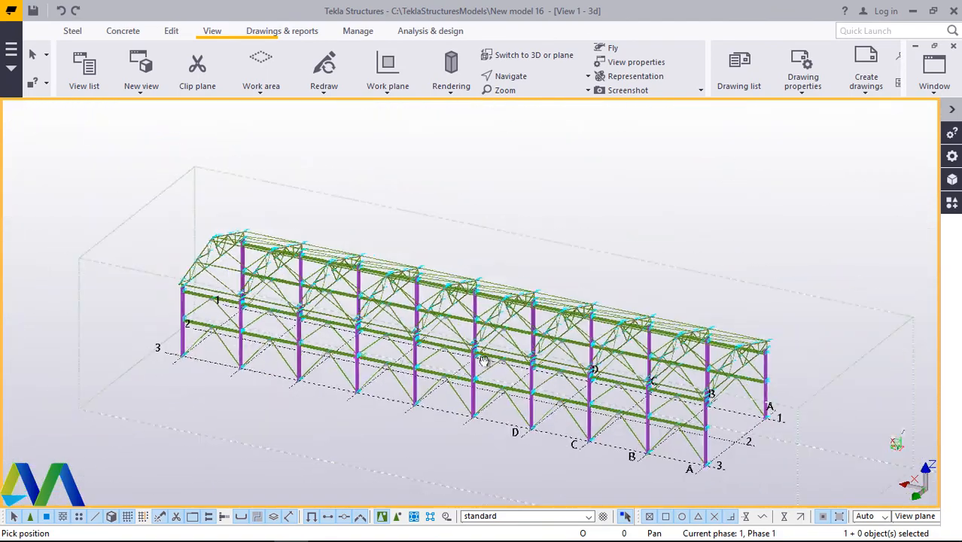
middle_click_drag(591, 349, 595, 233, "ctrl")
right_click(594, 233)
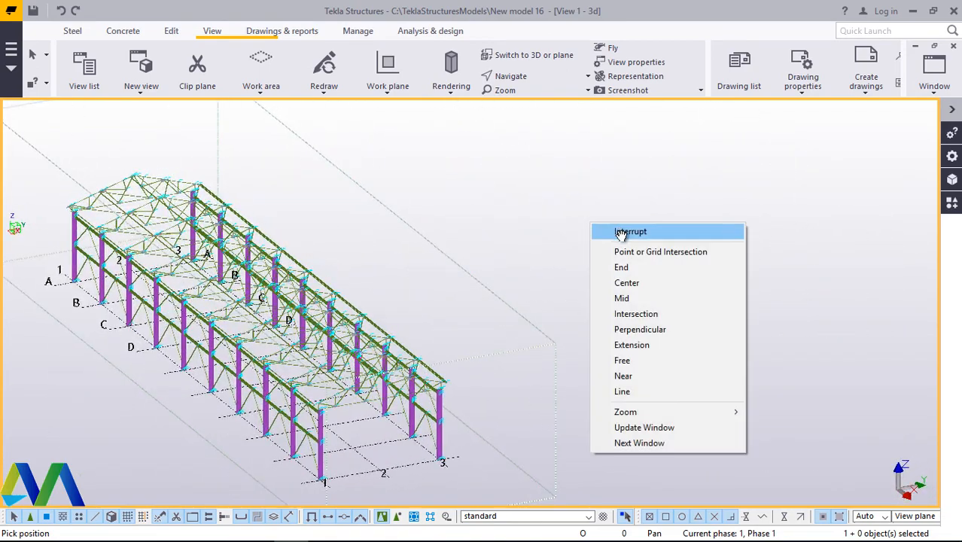
left_click(625, 233)
Step: Set the work plane to the plane of the end truss's top chord near the eave
scroll(91, 86, "up", 1)
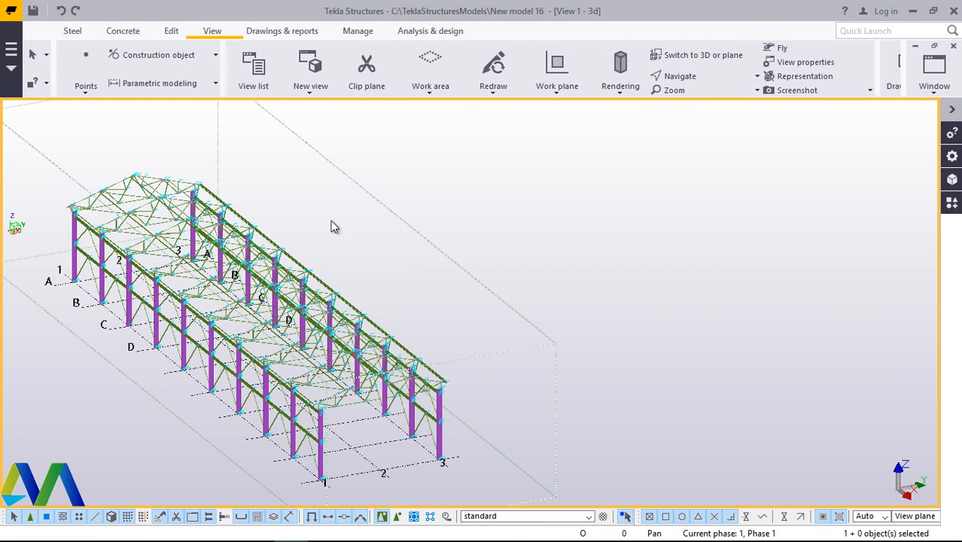
scroll(332, 387, "up", 2)
scroll(335, 393, "up", 2)
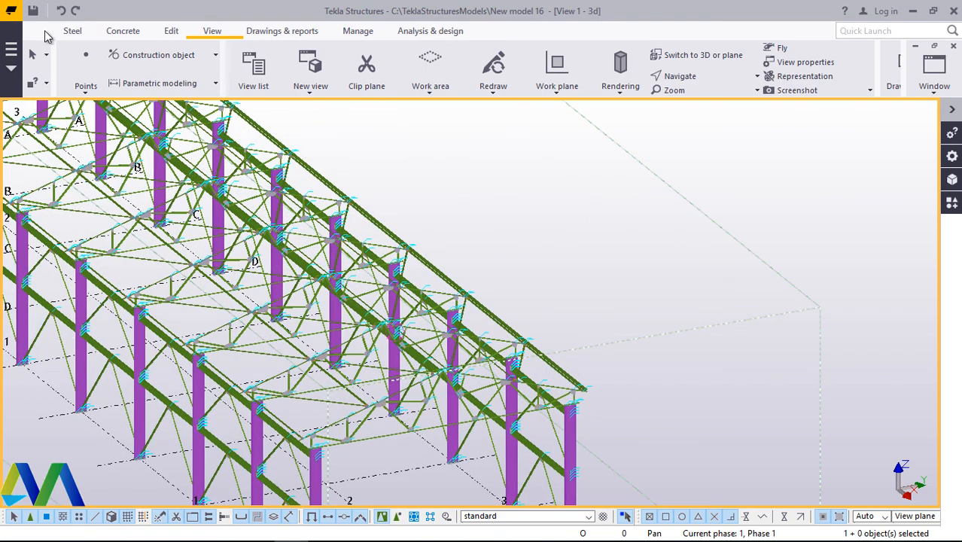
left_click(212, 32)
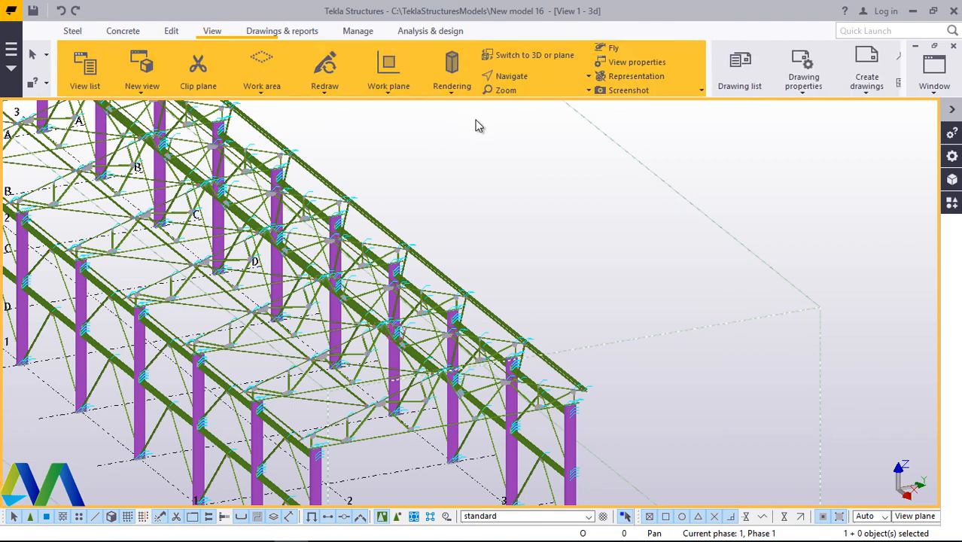
left_click(388, 93)
left_click(407, 118)
scroll(573, 412, "up", 2)
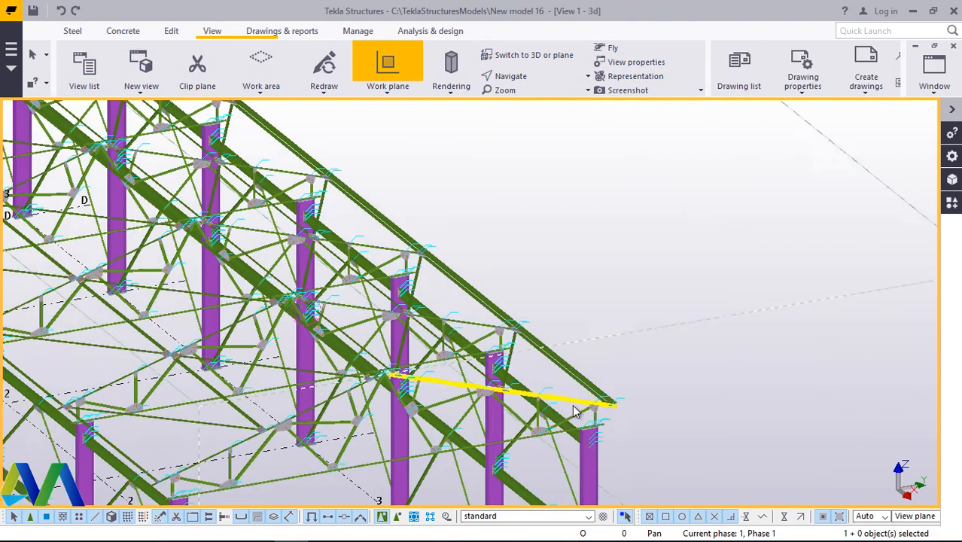
scroll(574, 412, "up", 6)
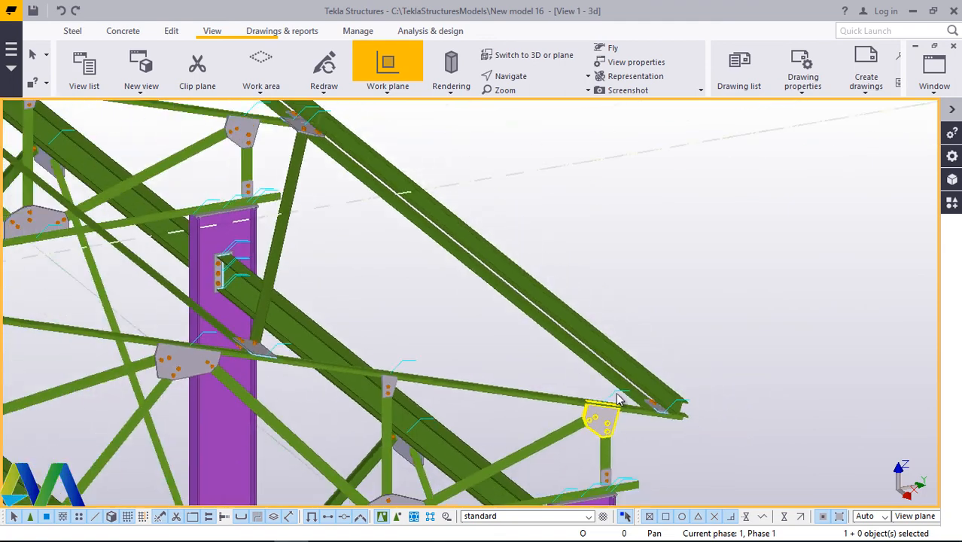
scroll(617, 395, "up", 3)
scroll(424, 397, "up", 3)
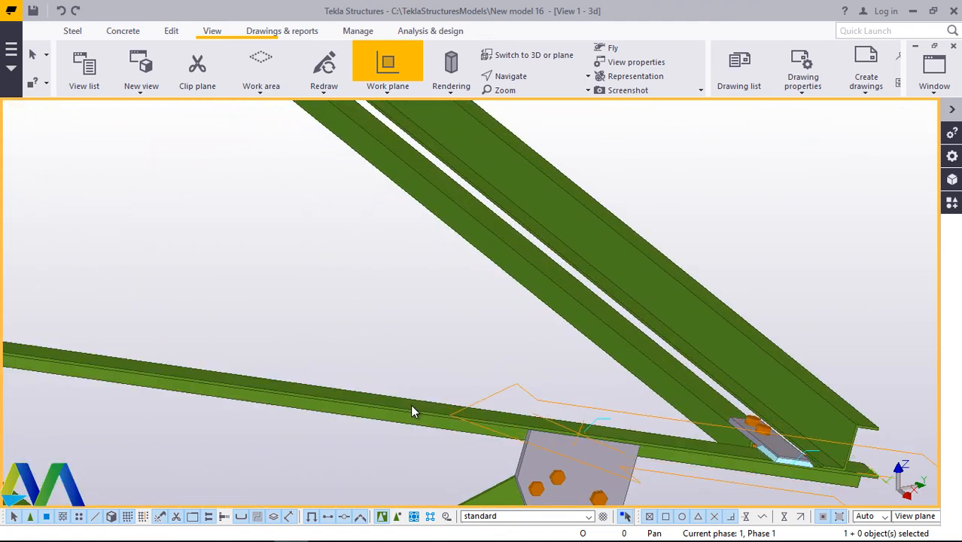
left_click(414, 405)
right_click(736, 197)
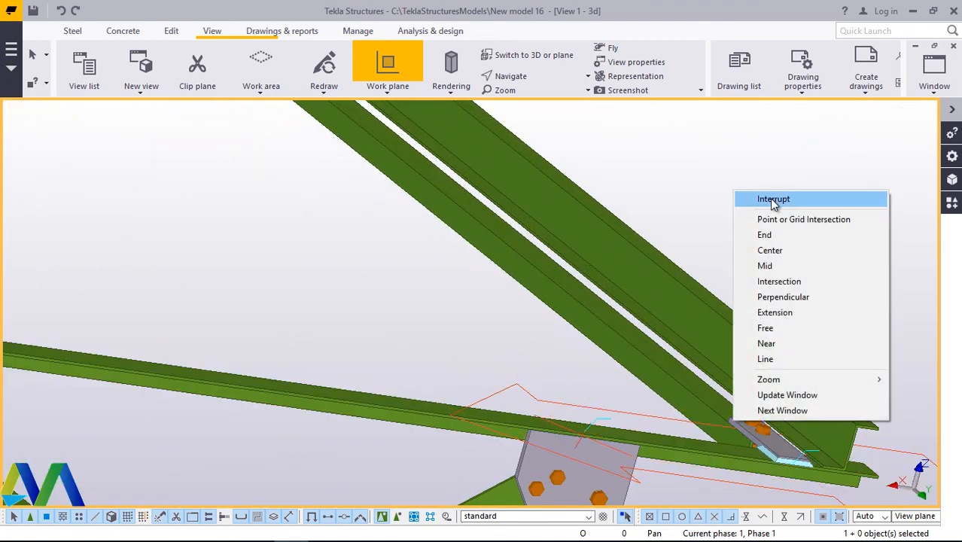
left_click(753, 197)
Step: Set a view point at the work plane on the top chord and examine the bolted plate and Z purlin at its end
left_click(511, 76)
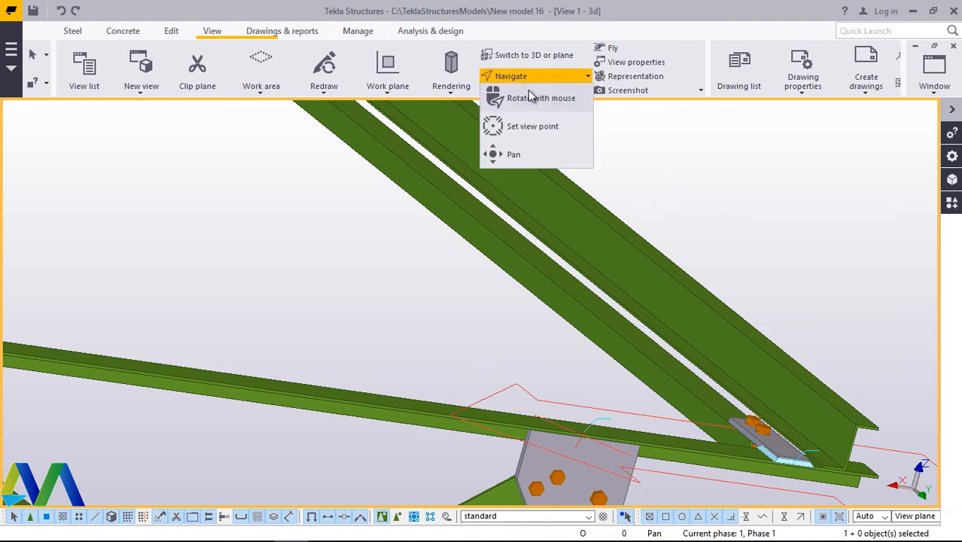
left_click(527, 121)
left_click(454, 412)
left_click_drag(471, 426, 241, 454)
scroll(419, 309, "down", 5)
scroll(460, 328, "up", 4)
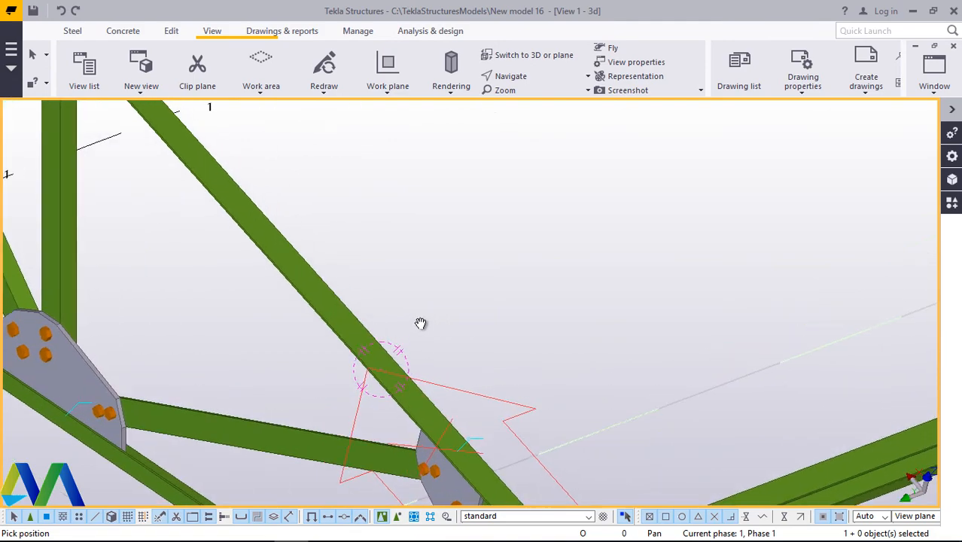
scroll(388, 318, "down", 4)
right_click(475, 257)
left_click(488, 260)
scroll(378, 258, "down", 2)
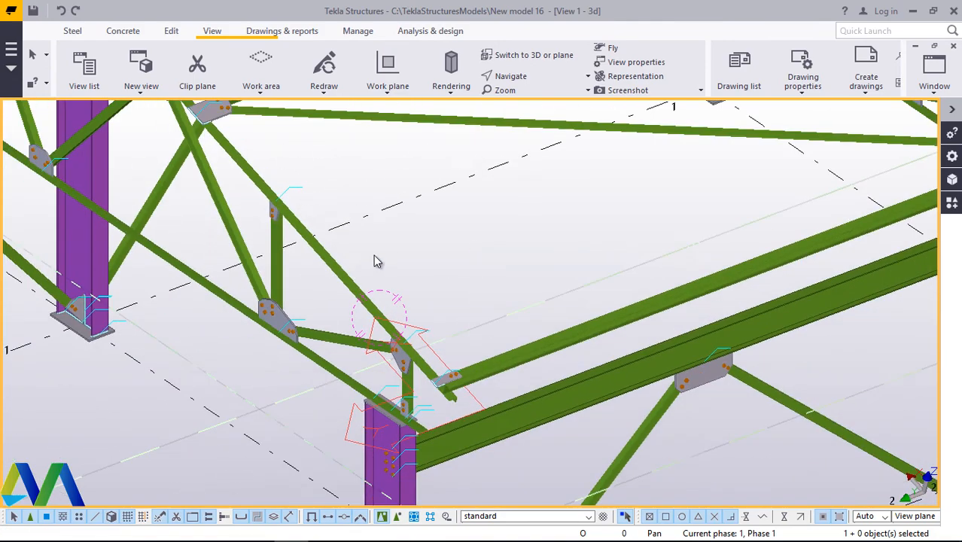
scroll(448, 376, "up", 6)
scroll(415, 416, "up", 6)
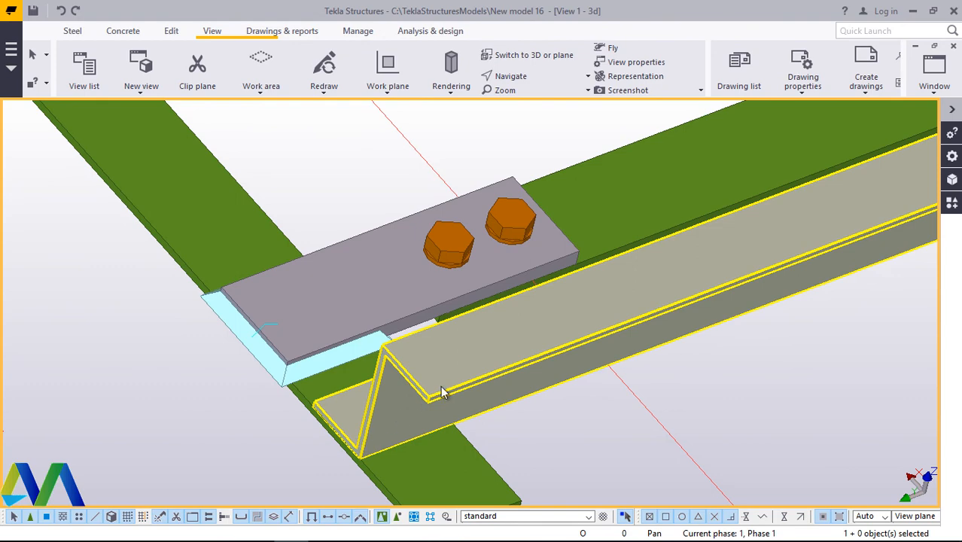
Step: Review the eave purlin's Z profile in the profile catalog, accept its beam properties and deselect it
double_click(448, 388)
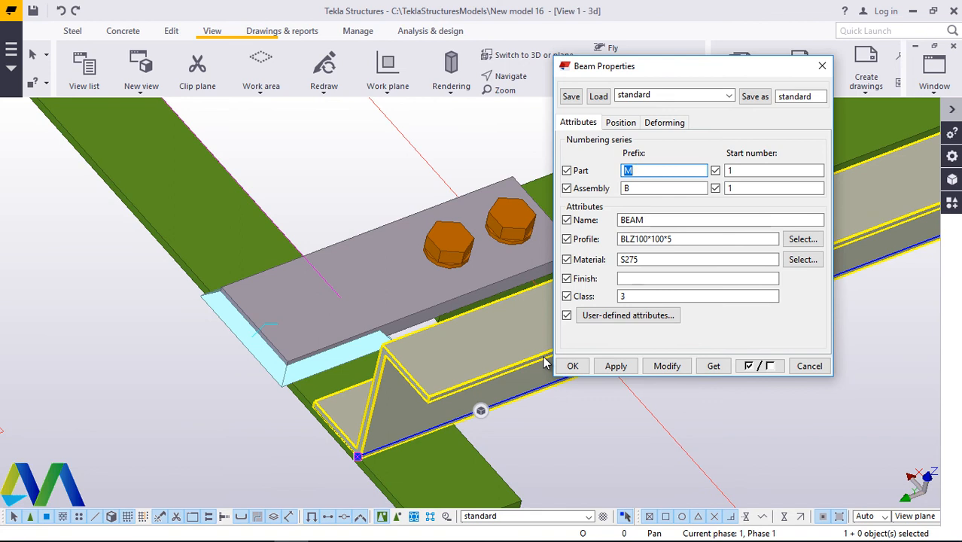
left_click(802, 240)
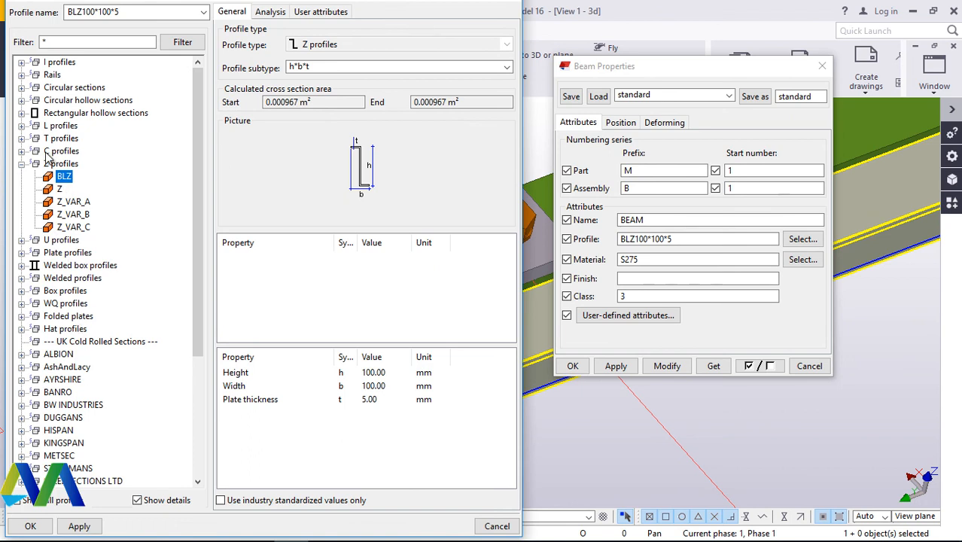
left_click(27, 163)
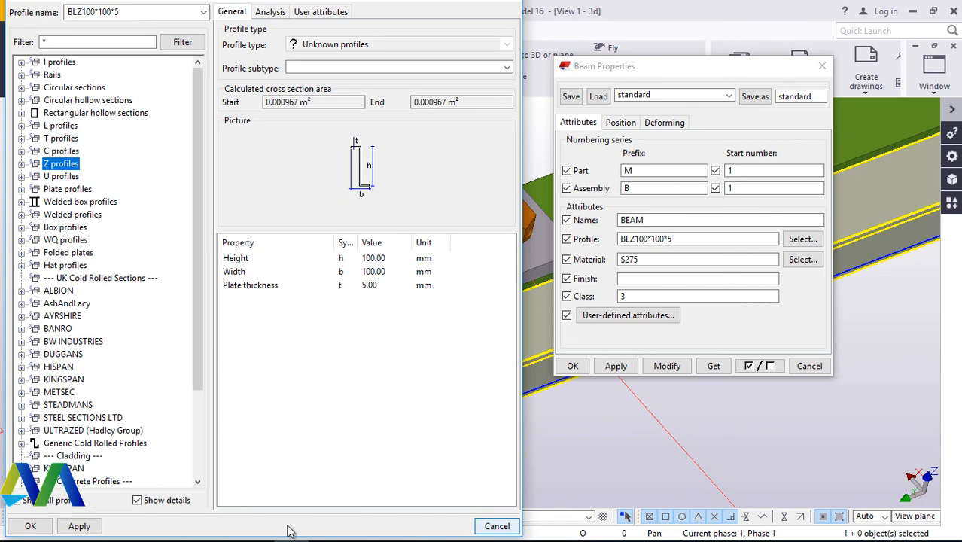
left_click(79, 527)
left_click(27, 525)
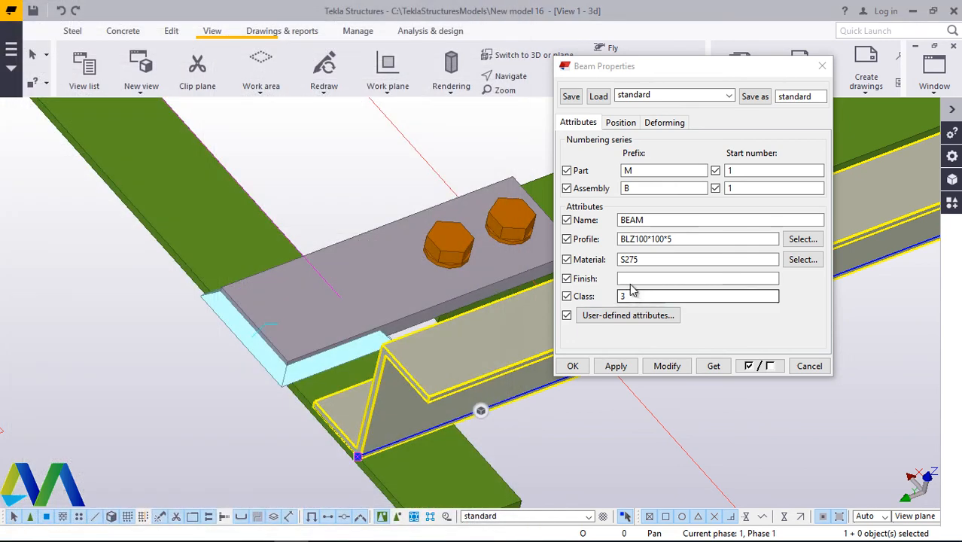
left_click(616, 366)
left_click(573, 366)
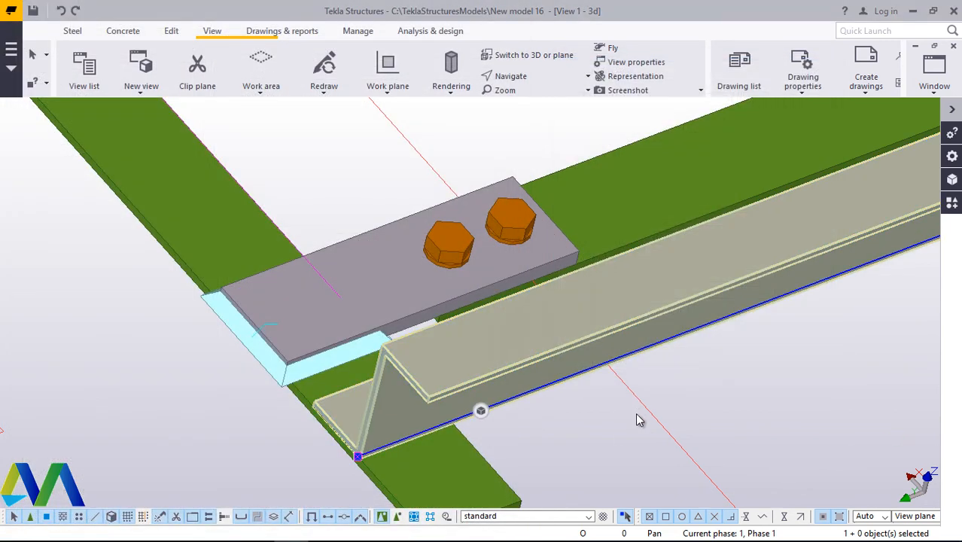
left_click(520, 413)
Step: Set a view point at the purlin's end and examine where the eave purlins meet the truss top chords along the building
scroll(318, 376, "down", 10)
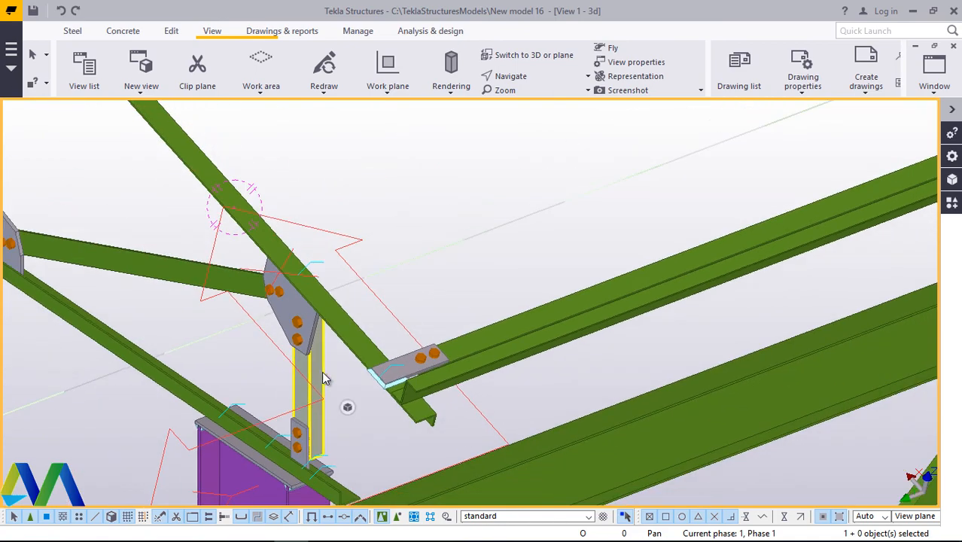
scroll(311, 381, "up", 8)
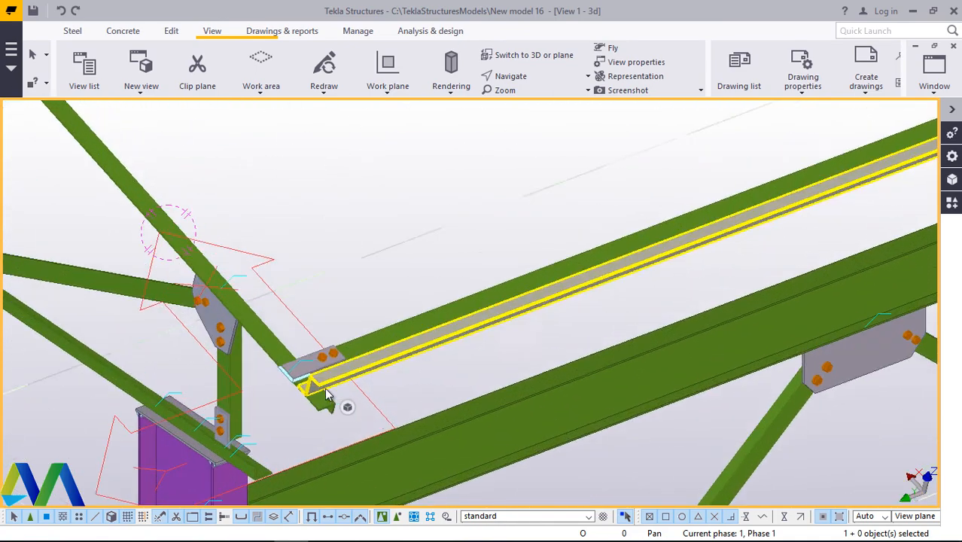
scroll(314, 403, "up", 1)
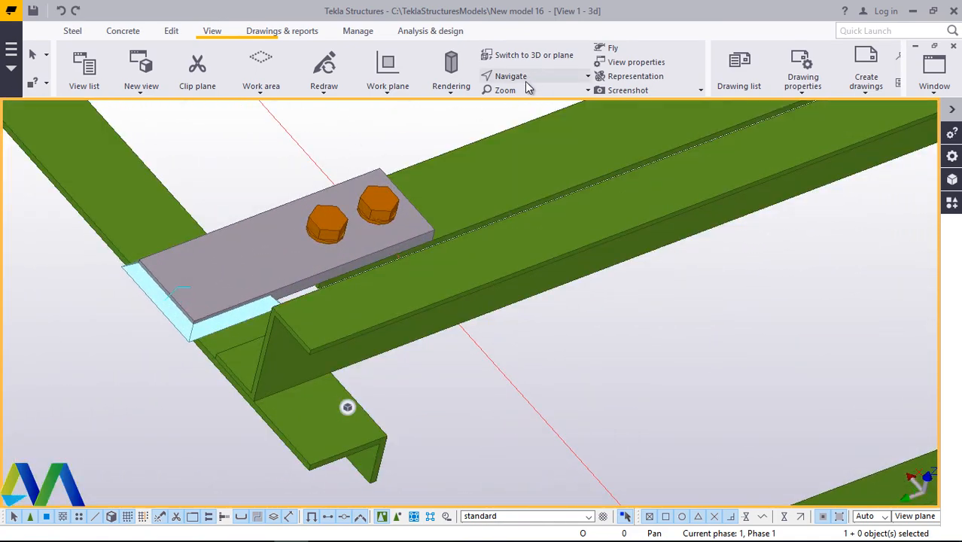
left_click(527, 82)
left_click(526, 126)
left_click(313, 380)
middle_click_drag(318, 408, 313, 372, "ctrl")
scroll(313, 372, "down", 10)
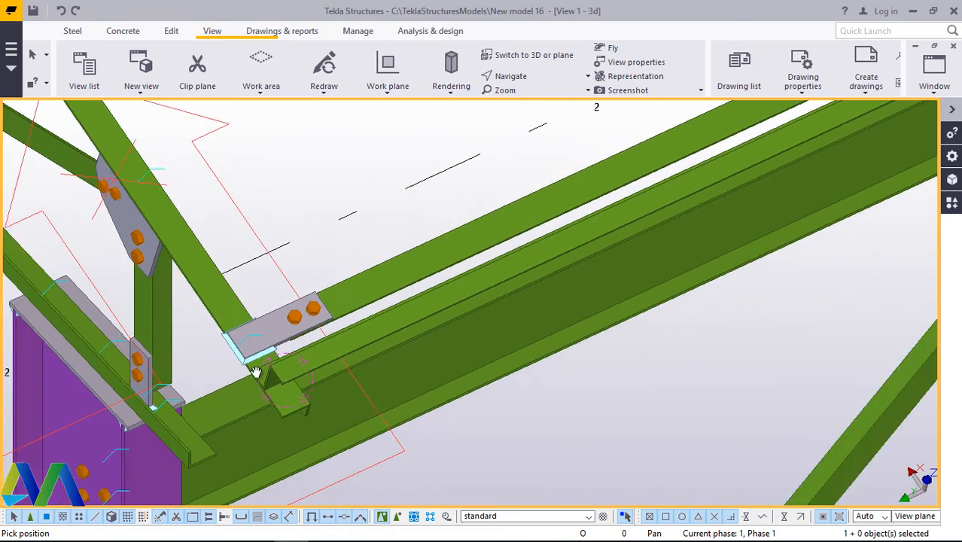
middle_click_drag(639, 175, 655, 301, "ctrl")
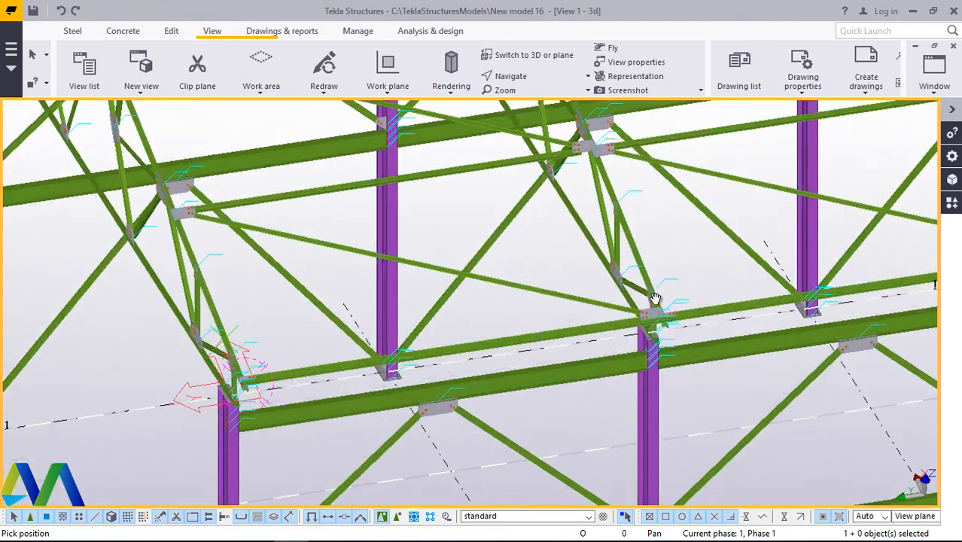
scroll(656, 320, "up", 6)
scroll(658, 288, "up", 3)
scroll(345, 340, "down", 8)
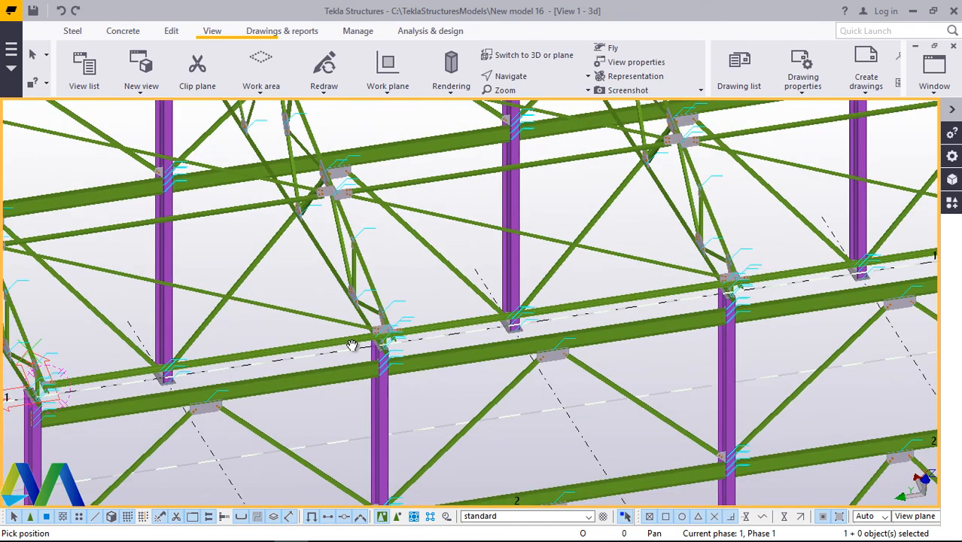
Step: Search the component catalog for 61 and open the Purlin 1 (61) connection's properties
left_click(951, 203)
left_click(762, 172)
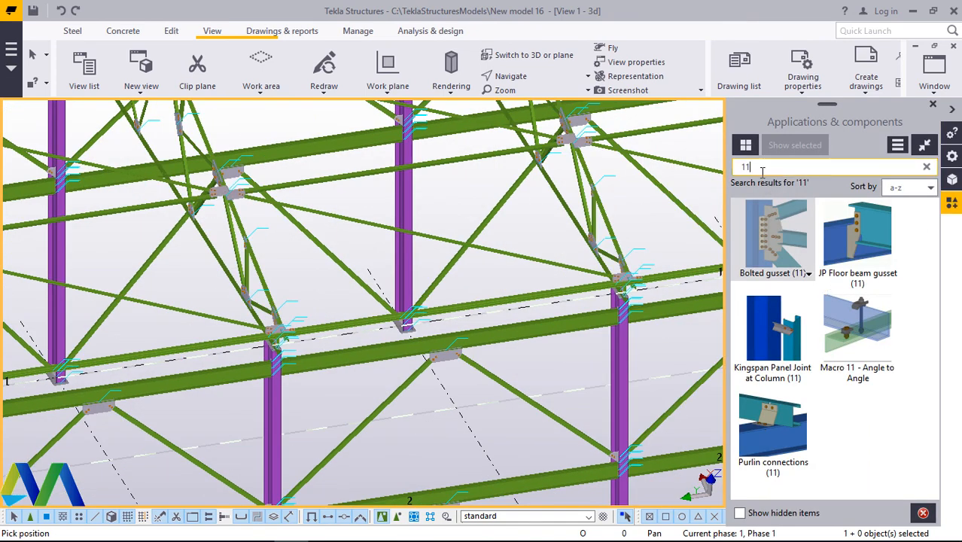
key("BackSpace")
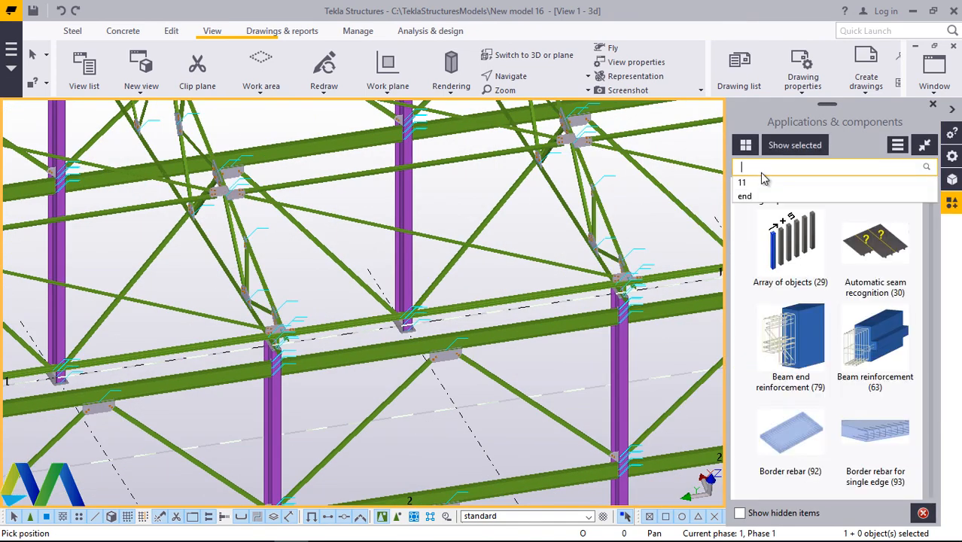
type("61")
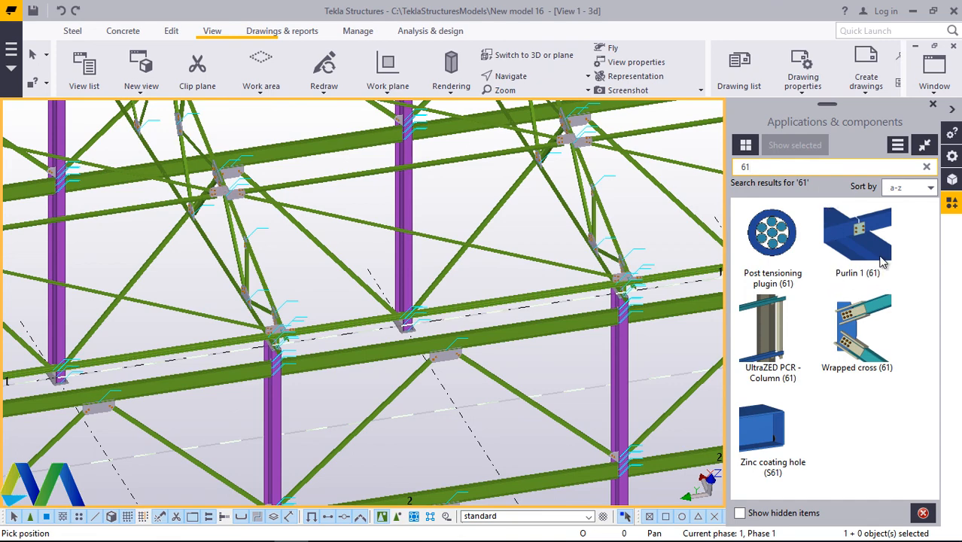
double_click(858, 239)
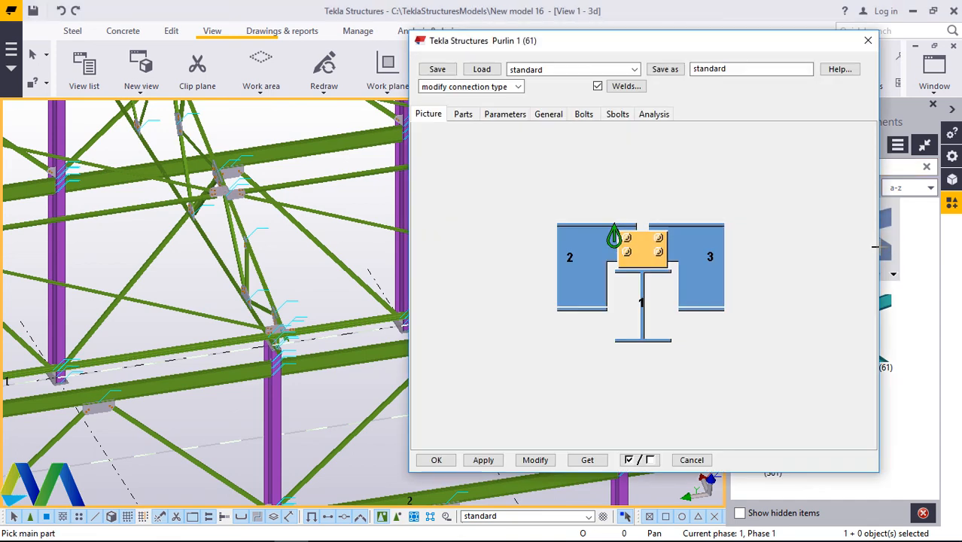
Step: Set the Purlin 1 (61) connection's first bolt group to bolt size 16 and bolt standard HSFG-XOX
left_click(584, 115)
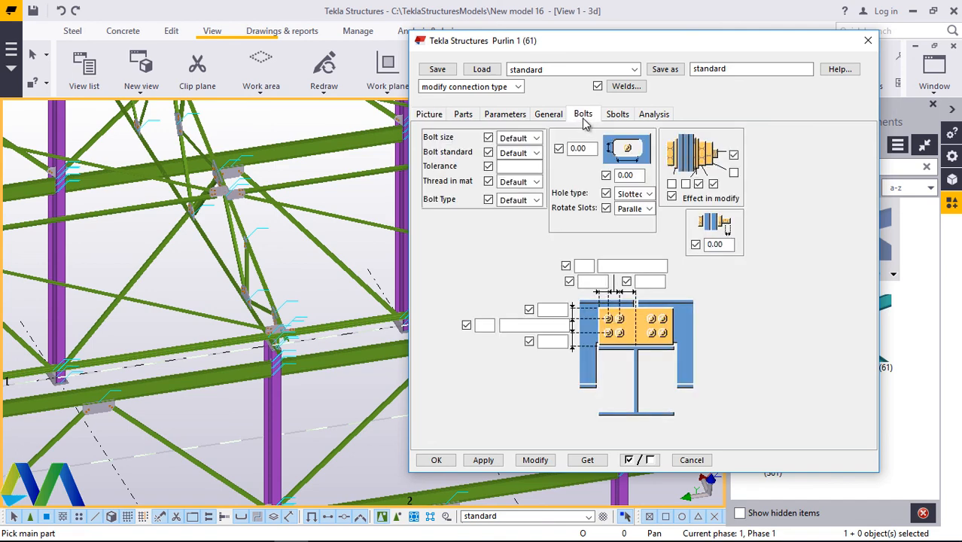
left_click(536, 139)
left_click(517, 182)
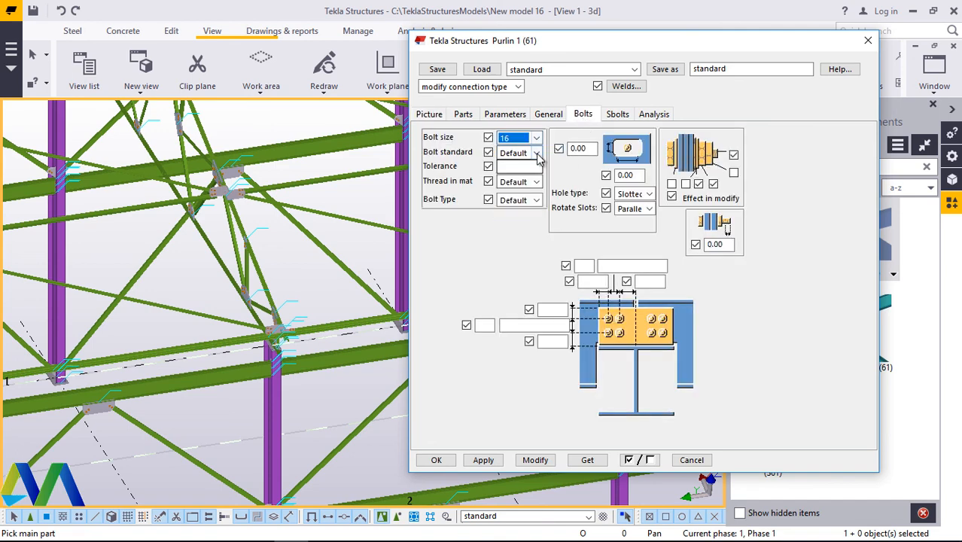
left_click(537, 153)
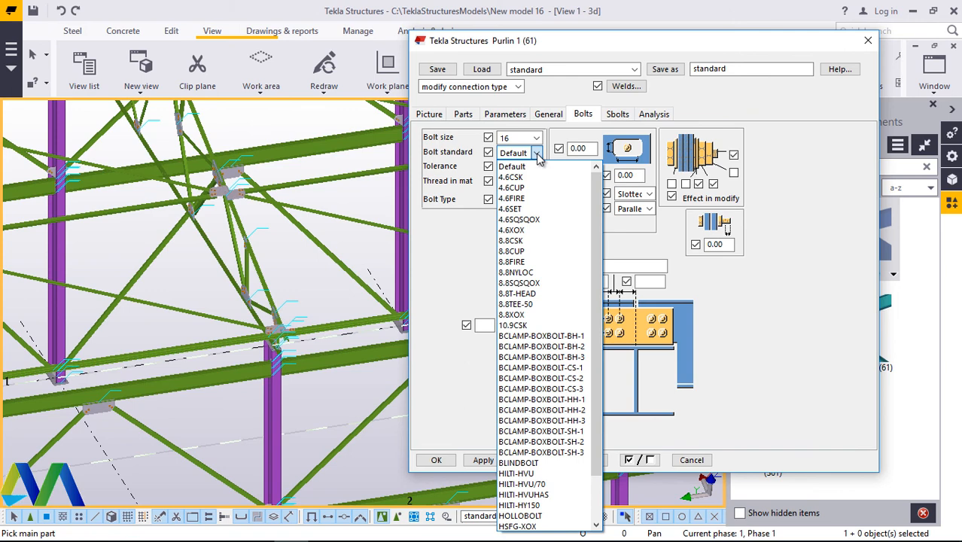
scroll(546, 316, "down", 2)
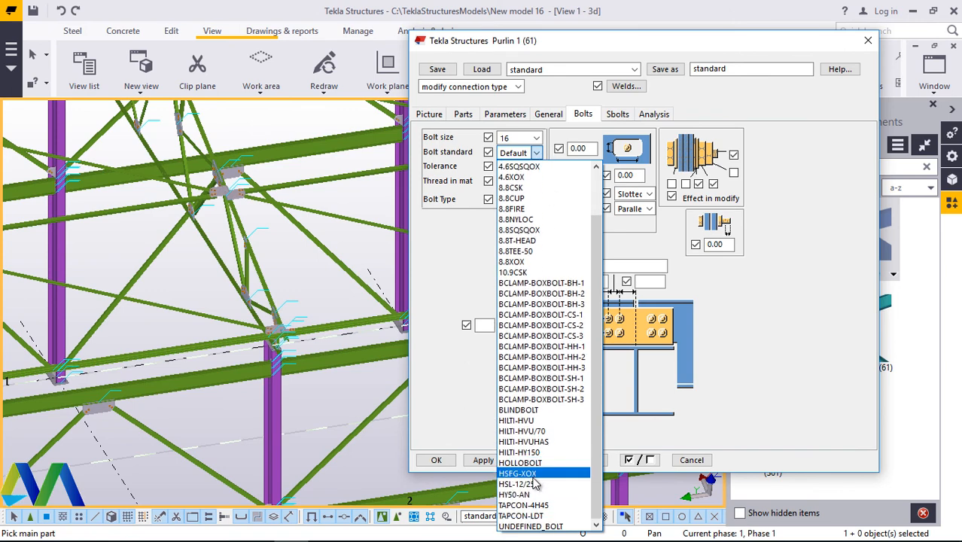
left_click(517, 473)
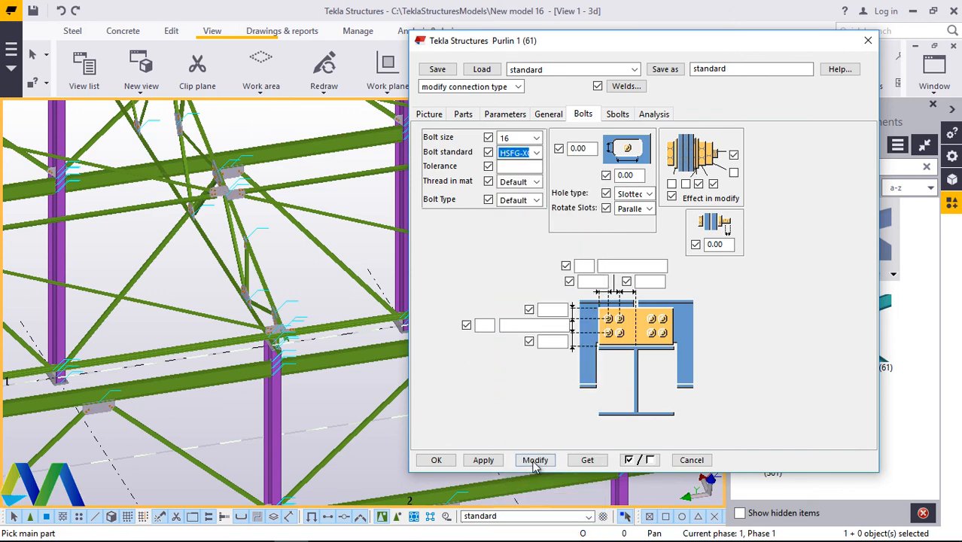
Step: Give the first bolt group a 30 mm upper edge distance and 1 vertical bolt row with 30 mm spacing, and accept the properties
left_click(561, 308)
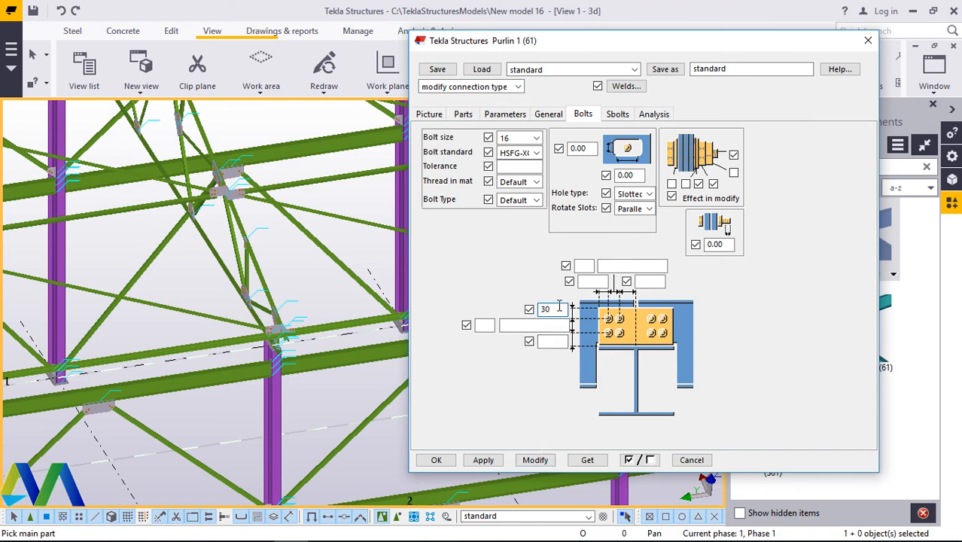
type("30")
left_click(485, 324)
left_click(511, 327)
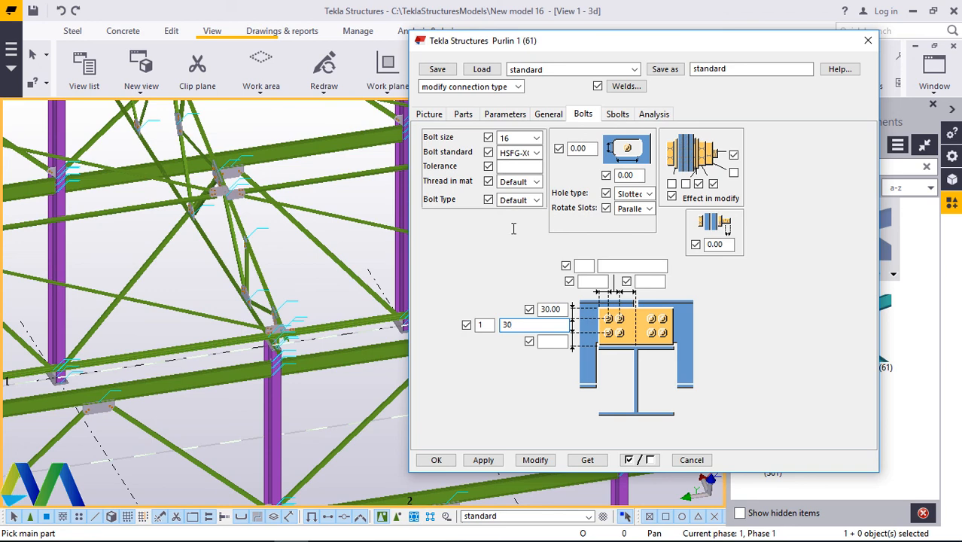
left_click(673, 185)
left_click(536, 460)
left_click(436, 460)
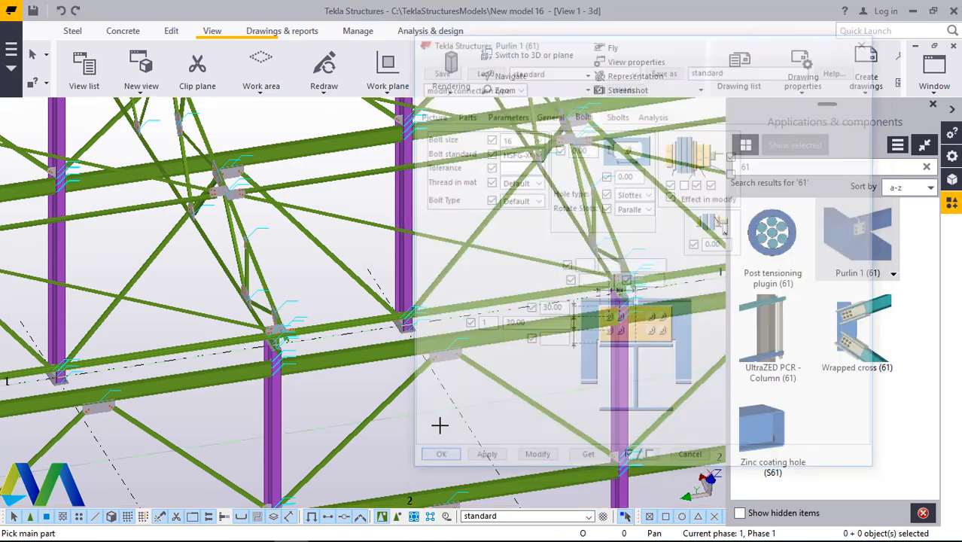
Step: Create the Purlin 1 (61) connection with the truss top chord's end as main part and the two adjoining eave purlins as secondary parts
scroll(554, 329, "down", 6)
scroll(470, 316, "up", 11)
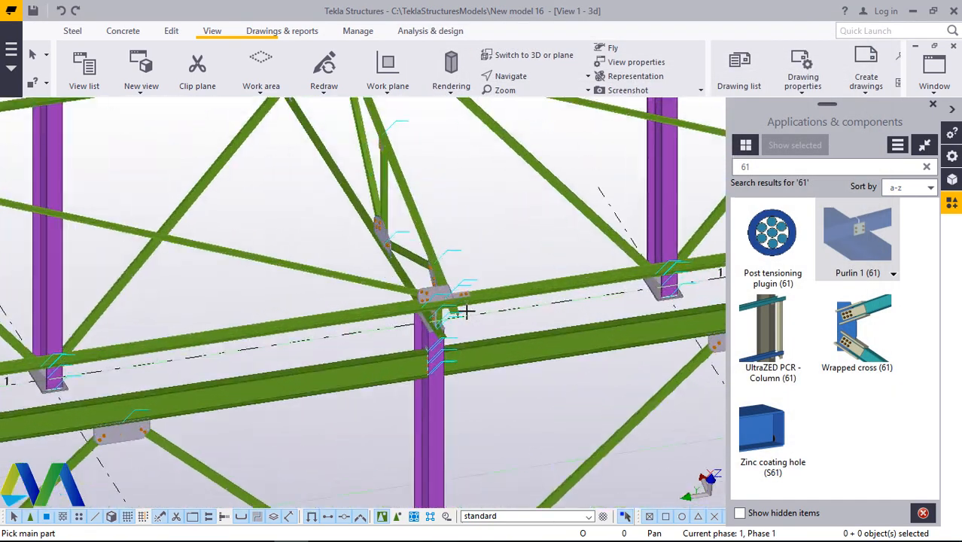
scroll(467, 311, "up", 10)
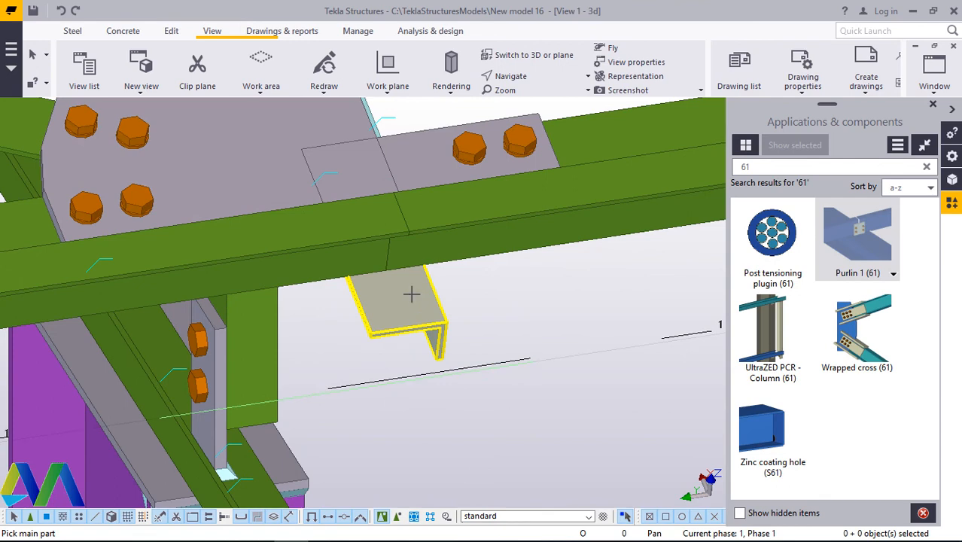
left_click(411, 294)
left_click(378, 264)
left_click(421, 258)
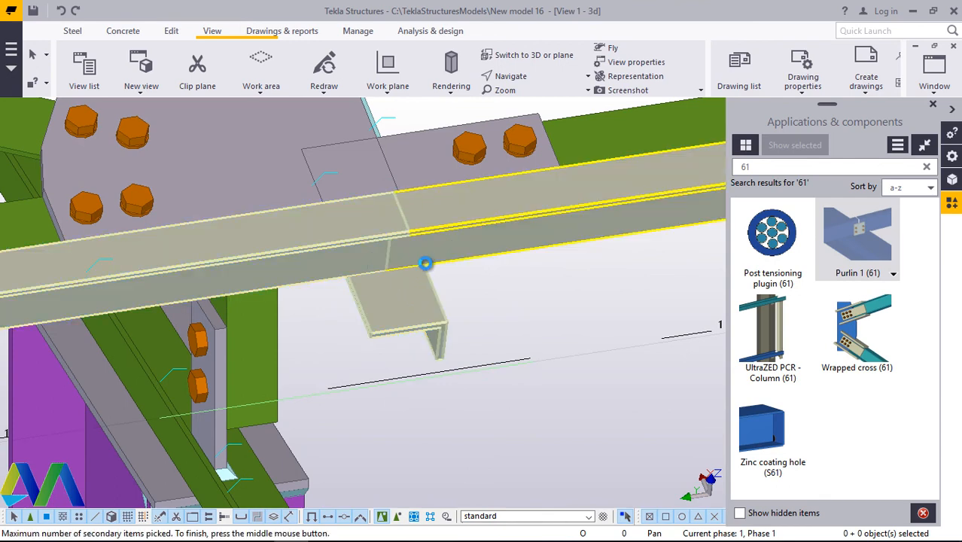
middle_click(426, 264)
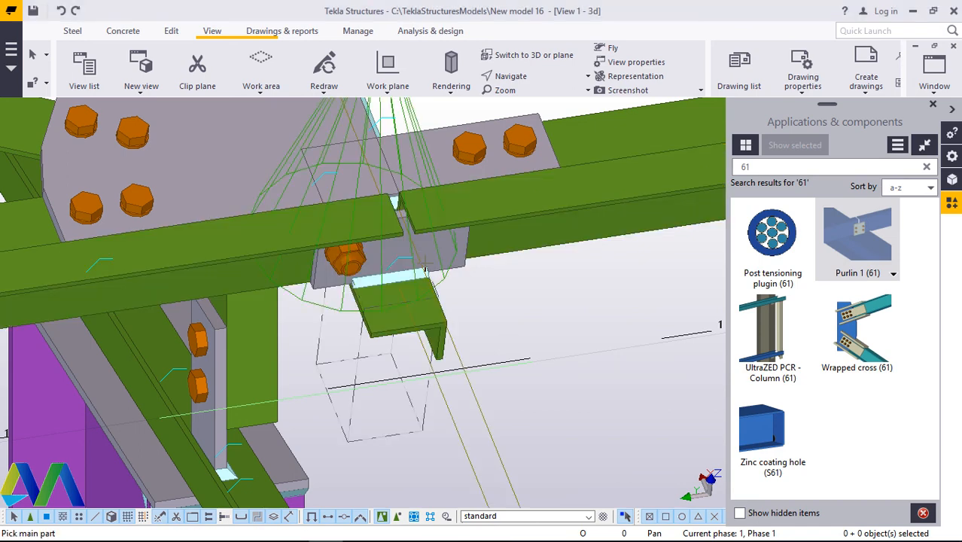
right_click(520, 294)
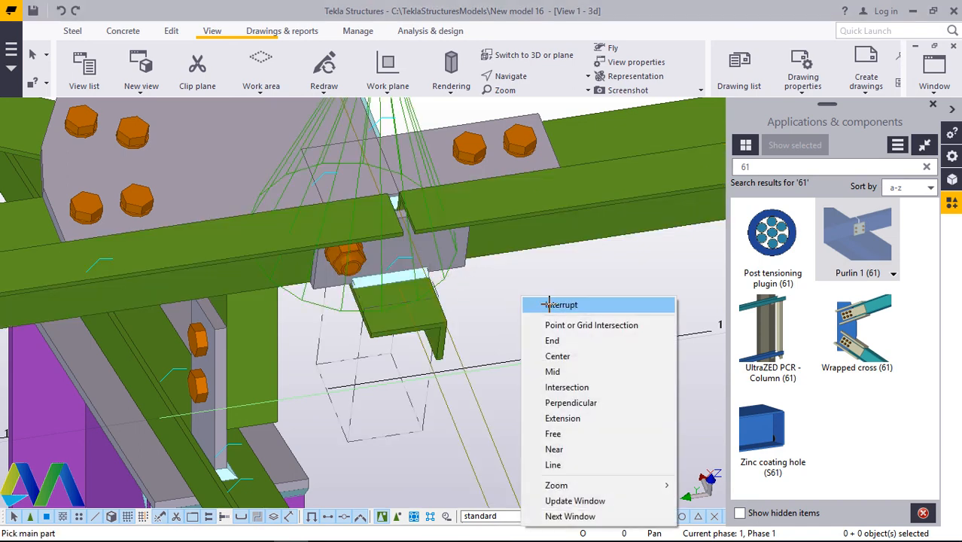
left_click(539, 300)
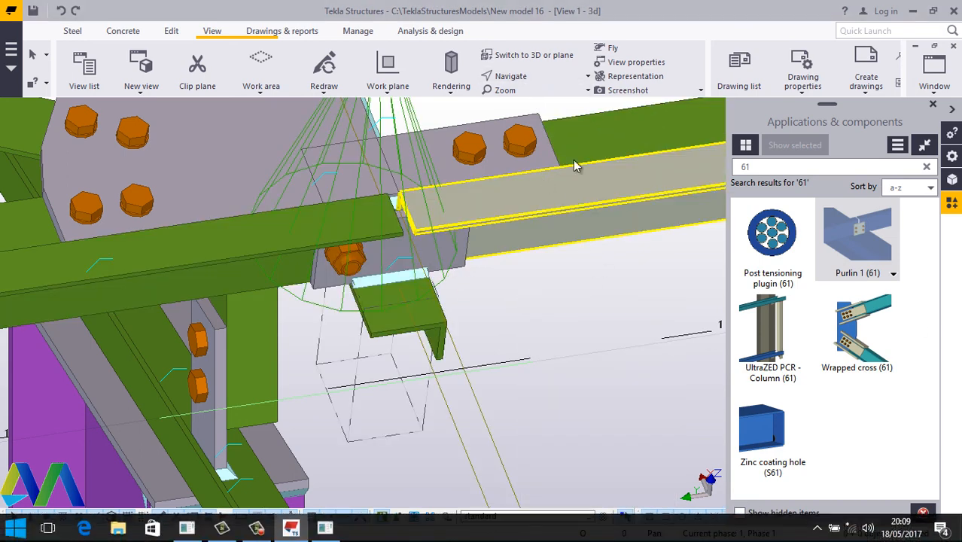
Step: Set a view point at the new purlin connection and examine the bolt and plate between the two purlin ends
left_click(504, 76)
left_click(519, 124)
left_click(407, 292)
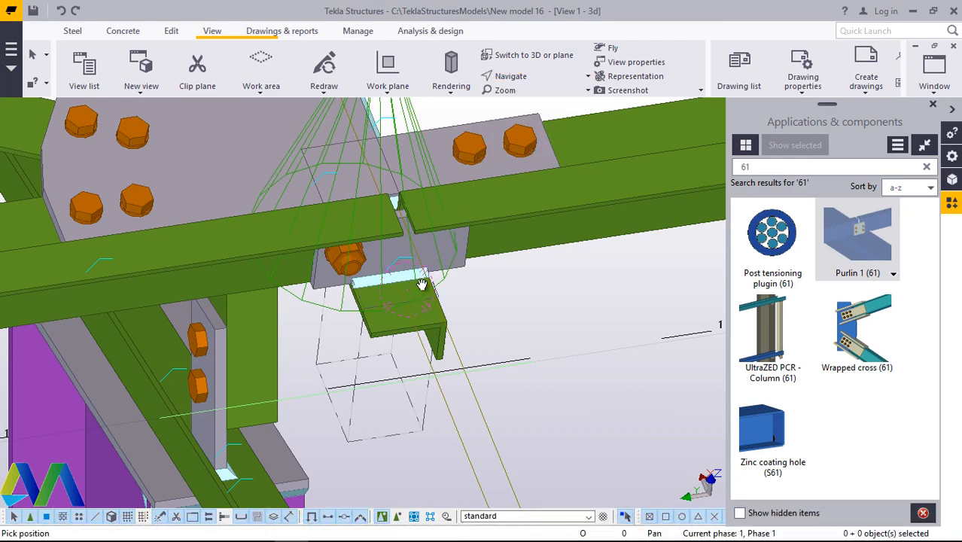
mouse_move(406, 292)
middle_mouse_down("ctrl")
mouse_move(495, 223)
mouse_move(574, 303)
mouse_move(607, 318)
mouse_move(494, 343)
mouse_move(376, 243)
mouse_move(295, 237)
mouse_move(382, 236)
middle_mouse_up("ctrl")
scroll(382, 236, "up", 4)
right_click(383, 236)
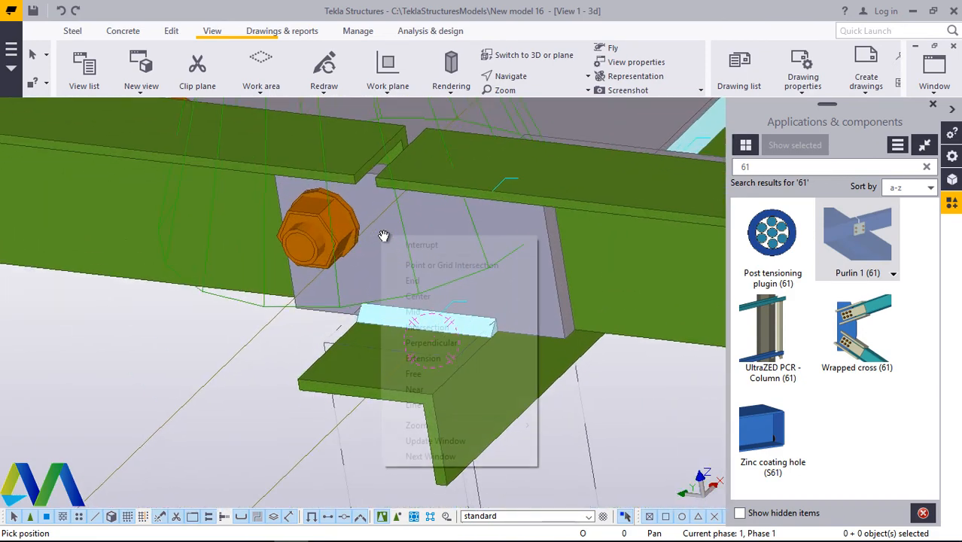
left_click(423, 245)
scroll(334, 221, "up", 6)
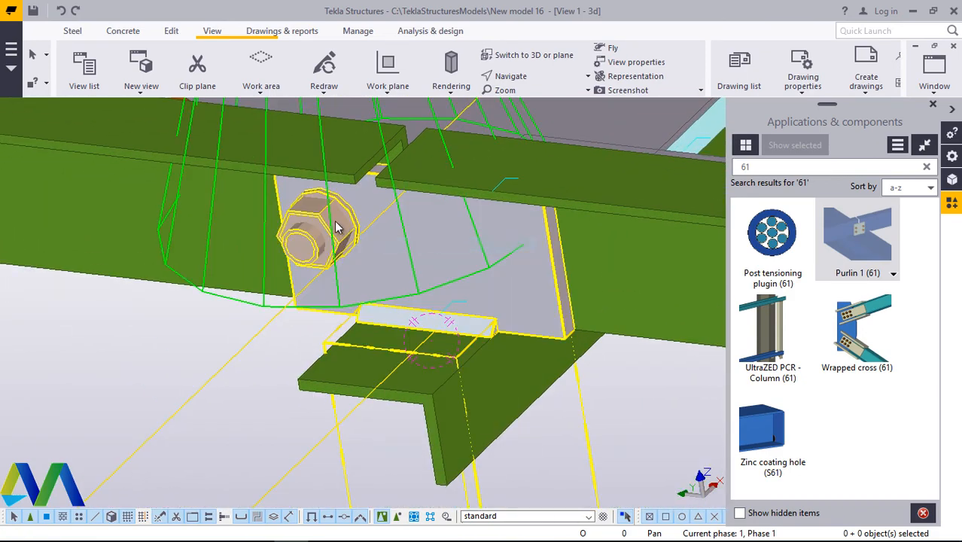
scroll(307, 238, "down", 6)
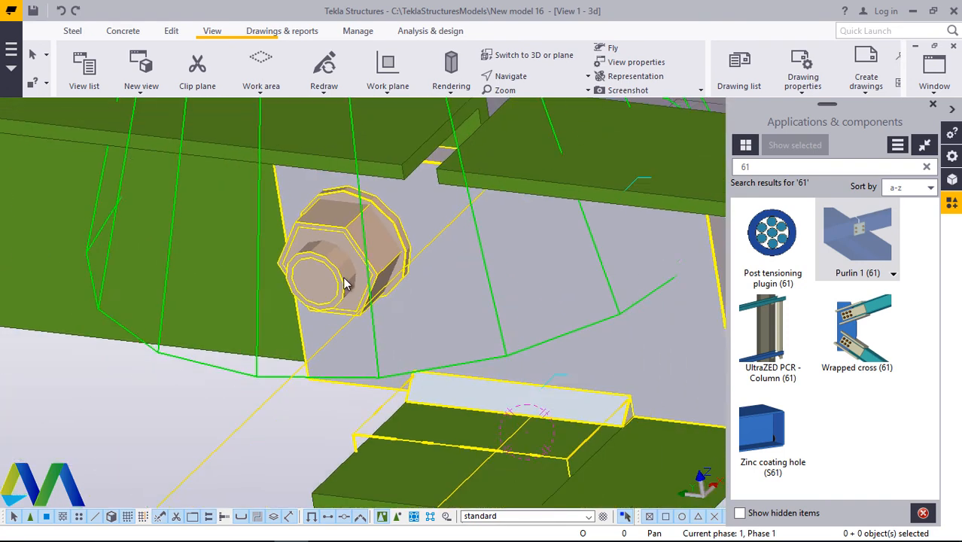
Step: Set the purlin connection's second bolt group to bolt size 16, standard HSFG-XOX, thread in material Yes and bolt type Site
double_click(335, 262)
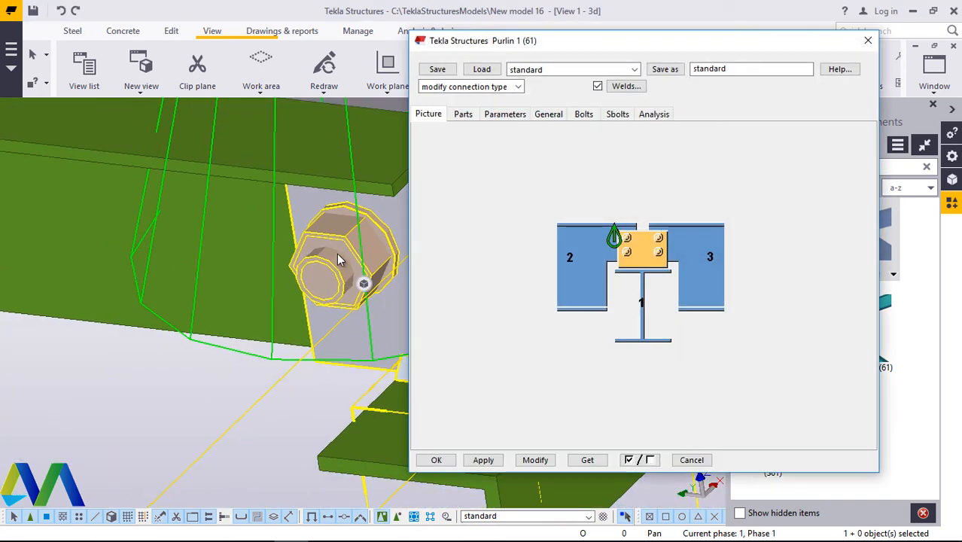
left_click(618, 116)
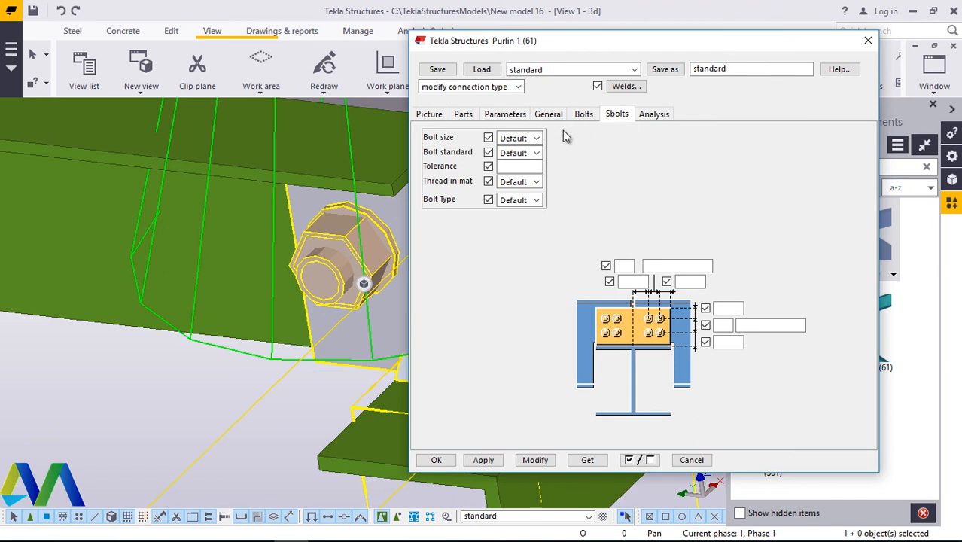
left_click(536, 139)
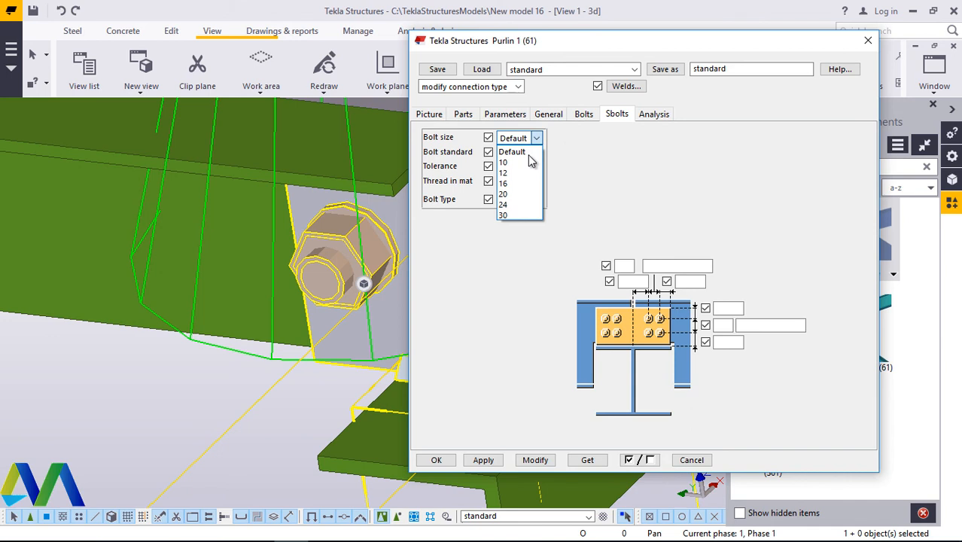
left_click(523, 184)
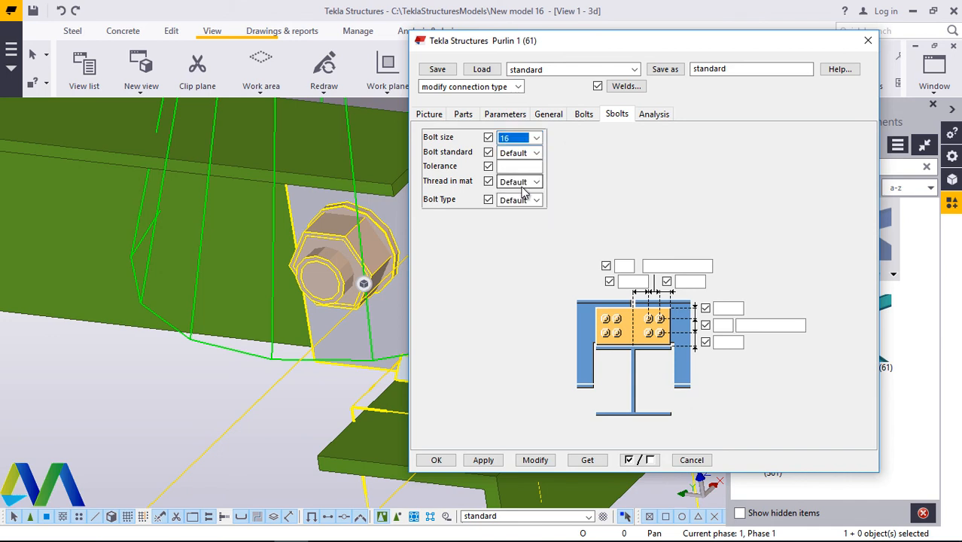
left_click(536, 153)
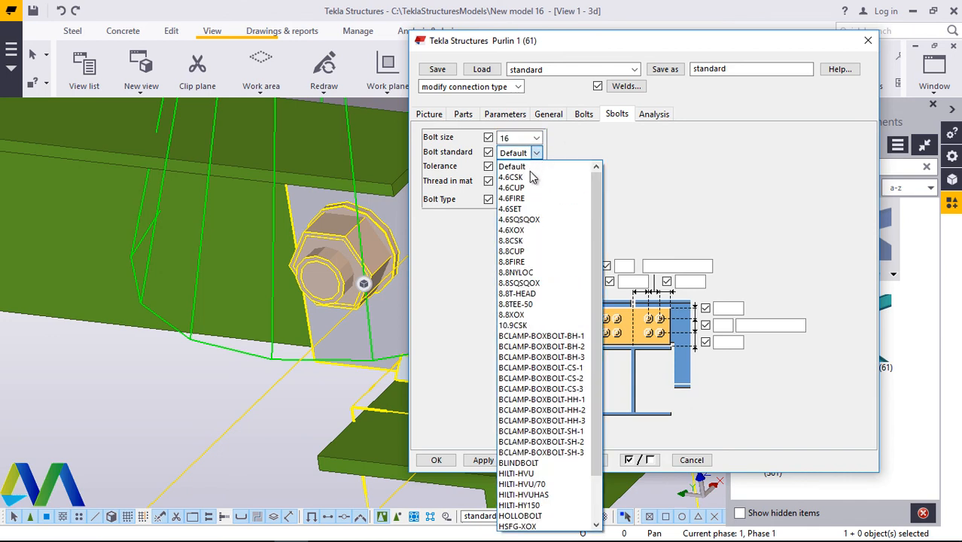
left_click(527, 526)
left_click(536, 182)
left_click(539, 222)
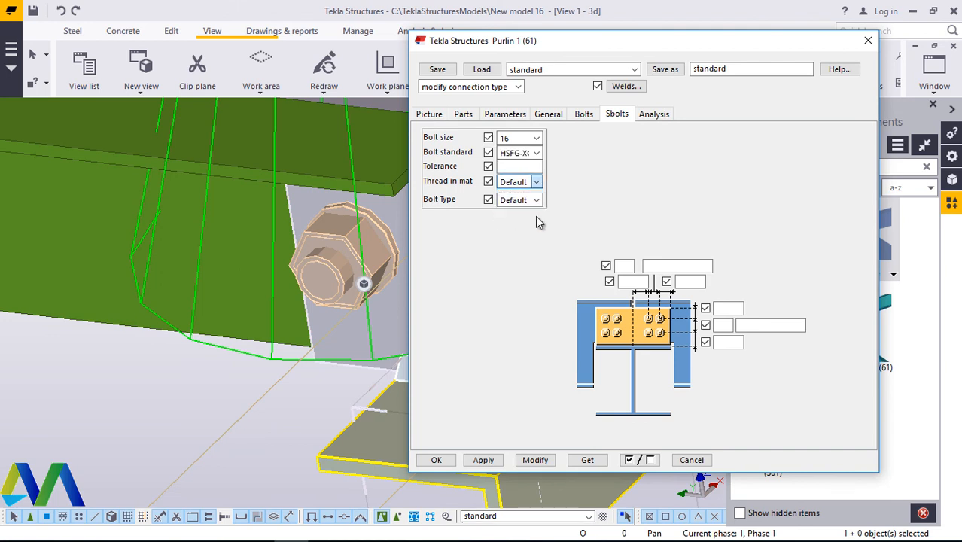
left_click(536, 200)
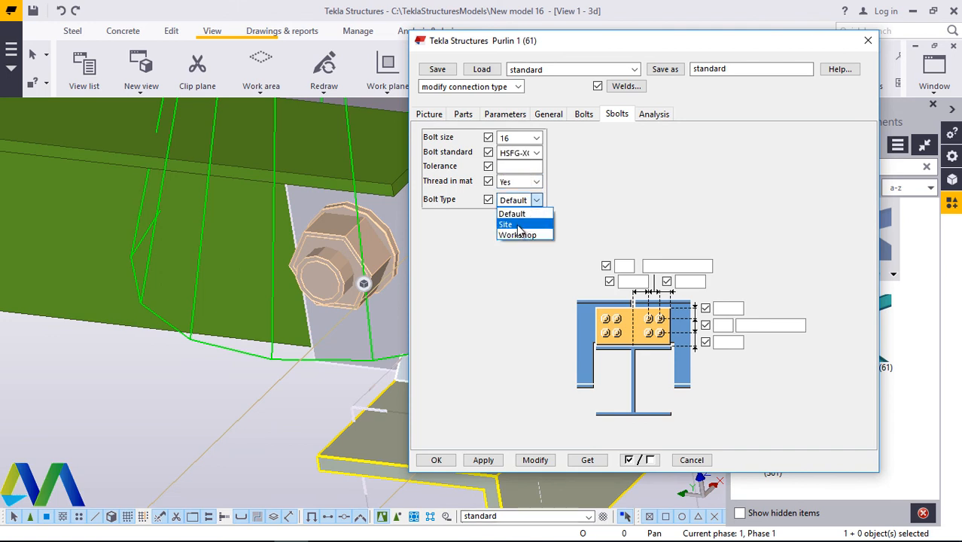
left_click(518, 225)
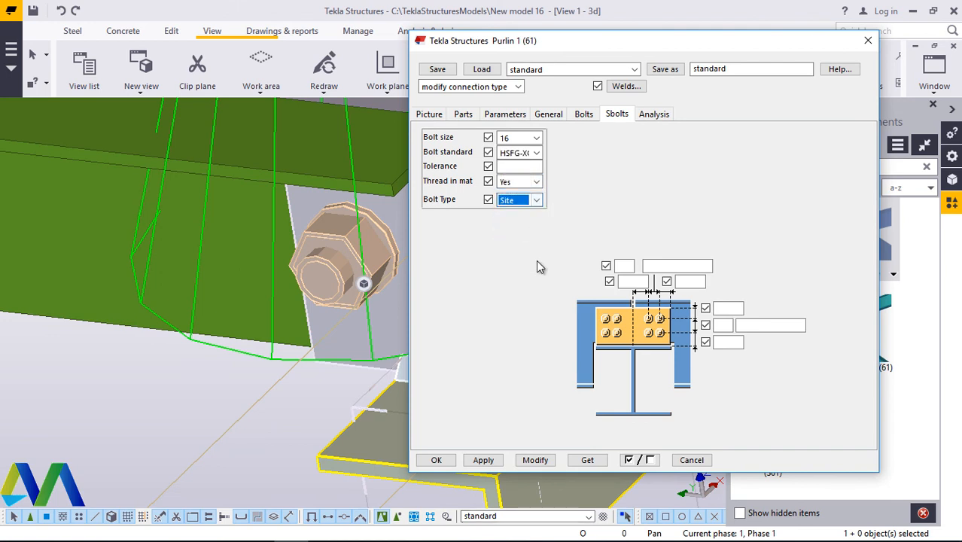
Step: Set the second bolt group to 1 vertical row with 30 mm spacing, modify the connection and check its bolt
left_click(723, 325)
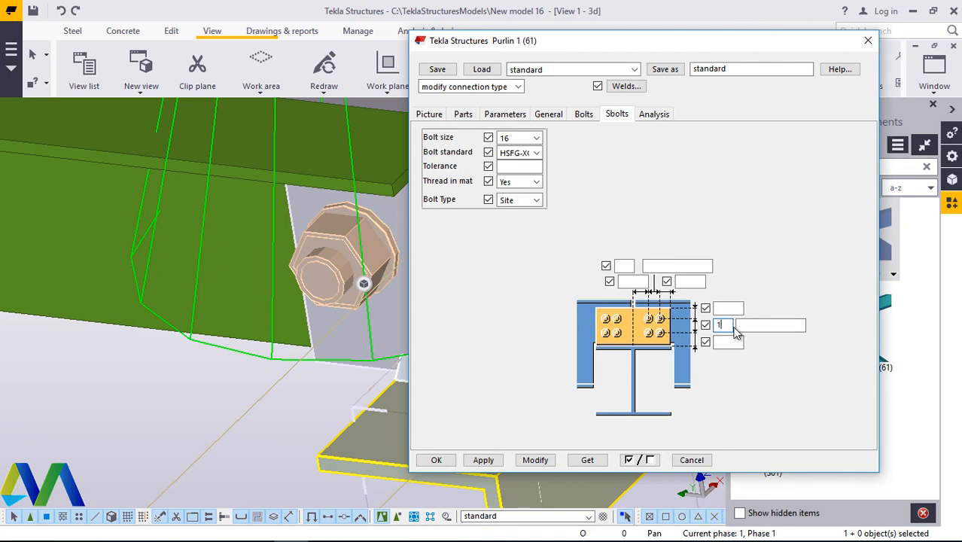
type("1")
left_click(755, 326)
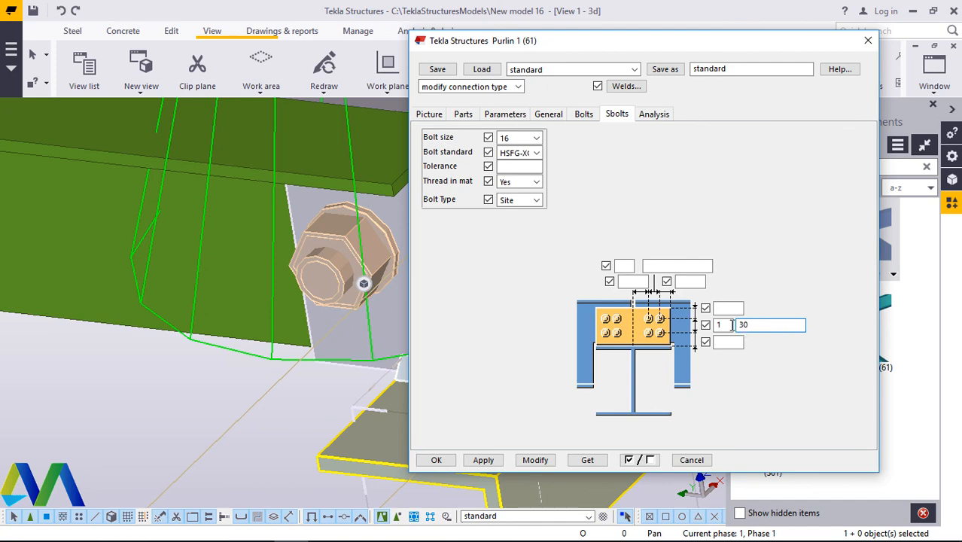
left_click(535, 460)
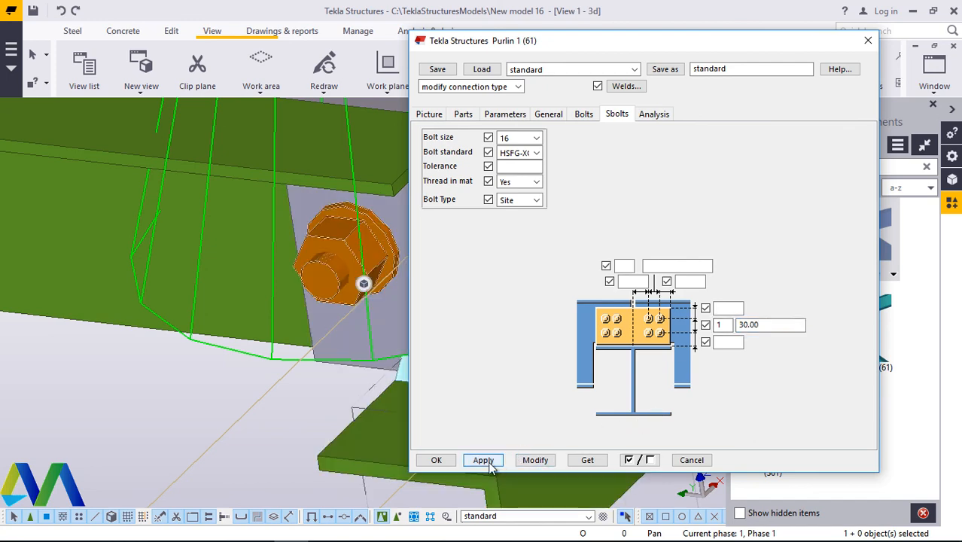
left_click(435, 460)
scroll(369, 271, "up", 2)
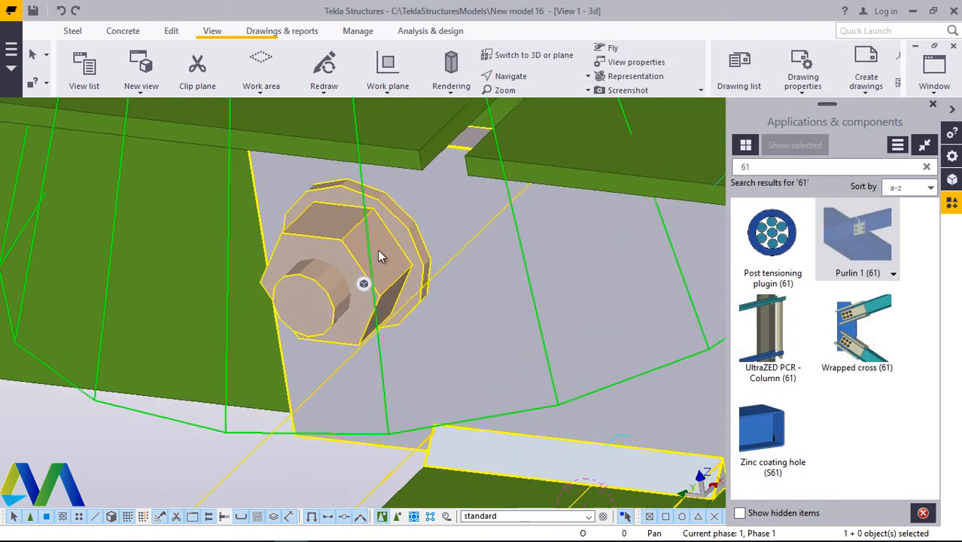
scroll(378, 251, "down", 5)
scroll(396, 269, "up", 4)
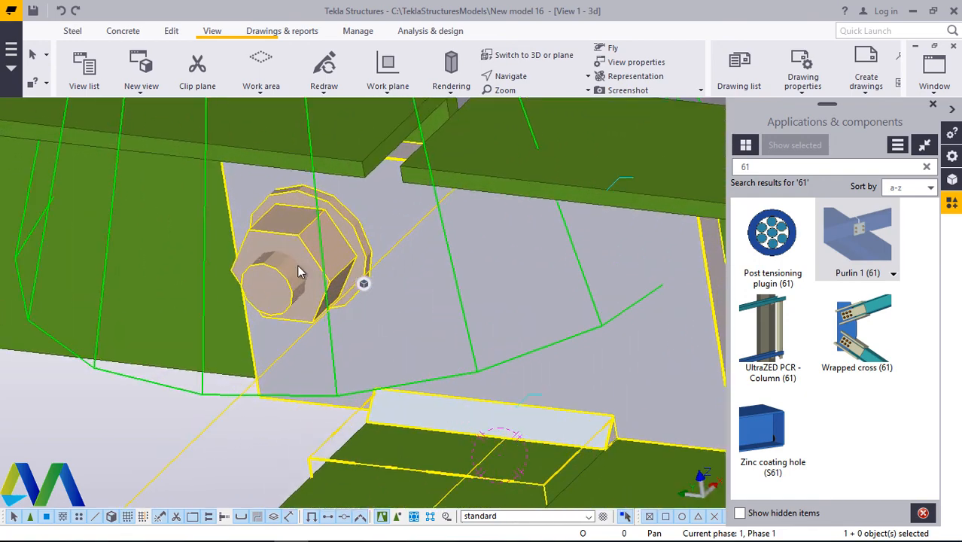
Step: Examine the eave purlins along the row of trusses and bring a bolted purlin joint at a top chord's end into view
scroll(287, 258, "down", 1)
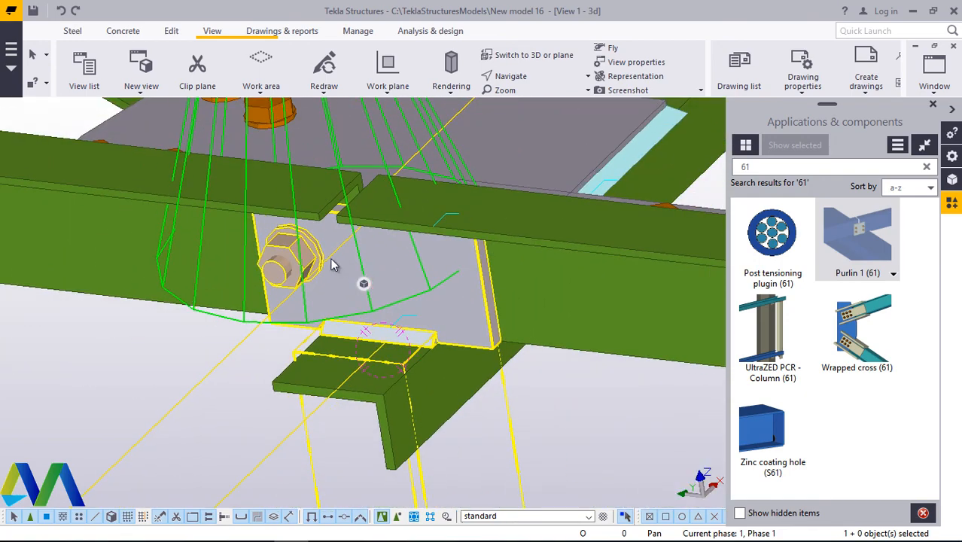
scroll(294, 263, "down", 10)
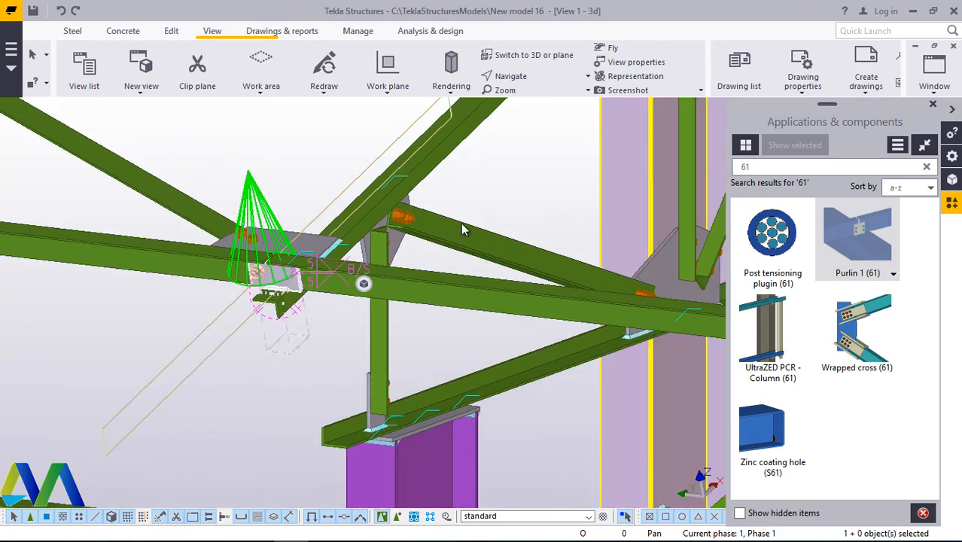
scroll(222, 263, "down", 10)
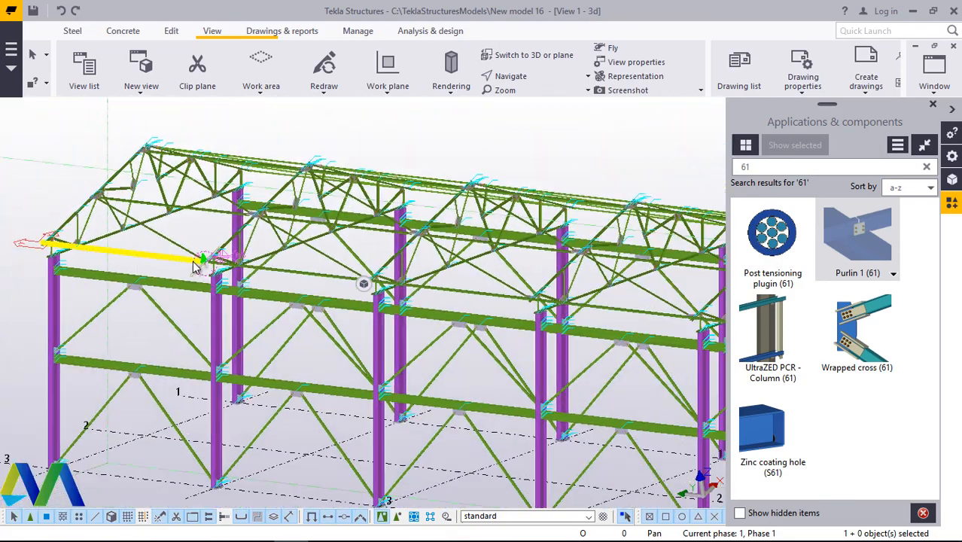
scroll(445, 275, "up", 10)
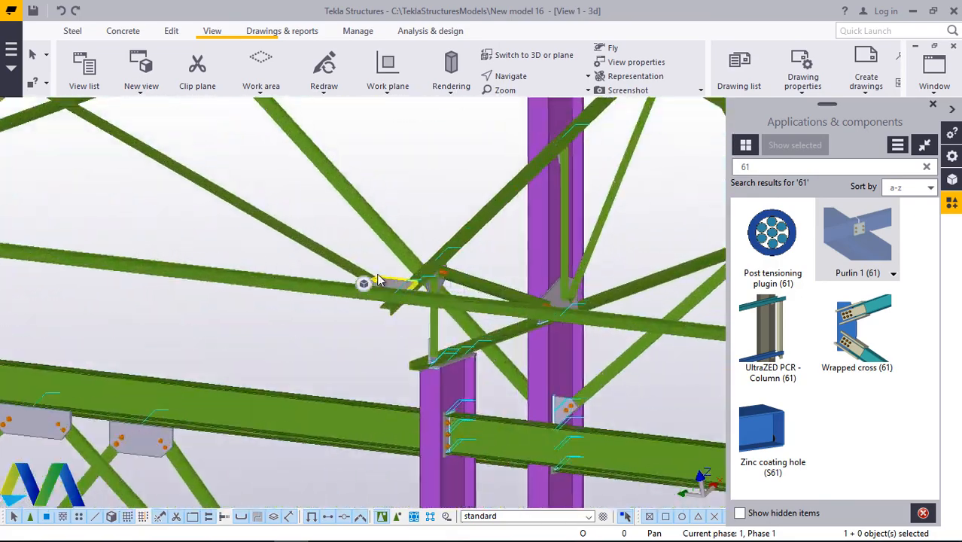
scroll(196, 305, "down", 5)
scroll(439, 371, "up", 5)
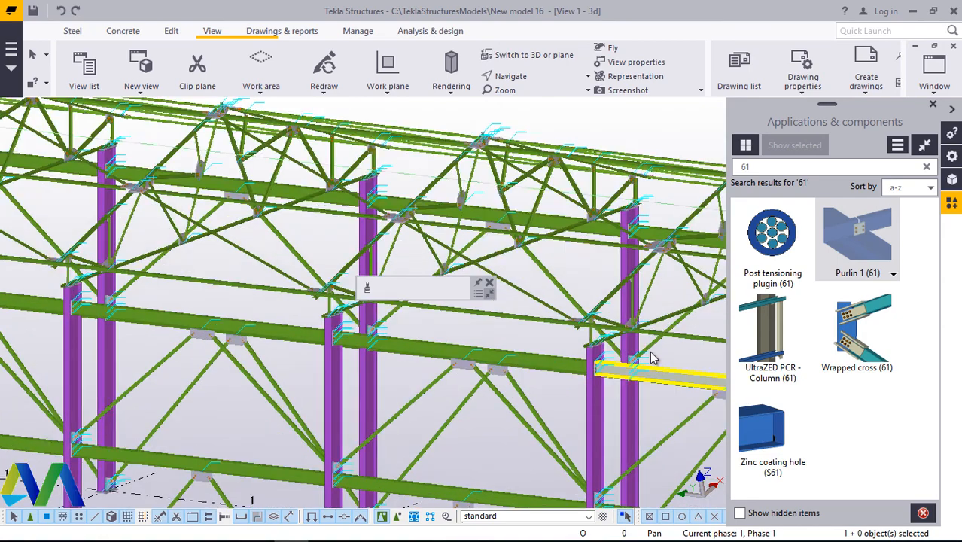
scroll(237, 377, "down", 5)
scroll(661, 398, "up", 5)
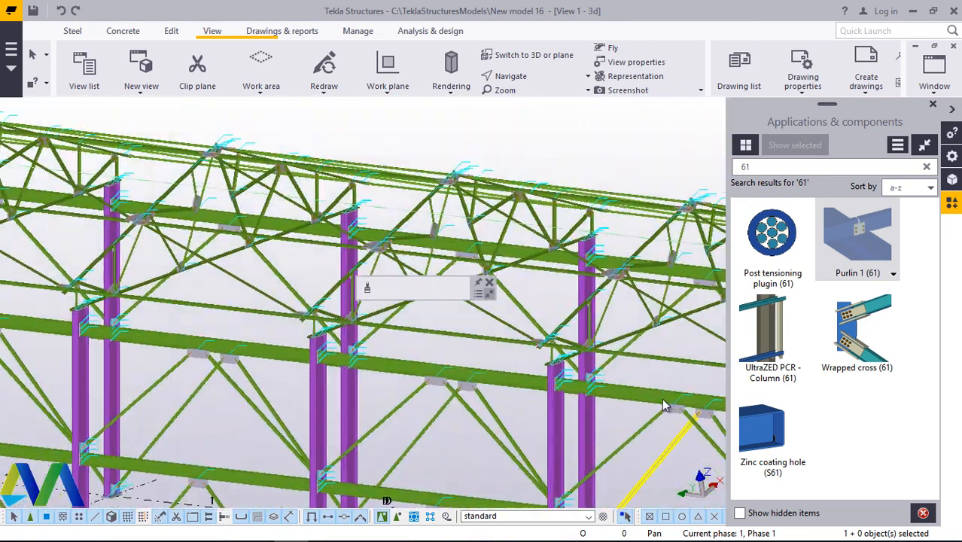
scroll(393, 362, "down", 3)
scroll(482, 350, "up", 5)
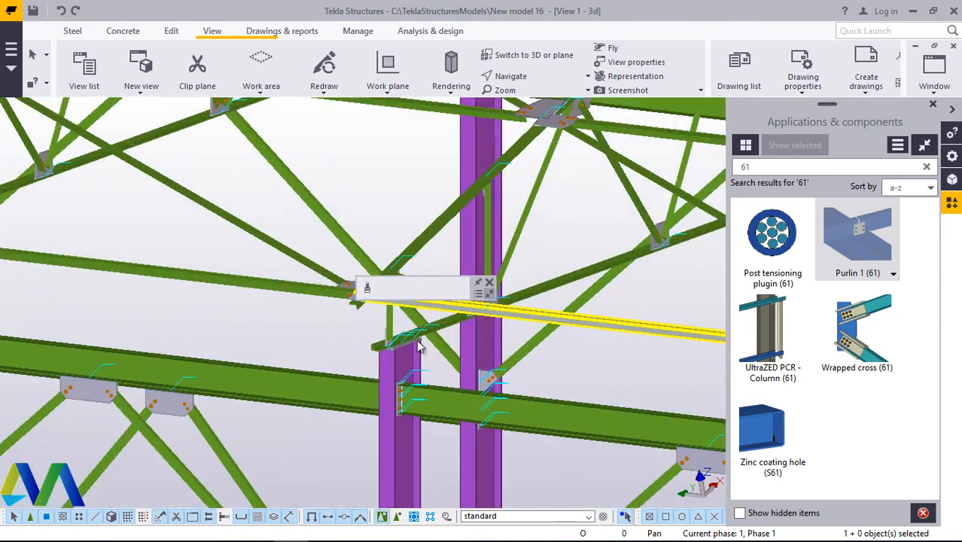
scroll(331, 380, "down", 2)
scroll(337, 330, "up", 10)
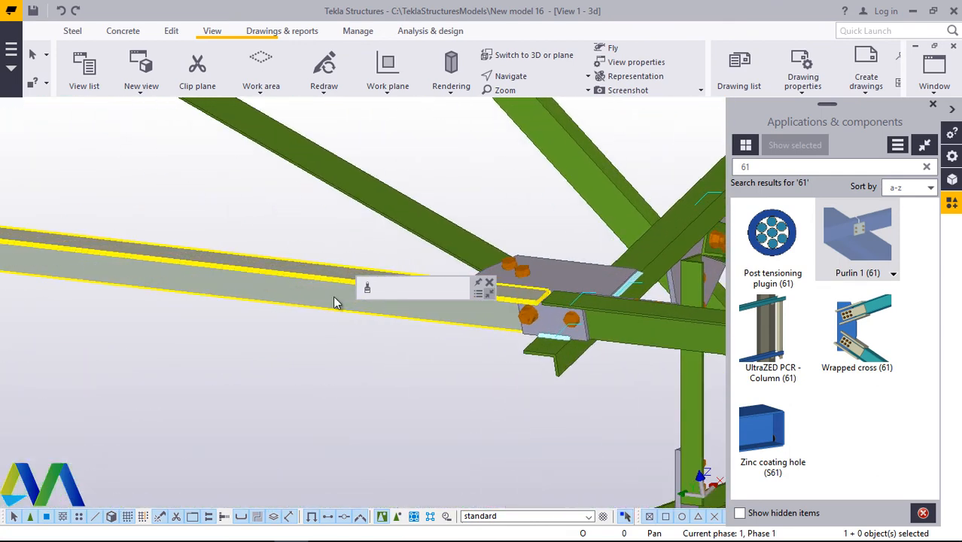
Step: Review the first and second bolt group settings of this purlin connection and inspect its plate and two bolts
double_click(561, 329)
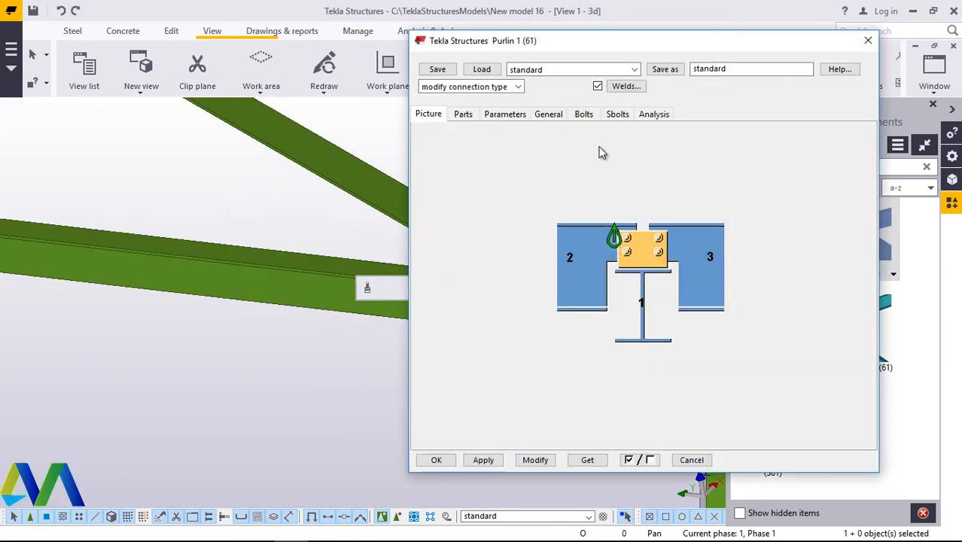
left_click(621, 117)
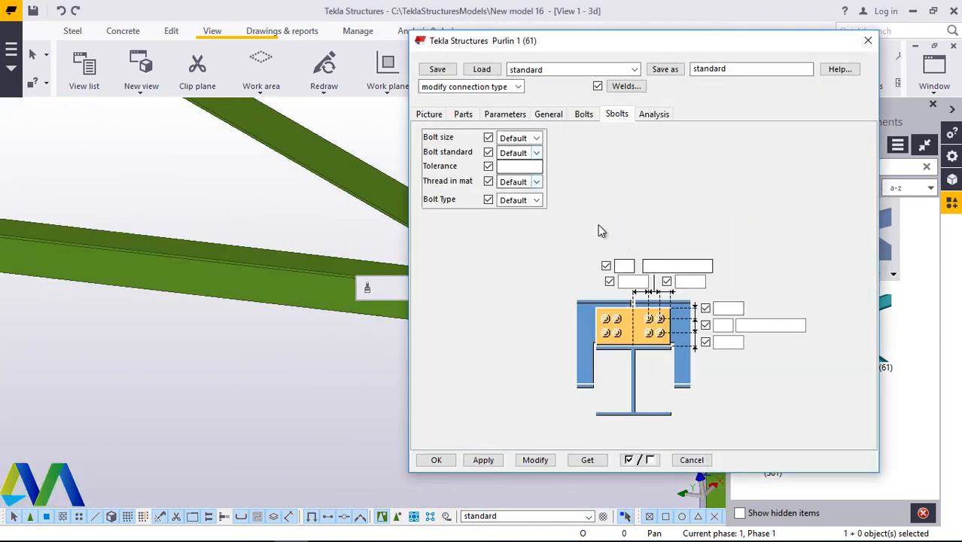
left_click(583, 114)
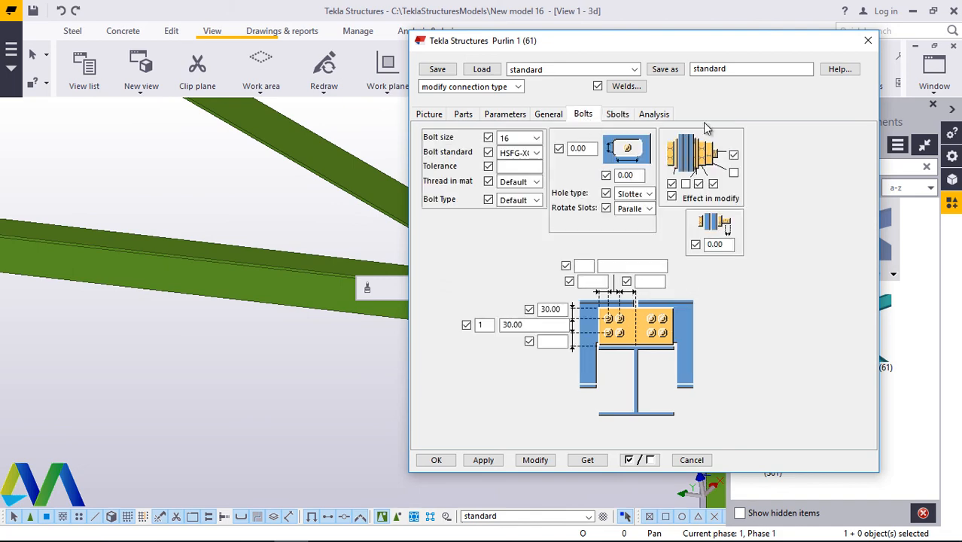
left_click(869, 42)
scroll(585, 301, "up", 5)
scroll(555, 369, "down", 4)
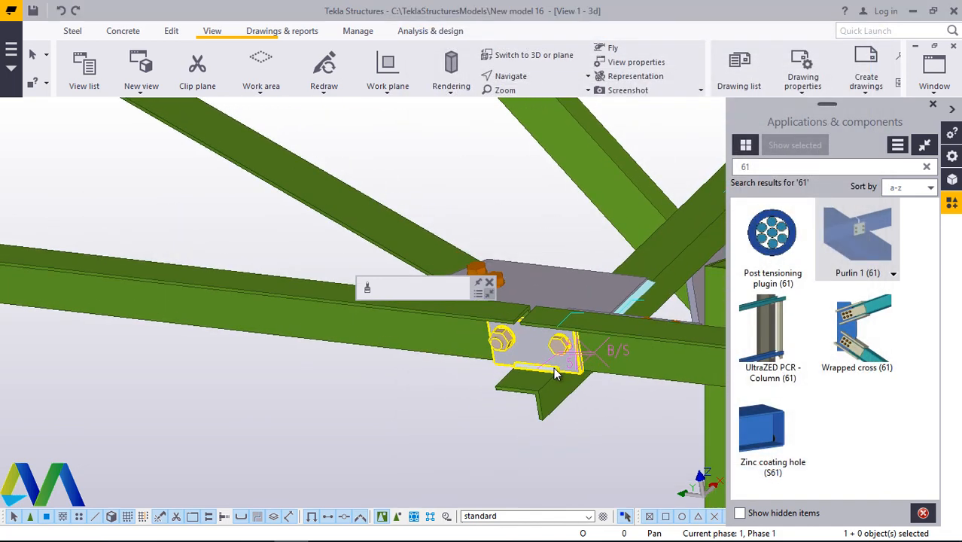
scroll(554, 367, "up", 5)
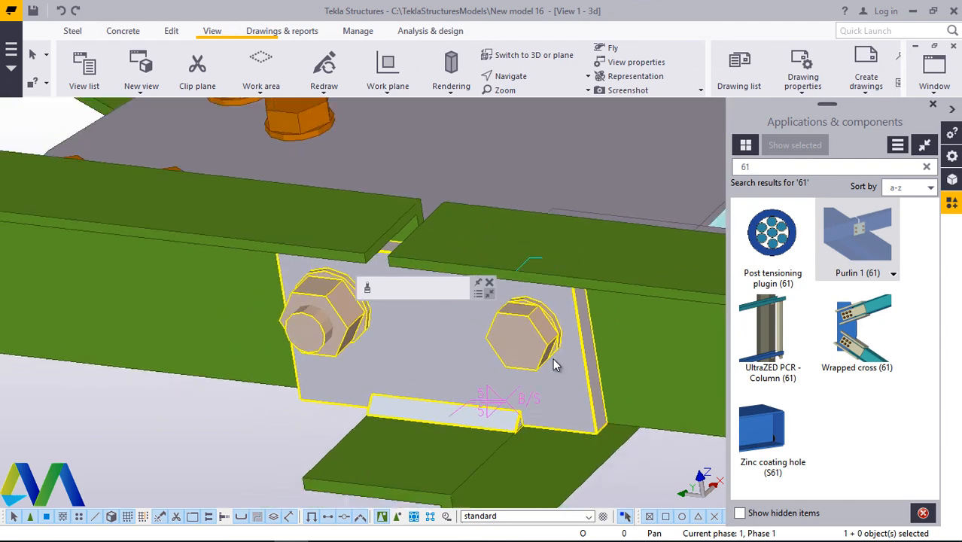
scroll(553, 358, "down", 3)
Step: Accept the existing connection's settings and create Purlin 1 (61) between the next truss's top chord end and its two adjoining eave purlins
double_click(508, 351)
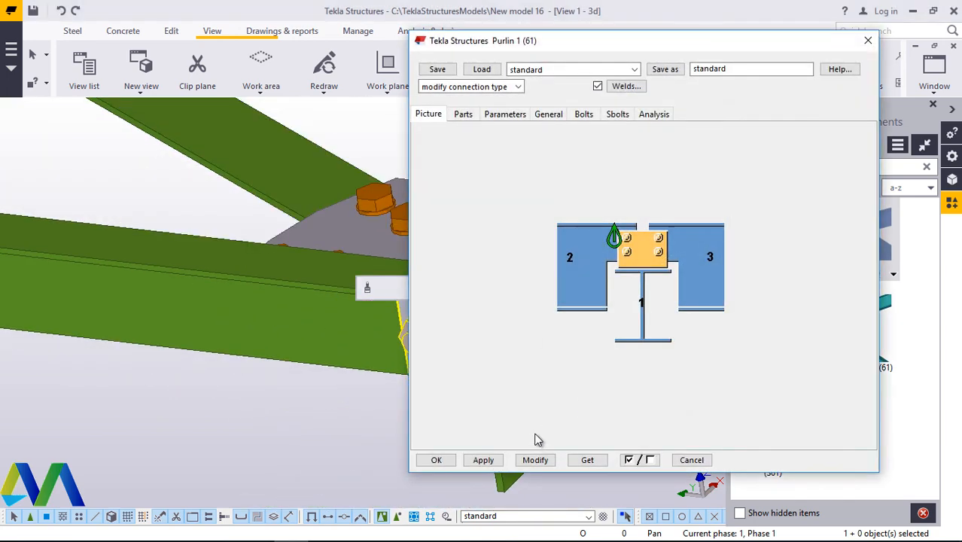
left_click(442, 461)
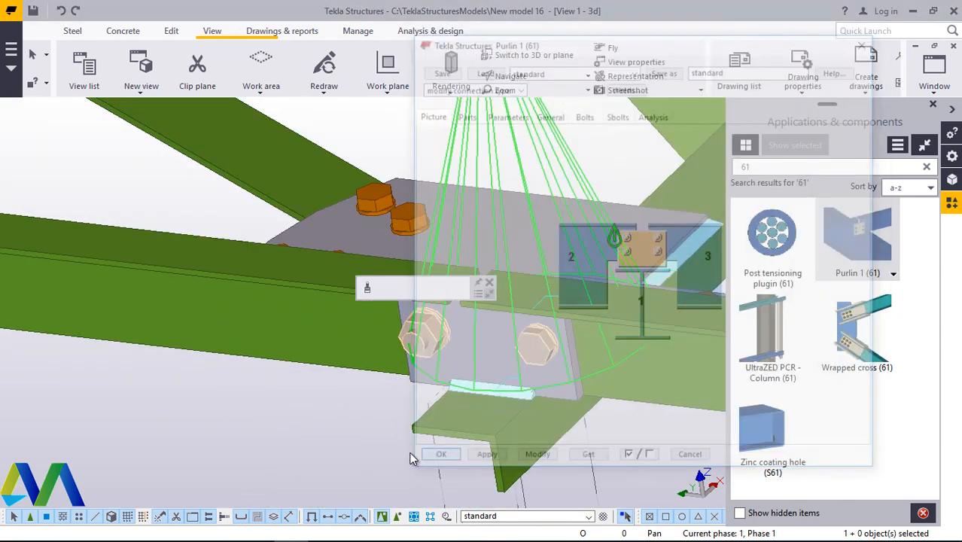
scroll(557, 399, "down", 8)
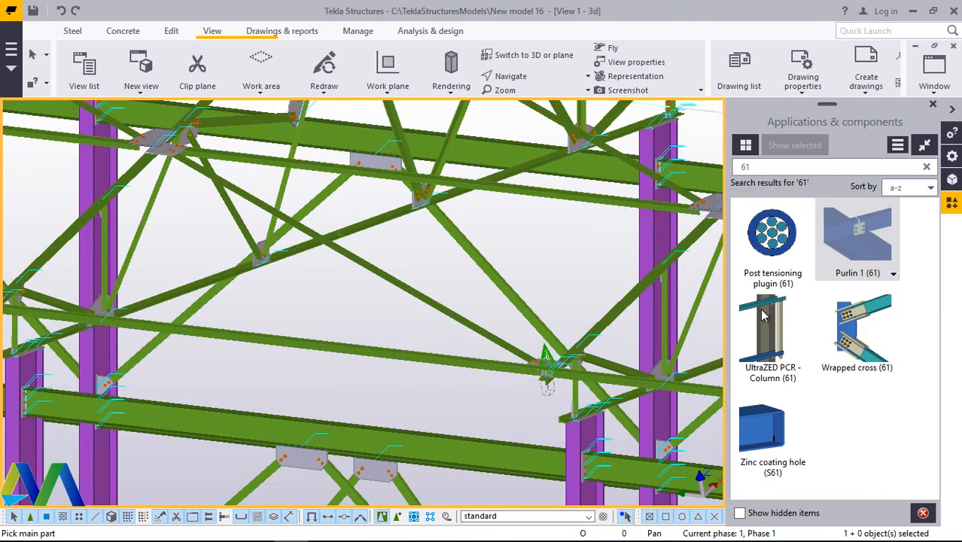
scroll(521, 332, "down", 6)
scroll(451, 333, "up", 3)
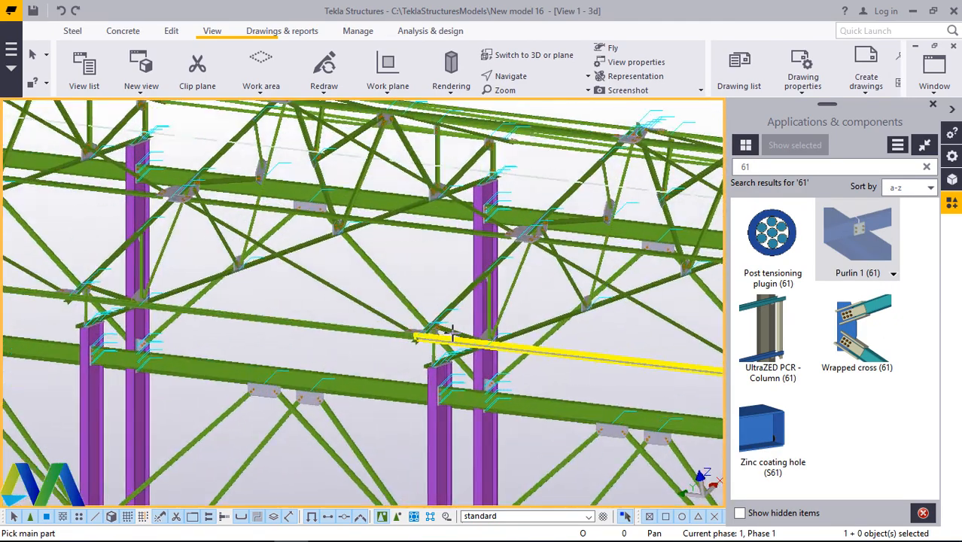
scroll(452, 334, "up", 10)
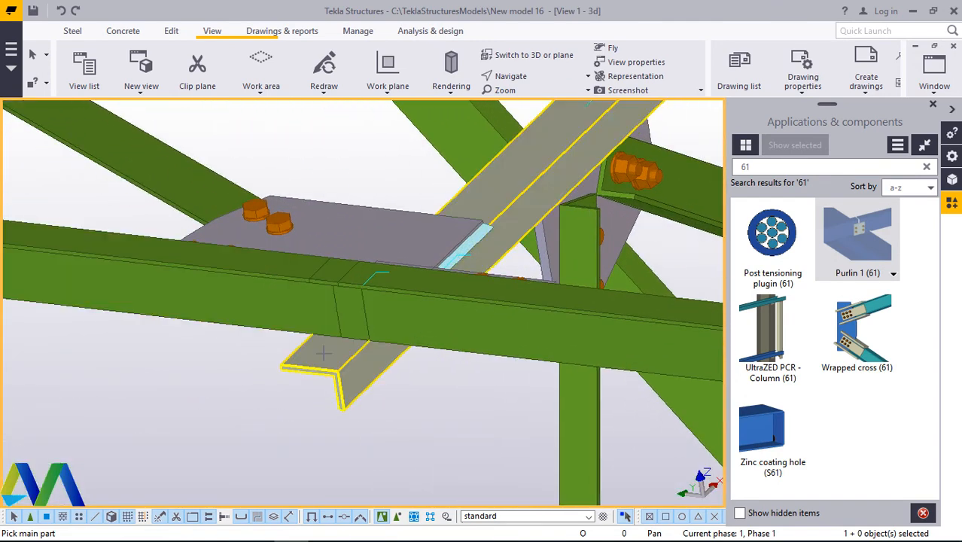
left_click(323, 352)
left_click(309, 306)
middle_click(310, 306)
scroll(309, 306, "down", 10)
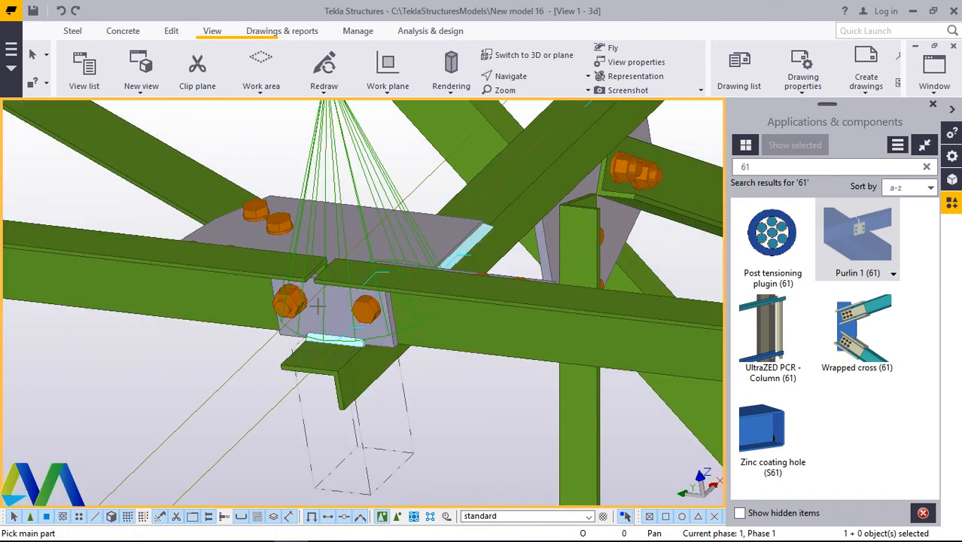
right_click(253, 182)
left_click(292, 193)
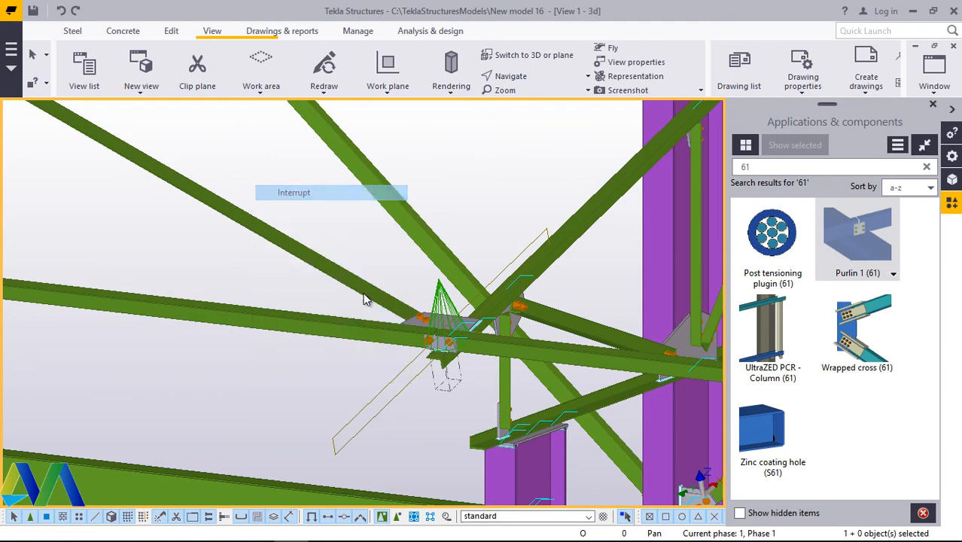
Step: Create the Purlin 1 (61) connection one truss further along the eave, with the top chord as main part and both purlins as secondary parts
scroll(493, 336, "down", 5)
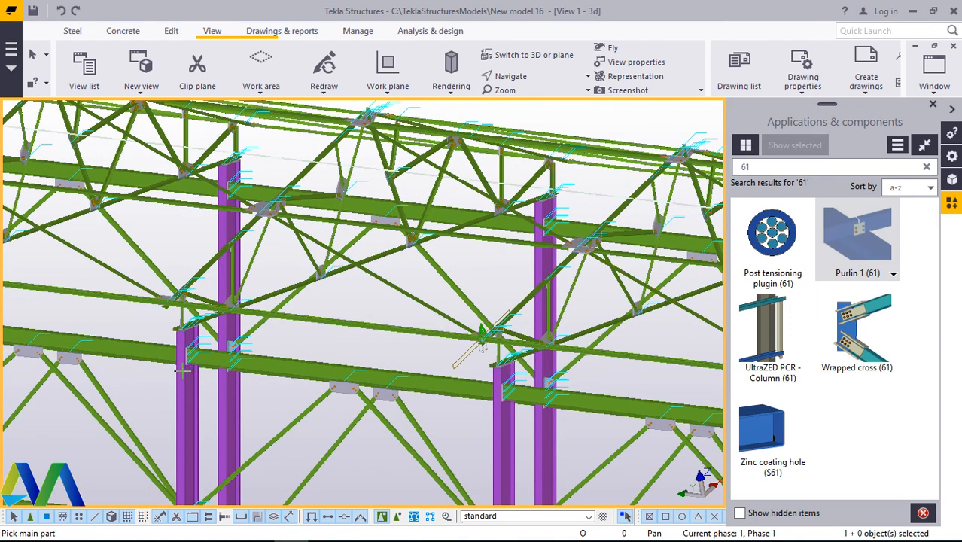
scroll(182, 370, "up", 10)
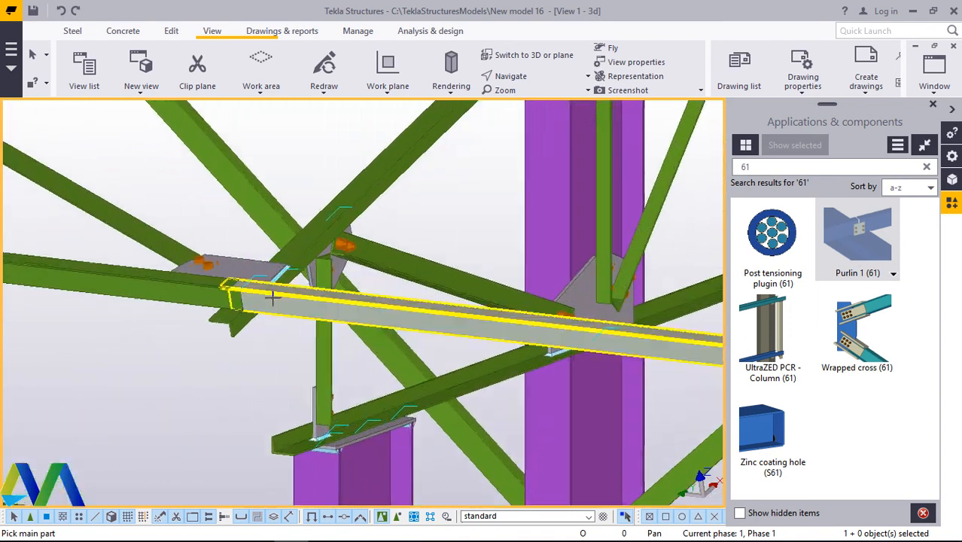
scroll(272, 298, "up", 8)
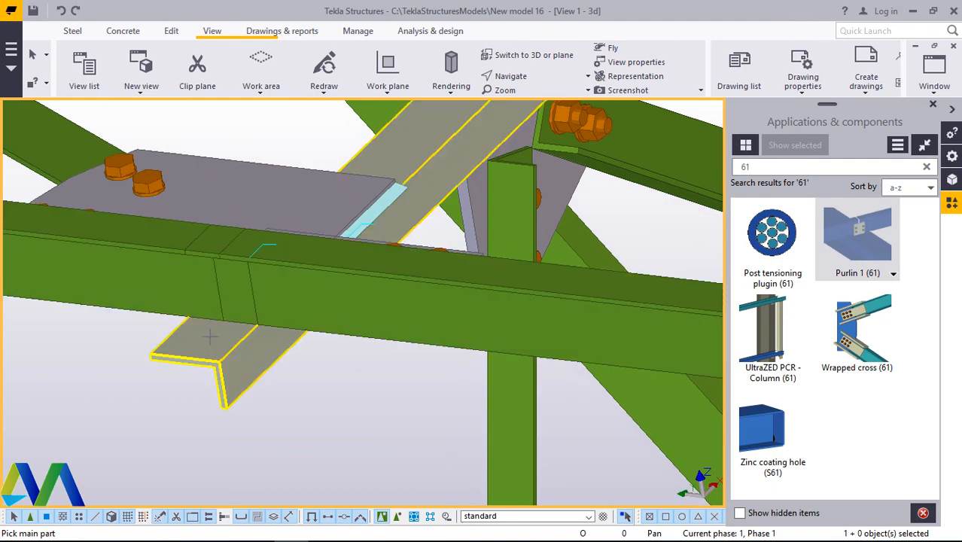
left_click(209, 336)
middle_click(188, 287)
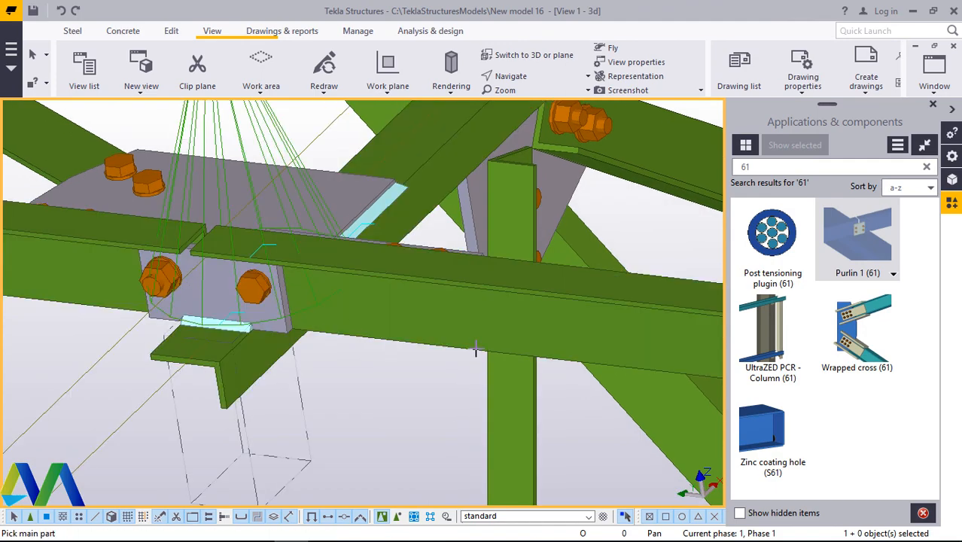
Step: Join the two eave purlins to the top chord end of the following truss with the Purlin 1 (61) connection
scroll(475, 349, "down", 10)
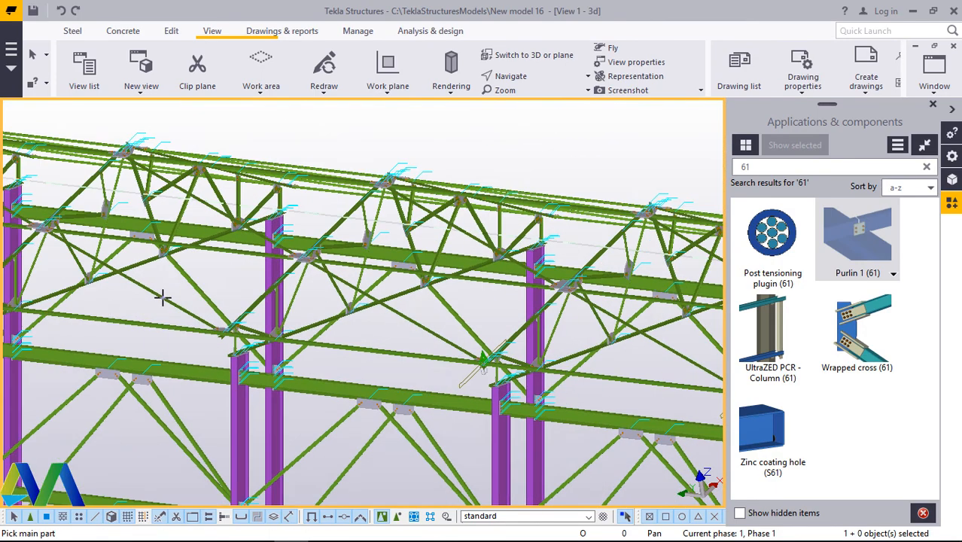
scroll(279, 354, "up", 10)
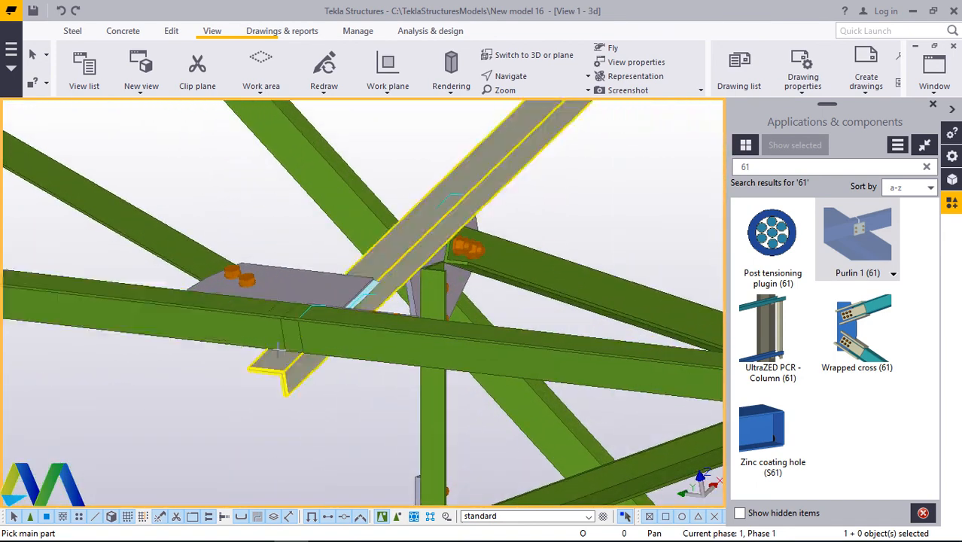
scroll(279, 349, "up", 5)
left_click(308, 308)
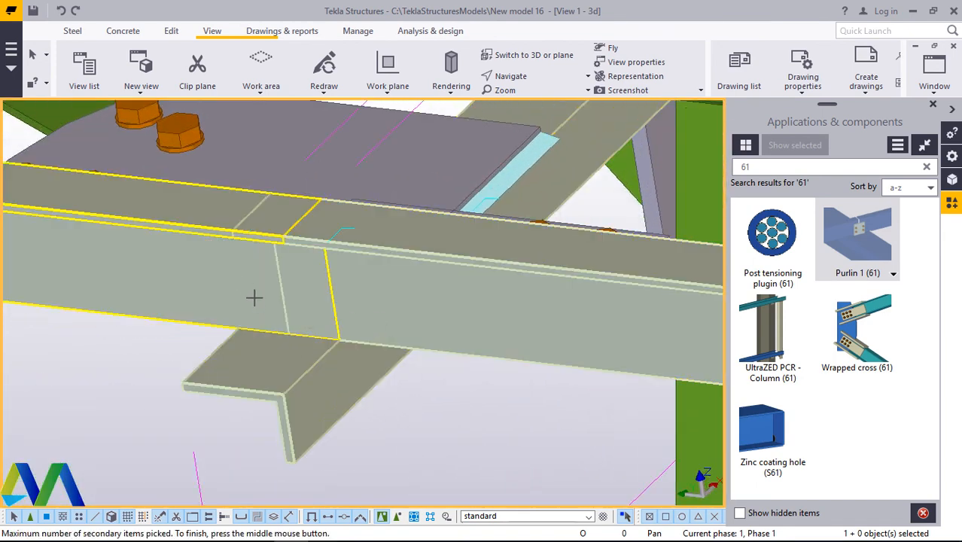
middle_click(254, 298)
Step: Add another Purlin 1 (61) connection at the next unconnected truss, picking its top chord end and the two eave purlins meeting there
scroll(456, 316, "down", 15)
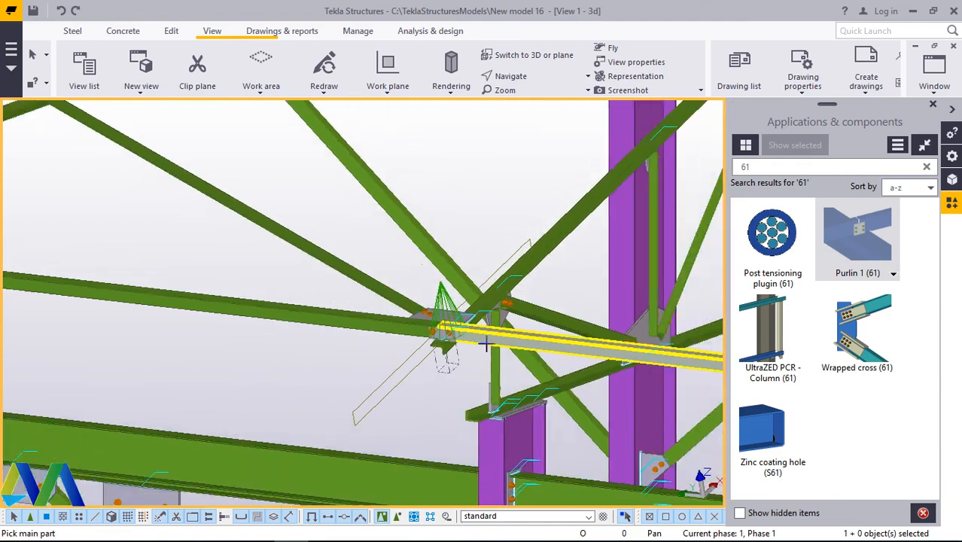
scroll(120, 286, "up", 12)
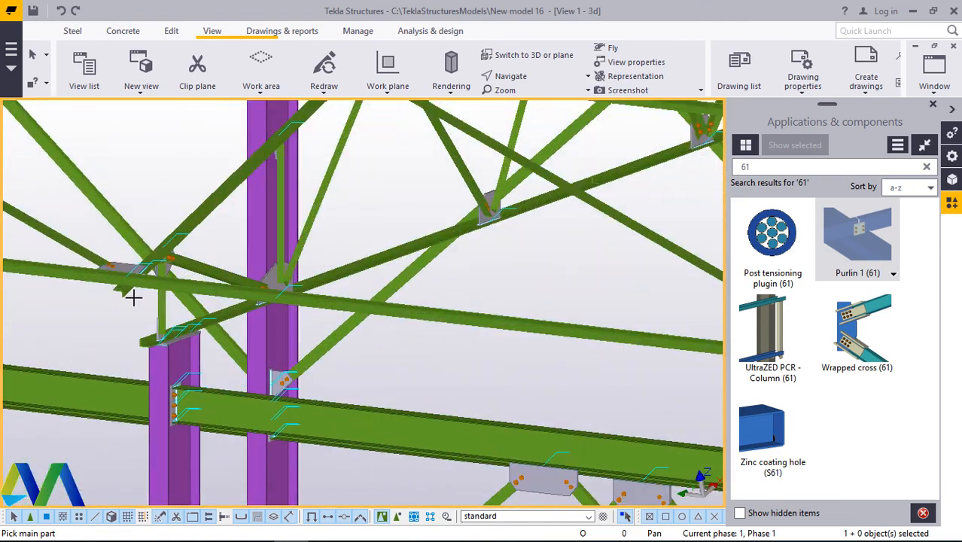
scroll(106, 290, "up", 3)
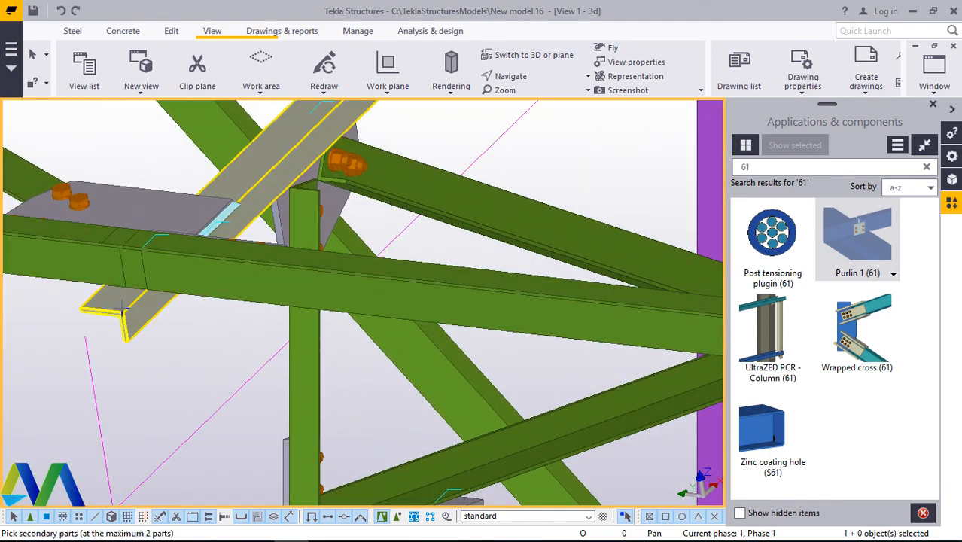
scroll(120, 308, "up", 5)
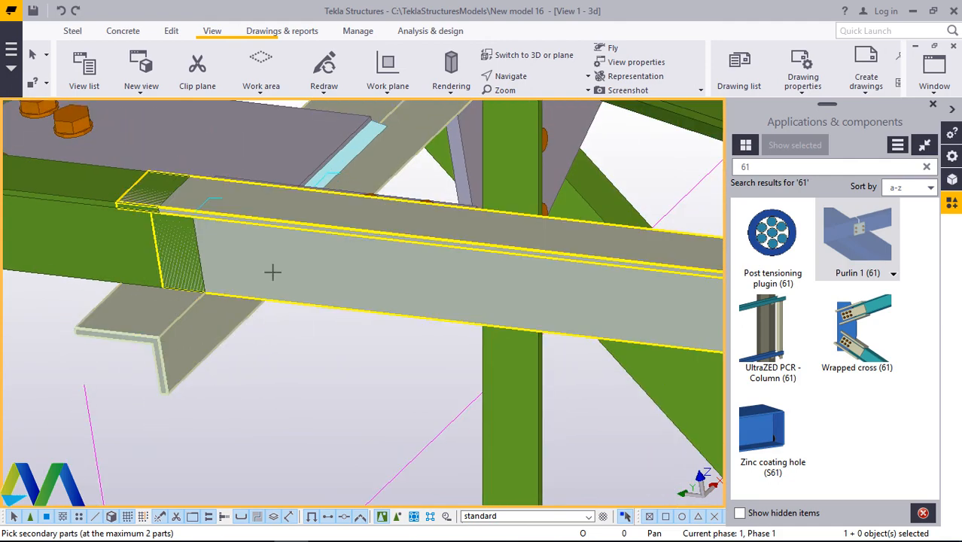
middle_click(181, 253)
Step: Check the latest purlin connection at the truss end and close the Applications & components catalog
scroll(350, 295, "down", 8)
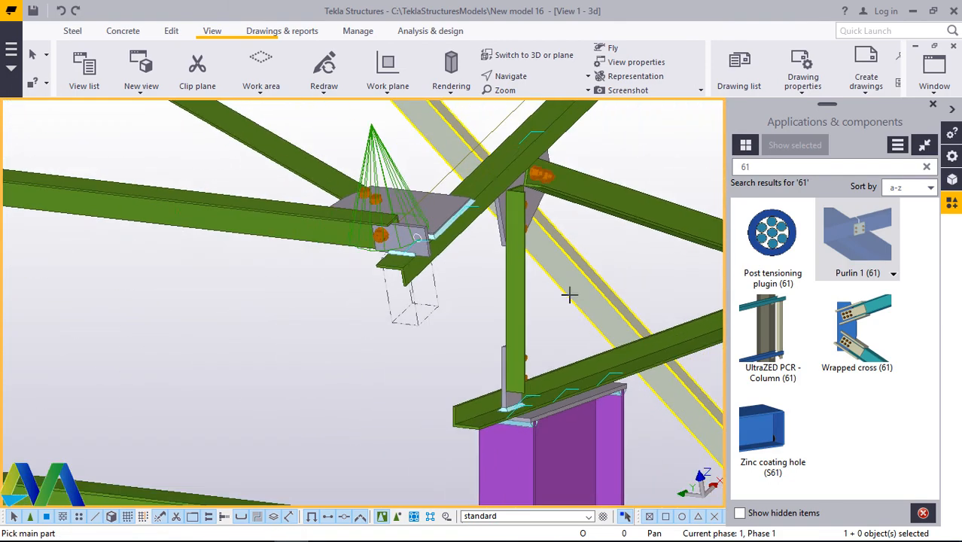
scroll(571, 292, "down", 7)
middle_click_drag(584, 286, 256, 256)
scroll(246, 239, "up", 4)
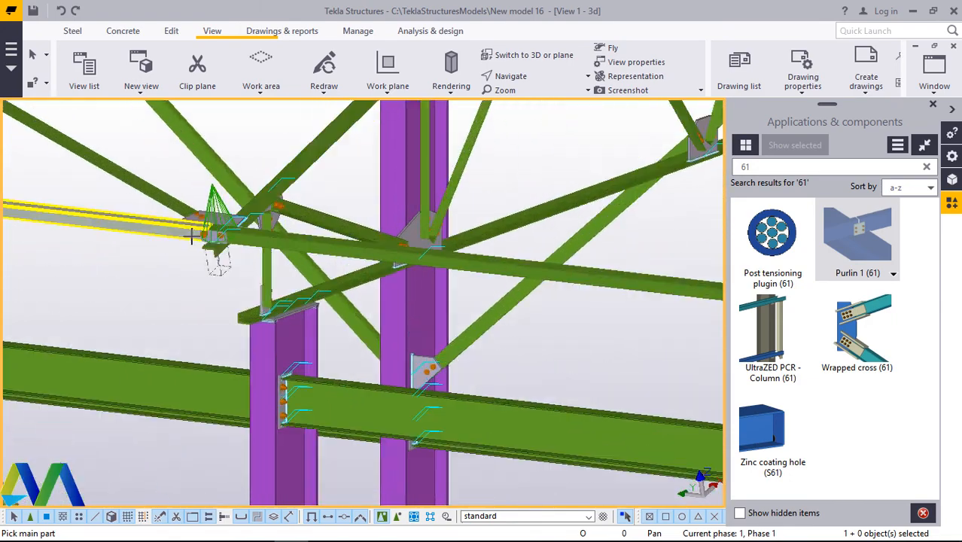
scroll(192, 235, "up", 3)
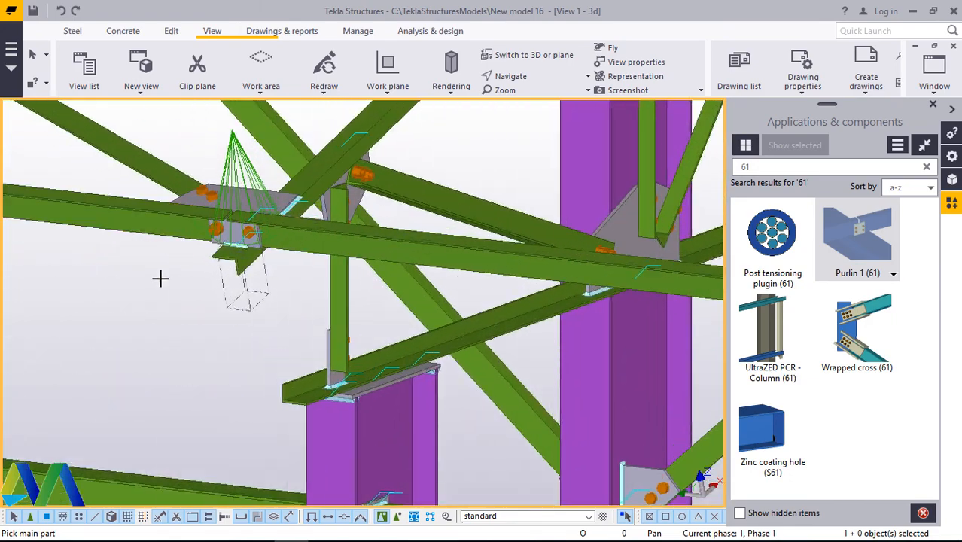
left_click(932, 105)
scroll(447, 263, "down", 5)
scroll(283, 241, "up", 3)
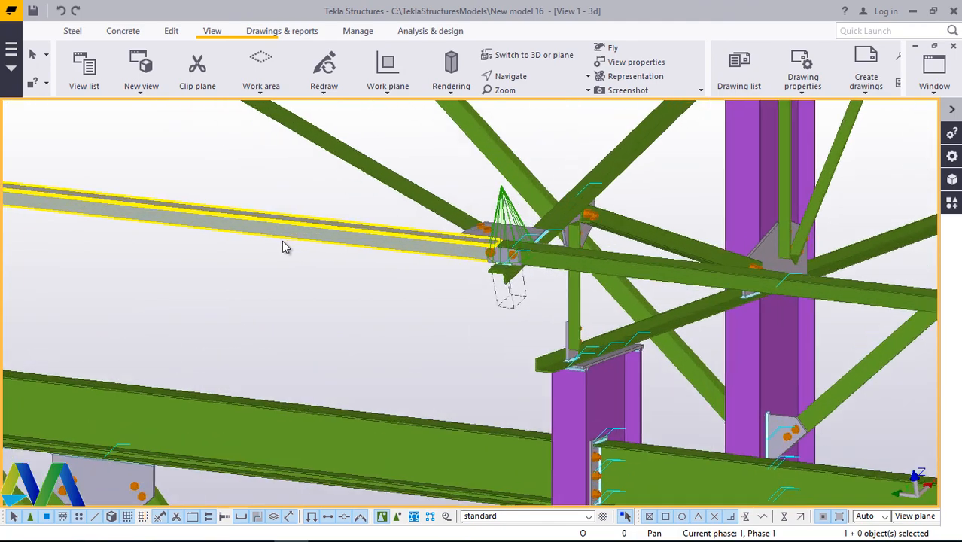
Step: Select all the Z purlins along the eave, bay by bay, from one end of the building to the other
left_click(265, 238)
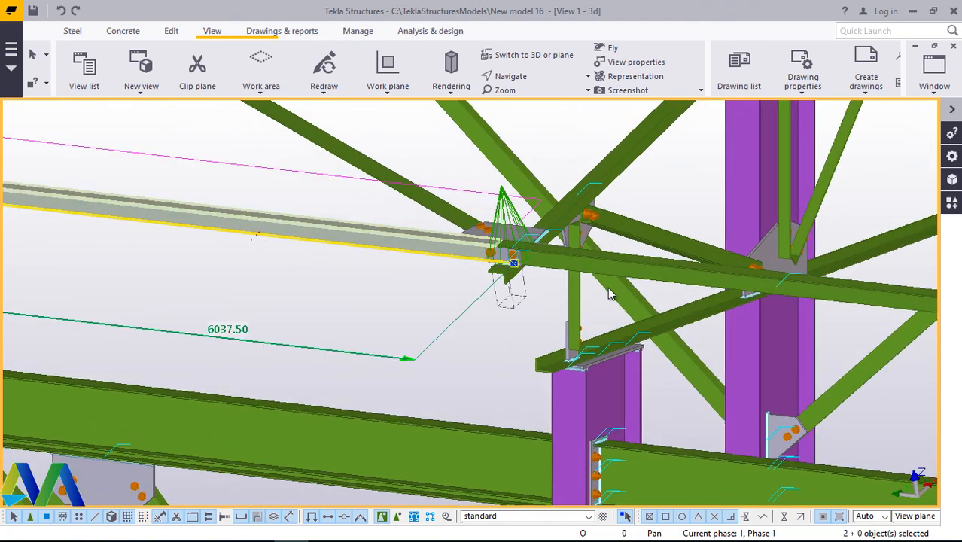
scroll(680, 275, "down", 1)
scroll(681, 275, "down", 4)
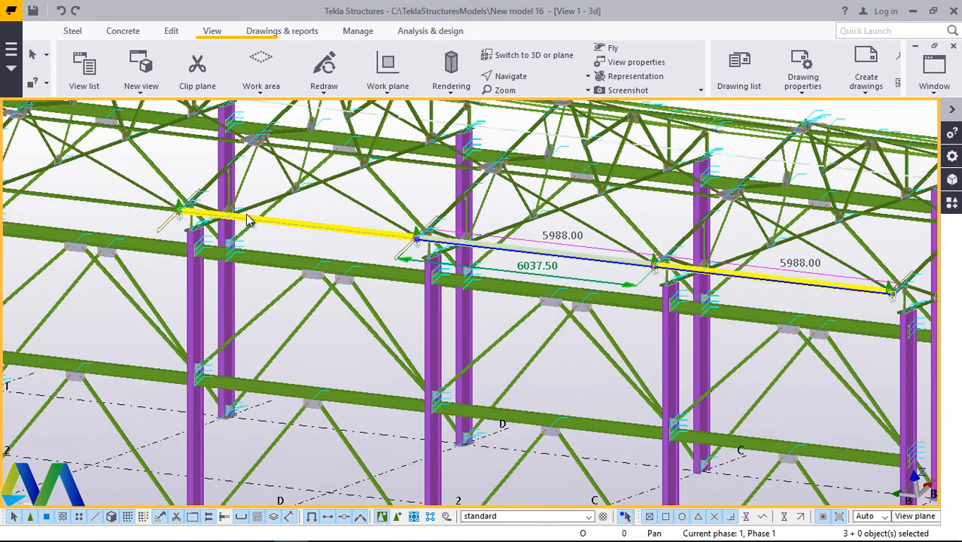
scroll(498, 257, "up", 4)
left_click(497, 243, "shift")
scroll(611, 255, "down", 6)
scroll(269, 215, "up", 4)
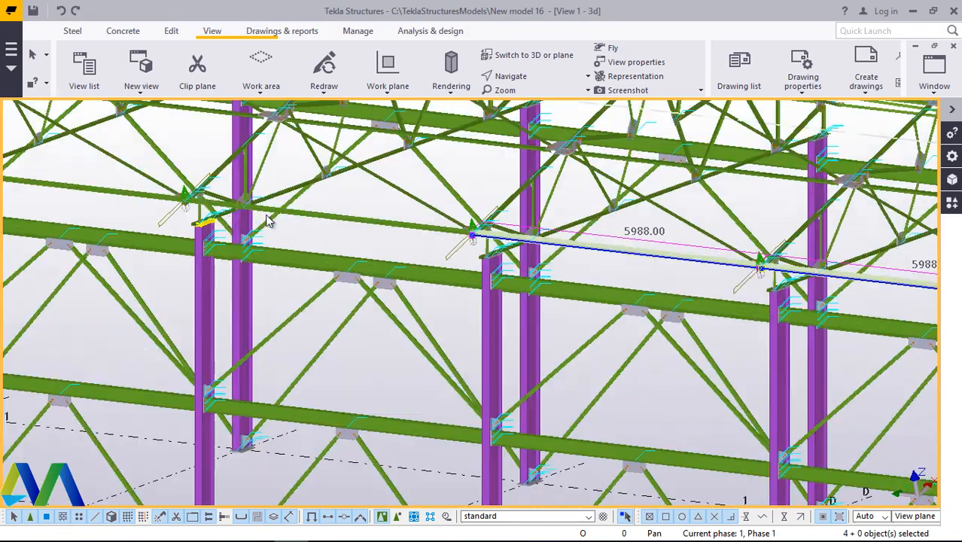
left_click(351, 221, "shift")
scroll(434, 244, "down", 2)
scroll(537, 242, "down", 4)
scroll(203, 212, "up", 4)
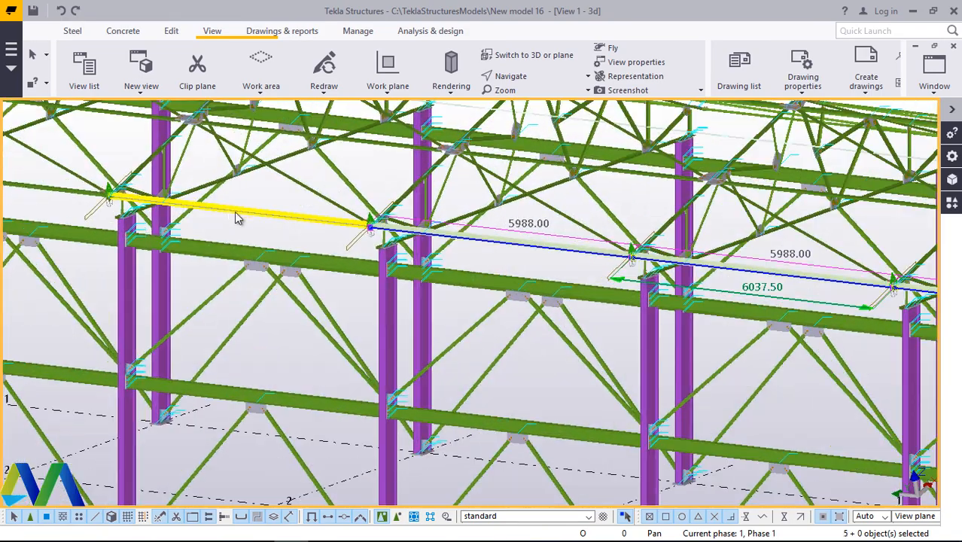
left_click(236, 212, "shift")
scroll(362, 240, "down", 7)
scroll(189, 230, "up", 4)
scroll(188, 235, "up", 4)
left_click(232, 227, "shift")
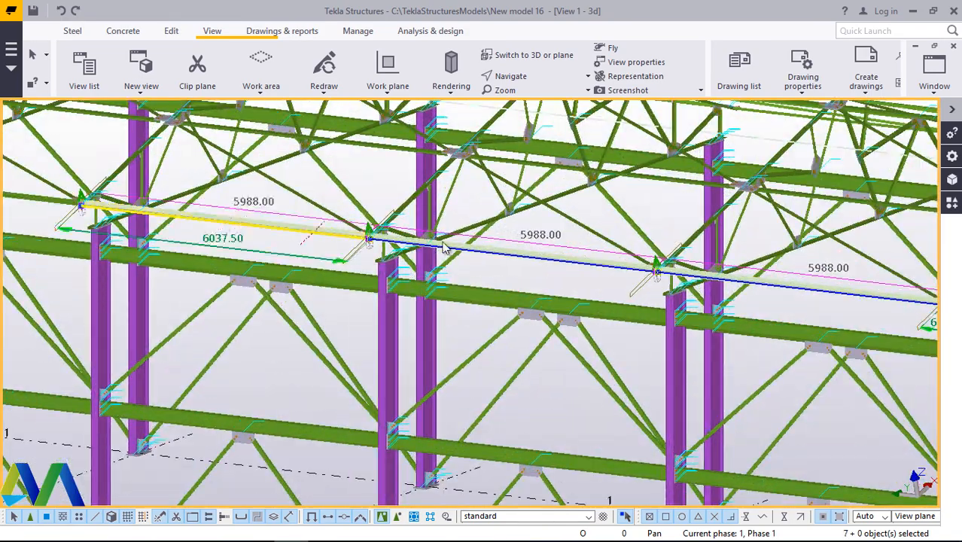
scroll(233, 230, "down", 7)
scroll(275, 220, "up", 4)
scroll(274, 219, "up", 4)
left_click(301, 239, "shift")
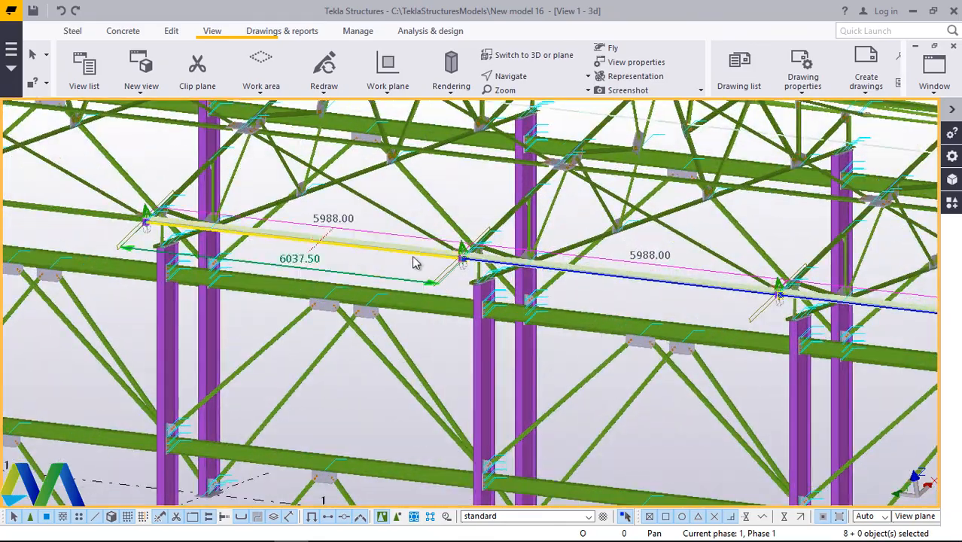
scroll(300, 240, "down", 7)
scroll(299, 241, "up", 4)
left_click(263, 232, "shift")
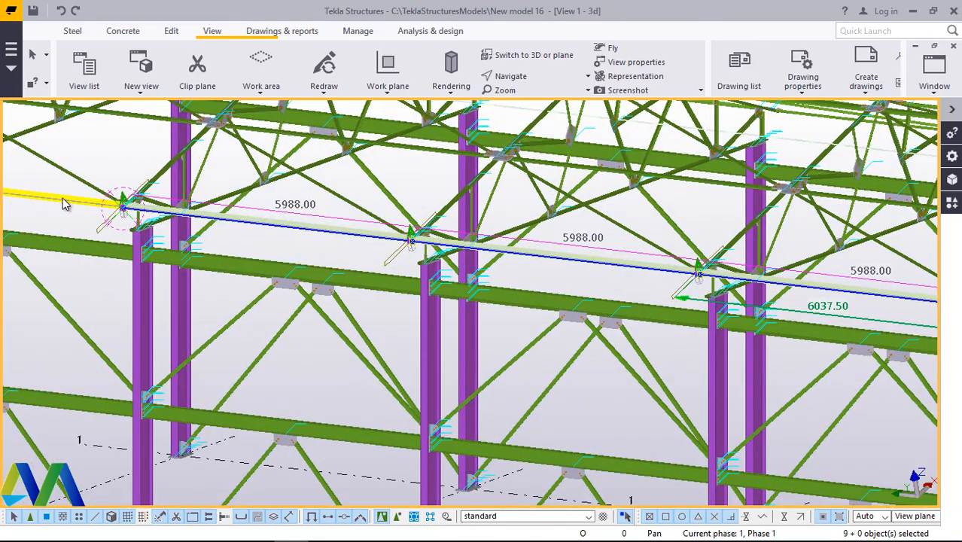
left_click(425, 243, "shift")
scroll(425, 243, "down", 6)
scroll(198, 213, "up", 7)
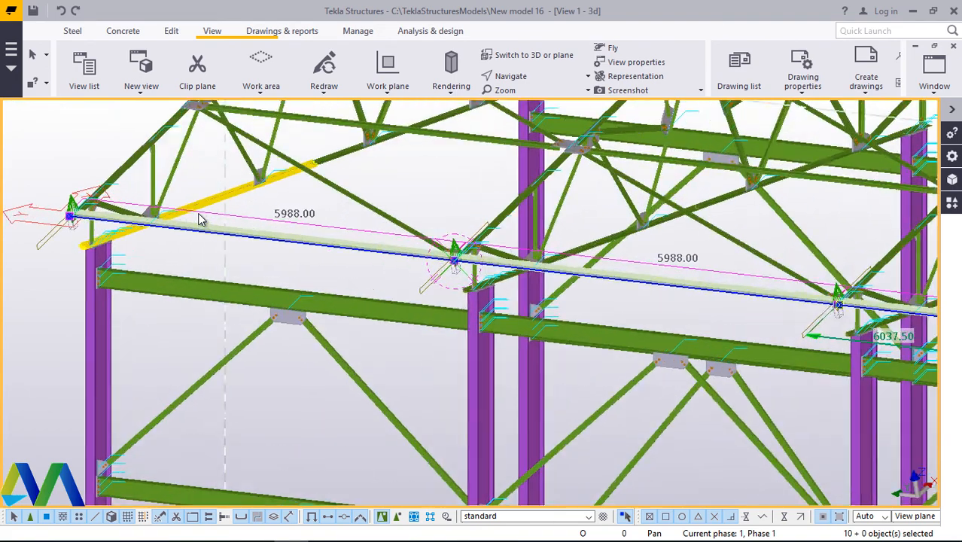
scroll(190, 232, "down", 1)
scroll(191, 238, "down", 6)
scroll(348, 151, "up", 5)
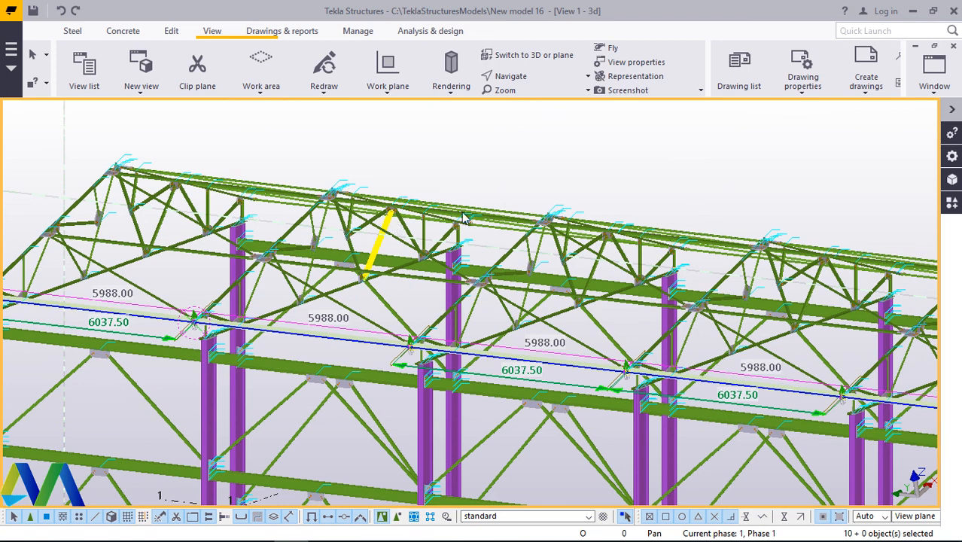
Step: Try a linear copy of the selected eave purlins up the roof slope with dX 1200 and 7 copies
right_click(484, 144)
mouse_move(498, 189)
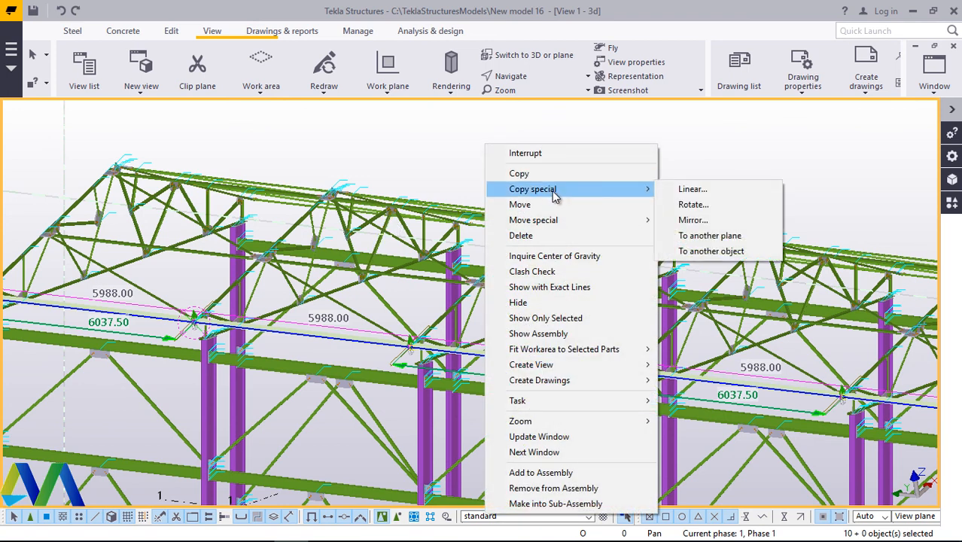
left_click(690, 189)
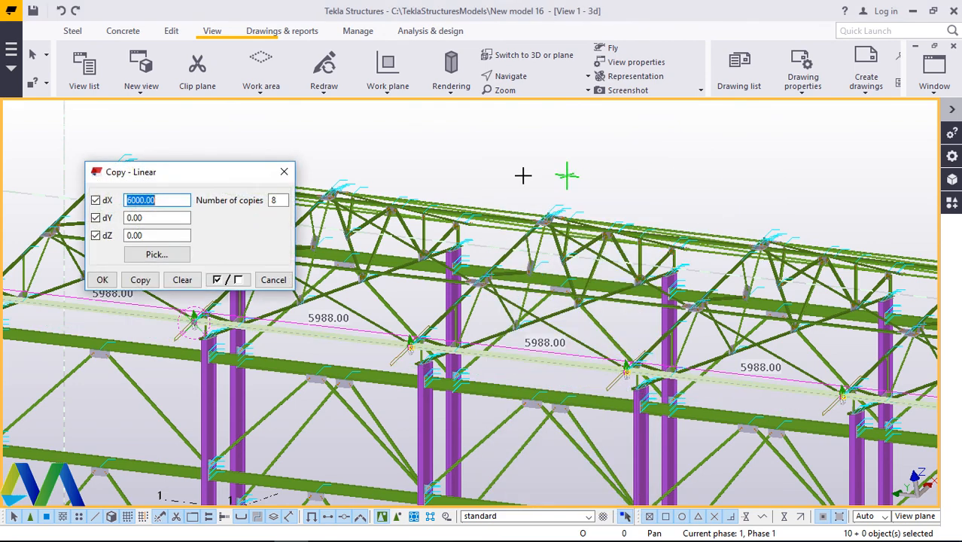
left_click_drag(236, 172, 490, 154)
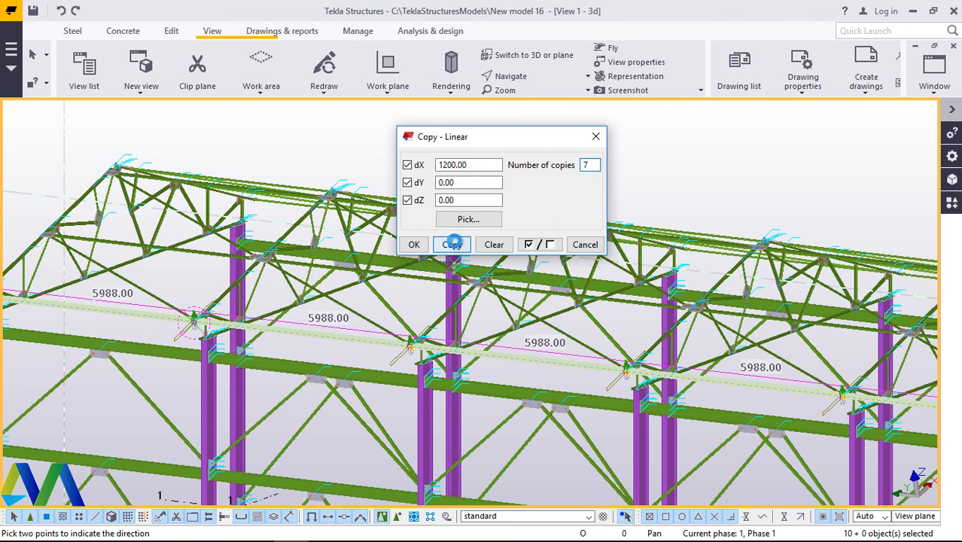
left_click(453, 244)
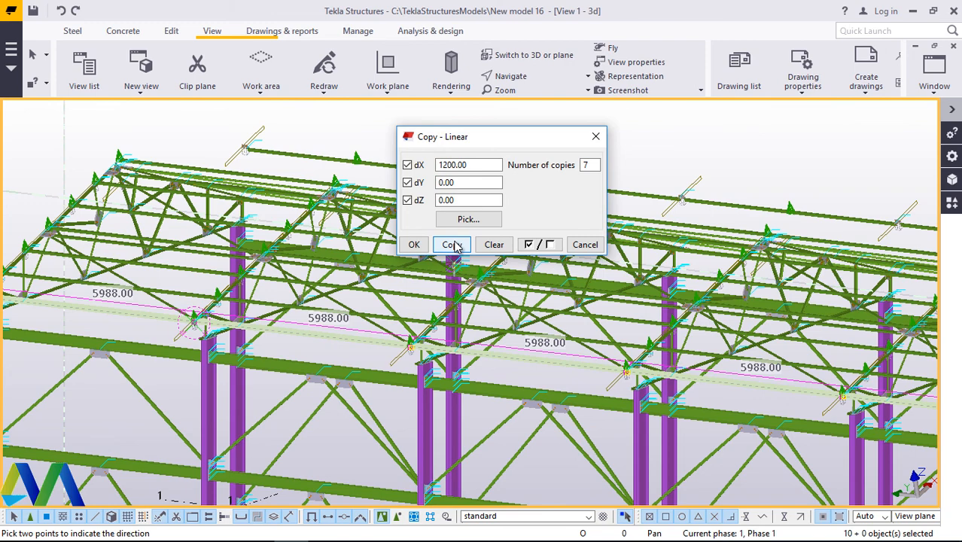
left_click(426, 247)
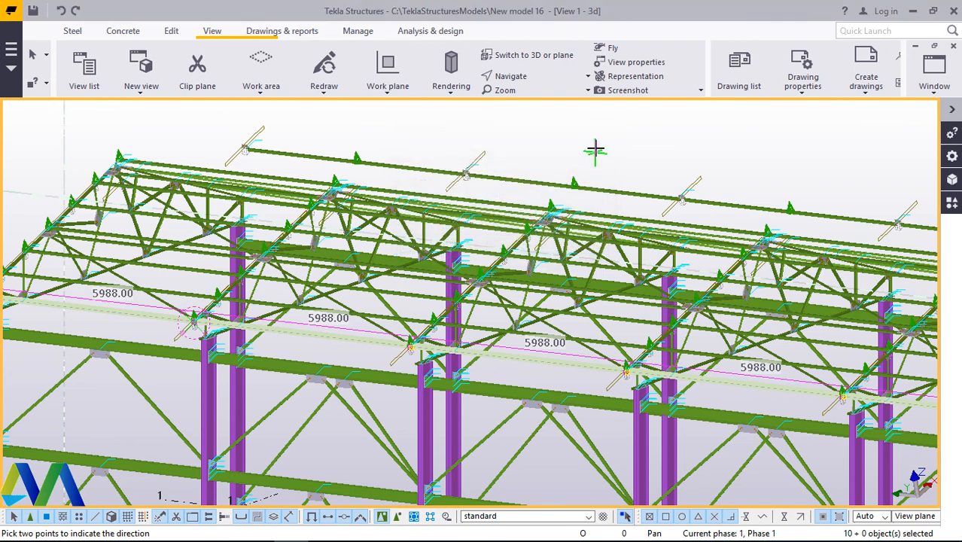
right_click(596, 142)
left_click(632, 149)
Step: Inspect the copied purlins against the top chord near the ridge and undo the linear copy
left_click(512, 76)
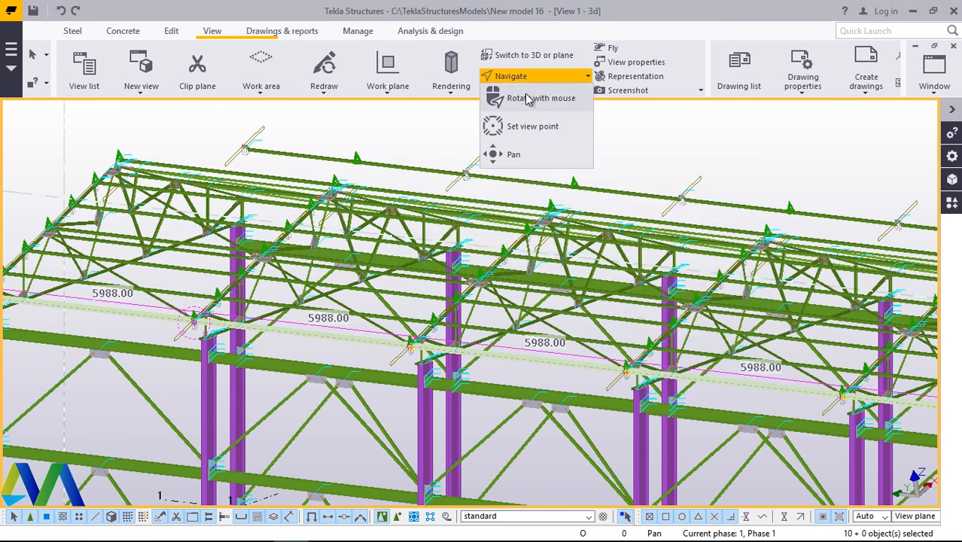
left_click(523, 124)
mouse_move(419, 192)
middle_mouse_down("ctrl")
mouse_move(636, 186)
mouse_move(256, 279)
mouse_move(204, 320)
middle_mouse_up("ctrl")
scroll(205, 319, "up", 10)
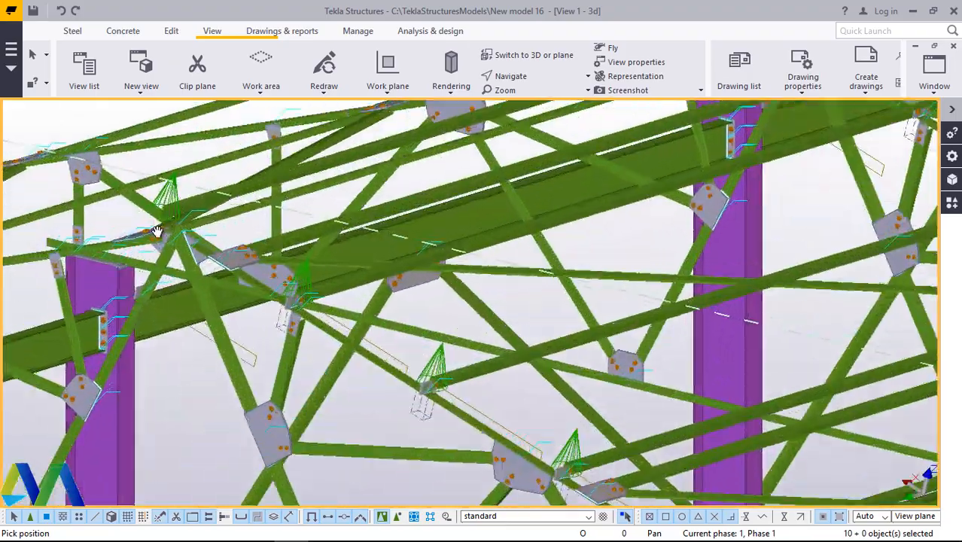
scroll(180, 222, "down", 5)
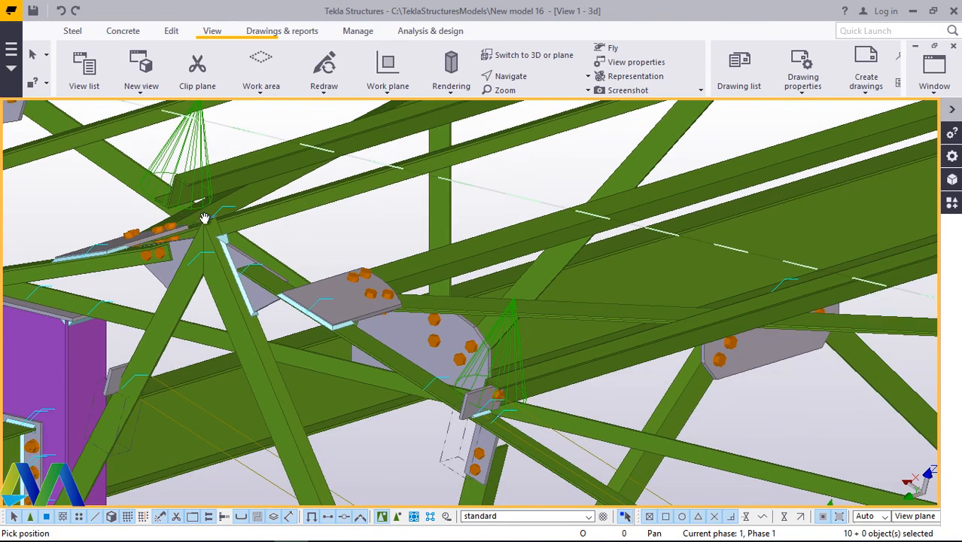
scroll(219, 230, "up", 8)
scroll(234, 235, "down", 6)
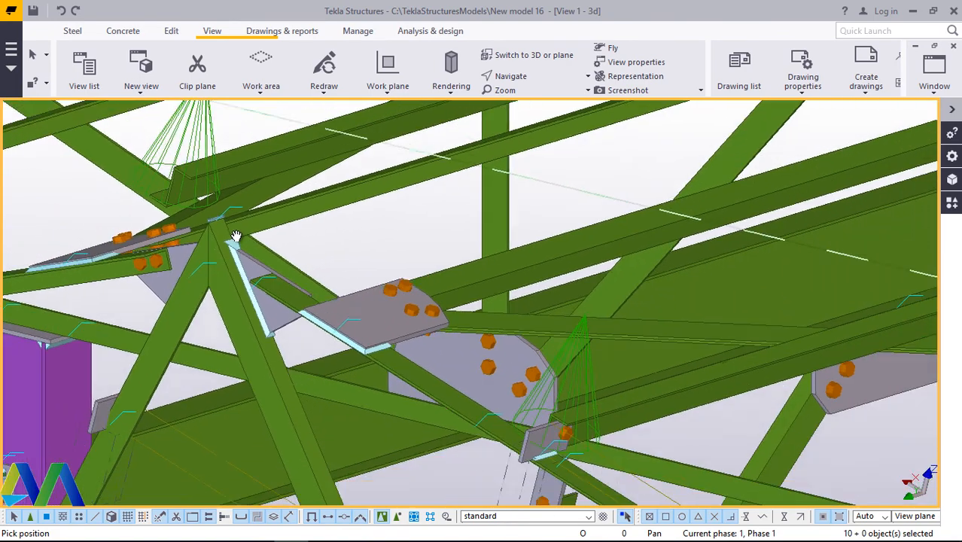
left_click(62, 11)
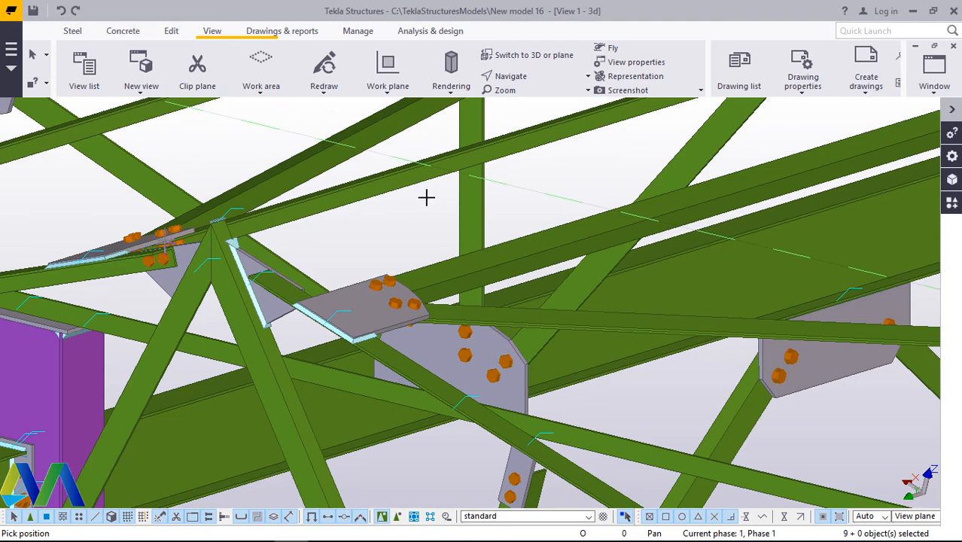
Step: Select the nine eave Z purlins again, one bay after another, starting from the gable end of the building
left_click(527, 76)
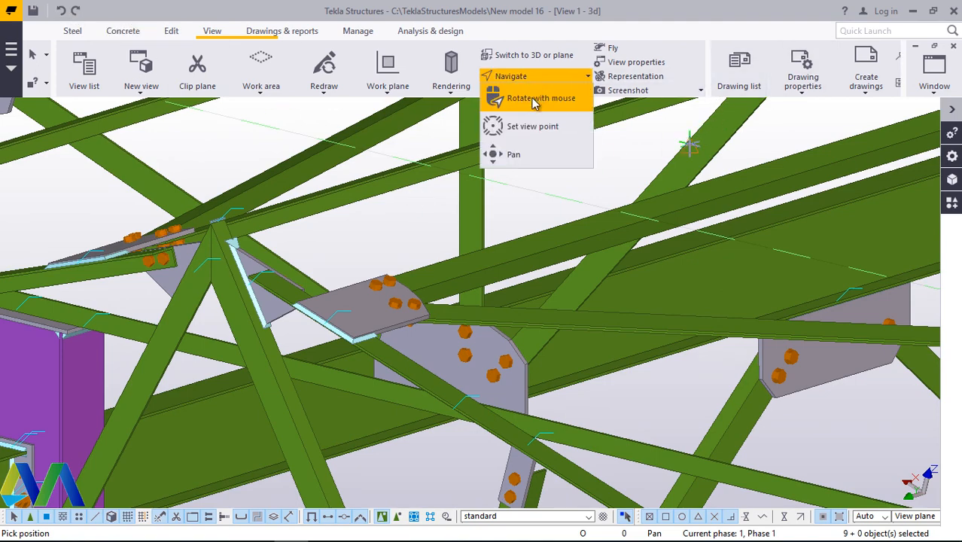
left_click(533, 98)
left_click_drag(402, 341, 159, 142)
scroll(369, 180, "down", 5)
right_click(159, 142)
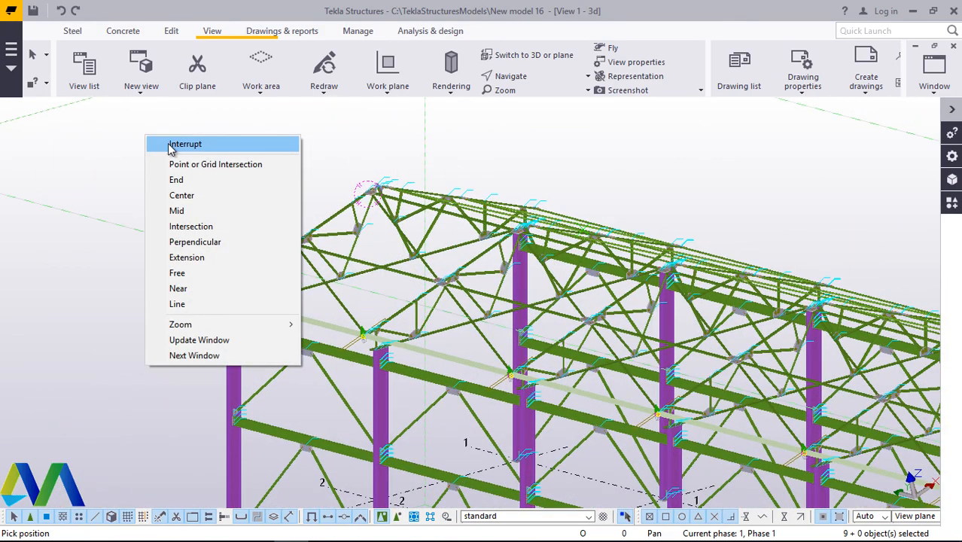
left_click(181, 144)
scroll(249, 278, "up", 5)
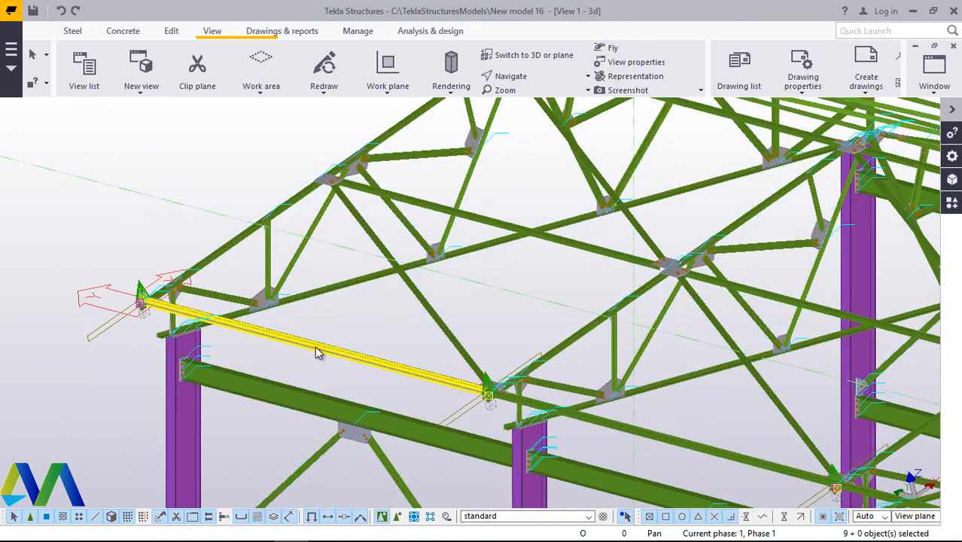
left_click(317, 354)
scroll(317, 354, "down", 3)
scroll(517, 393, "up", 5)
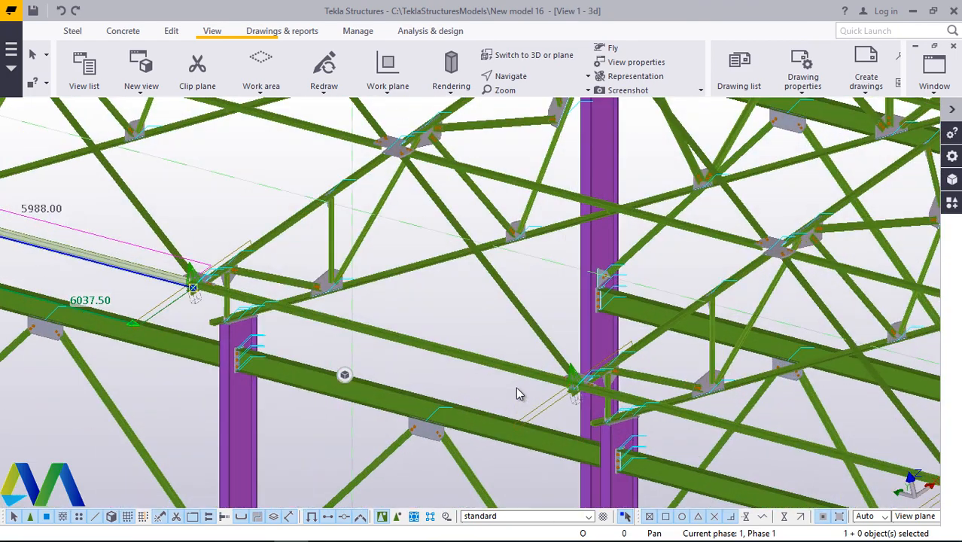
scroll(189, 246, "down", 3)
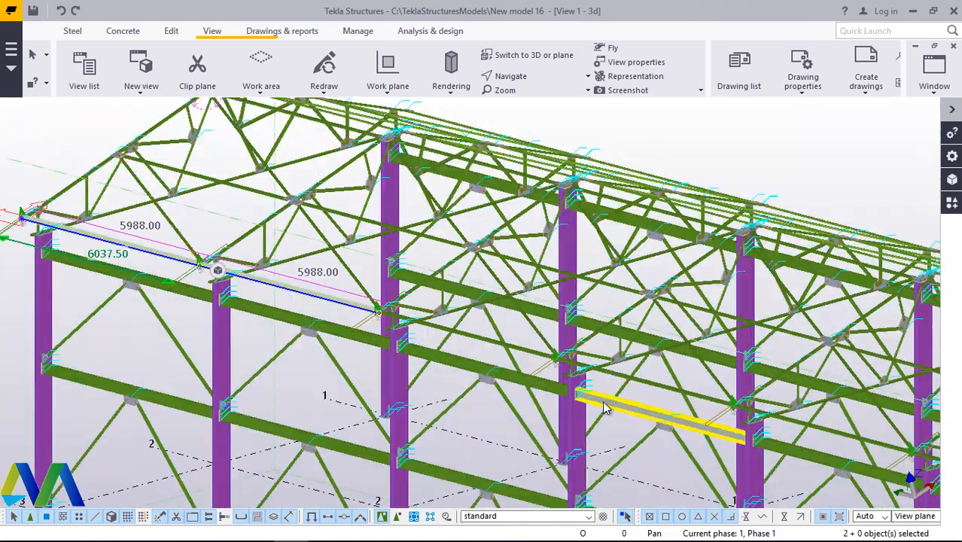
scroll(332, 268, "up", 5)
scroll(332, 268, "down", 3)
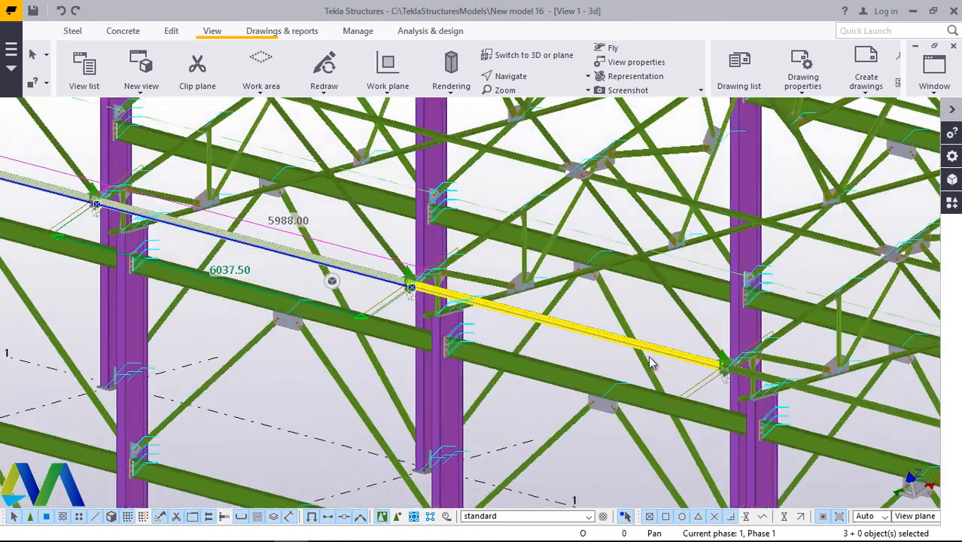
scroll(386, 283, "up", 5)
left_click(387, 282, "shift")
scroll(723, 374, "down", 3)
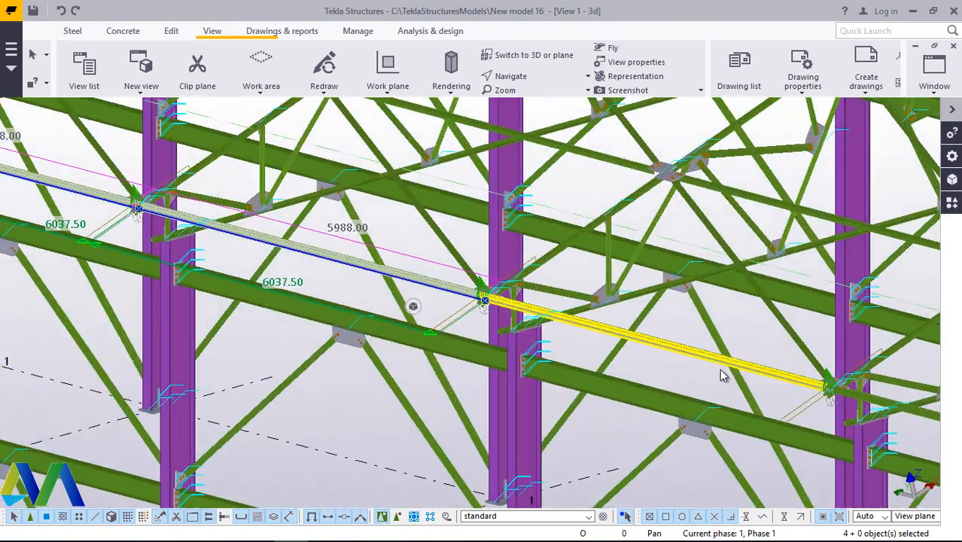
scroll(682, 355, "up", 5)
left_click(456, 273, "shift")
scroll(843, 367, "down", 2)
scroll(843, 367, "up", 4)
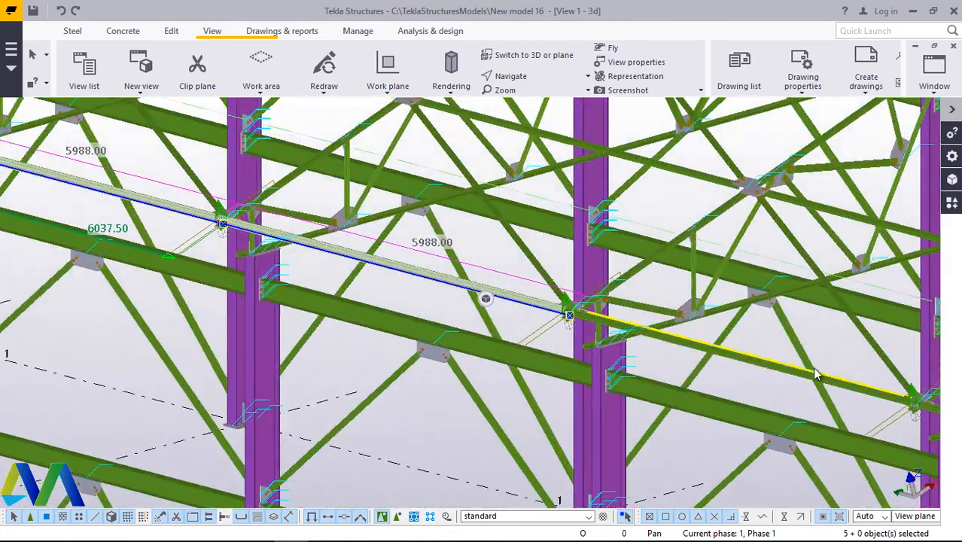
scroll(602, 343, "down", 4)
scroll(854, 400, "up", 2)
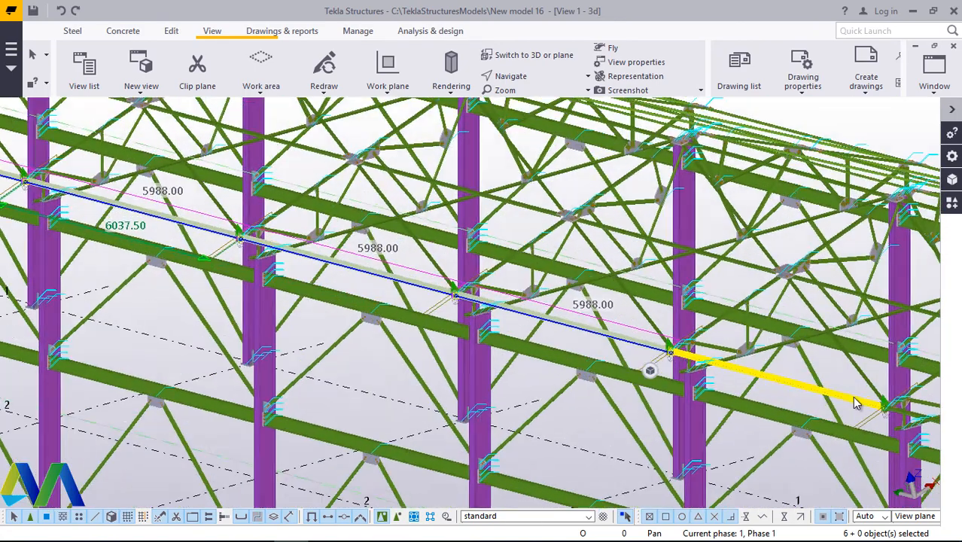
left_click(791, 385, "shift")
scroll(656, 341, "down", 1)
scroll(657, 342, "down", 2)
scroll(772, 378, "up", 3)
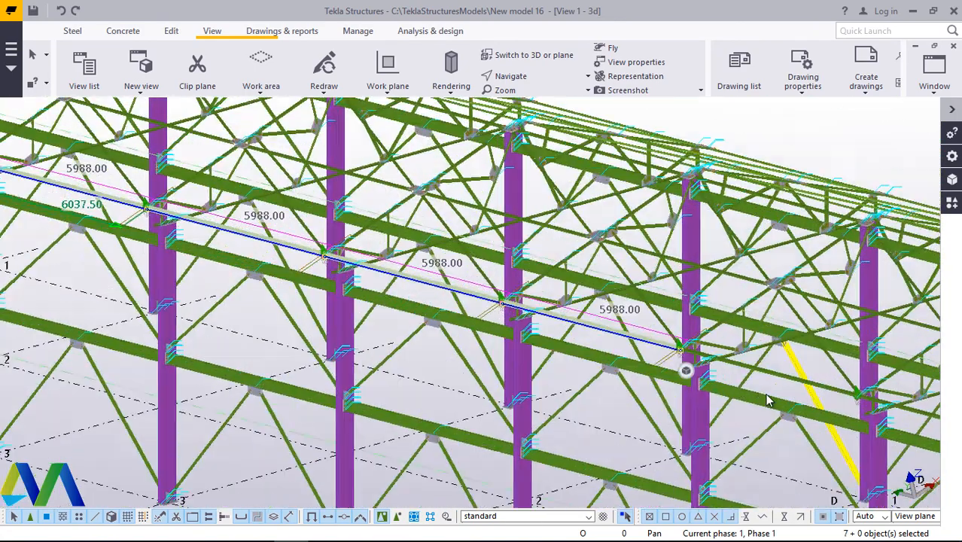
scroll(654, 345, "down", 2)
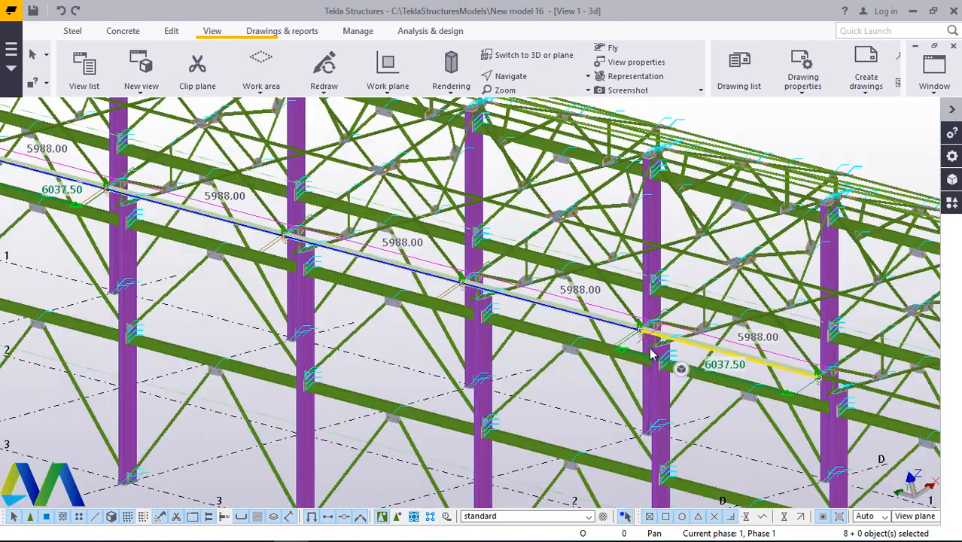
scroll(653, 354, "down", 3)
scroll(768, 320, "up", 6)
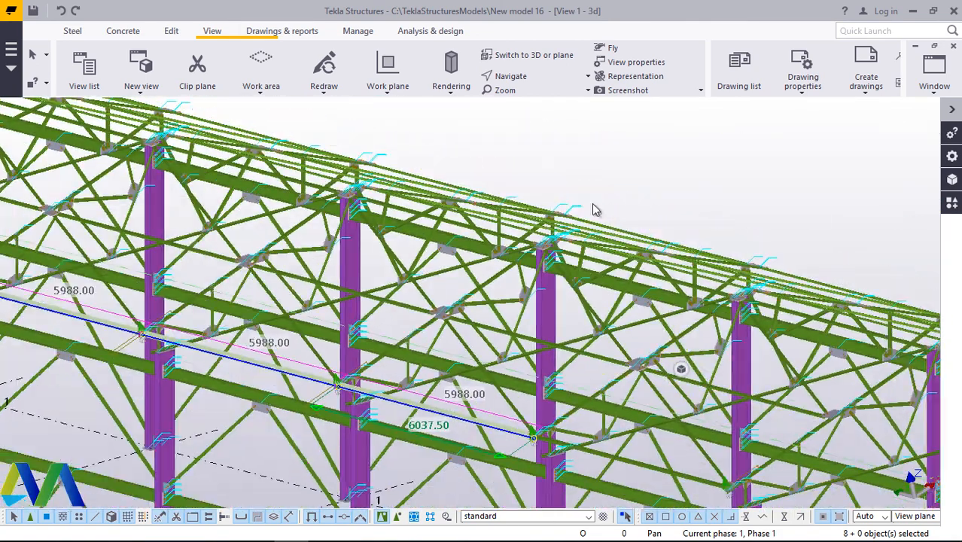
scroll(656, 475, "up", 3)
left_click(633, 454, "ctrl")
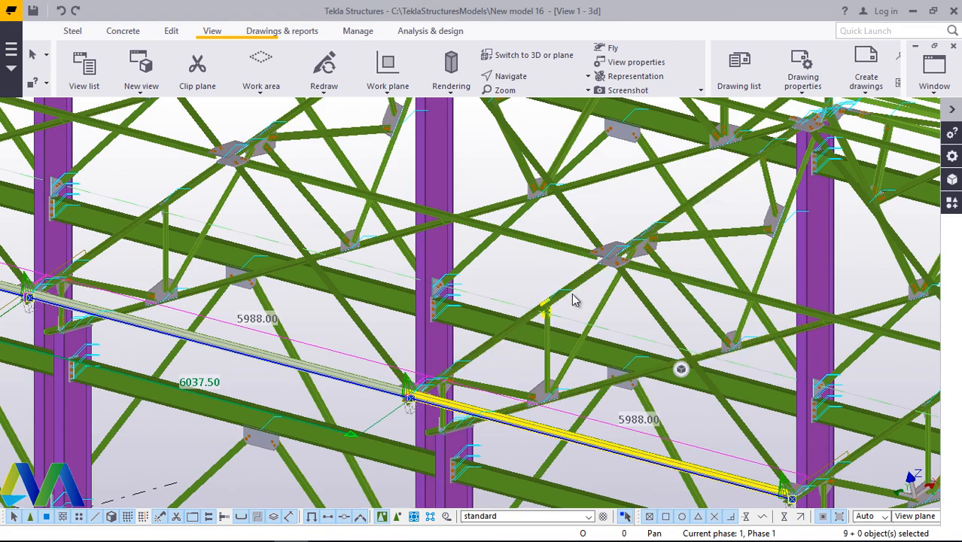
scroll(572, 300, "down", 4)
scroll(767, 431, "up", 5)
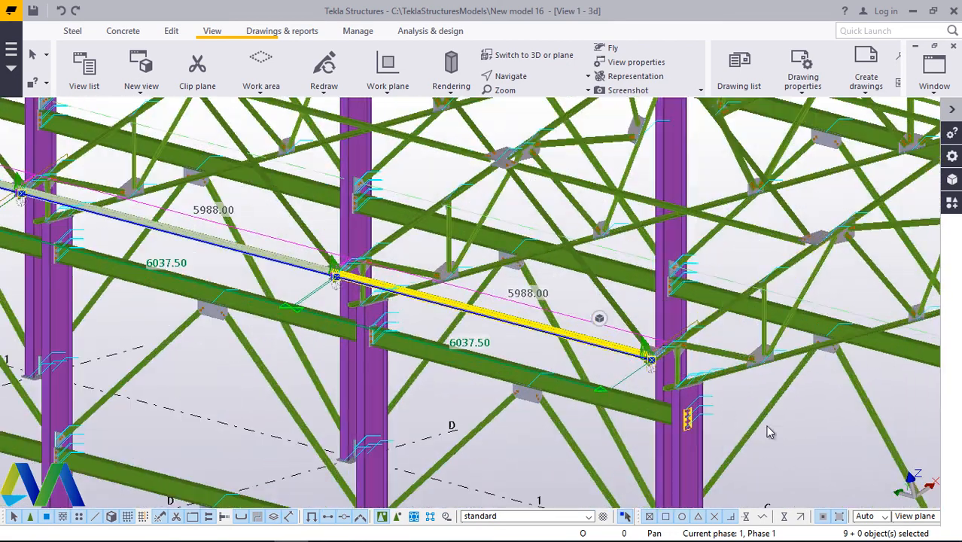
Step: Copy the selected eave Z purlins linearly up the roof slope with dX 1000 and 6 copies
right_click(810, 432)
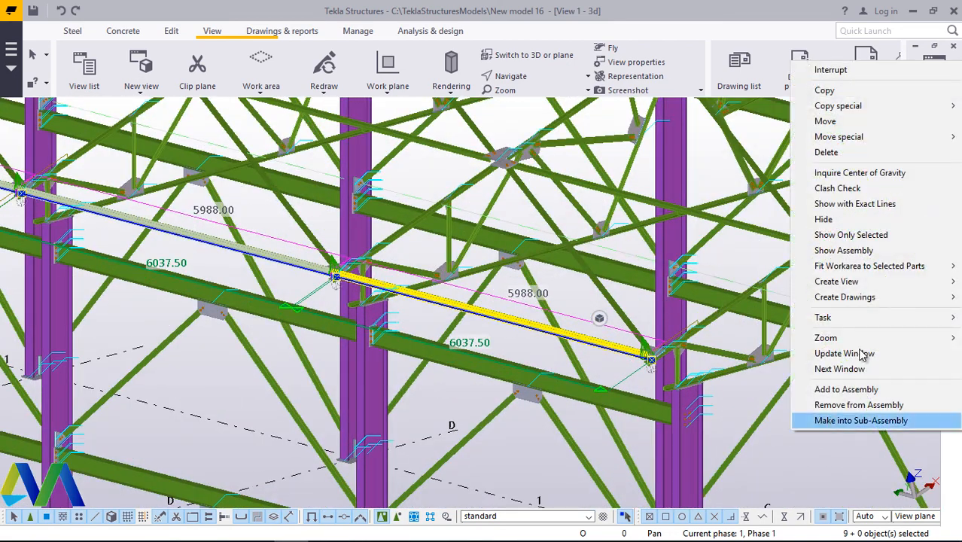
mouse_move(844, 107)
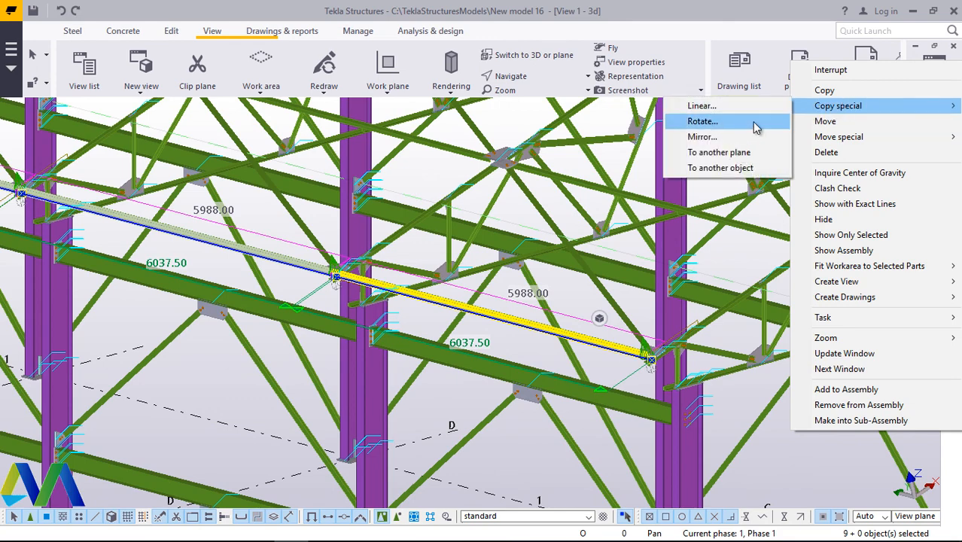
left_click(702, 106)
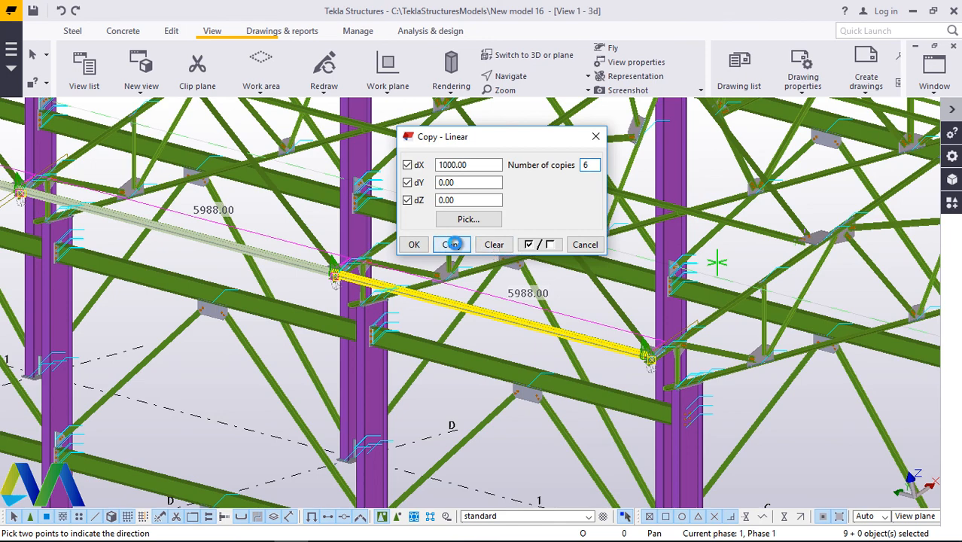
left_click(452, 244)
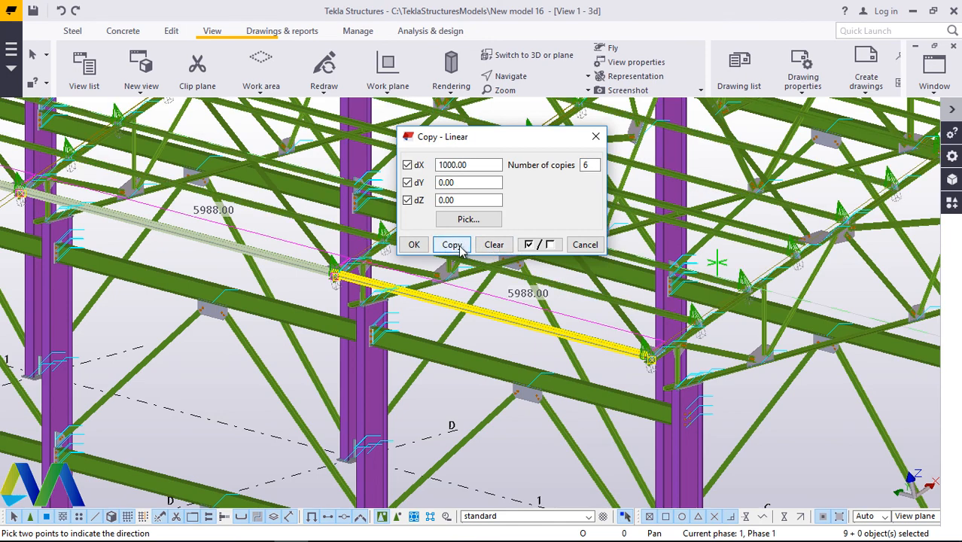
left_click(415, 247)
Step: Examine where the uppermost copied purlins sit on the truss top chord relative to the ridge joint
scroll(486, 304, "down", 4)
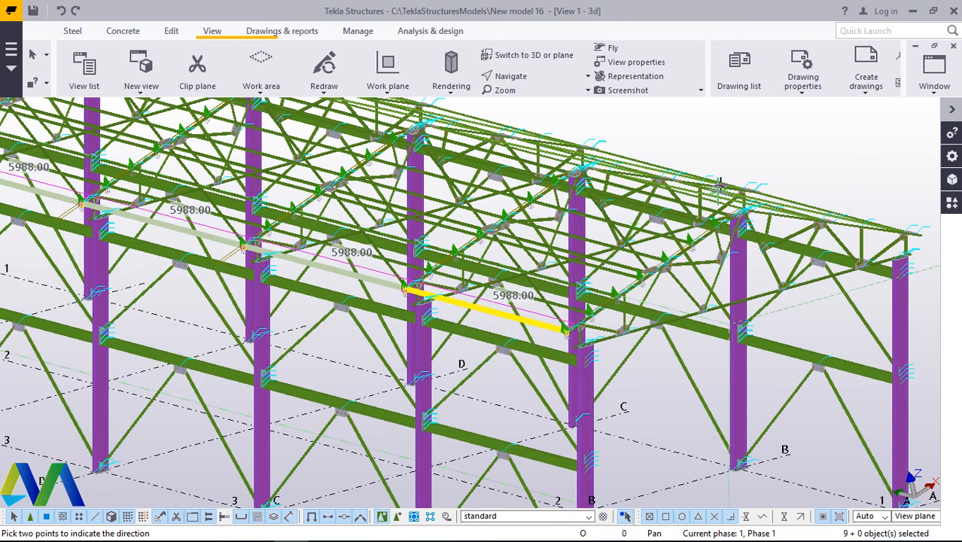
scroll(731, 194, "up", 3)
scroll(741, 225, "up", 8)
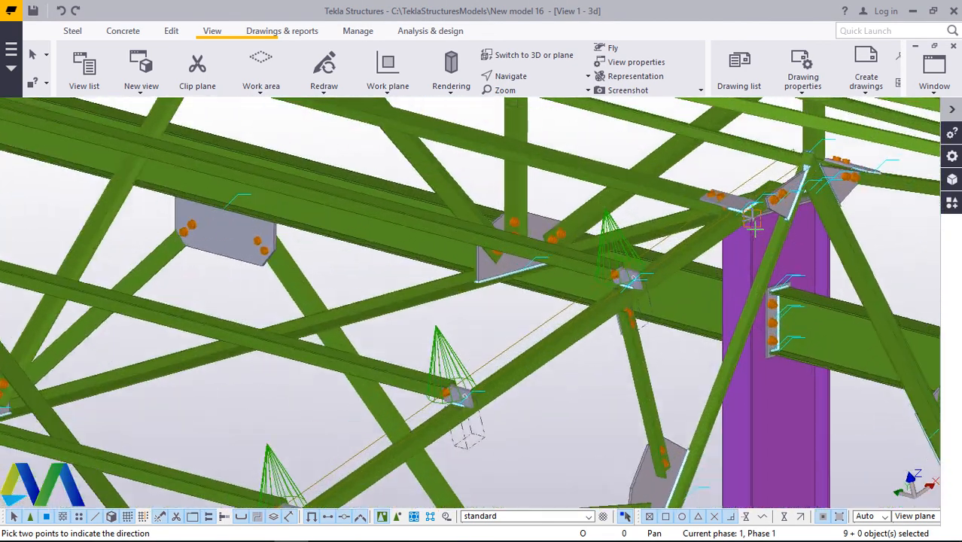
scroll(752, 225, "up", 2)
scroll(672, 246, "down", 1)
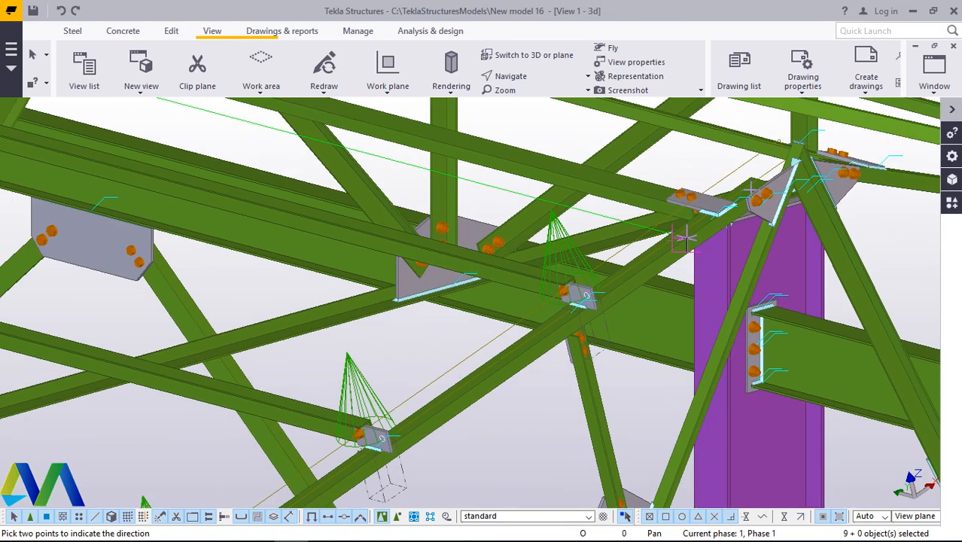
middle_click_drag(685, 236, 672, 251)
scroll(613, 226, "down", 3)
scroll(785, 185, "up", 5)
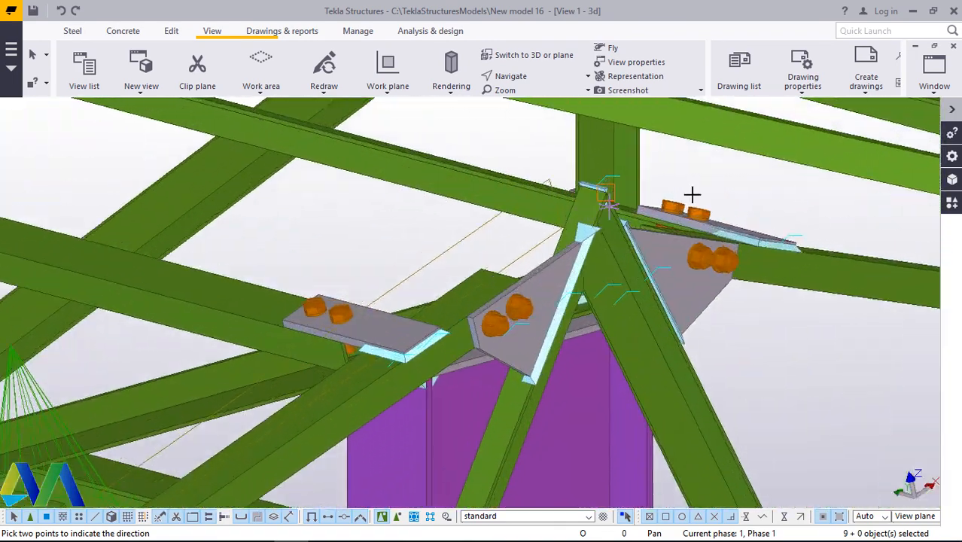
right_click(747, 189)
left_click(788, 197)
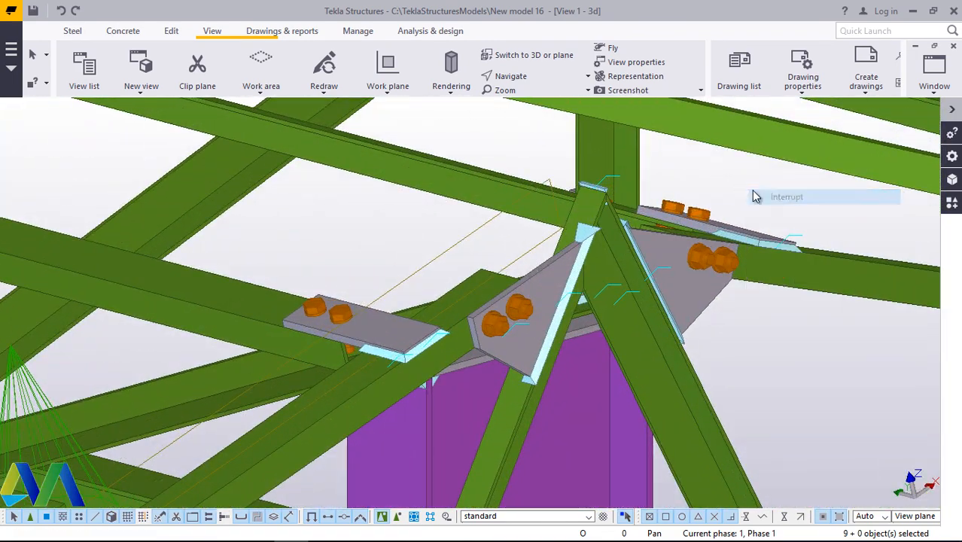
scroll(735, 187, "down", 5)
scroll(482, 309, "up", 3)
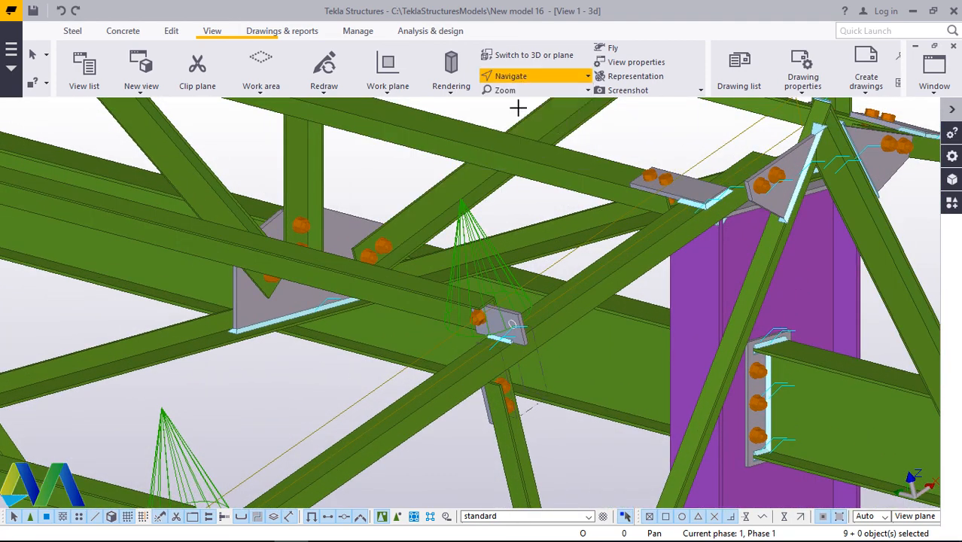
Step: Orbit around the trusses to check the rows of copied purlins and their connections across the bays
scroll(549, 222, "down", 4)
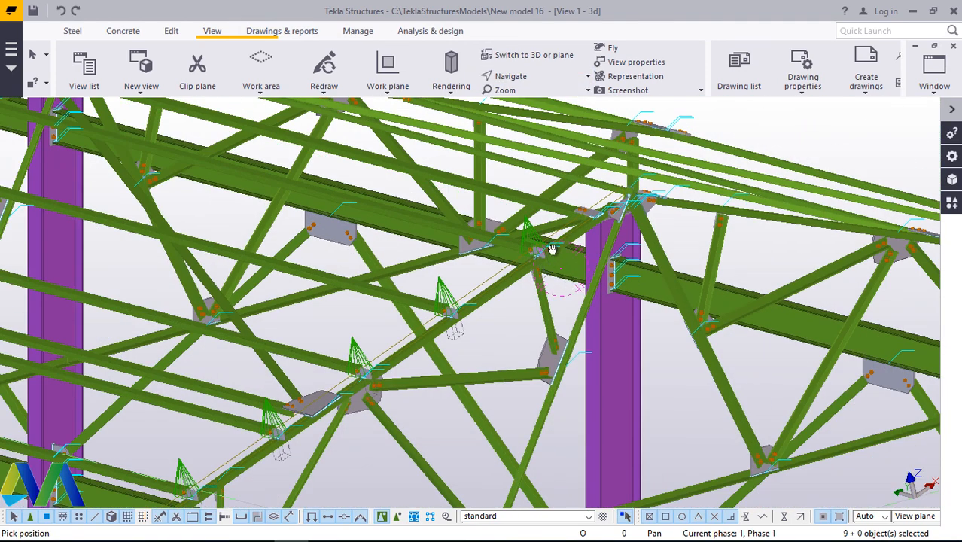
middle_click_drag(553, 249, 470, 287, "ctrl")
scroll(696, 285, "down", 6)
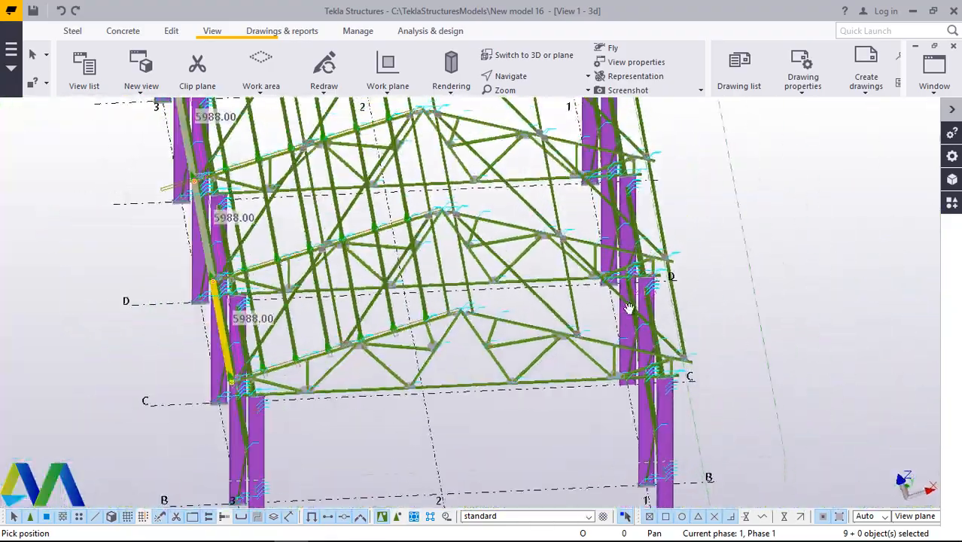
middle_click_drag(629, 308, 525, 301, "ctrl")
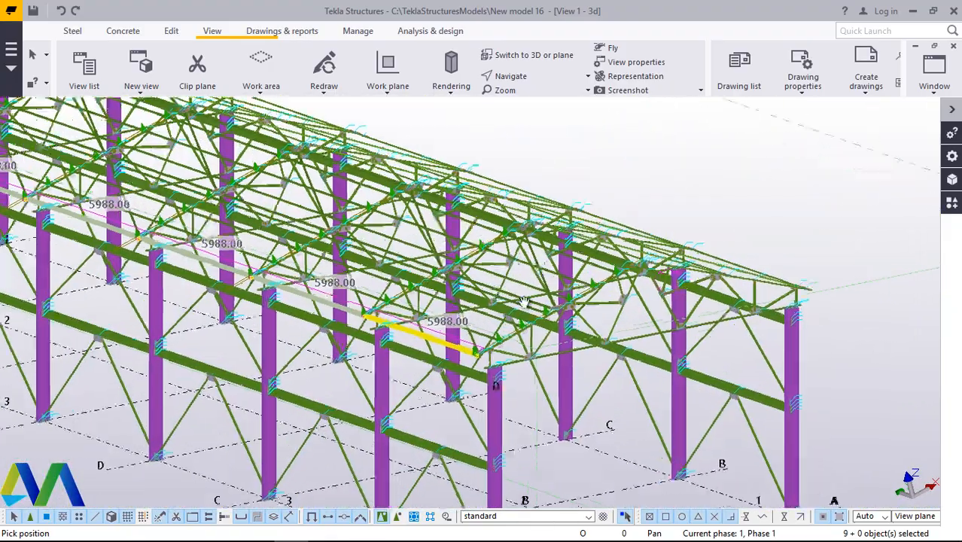
scroll(525, 302, "up", 5)
right_click(643, 387)
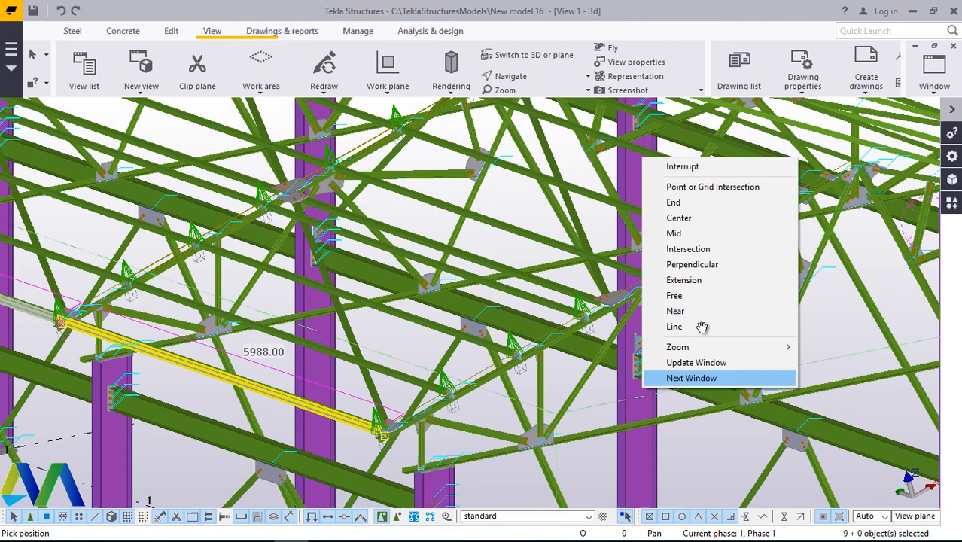
left_click(682, 167)
left_click(519, 78)
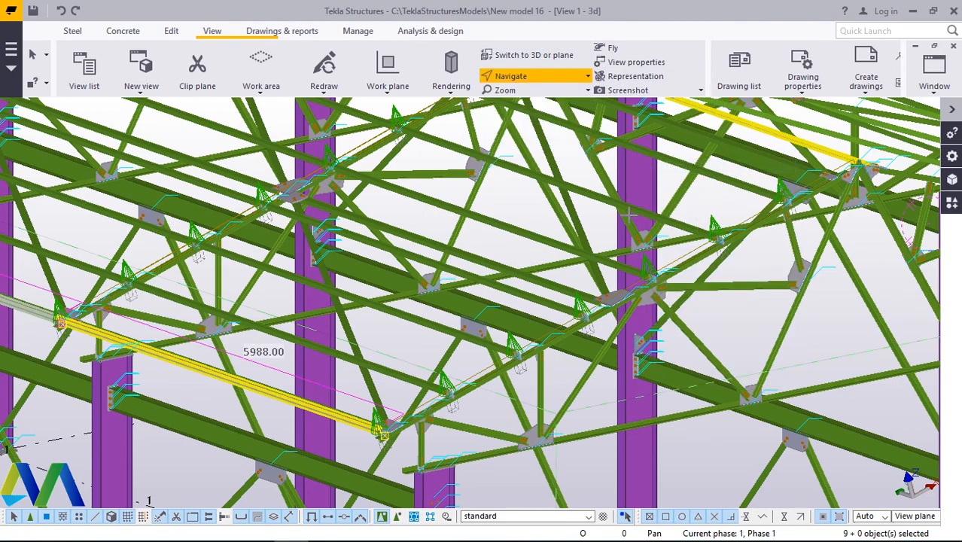
middle_click_drag(637, 293, 593, 286, "ctrl")
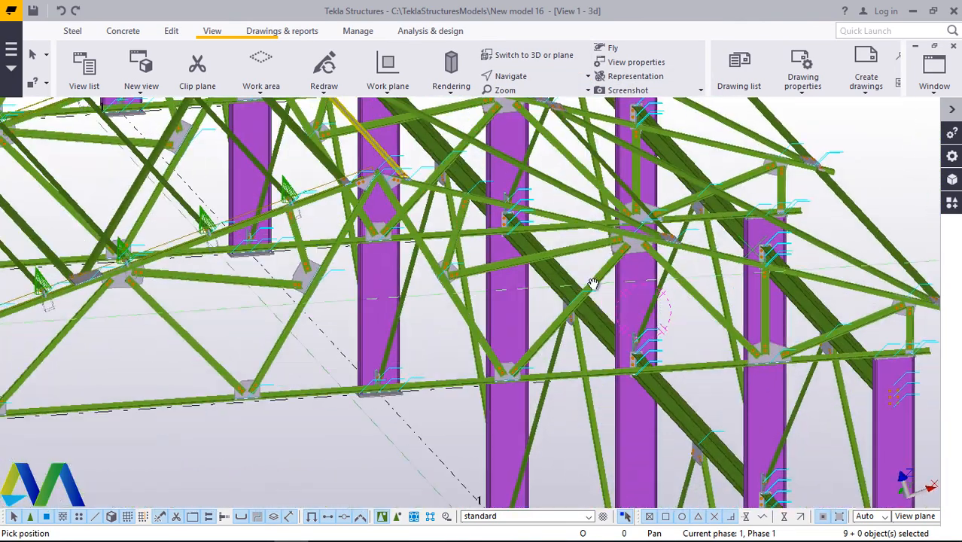
scroll(617, 289, "down", 3)
middle_click_drag(344, 265, 463, 297, "ctrl")
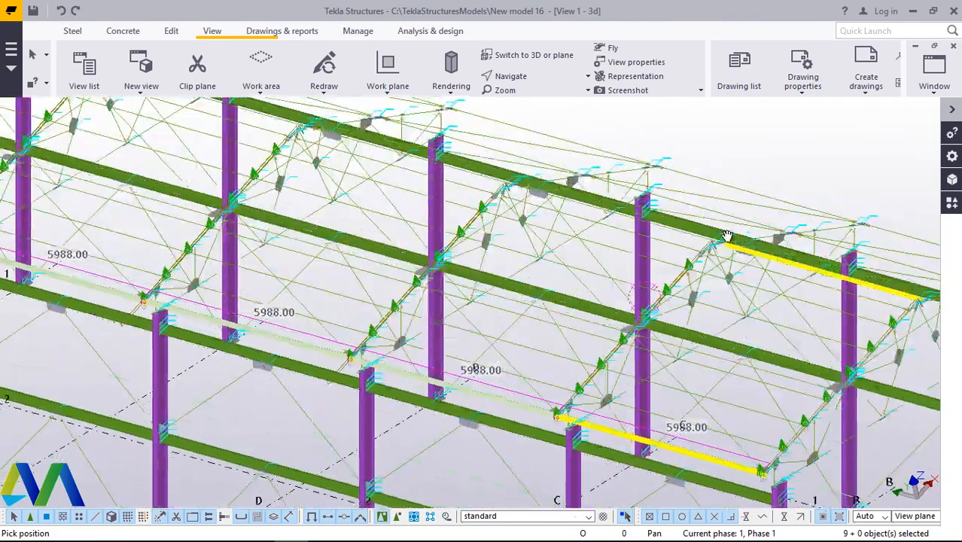
right_click(750, 193)
left_click(787, 198)
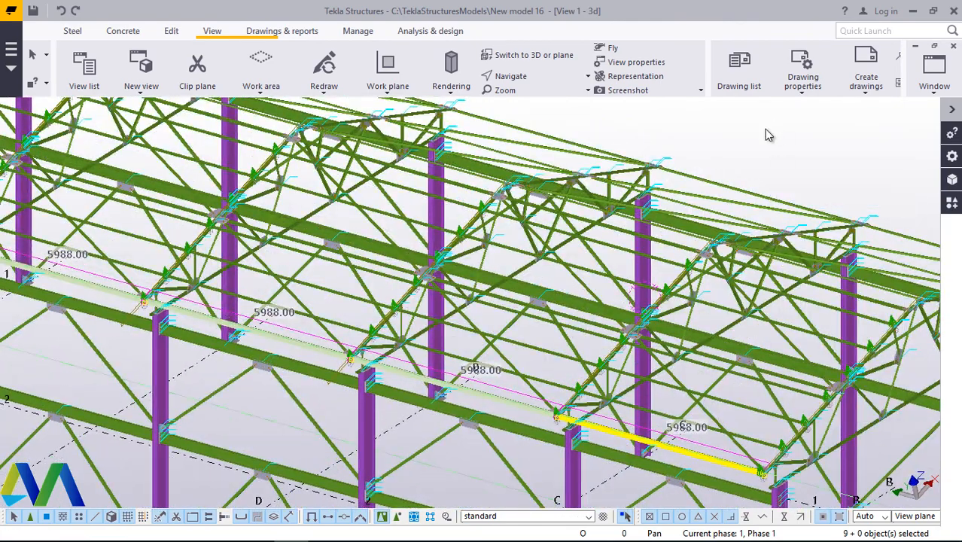
Step: Clear the purlin selection and redraw the 3D view
right_click(765, 130)
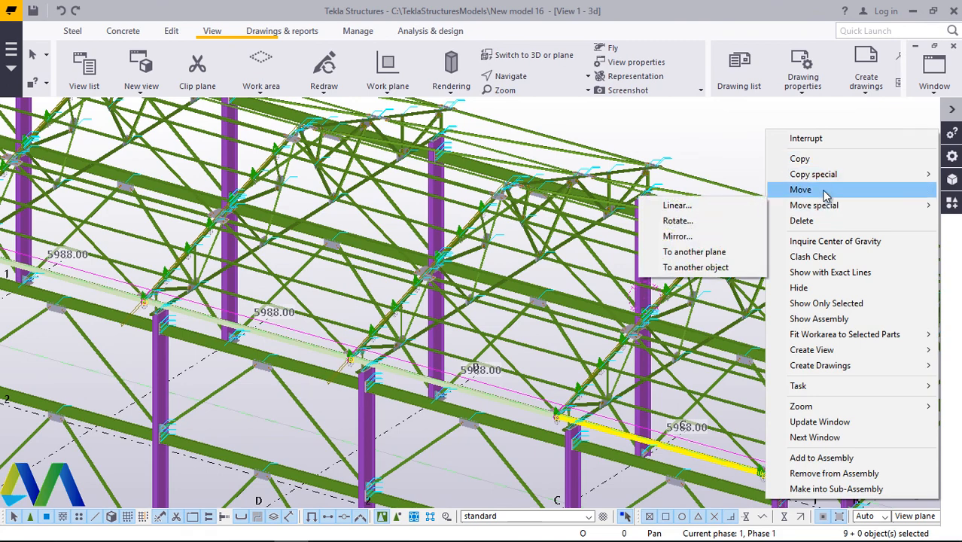
left_click(734, 131)
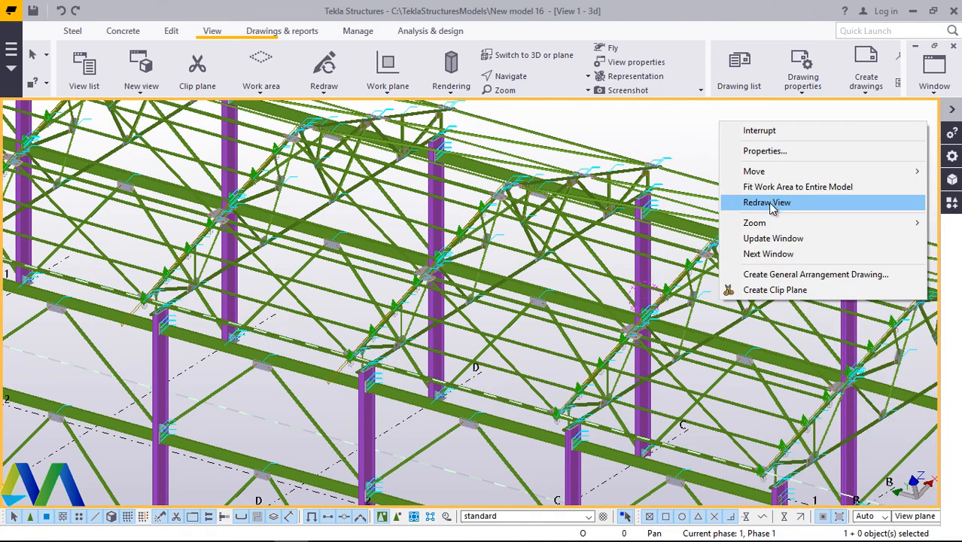
scroll(482, 296, "down", 9)
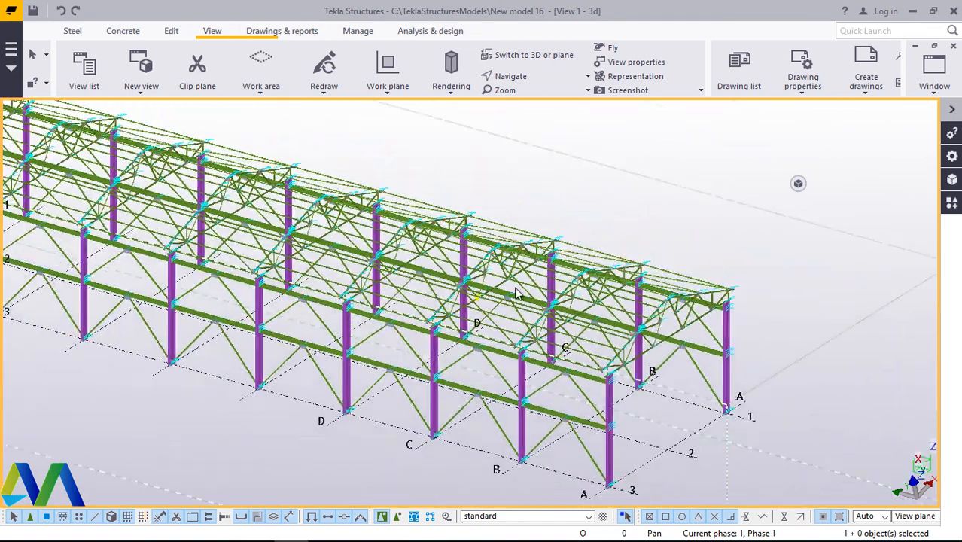
scroll(517, 74, "up", 3)
Step: Rotate around the whole building and inspect the purlin rows from the eave to the ridge
left_click(784, 80)
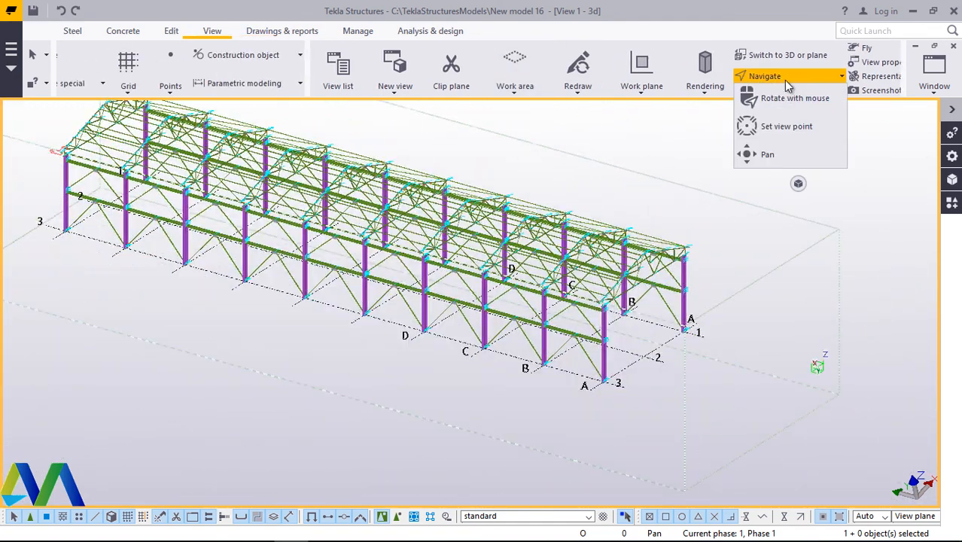
left_click(784, 97)
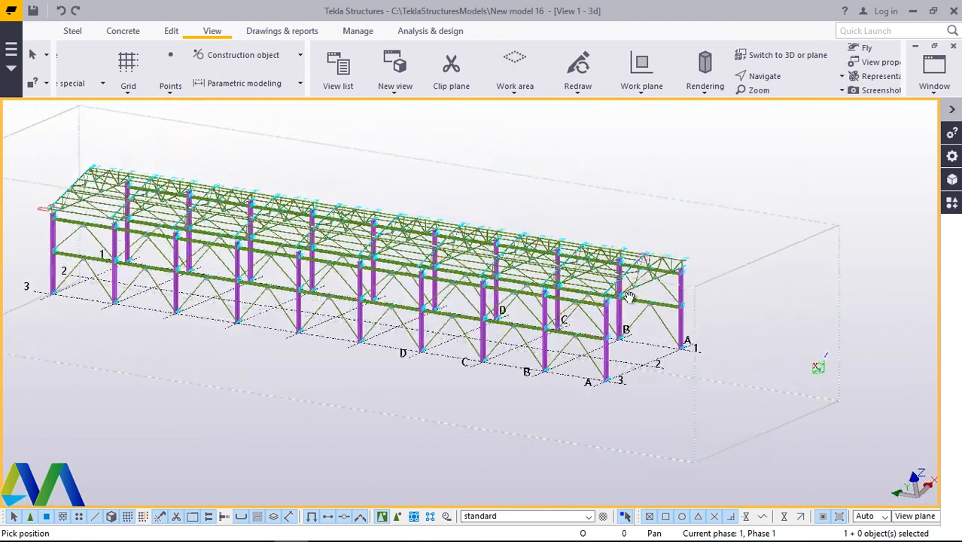
scroll(603, 287, "up", 10)
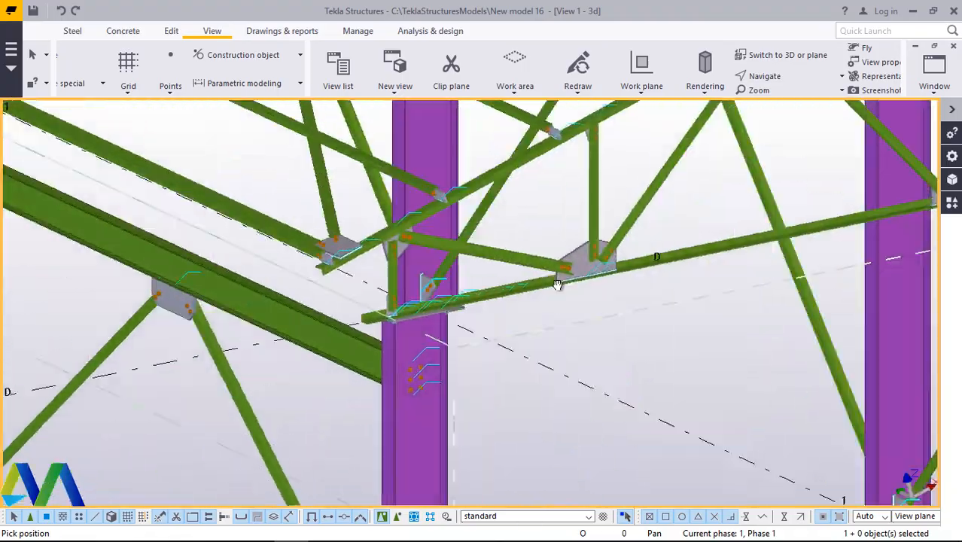
left_click_drag(557, 284, 577, 211)
scroll(577, 211, "down", 10)
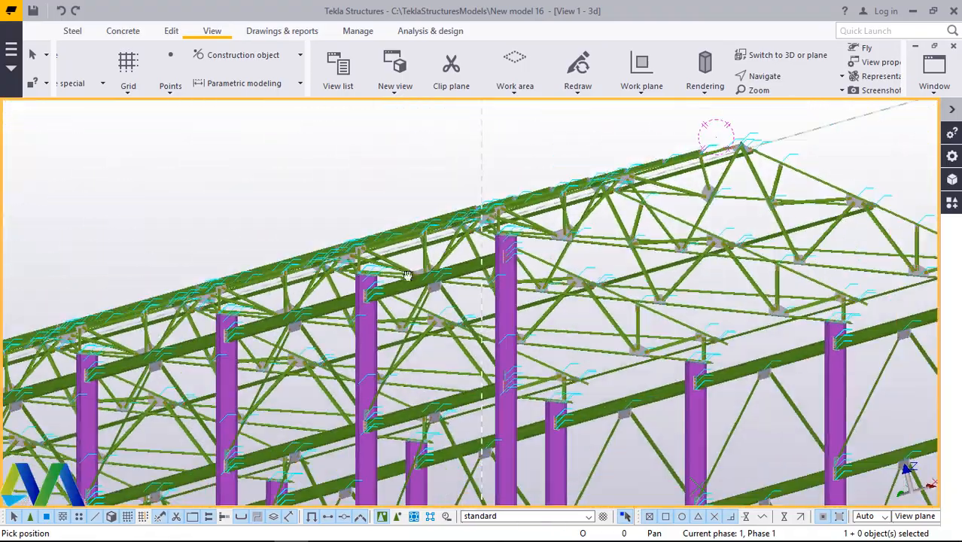
scroll(411, 325, "up", 10)
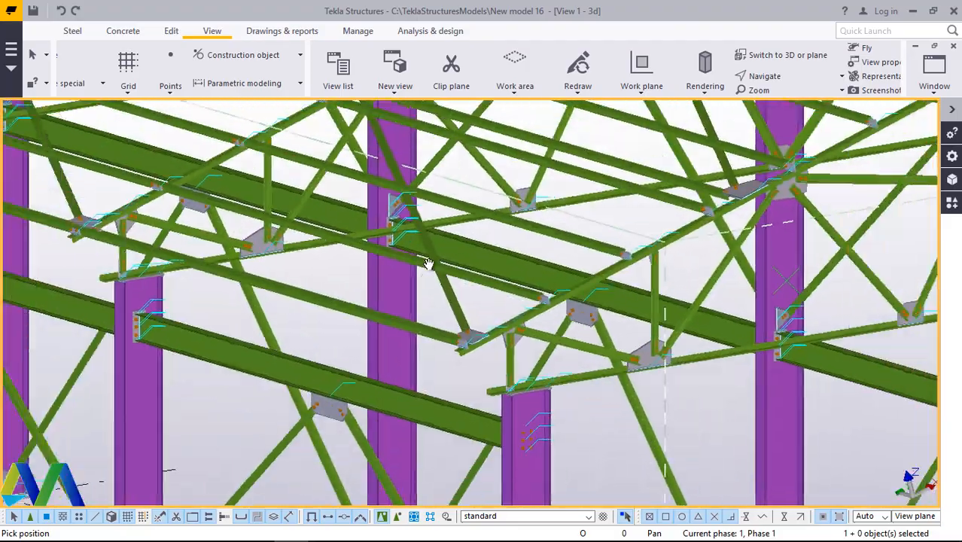
scroll(488, 303, "down", 8)
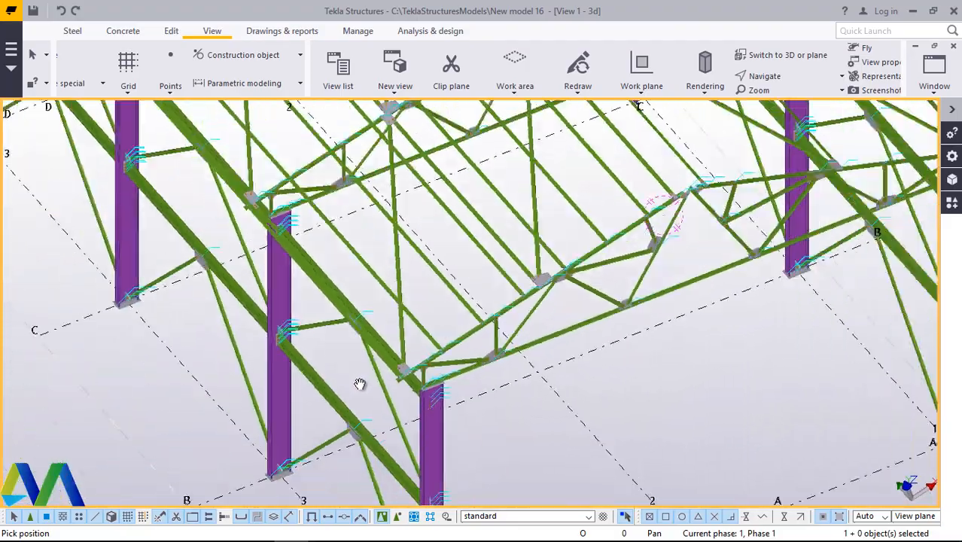
middle_click_drag(576, 239, 596, 252, "ctrl")
scroll(410, 402, "up", 5)
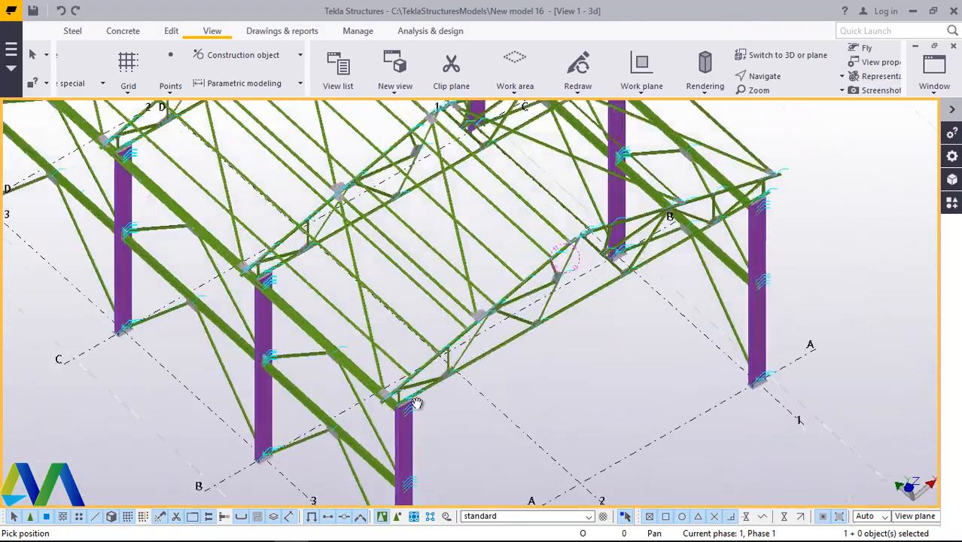
middle_click_drag(400, 403, 602, 377, "ctrl")
right_click(602, 376)
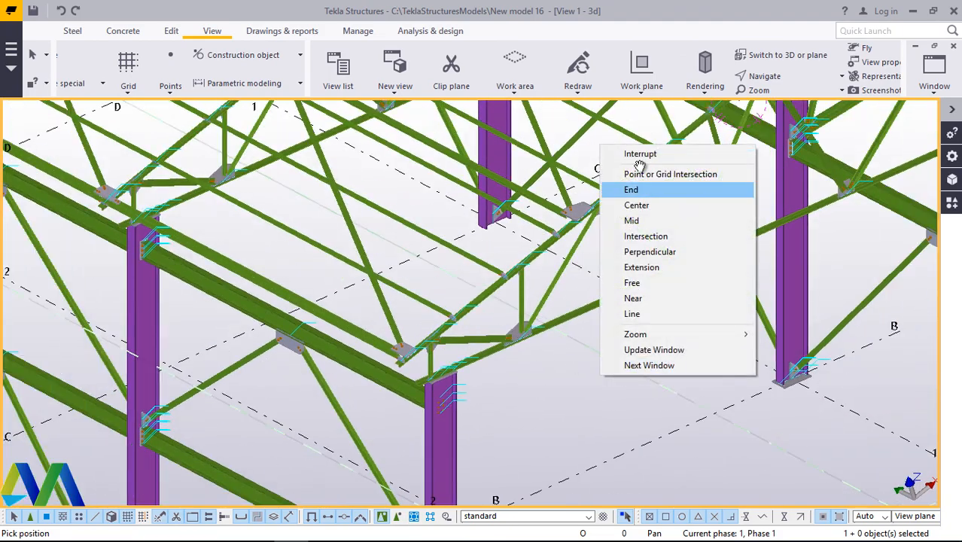
scroll(336, 313, "up", 6)
scroll(323, 360, "down", 3)
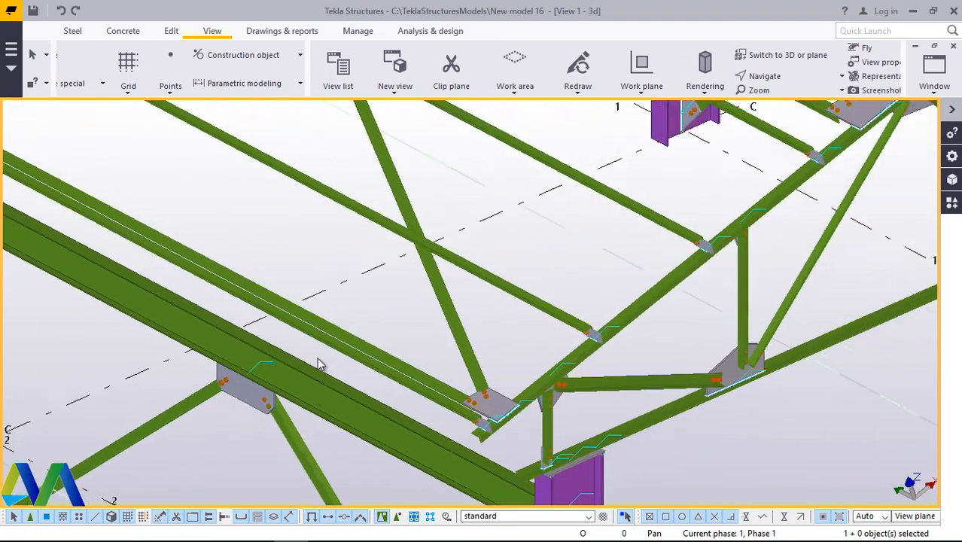
Step: Try to set the work plane on a truss member at the ridge joint
scroll(312, 332, "down", 5)
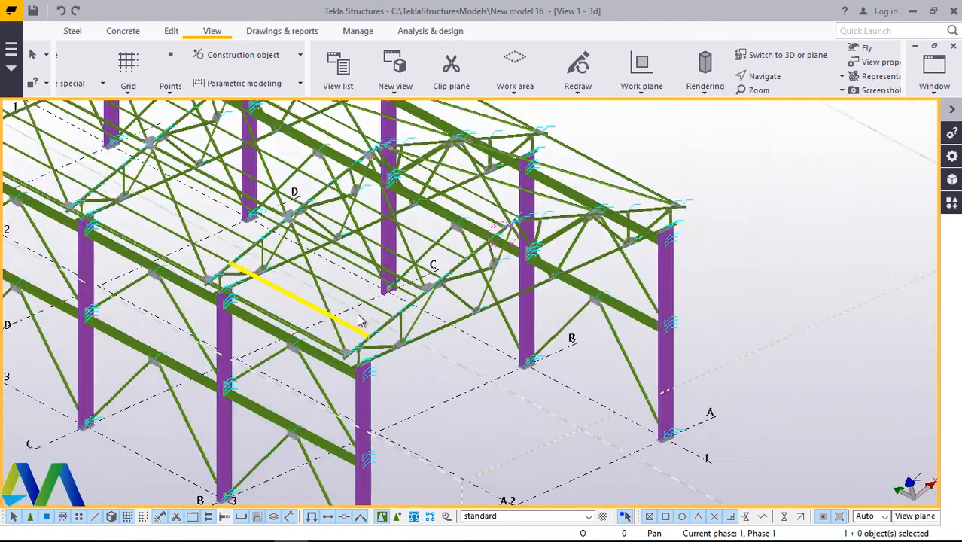
scroll(472, 237, "up", 3)
scroll(473, 237, "up", 5)
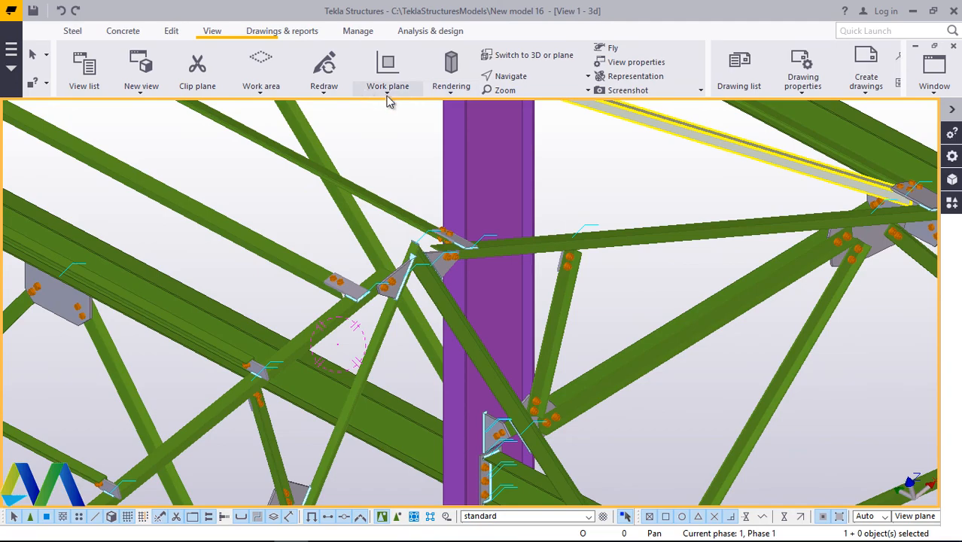
left_click(388, 102)
left_click(393, 123)
scroll(421, 192, "down", 4)
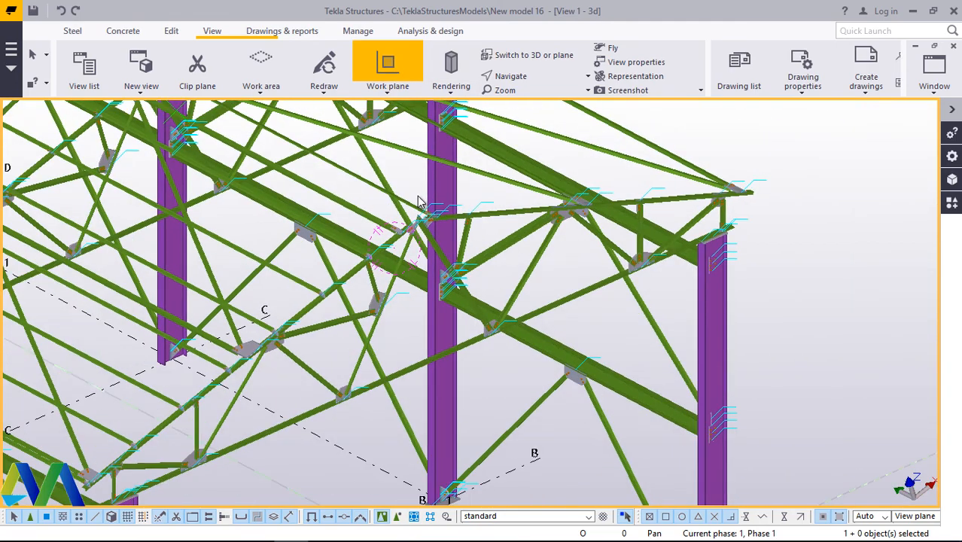
scroll(418, 202, "up", 8)
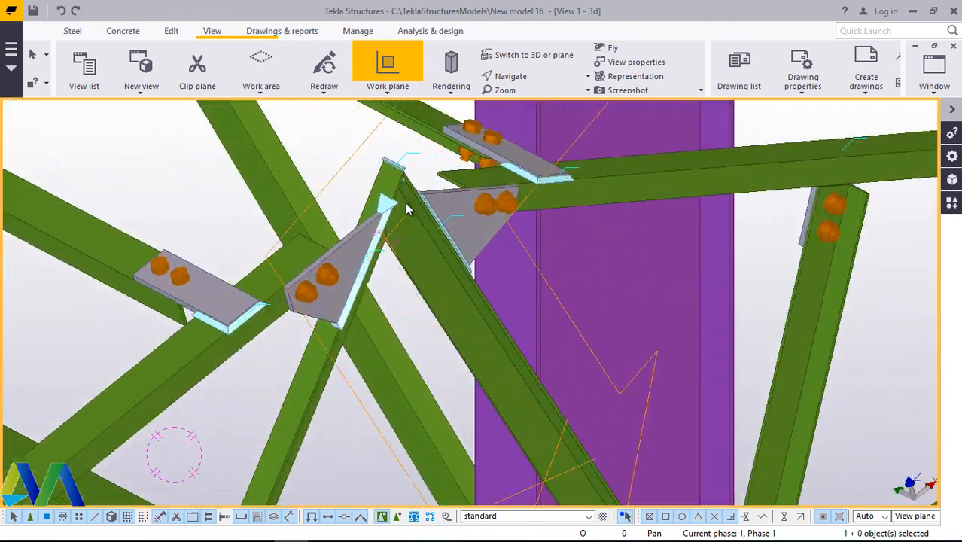
scroll(405, 202, "up", 1)
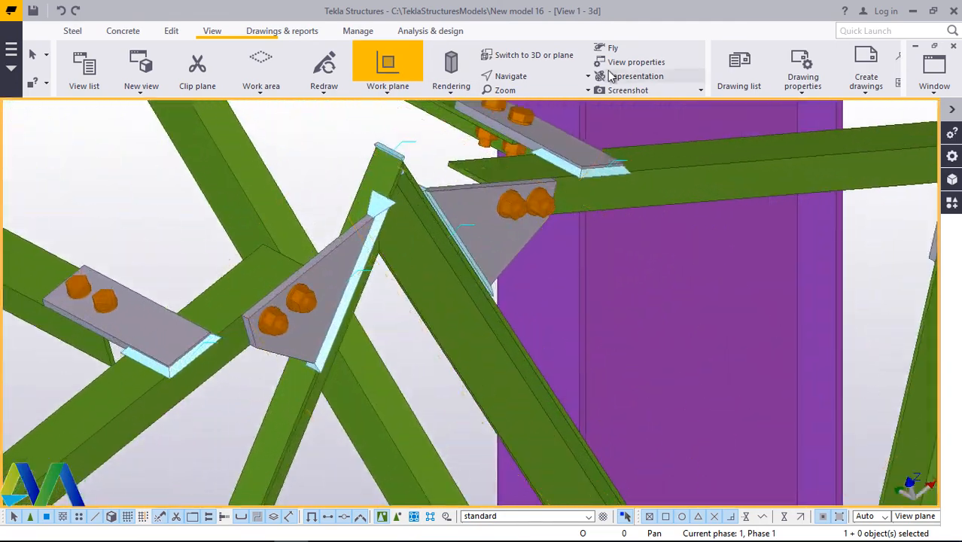
Step: Rotate the view around the ridge joint until both sloping top chords face the viewer, and examine the joint's geometry
left_click(526, 78)
left_click(543, 100)
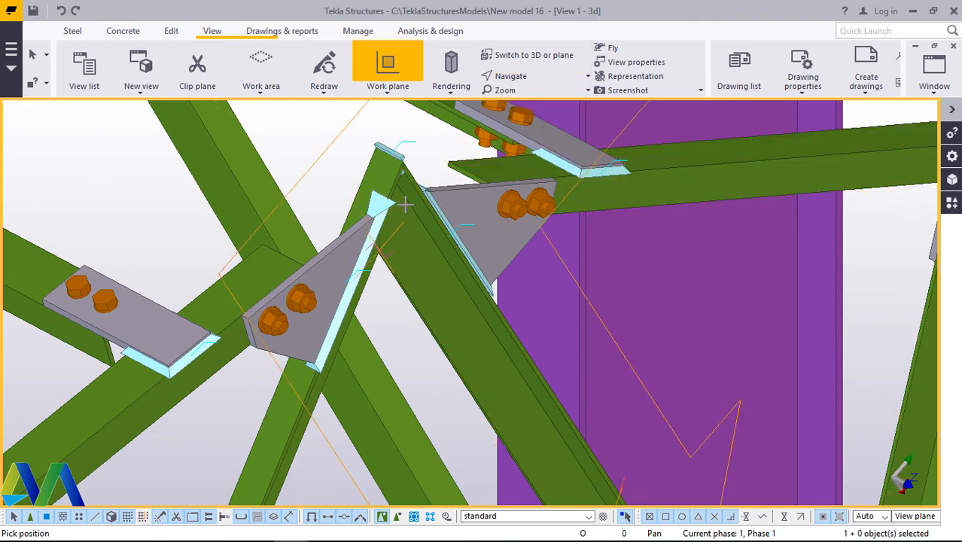
right_click(333, 142)
left_click(374, 152)
left_click(522, 78)
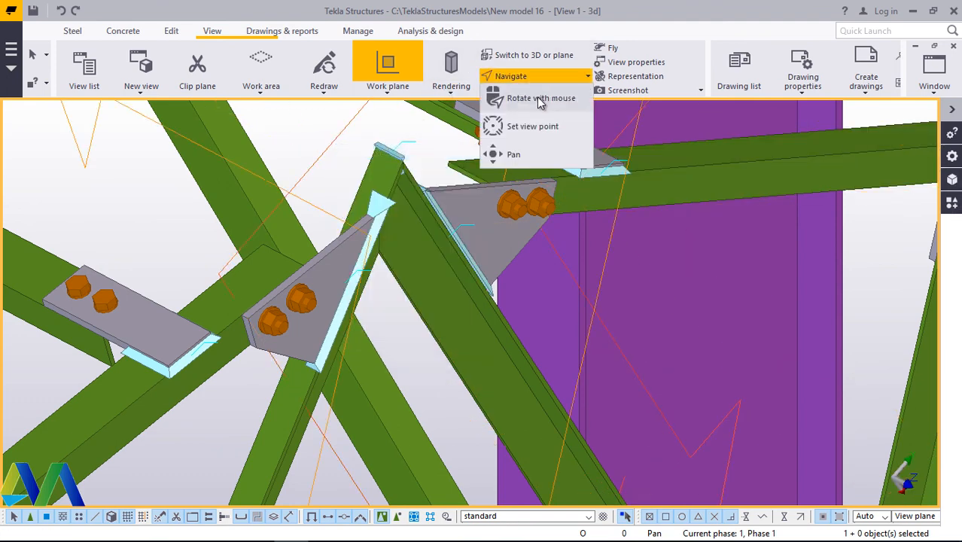
left_click(541, 102)
right_click(407, 219)
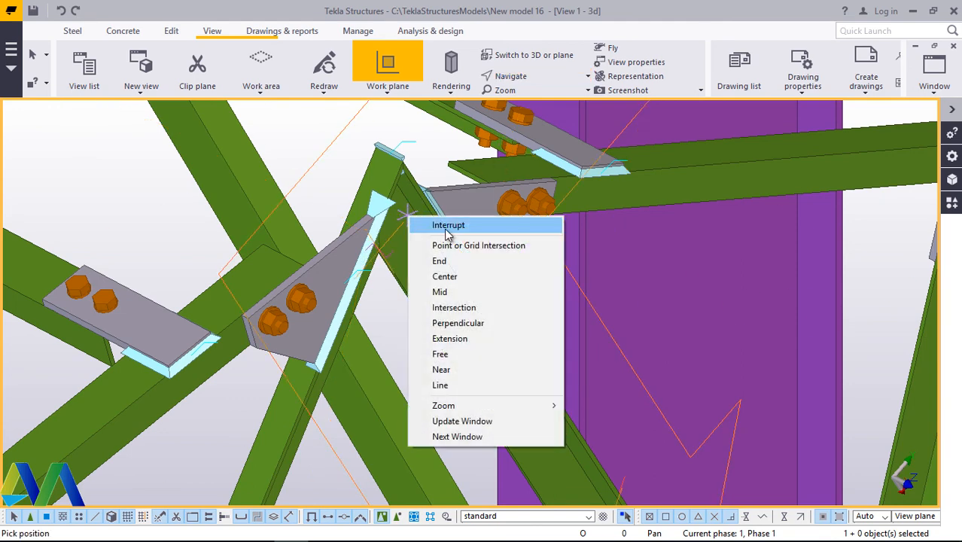
left_click(440, 219)
left_click(535, 80)
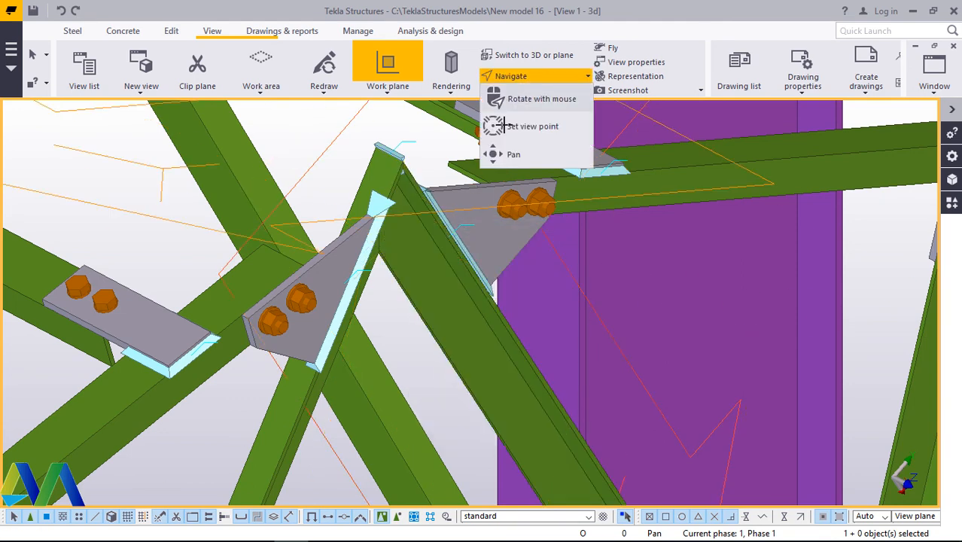
left_click(527, 126)
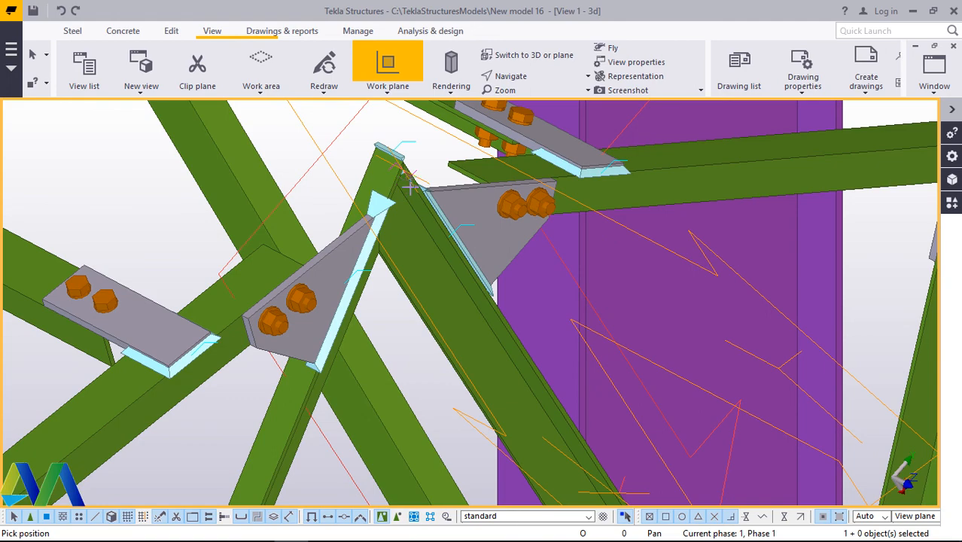
left_click(519, 76)
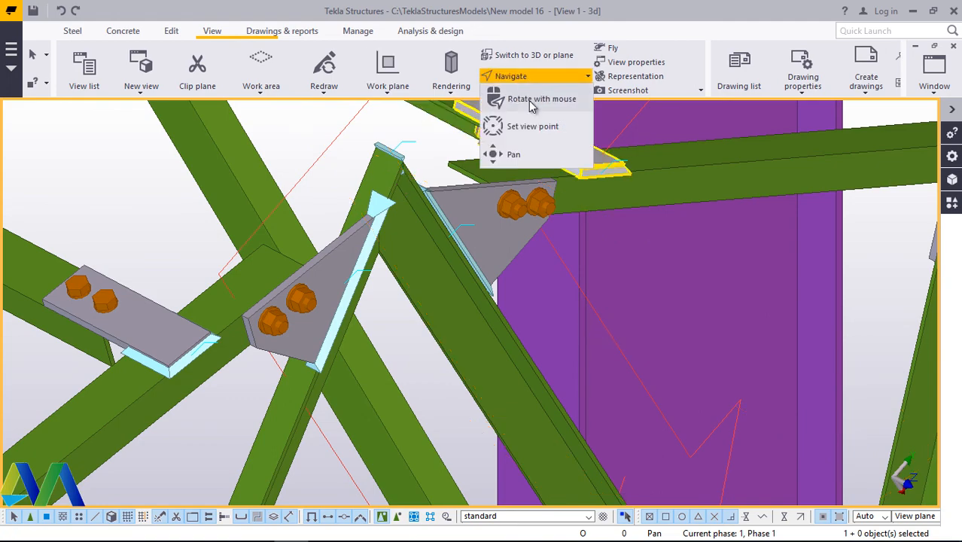
left_click_drag(411, 228, 301, 177)
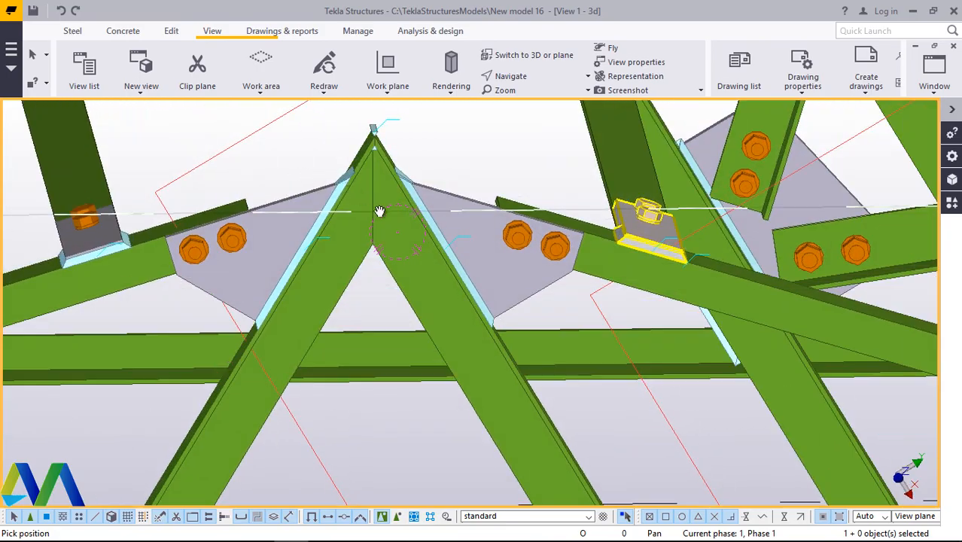
Step: Set the work plane at the base of the column on grids A and 3, with X along grid A and Y vertical
scroll(378, 208, "down", 6)
scroll(378, 209, "down", 10)
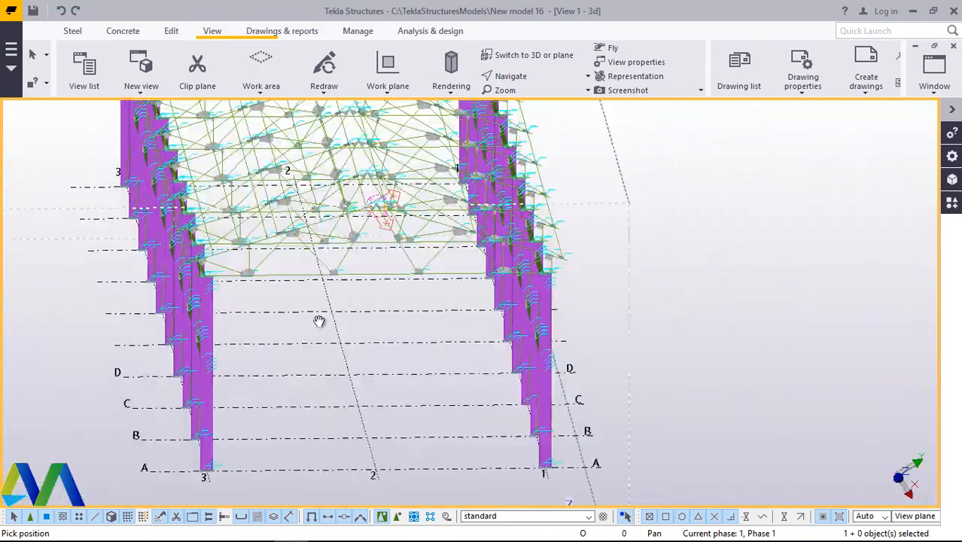
scroll(215, 453, "up", 12)
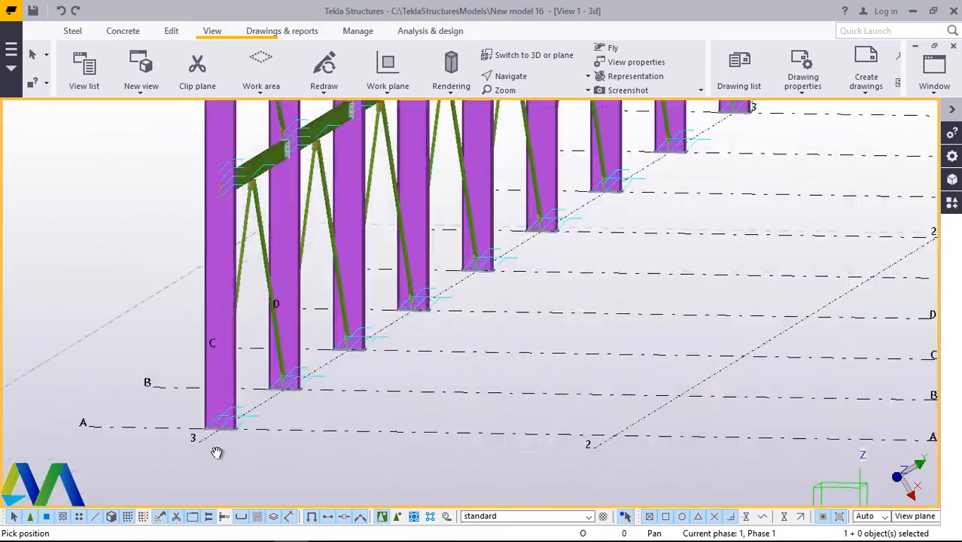
right_click(462, 341)
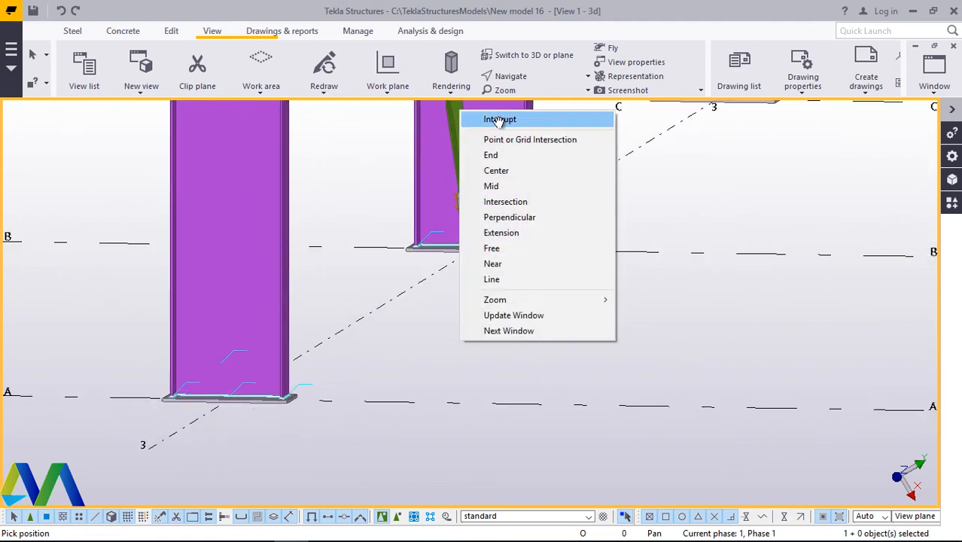
left_click(499, 120)
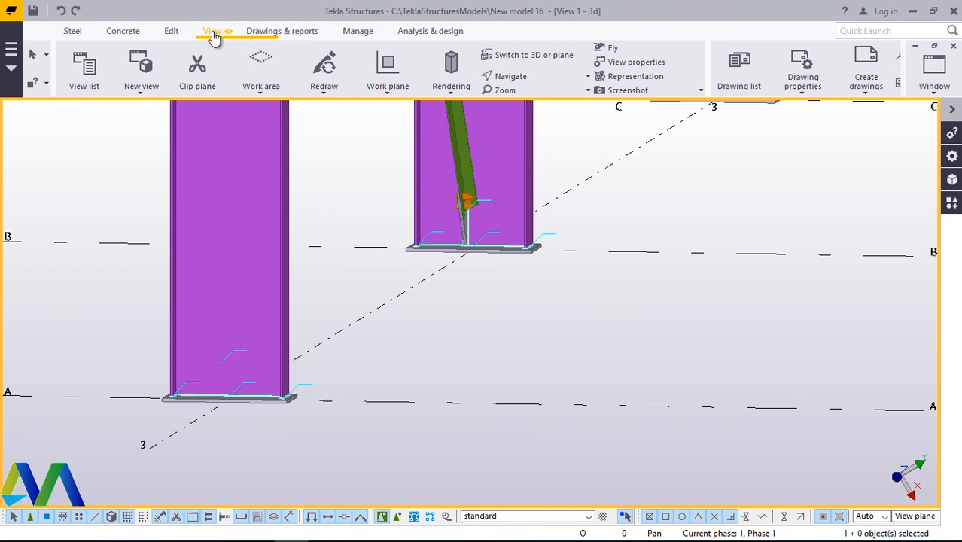
left_click(384, 83)
left_click(365, 118)
scroll(167, 412, "up", 2)
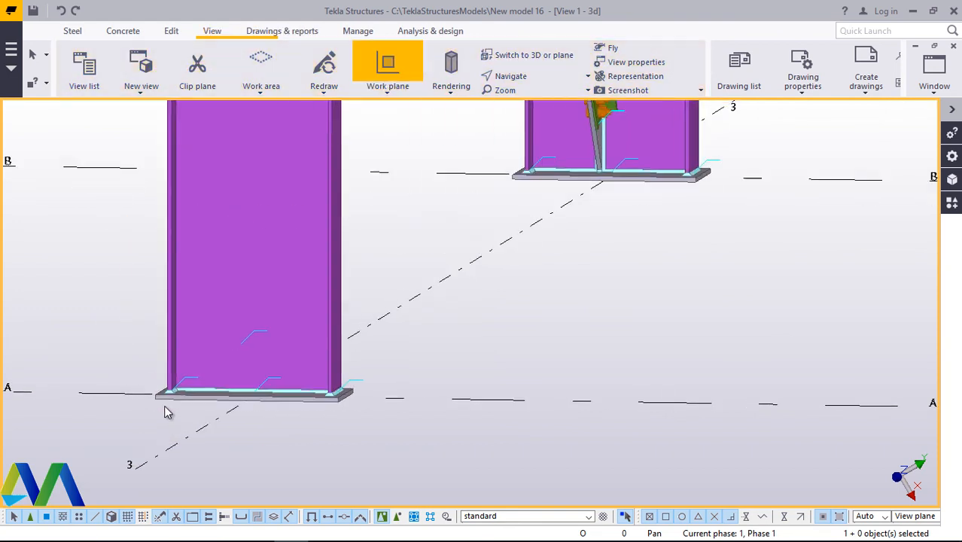
scroll(168, 407, "up", 1)
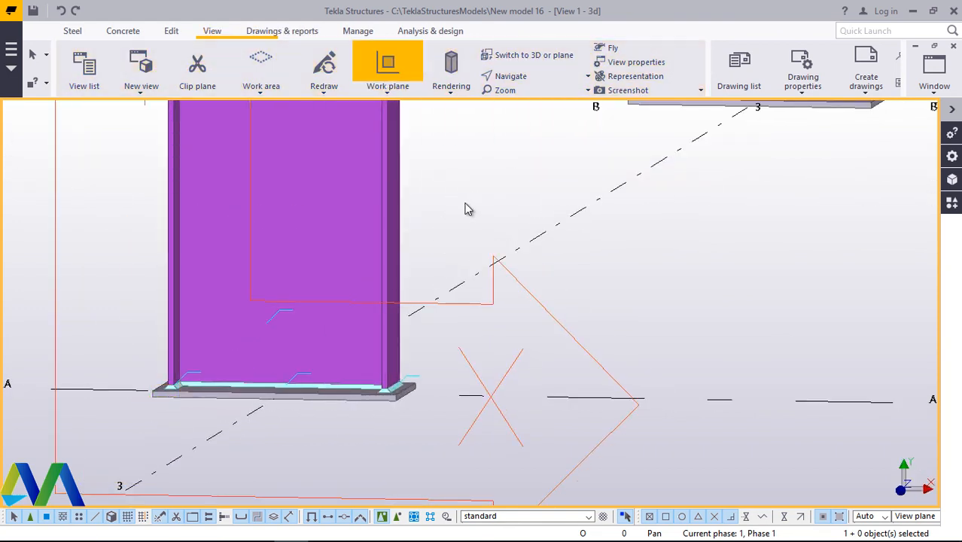
scroll(257, 361, "down", 4)
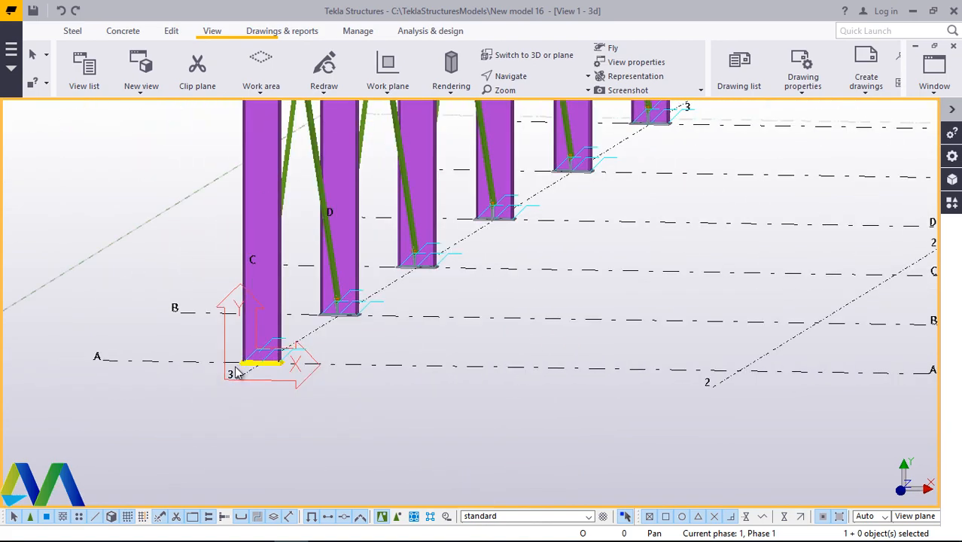
scroll(237, 372, "down", 5)
Step: Rotate the model to an oblique view and examine the purlins along the truss top chord near the eave
left_click(514, 77)
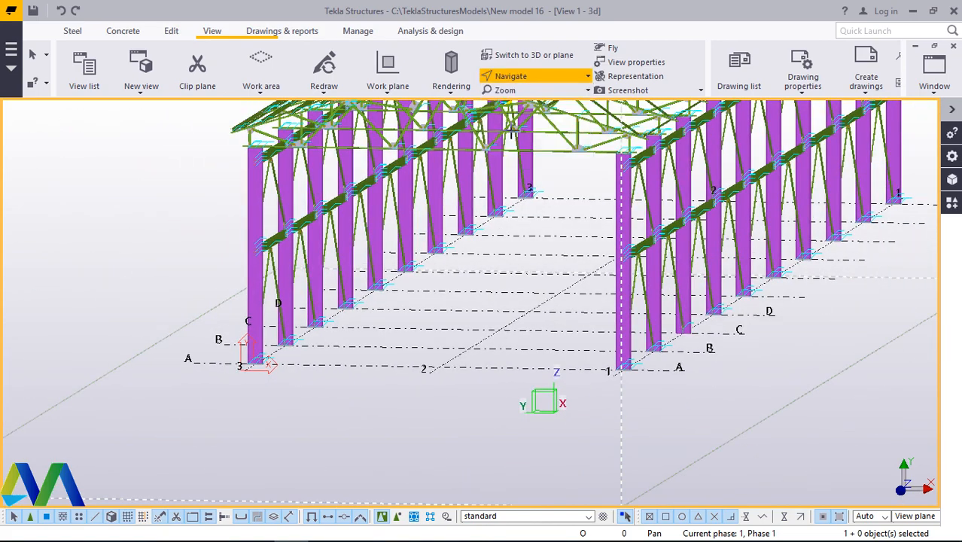
middle_click_drag(294, 156, 389, 342, "ctrl")
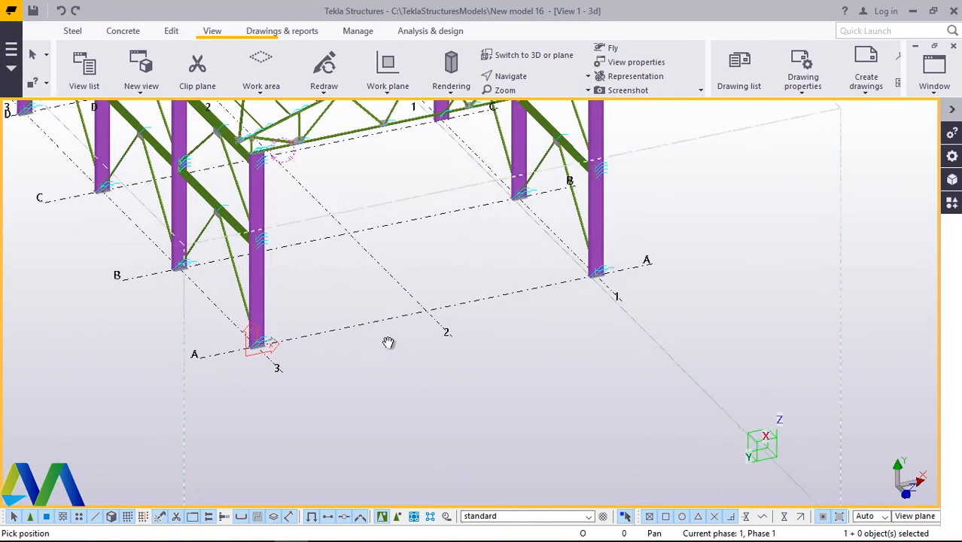
scroll(443, 366, "down", 3)
scroll(358, 248, "up", 3)
scroll(333, 305, "up", 10)
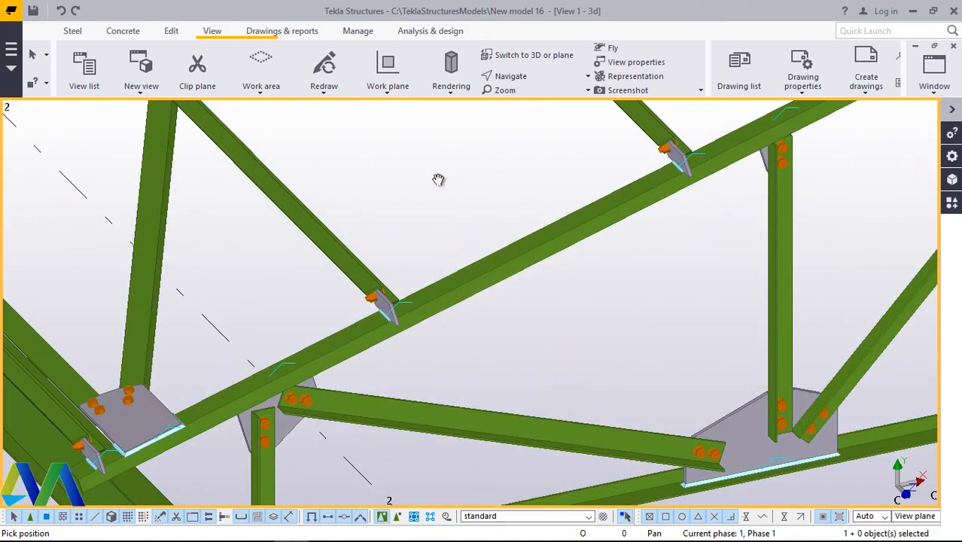
right_click(438, 179)
left_click(486, 184)
scroll(323, 376, "down", 8)
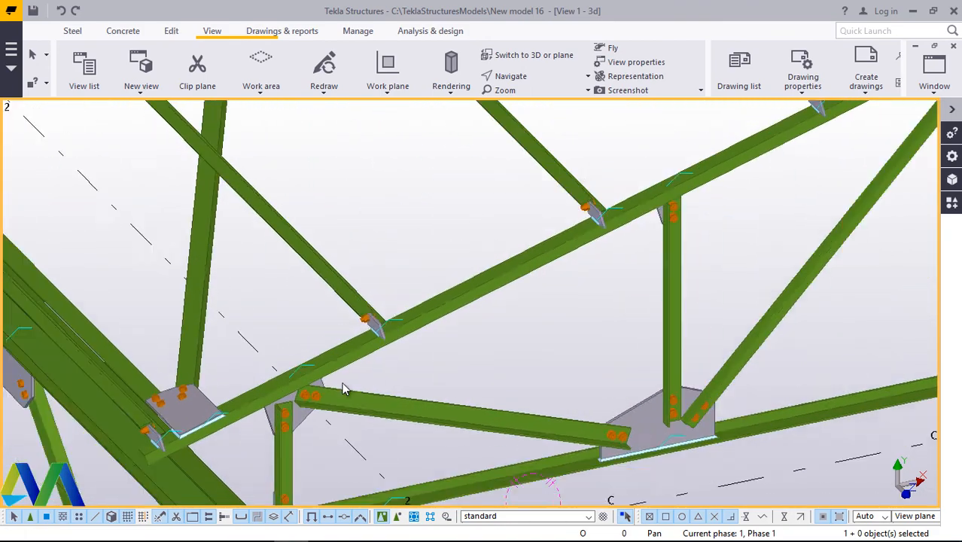
scroll(307, 361, "up", 5)
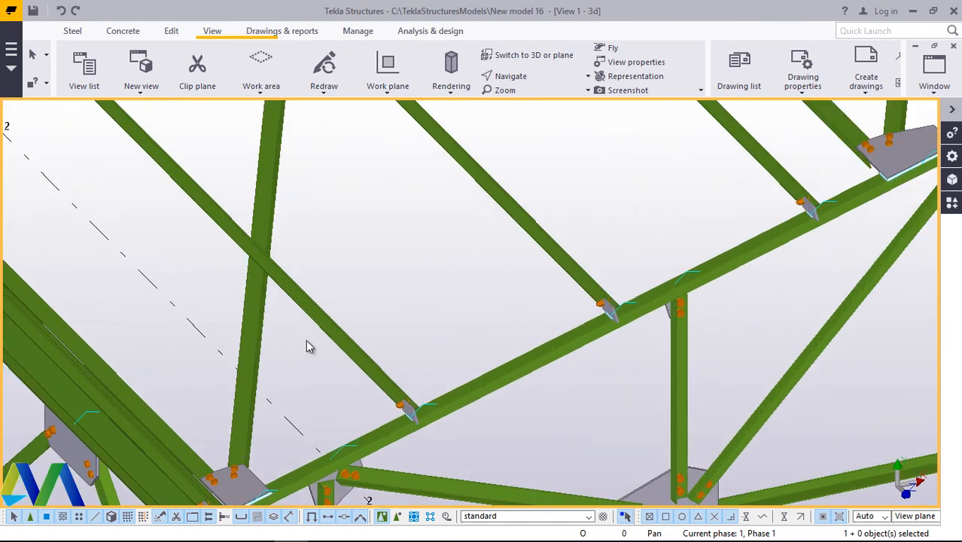
Step: Select the six intermediate purlins between the eave and the ridge in one roof bay
left_click(325, 329)
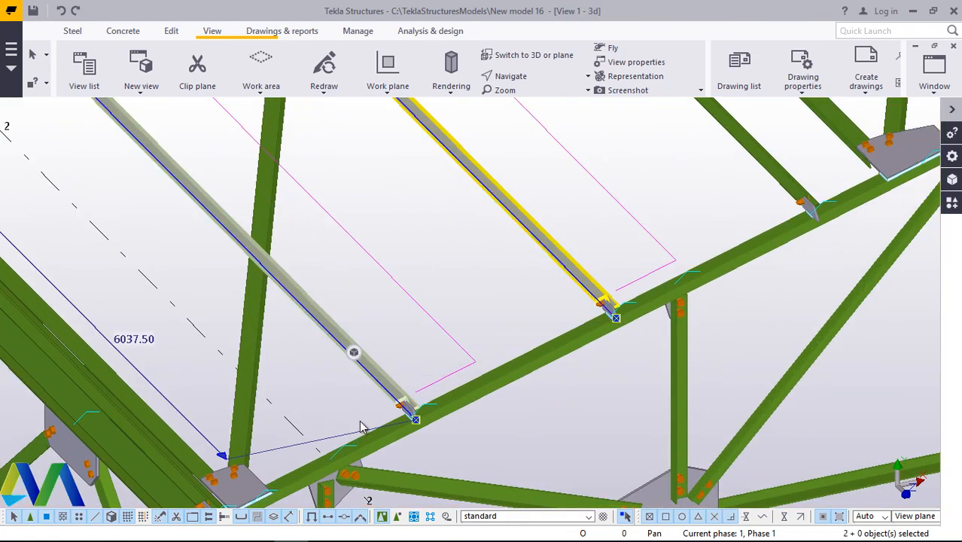
scroll(361, 427, "down", 3)
scroll(442, 279, "up", 1)
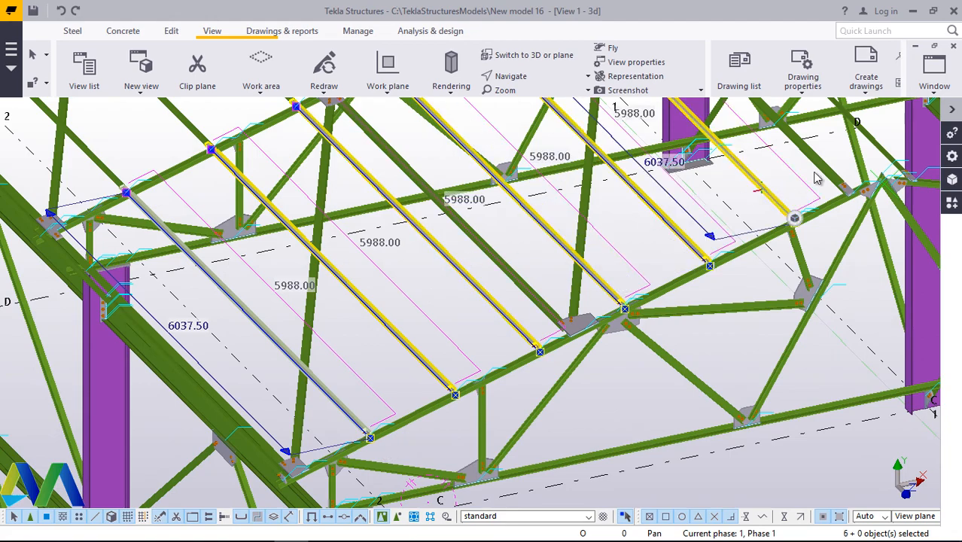
scroll(541, 327, "down", 3)
scroll(768, 316, "up", 4)
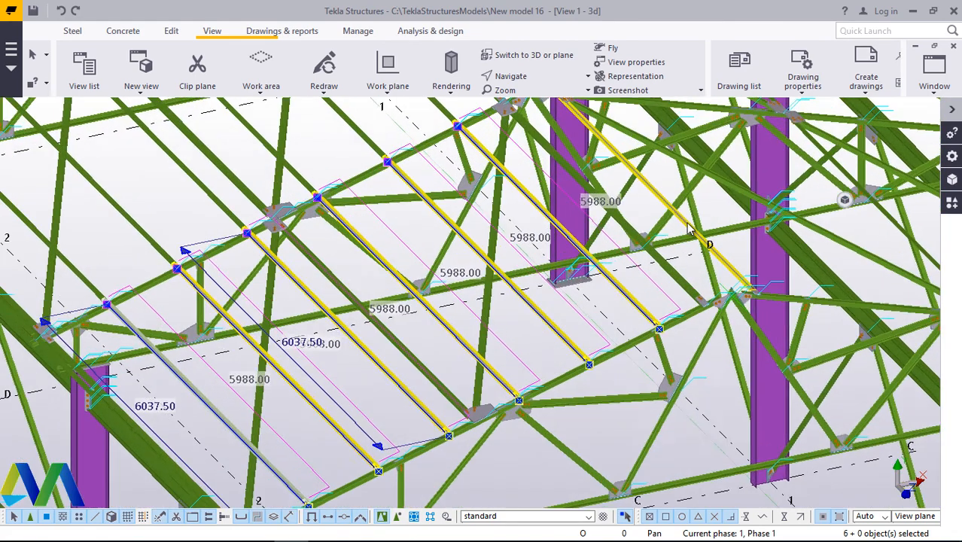
scroll(768, 317, "up", 4)
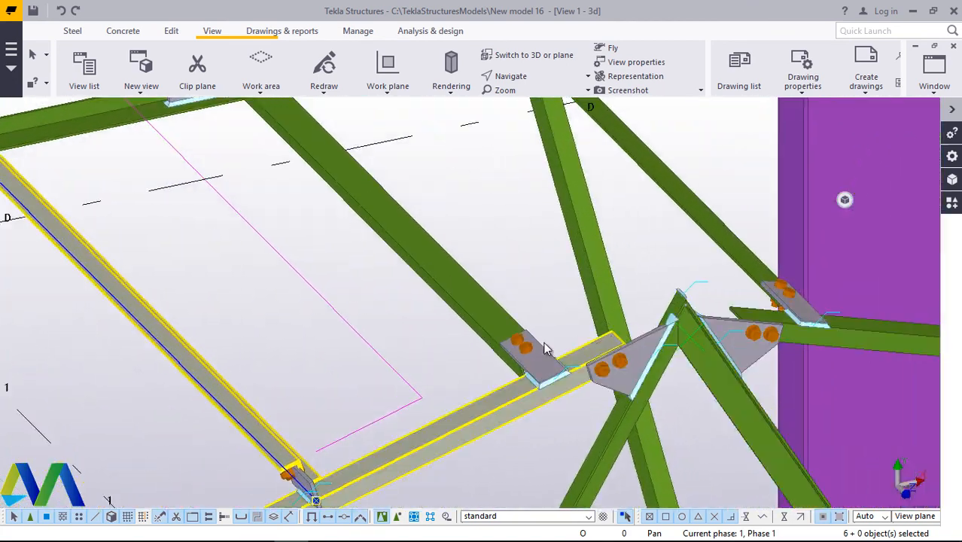
scroll(485, 351, "up", 2)
scroll(601, 269, "down", 5)
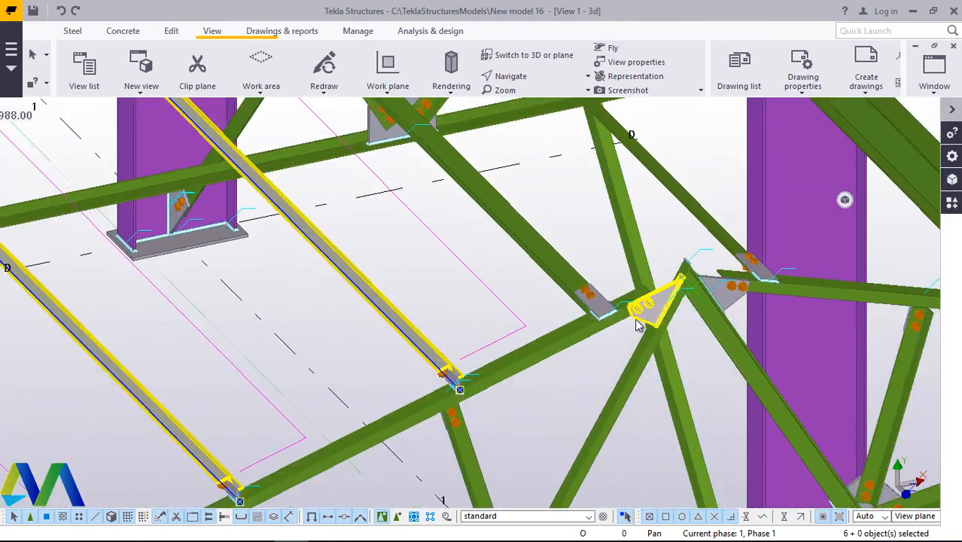
Step: Add the six intermediate purlins of each of the next two roof bays to the selection
scroll(643, 366, "down", 4)
scroll(342, 295, "up", 5)
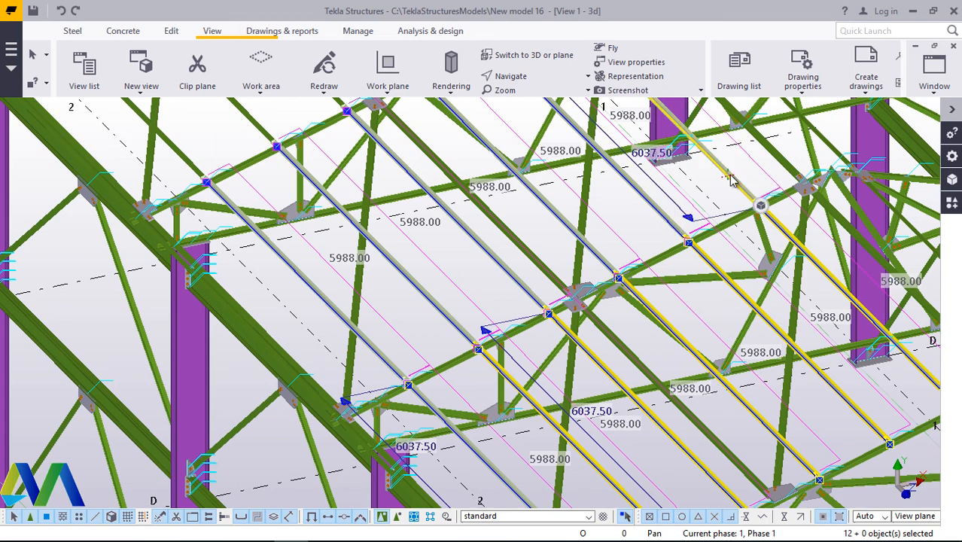
scroll(632, 335, "down", 3)
scroll(338, 203, "up", 5)
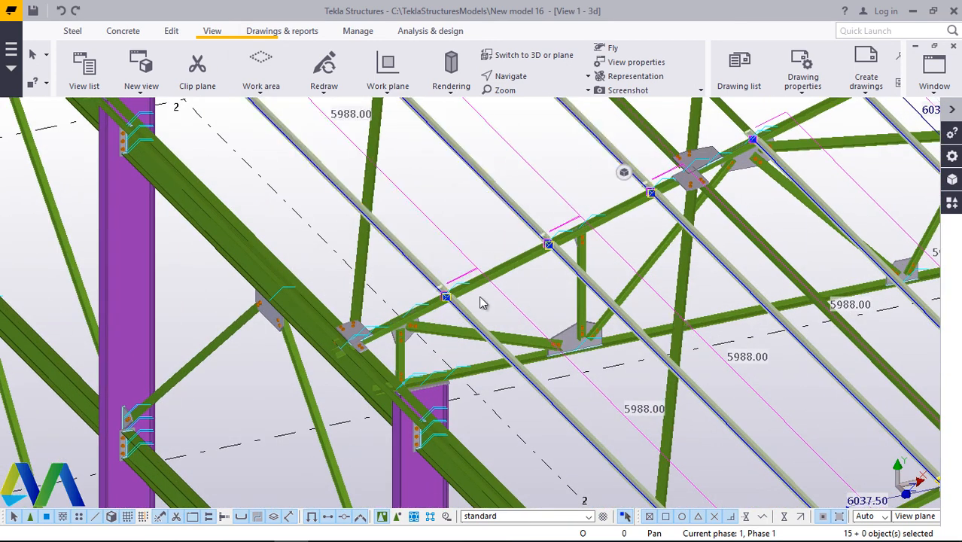
scroll(482, 302, "down", 3)
scroll(616, 172, "up", 3)
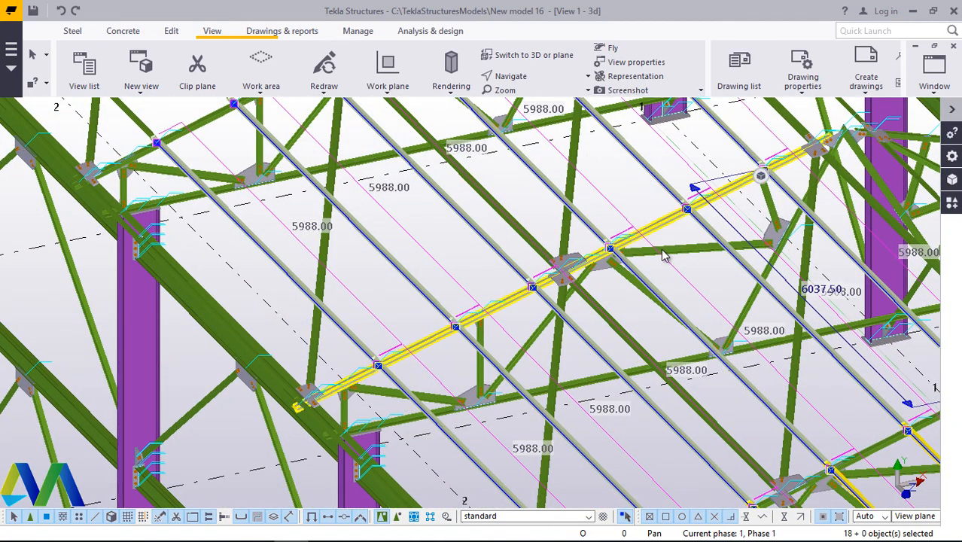
Step: Extend the selection with the six intermediate purlins of the fourth roof bay
scroll(662, 254, "down", 3)
scroll(441, 193, "up", 3)
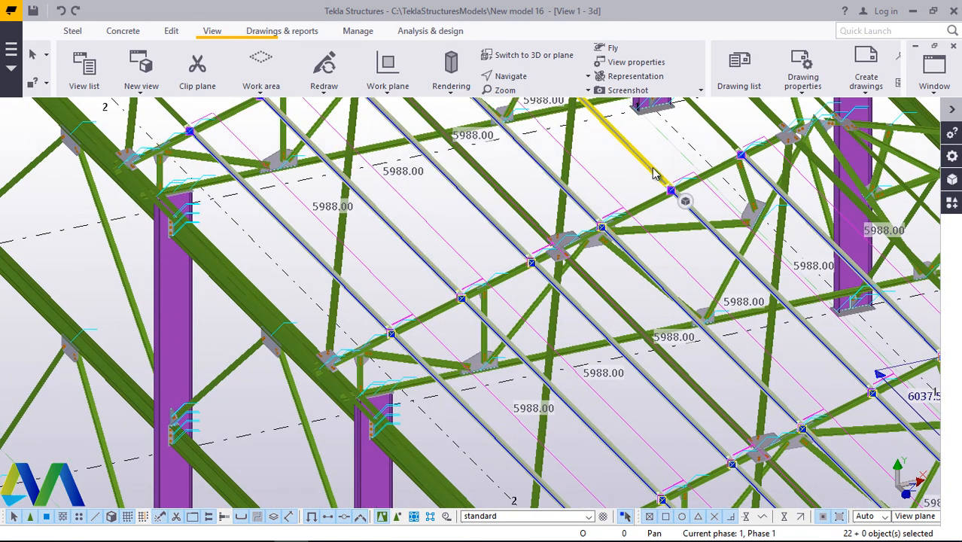
scroll(457, 366, "up", 5)
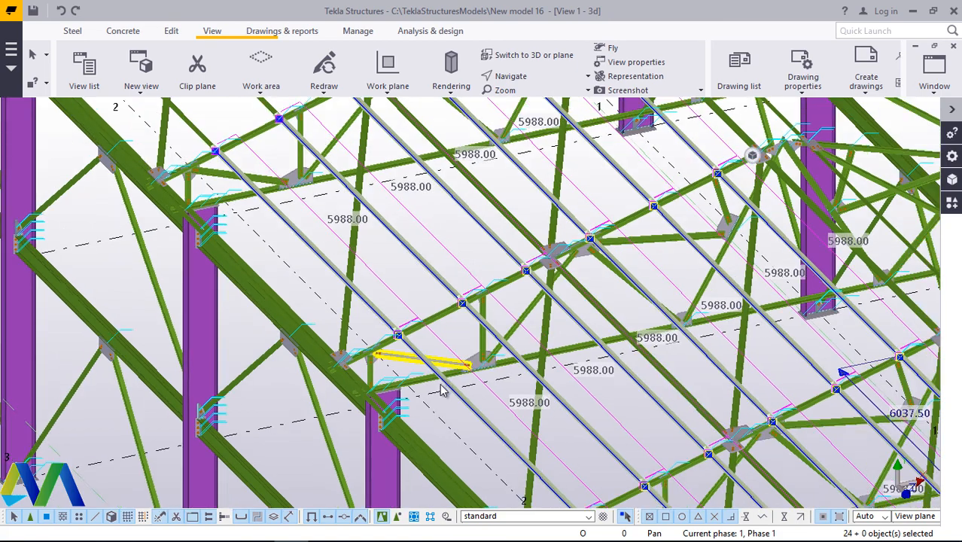
scroll(305, 323, "up", 2)
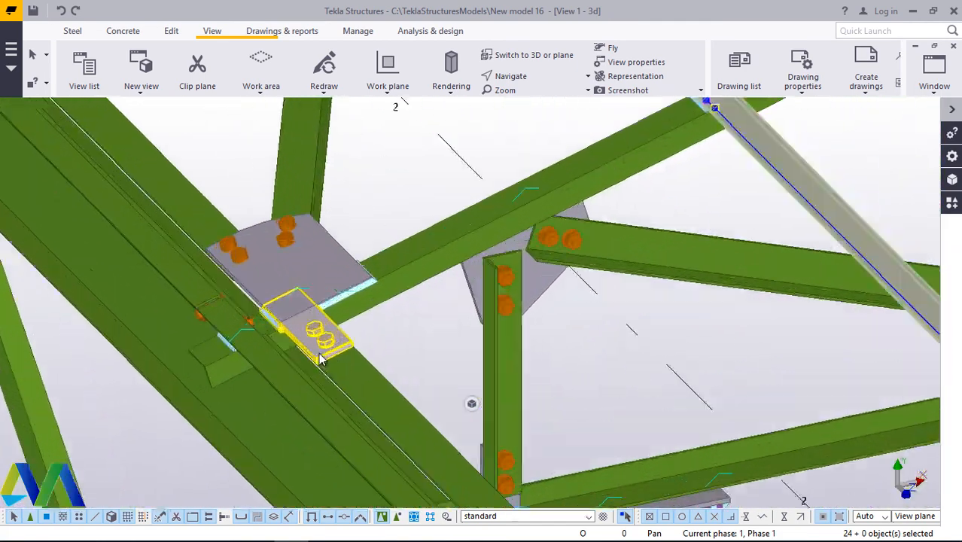
Step: Add the eave purlin of each of the four roof bays already picked to the selection
scroll(226, 271, "down", 2)
left_click(185, 260, "shift")
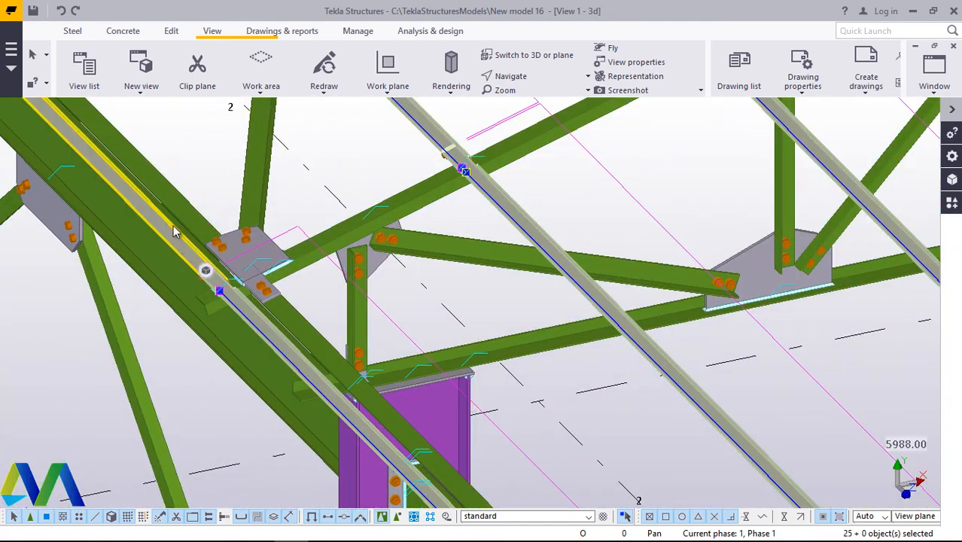
left_click(173, 232, "shift")
scroll(164, 190, "down", 8)
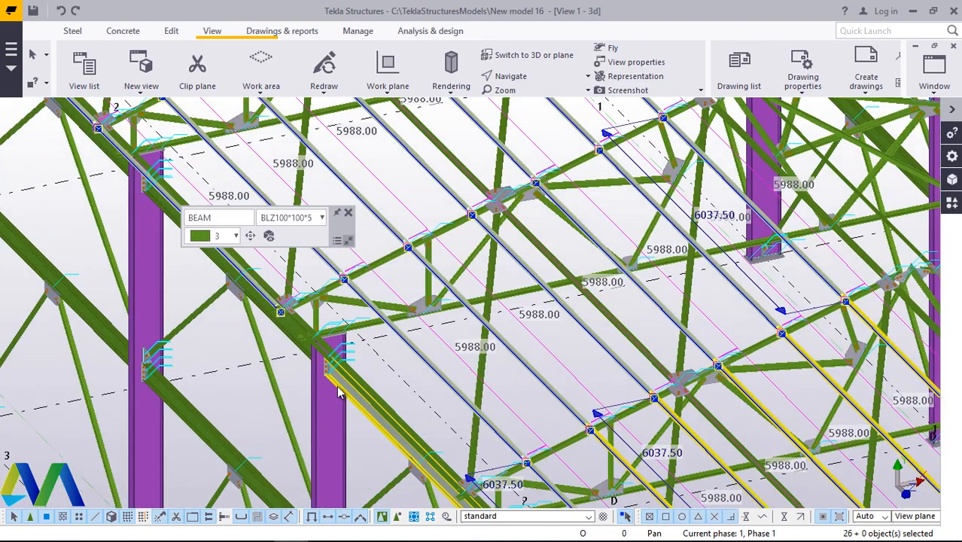
scroll(338, 392, "up", 4)
scroll(202, 222, "down", 1)
left_click(192, 213, "shift")
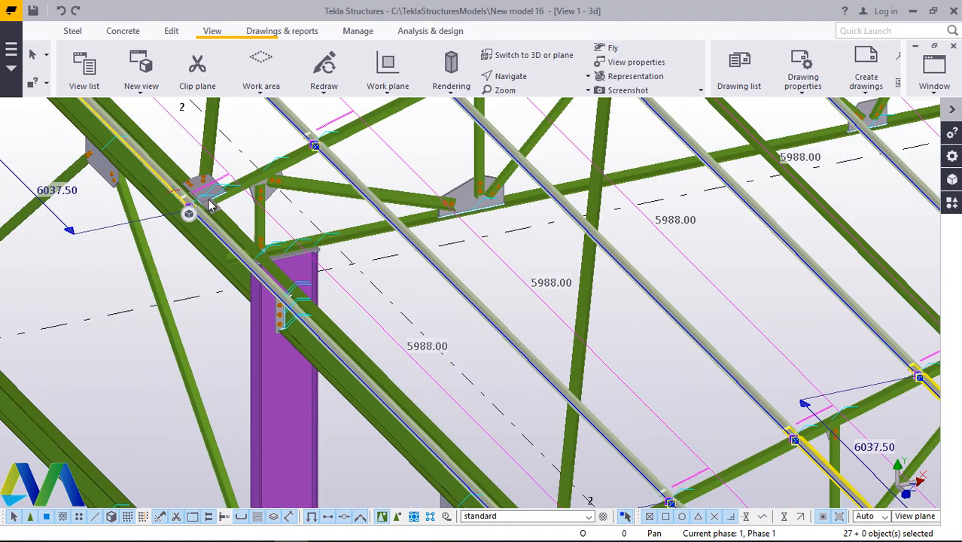
scroll(192, 213, "down", 5)
scroll(340, 360, "up", 3)
scroll(340, 360, "up", 4)
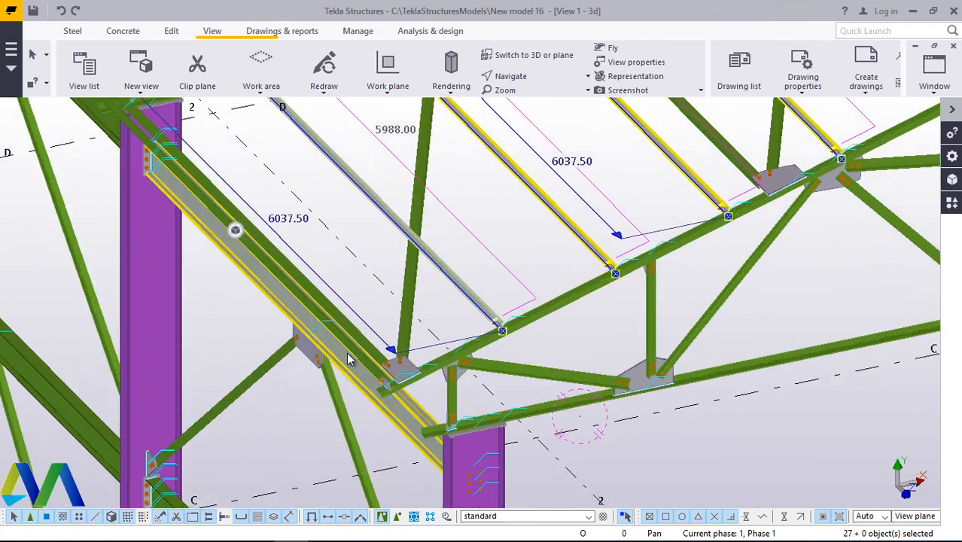
left_click(454, 378, "shift")
scroll(482, 392, "down", 2)
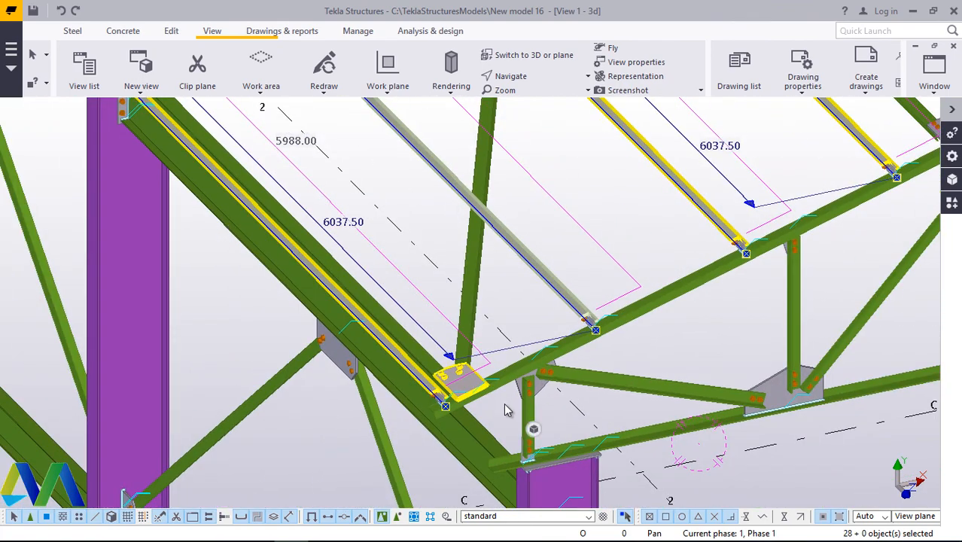
Step: Add all seven purlins of the fifth roof bay, from the eave to the ridge, to the selection
scroll(506, 409, "down", 6)
scroll(204, 138, "up", 4)
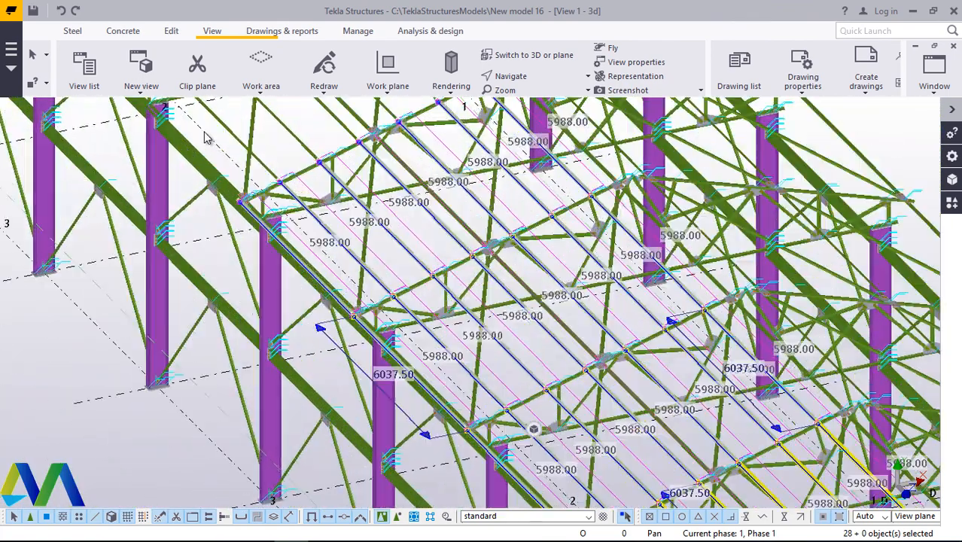
scroll(207, 137, "up", 5)
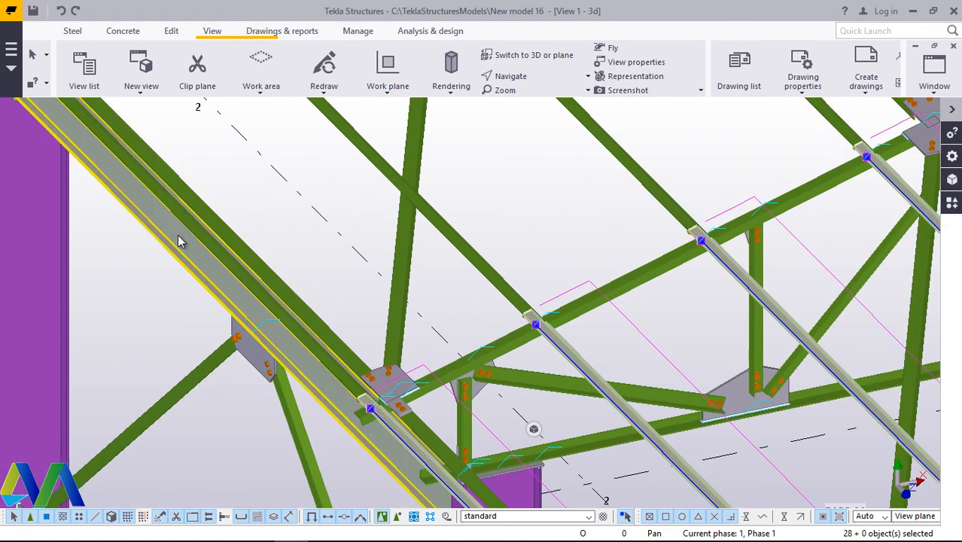
scroll(249, 293, "down", 2)
scroll(289, 309, "up", 4)
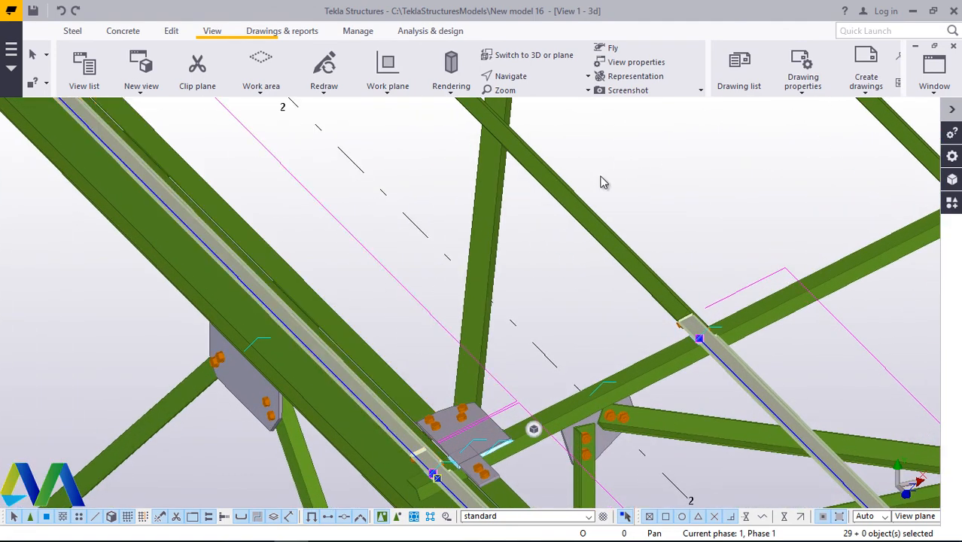
scroll(362, 354, "down", 5)
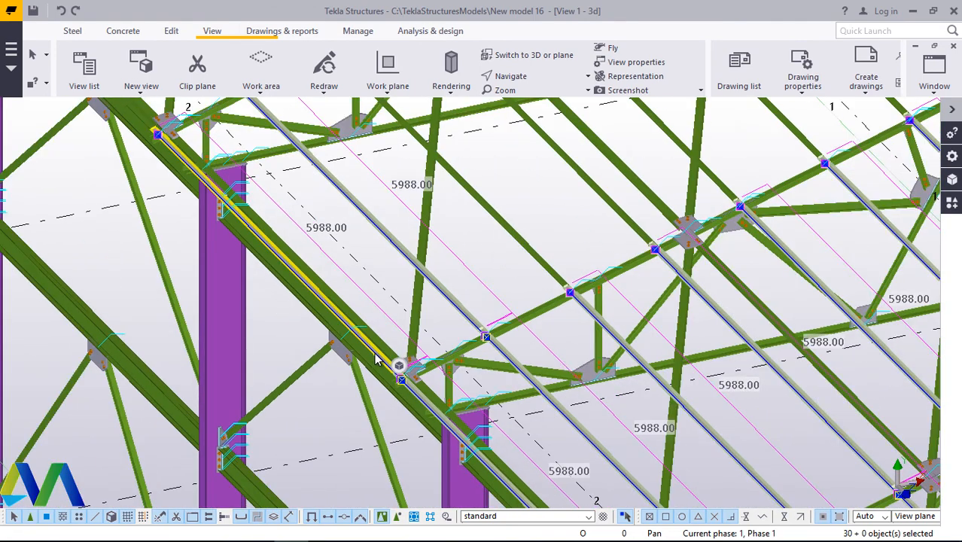
scroll(445, 286, "up", 2)
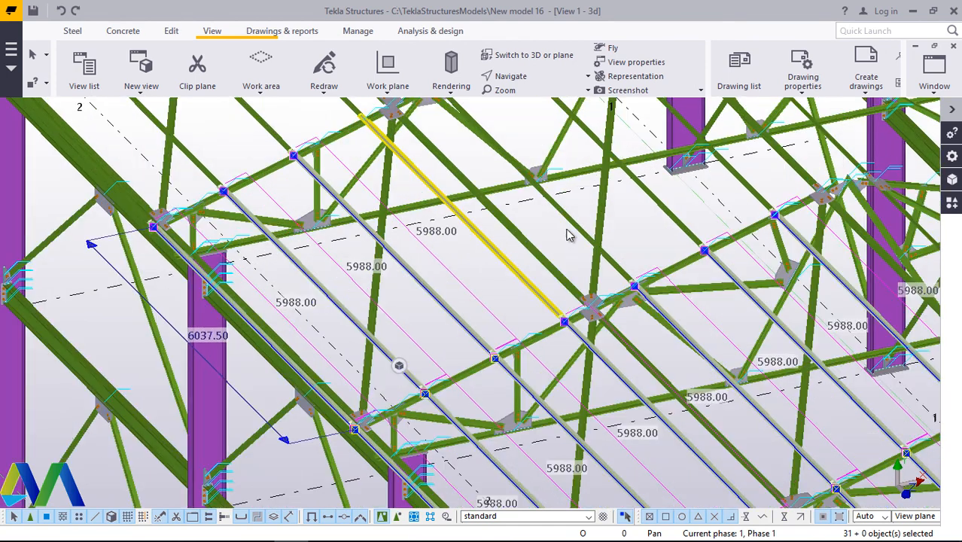
scroll(570, 222, "up", 2)
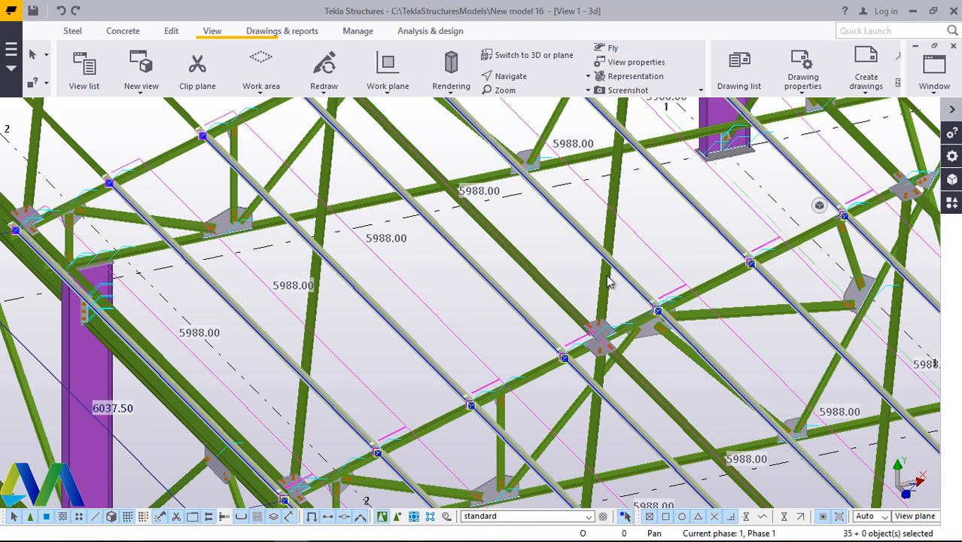
Step: Add the four purlins nearest the eave and the two nearest the ridge in the sixth roof bay to the selection
scroll(509, 339, "down", 5)
scroll(258, 354, "up", 5)
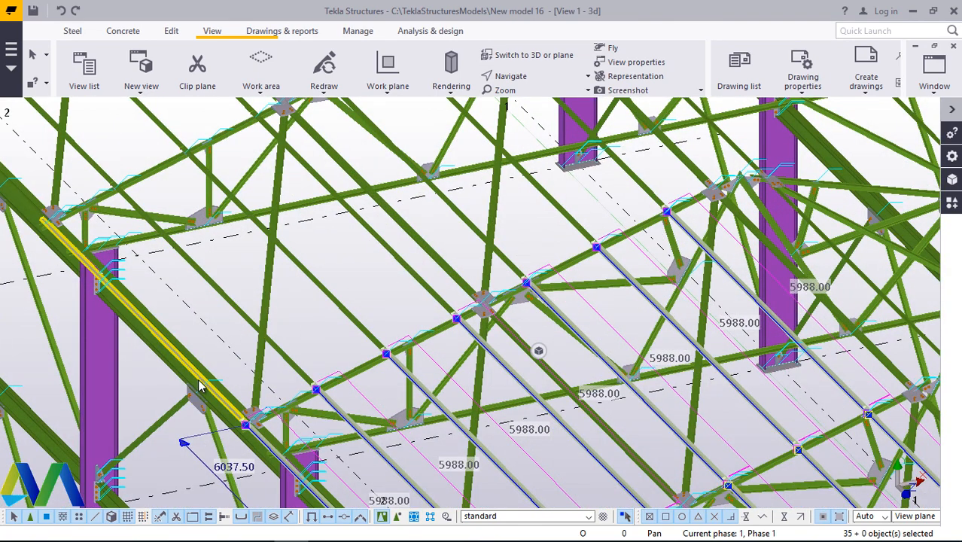
scroll(199, 386, "up", 2)
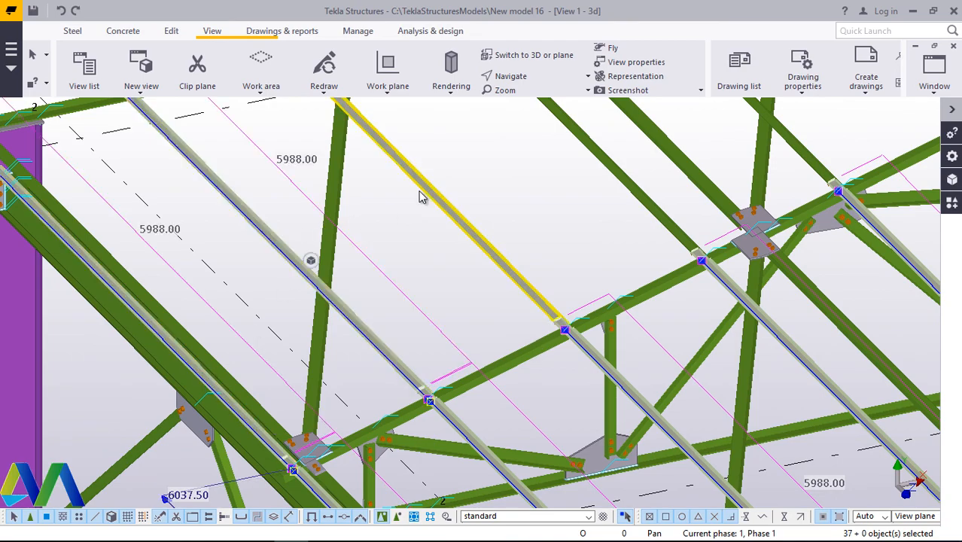
scroll(445, 365, "down", 4)
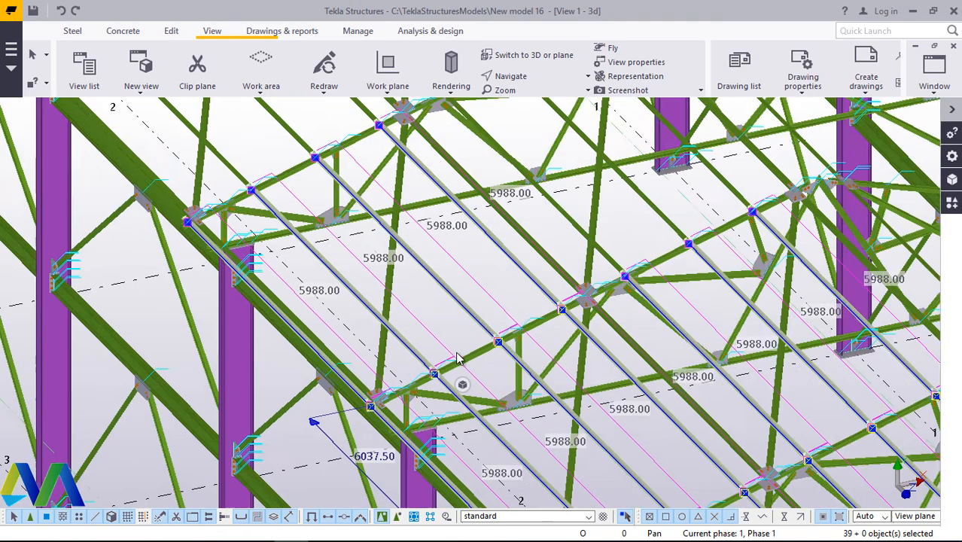
scroll(575, 252, "up", 4)
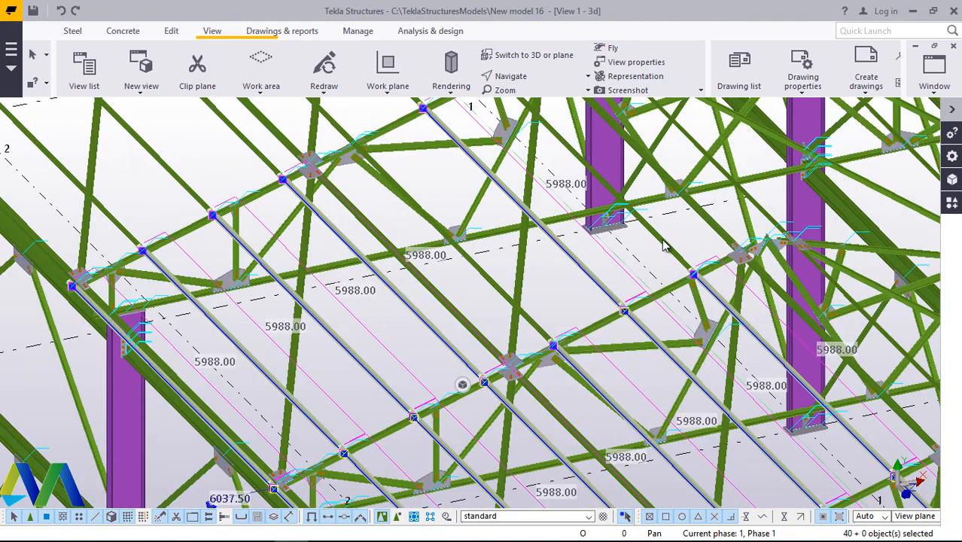
scroll(665, 340, "down", 4)
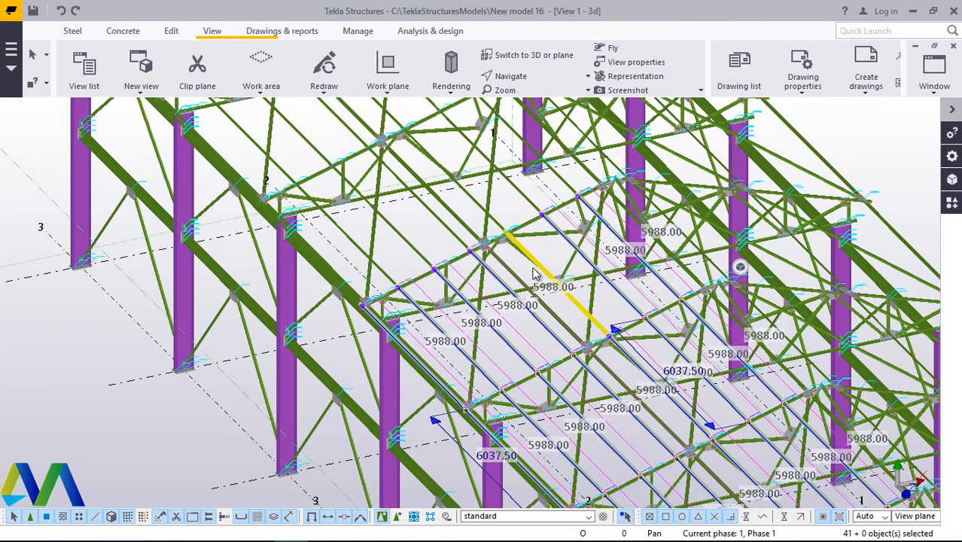
Step: Extend the selection with the four purlins nearest the eave in the seventh roof bay
scroll(587, 301, "up", 4)
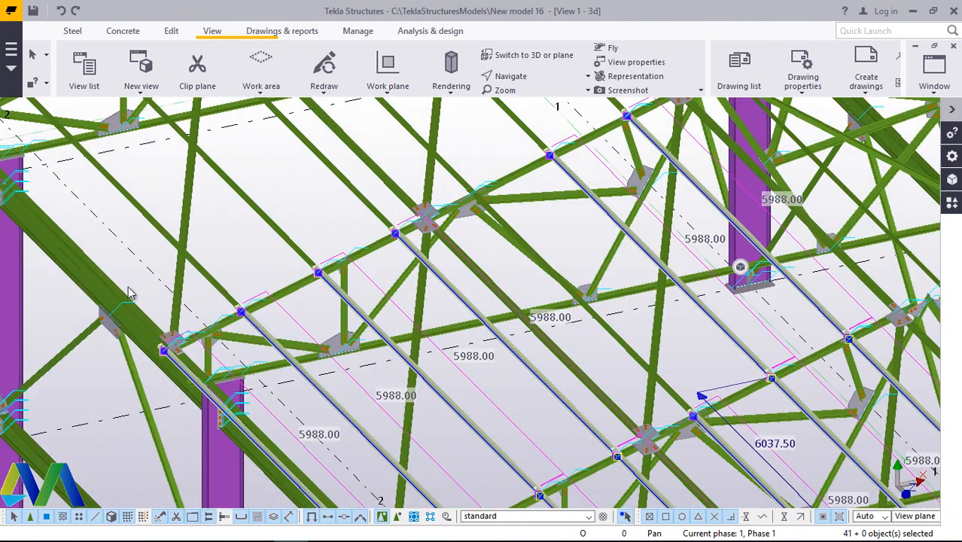
scroll(130, 294, "up", 8)
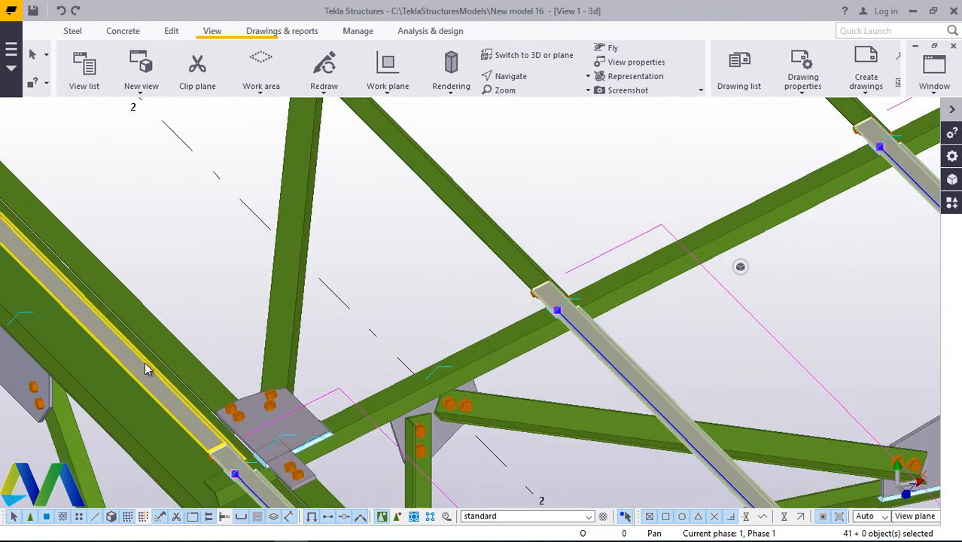
left_click(146, 363, "shift")
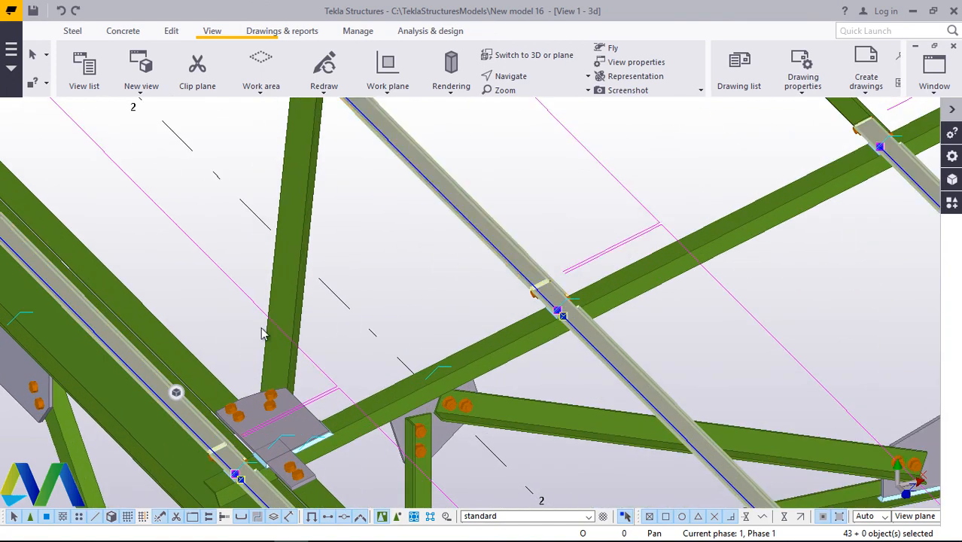
scroll(243, 372, "down", 5)
scroll(323, 256, "up", 3)
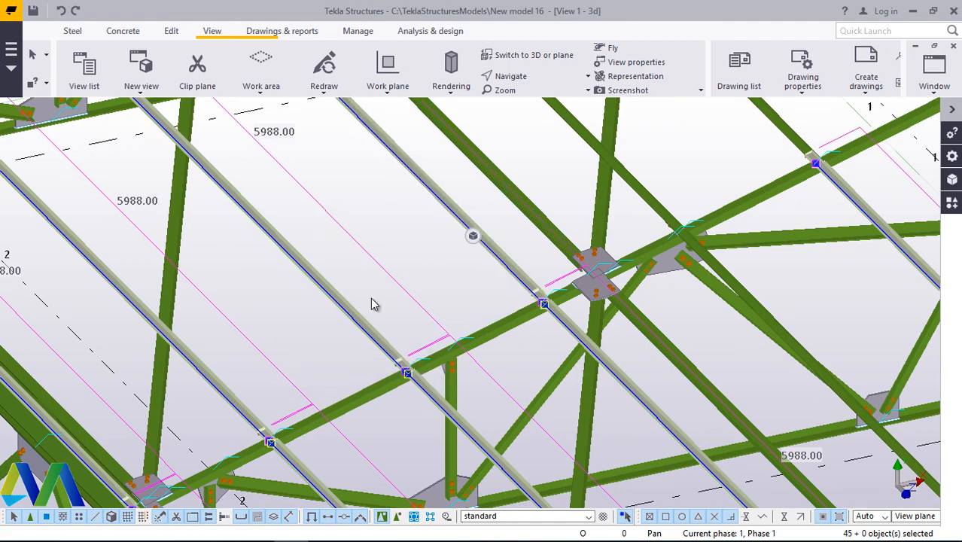
scroll(519, 214, "down", 3)
scroll(512, 207, "up", 2)
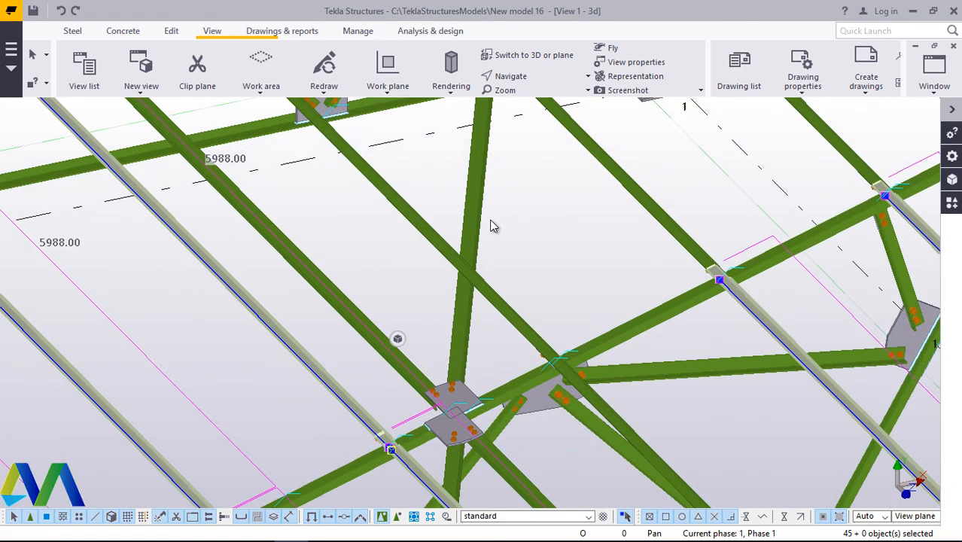
Step: Add the skipped fifth purlin of the sixth bay and the three purlins nearest the ridge in the seventh bay to the selection
scroll(405, 246, "down", 4)
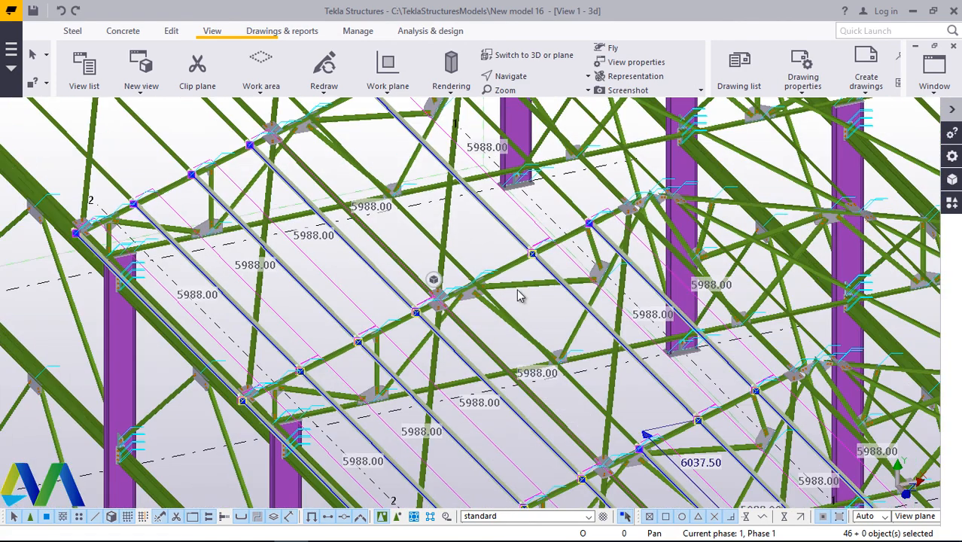
scroll(556, 354, "up", 3)
scroll(443, 256, "up", 1)
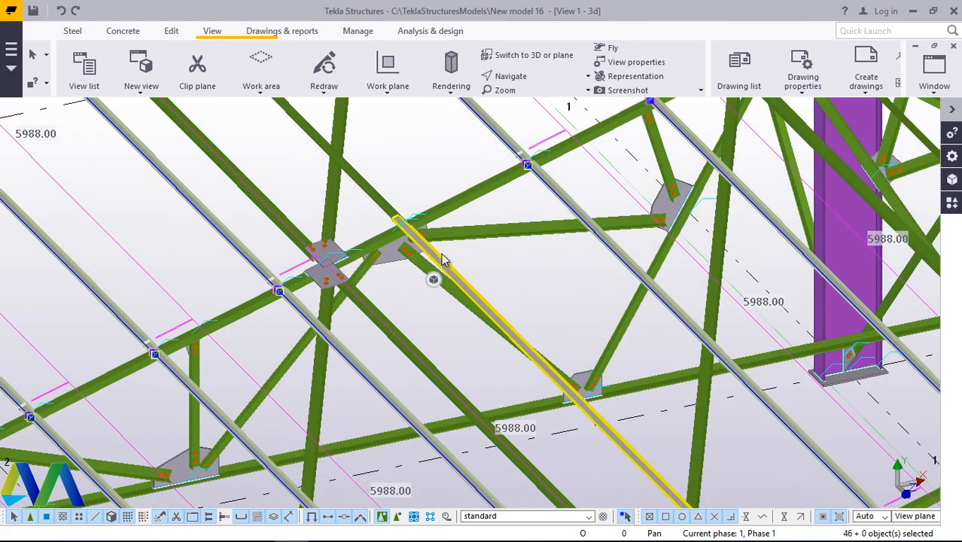
scroll(443, 258, "down", 4)
scroll(329, 177, "up", 2)
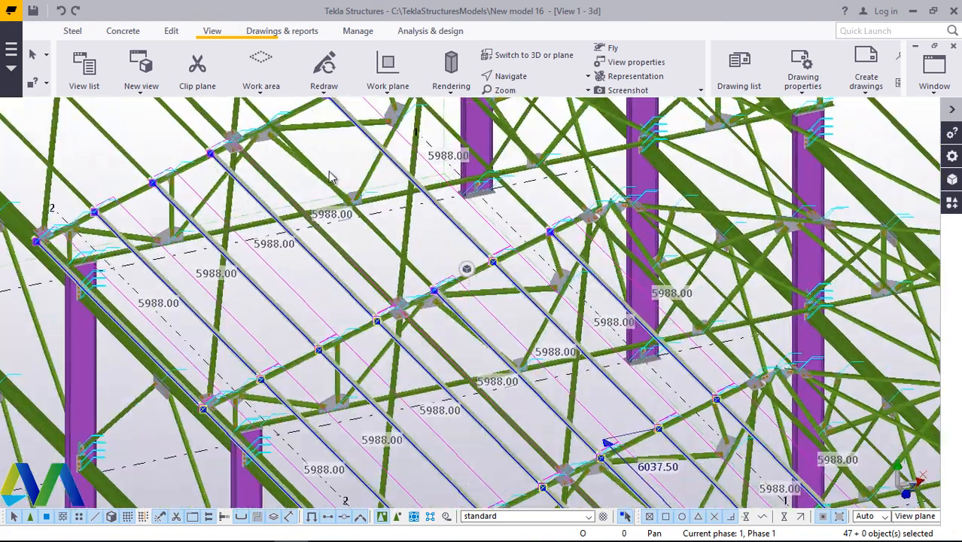
scroll(329, 177, "up", 3)
scroll(285, 151, "up", 1)
left_click(282, 151, "shift")
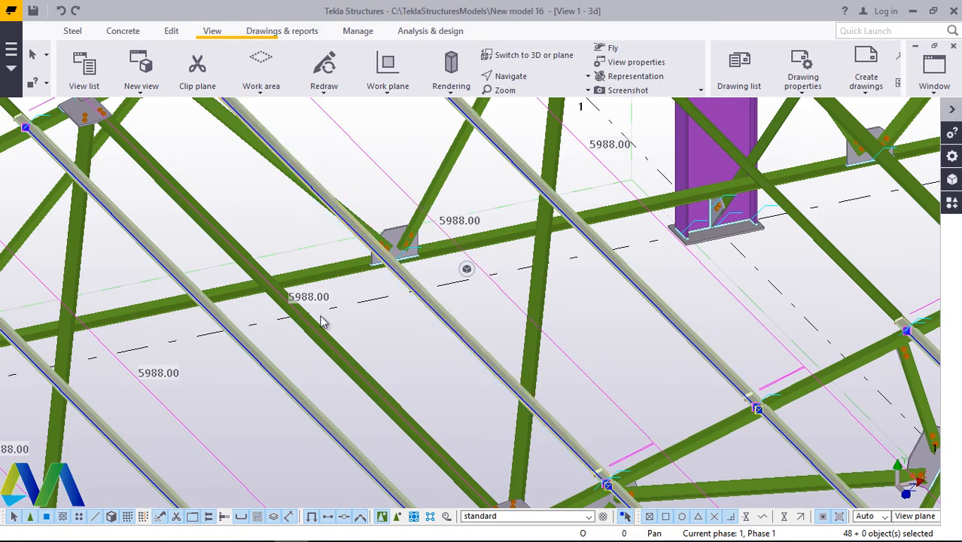
scroll(338, 356, "down", 4)
scroll(442, 270, "up", 3)
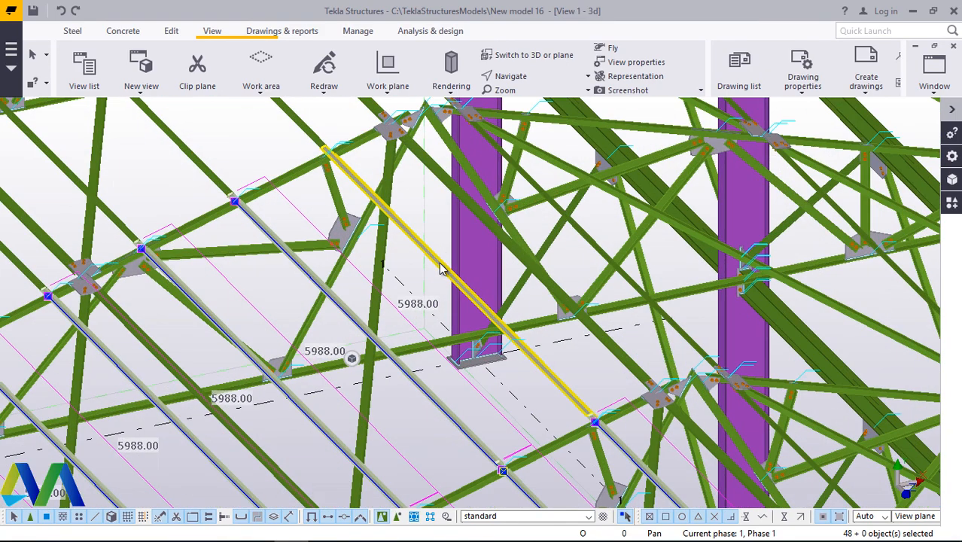
Step: Add the seven purlins of the eighth roof bay to the selection, working from the ridge to the eave
scroll(361, 184, "down", 2)
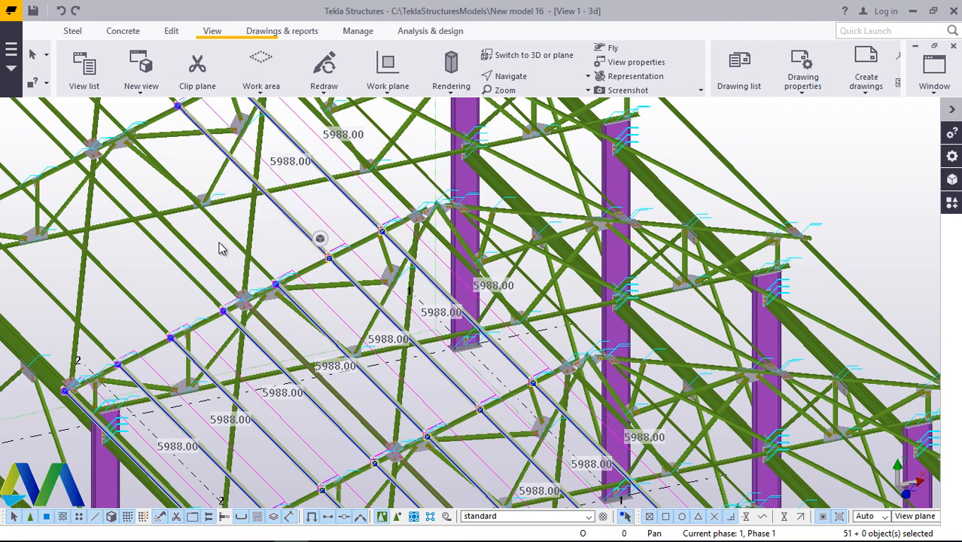
scroll(218, 239, "up", 2)
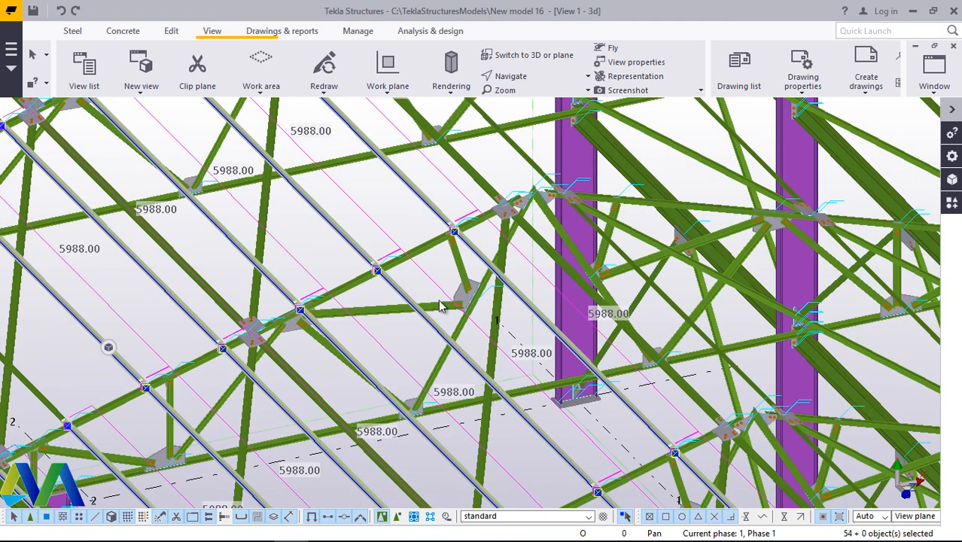
scroll(451, 301, "down", 3)
scroll(256, 331, "up", 4)
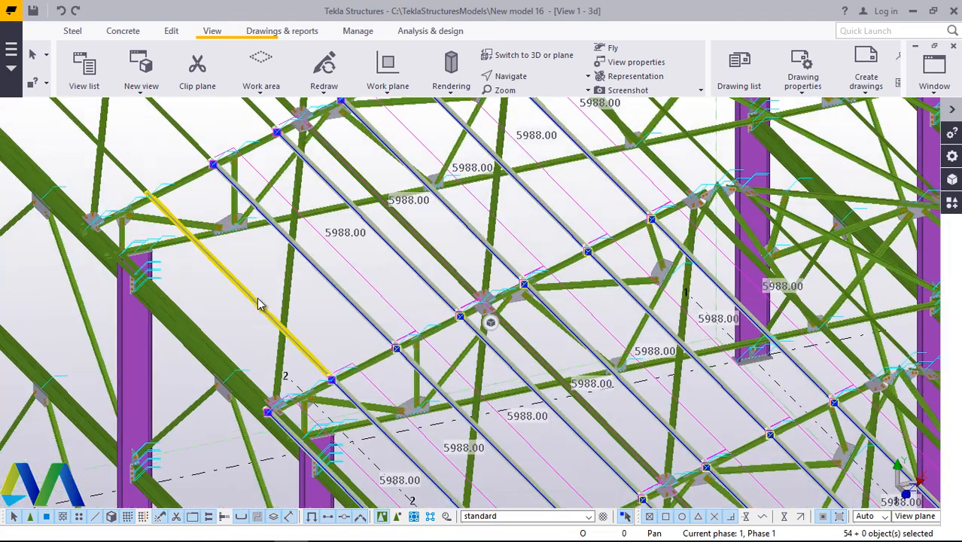
scroll(256, 370, "down", 2)
scroll(241, 347, "up", 5)
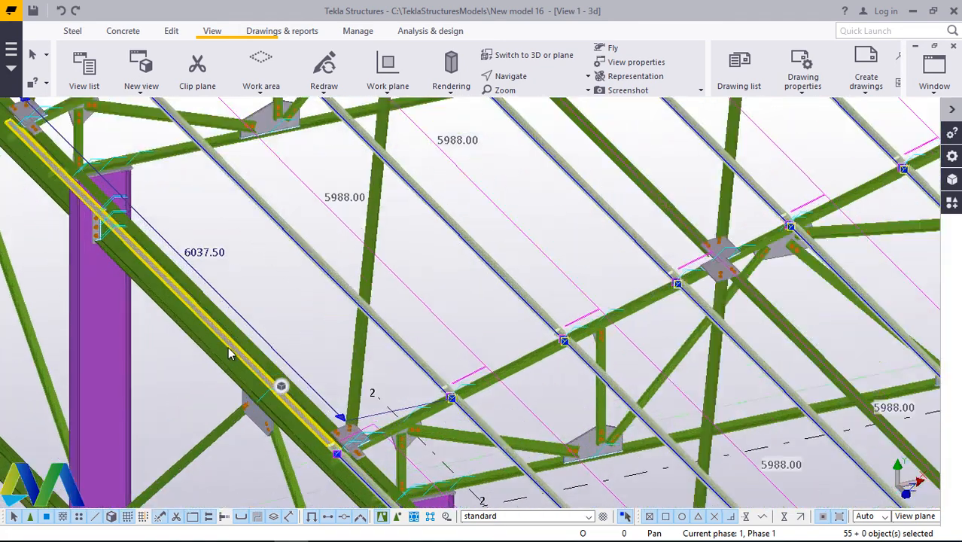
scroll(309, 358, "down", 6)
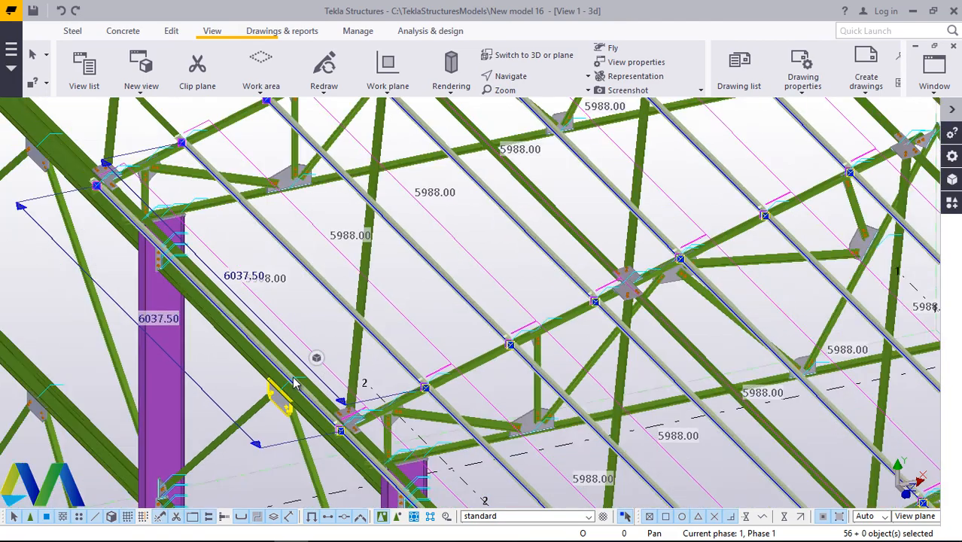
Step: Add the seven purlins of the ninth roof bay to the selection, working from the eave to the ridge
scroll(113, 248, "up", 3)
scroll(103, 247, "up", 4)
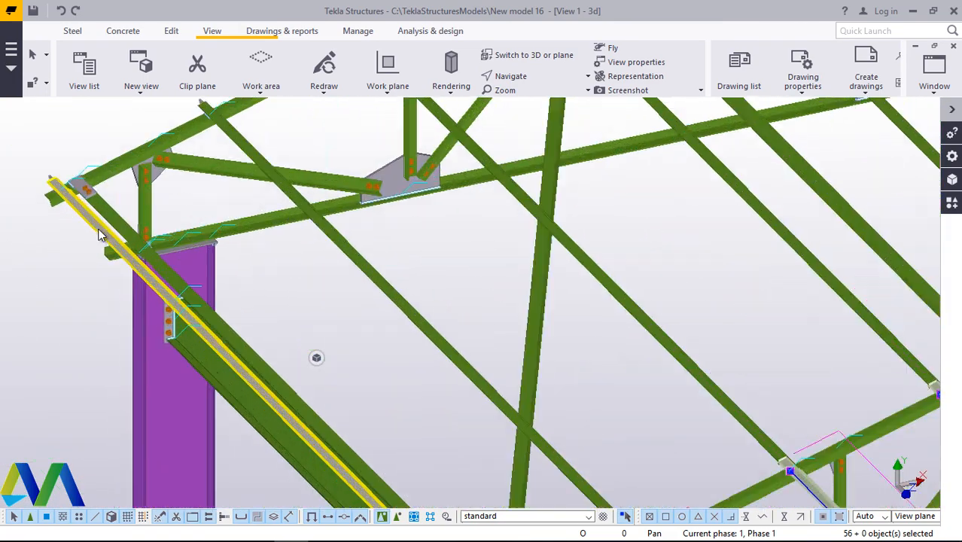
left_click(452, 277, "ctrl")
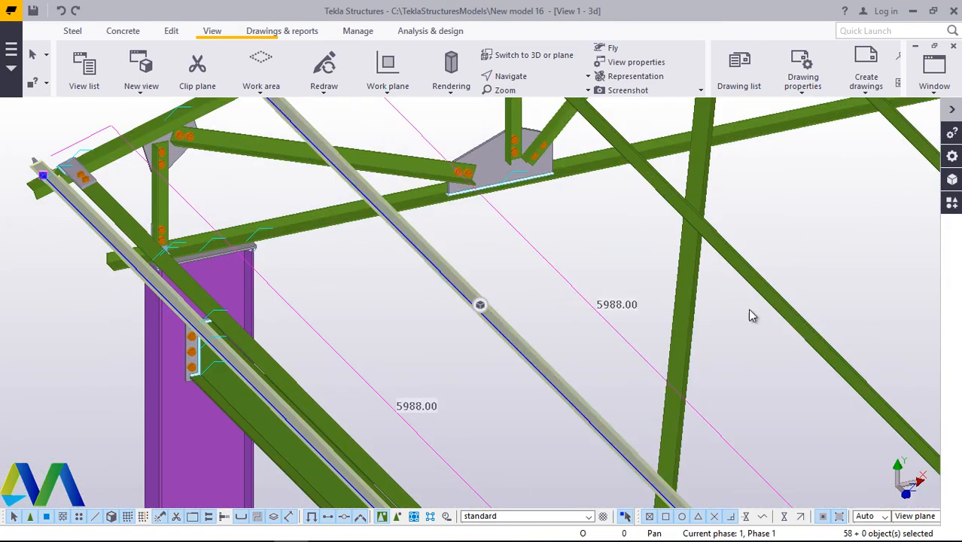
left_click(773, 305, "ctrl")
scroll(361, 316, "down", 1)
scroll(319, 333, "down", 7)
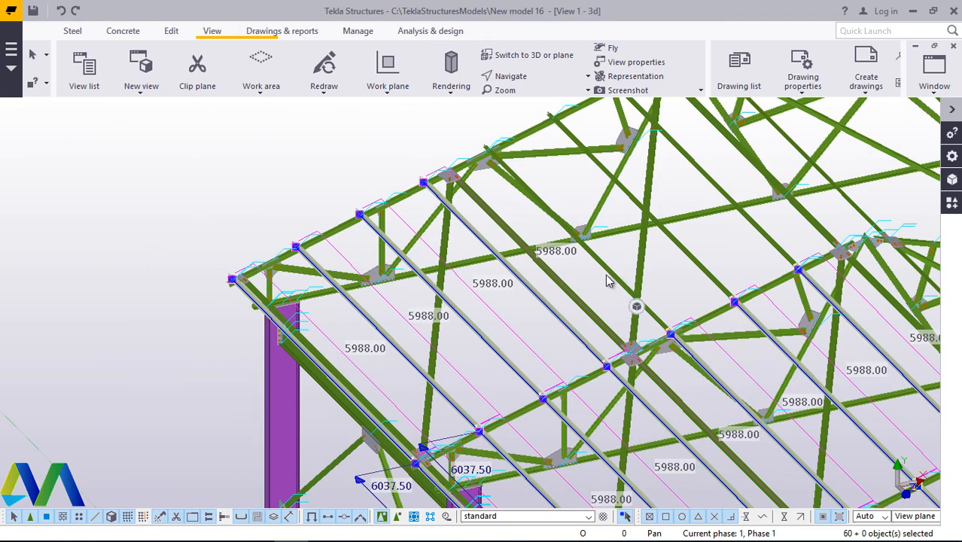
scroll(520, 184, "up", 3)
left_click(512, 179, "ctrl")
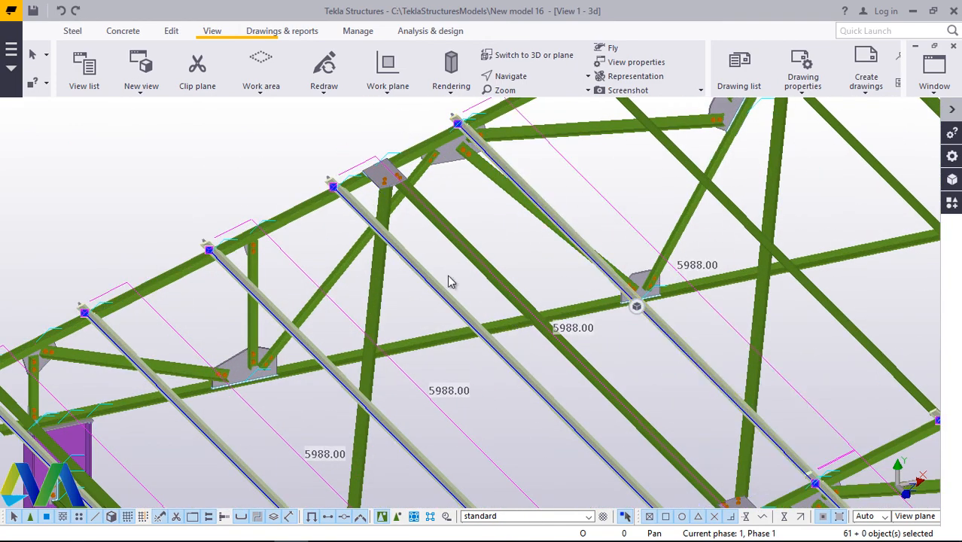
scroll(482, 277, "down", 3)
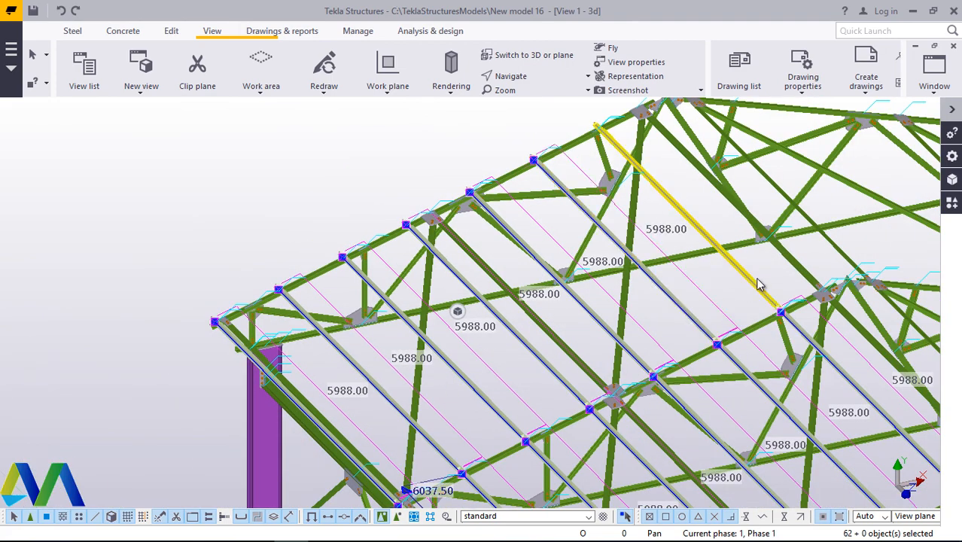
scroll(354, 211, "down", 5)
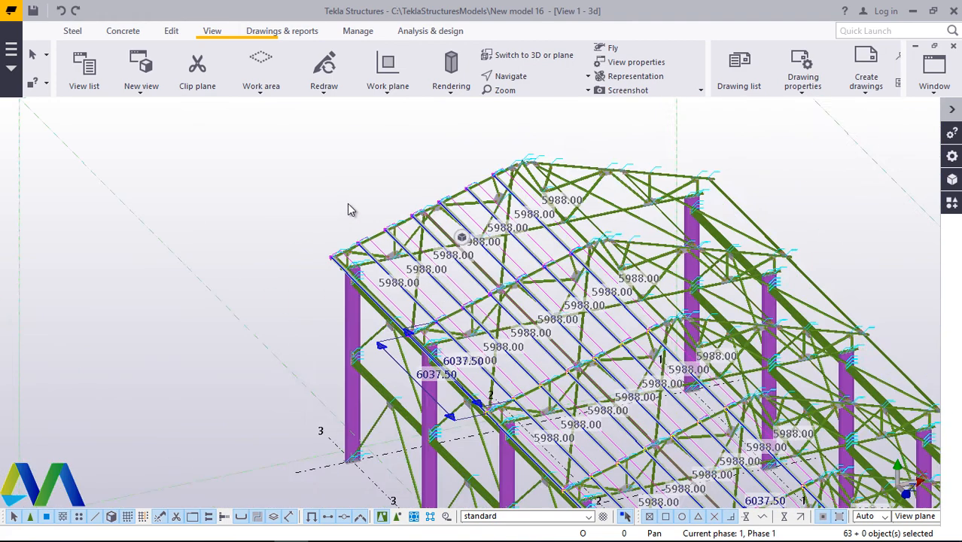
Step: Mirror-copy the selected purlins across the ridge of the end truss, with X0 6250.00, Y0 9609.89 and angle -90
scroll(582, 396, "up", 10)
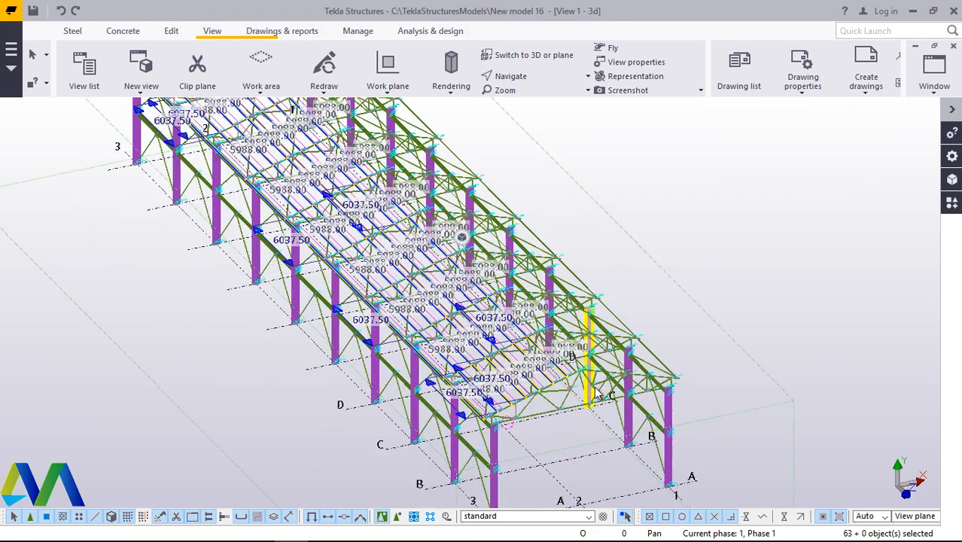
scroll(546, 354, "up", 5)
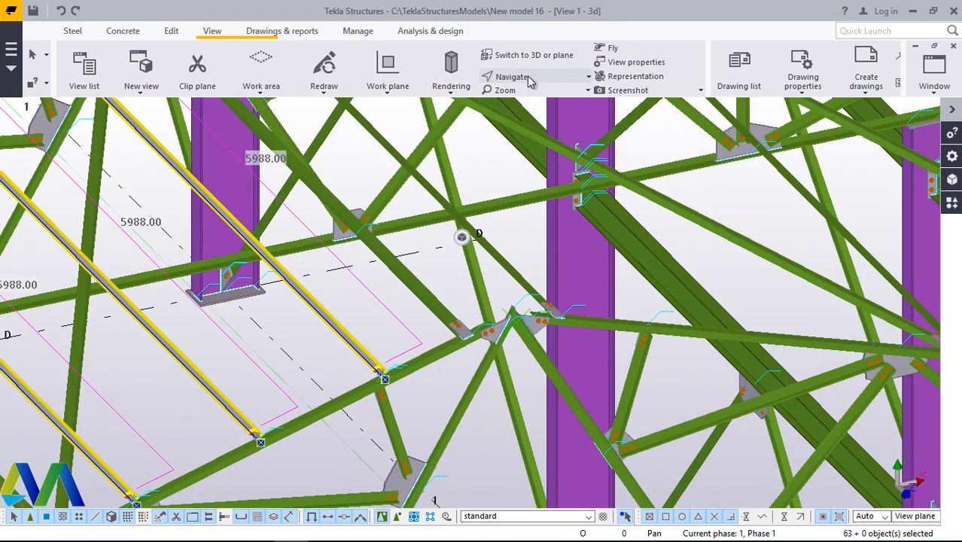
left_click(530, 79)
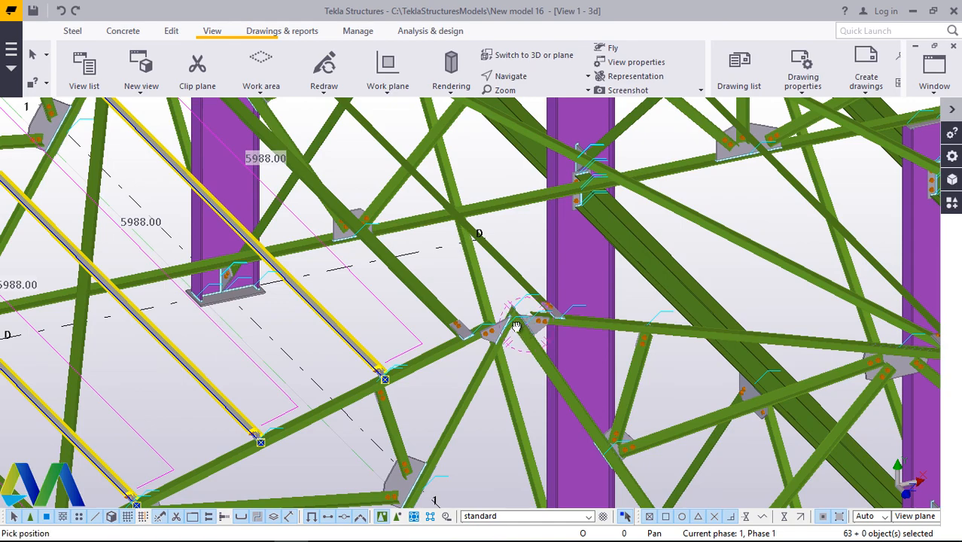
mouse_move(515, 325)
middle_mouse_down("ctrl")
mouse_move(470, 297)
mouse_move(516, 316)
middle_mouse_up("ctrl")
scroll(523, 325, "up", 3)
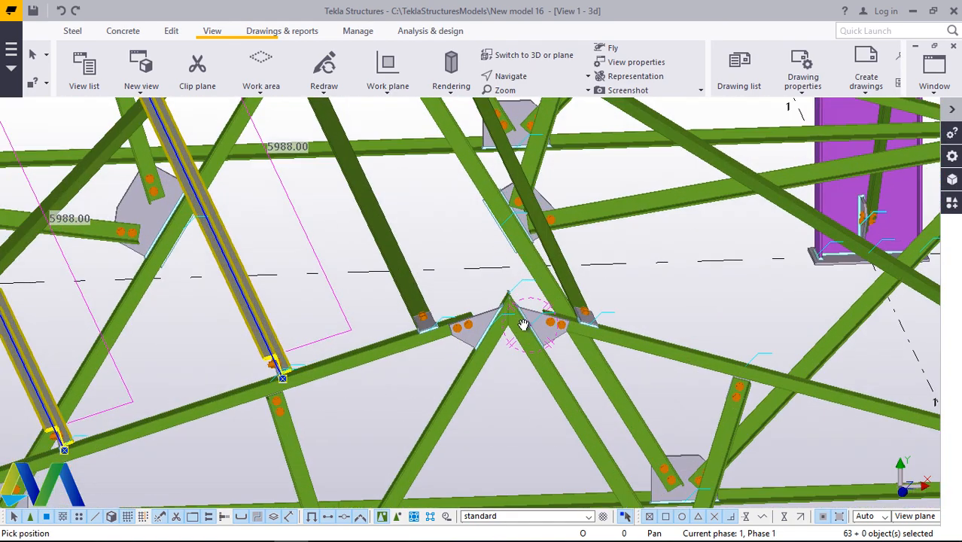
scroll(523, 325, "up", 8)
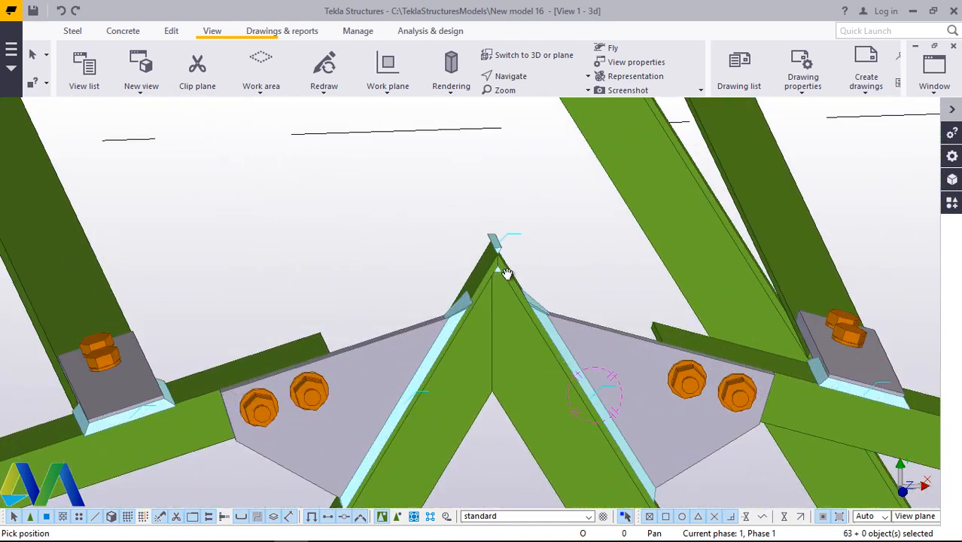
right_click(551, 217)
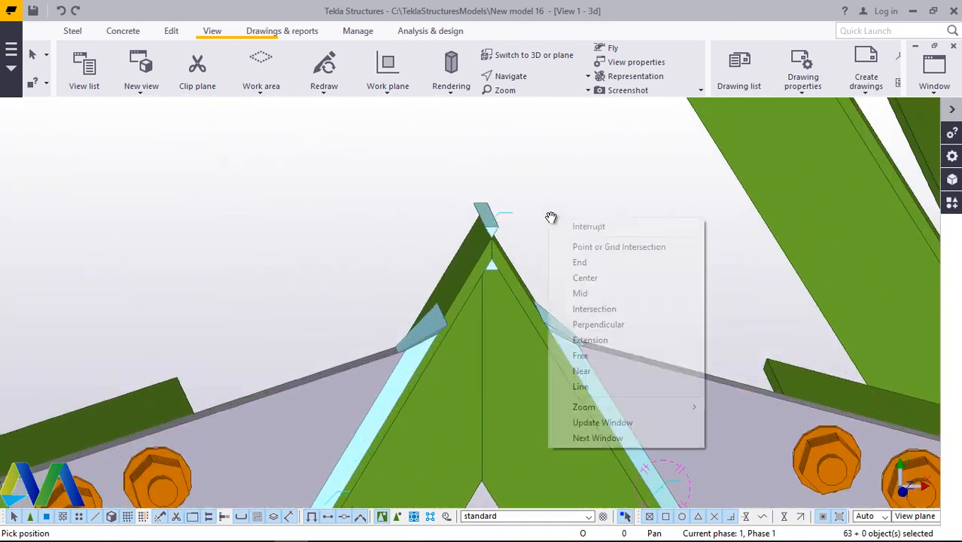
left_click(599, 228)
right_click(594, 225)
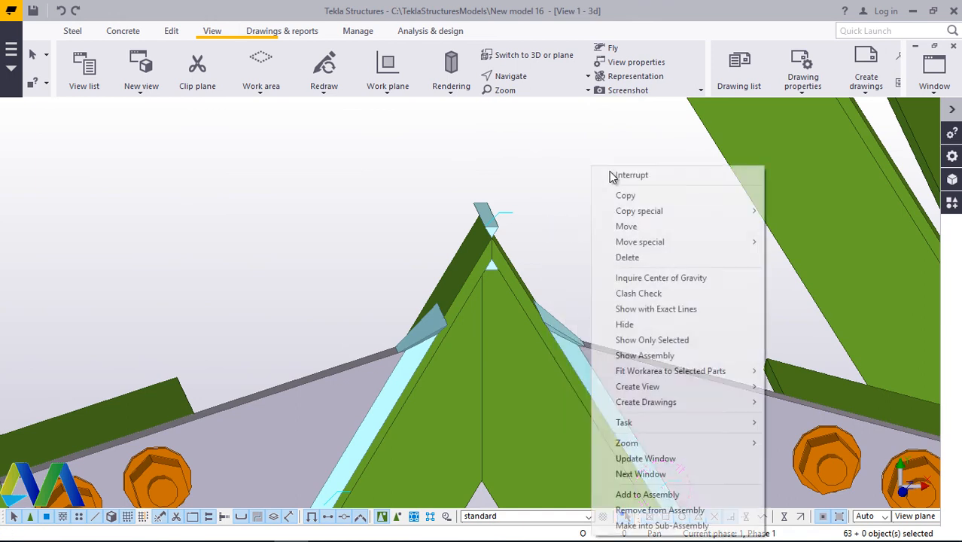
mouse_move(655, 216)
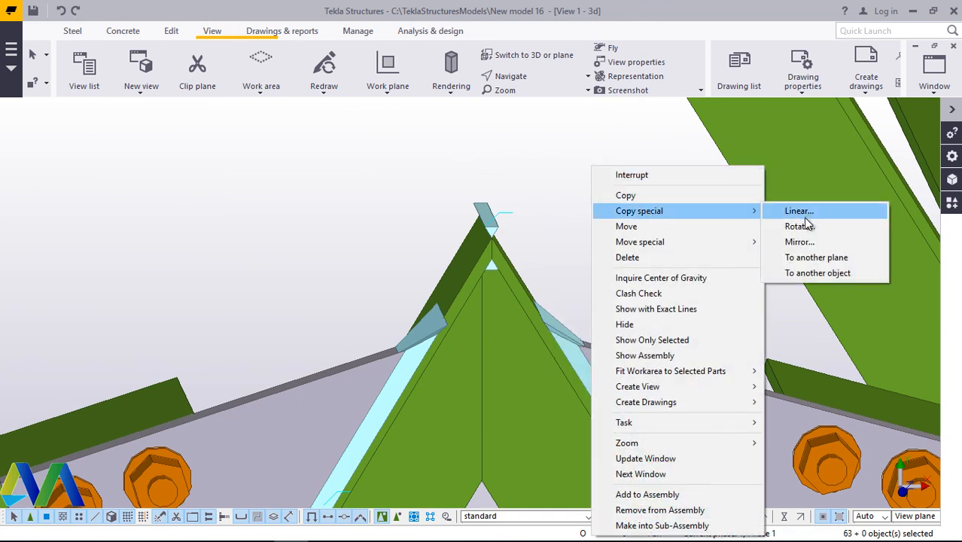
left_click(800, 241)
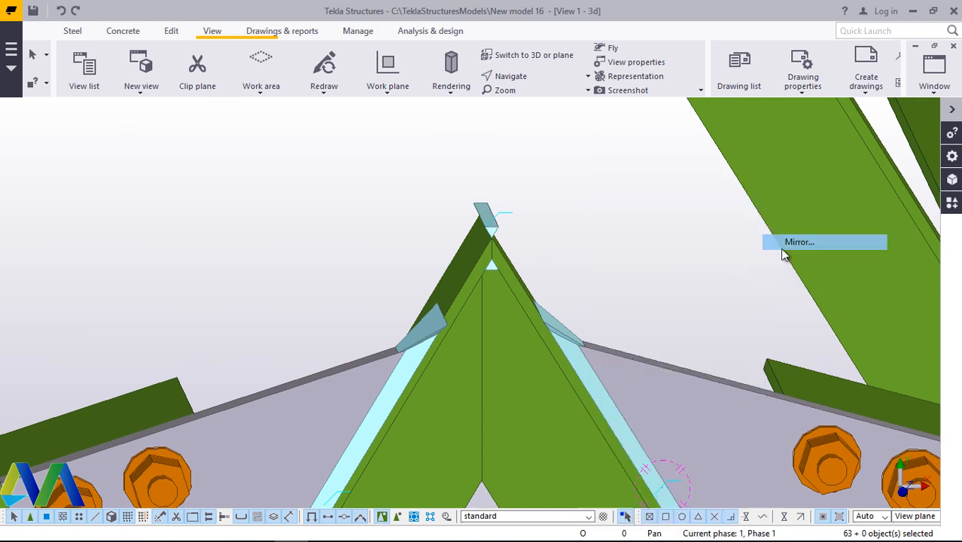
scroll(493, 243, "up", 3)
scroll(488, 235, "up", 3)
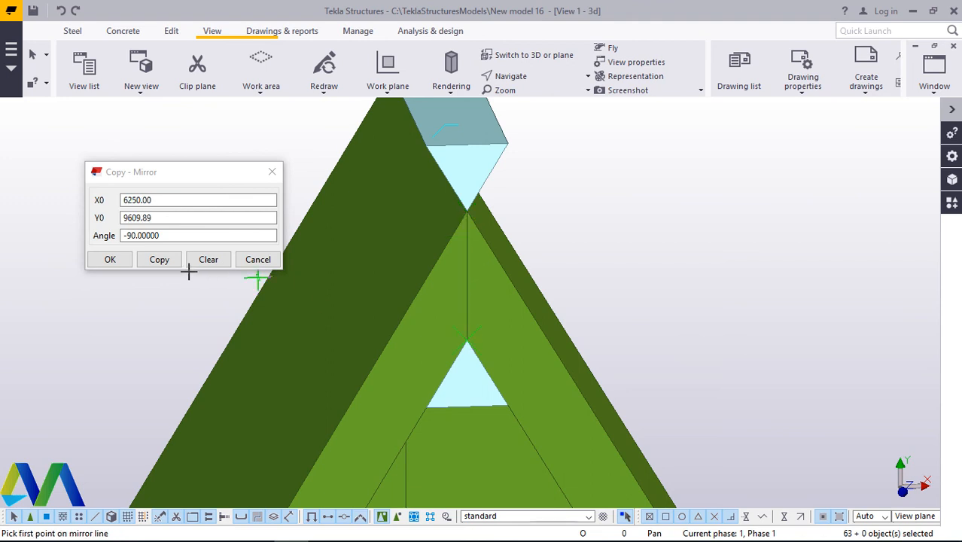
left_click(158, 261)
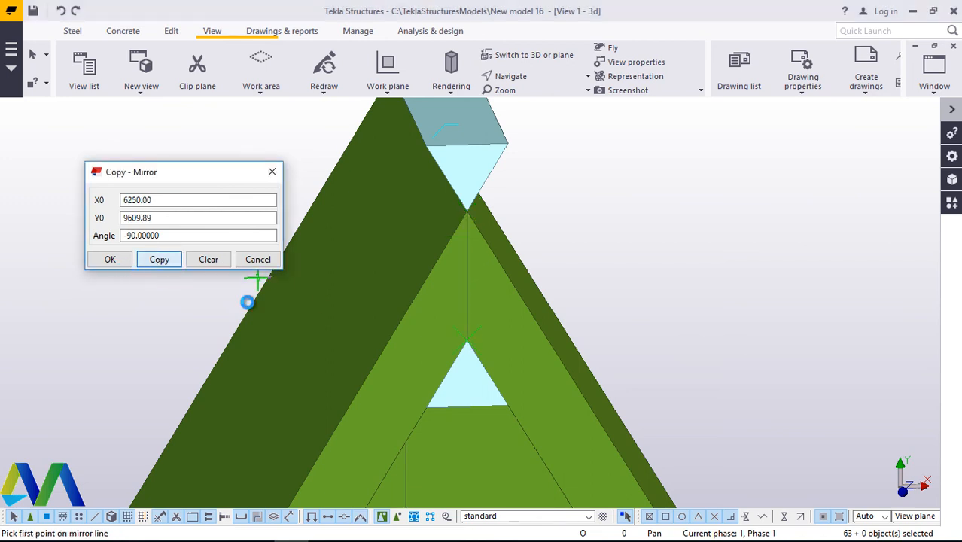
left_click(109, 259)
scroll(399, 240, "down", 5)
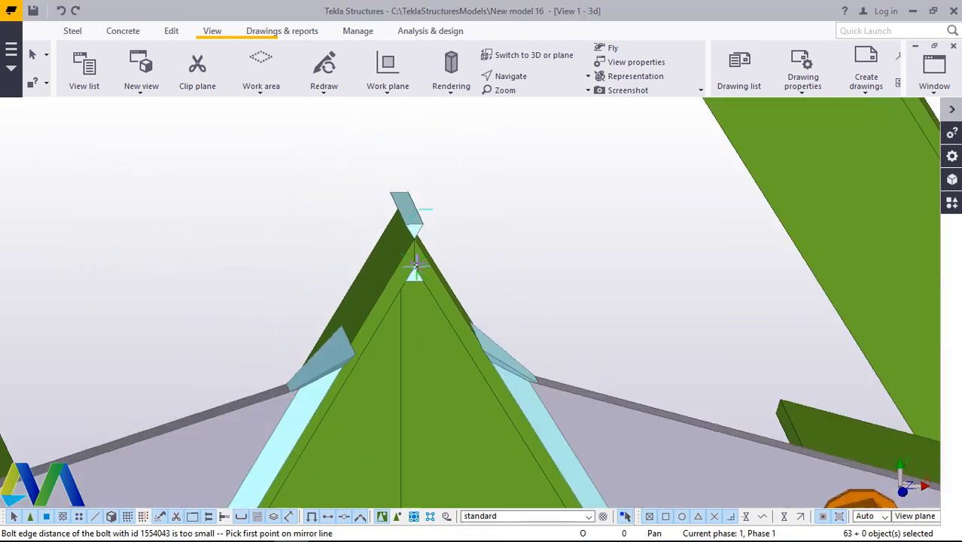
scroll(415, 263, "down", 8)
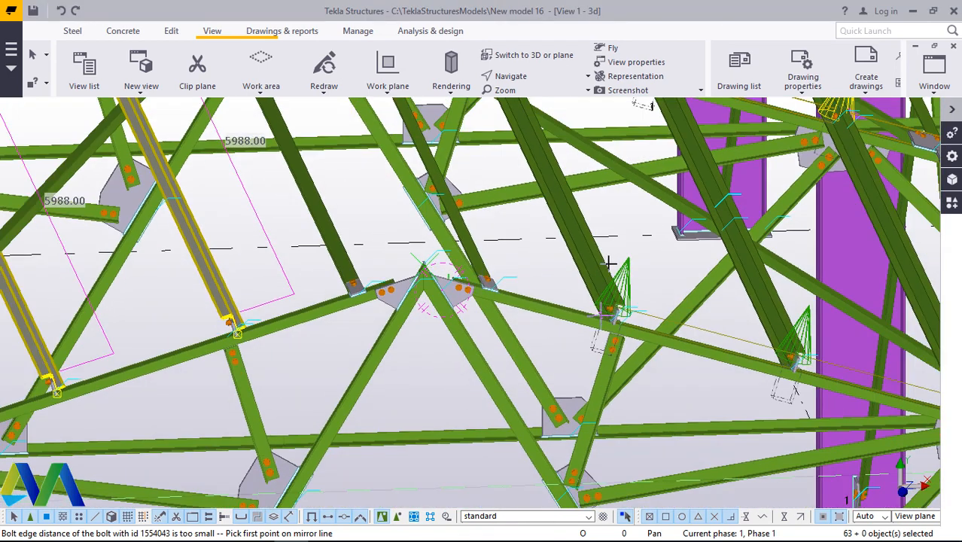
right_click(610, 263)
left_click(655, 248)
Step: Bring the mirrored roof slope into view, clear the purlin selection and redraw the view
left_click(548, 80)
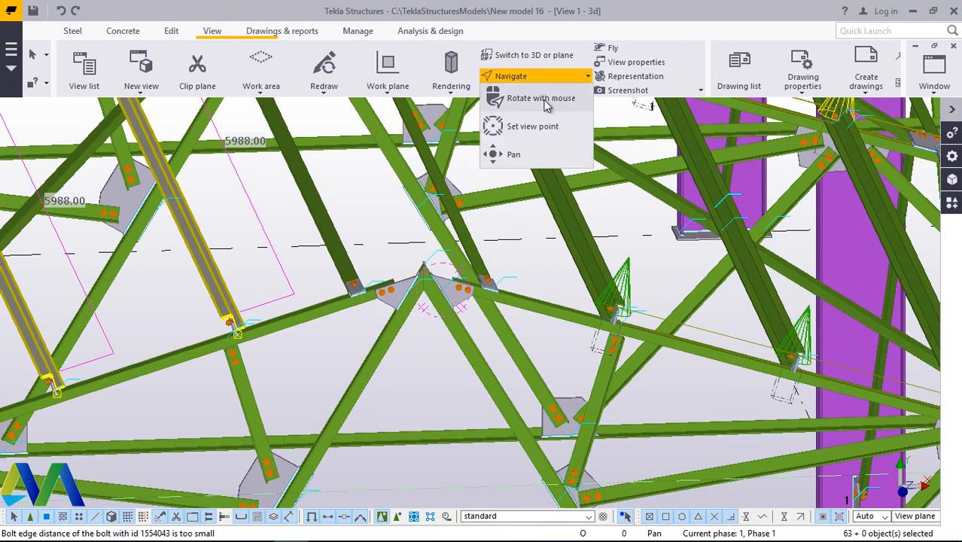
left_click(557, 126)
scroll(596, 309, "down", 10)
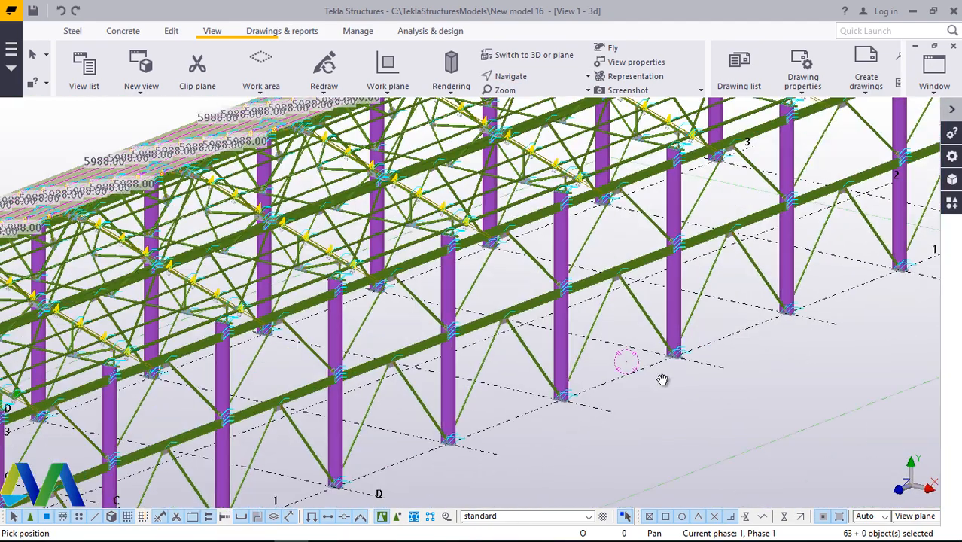
scroll(660, 380, "down", 4)
middle_click_drag(663, 377, 625, 350, "ctrl")
scroll(301, 357, "up", 3)
scroll(255, 374, "up", 5)
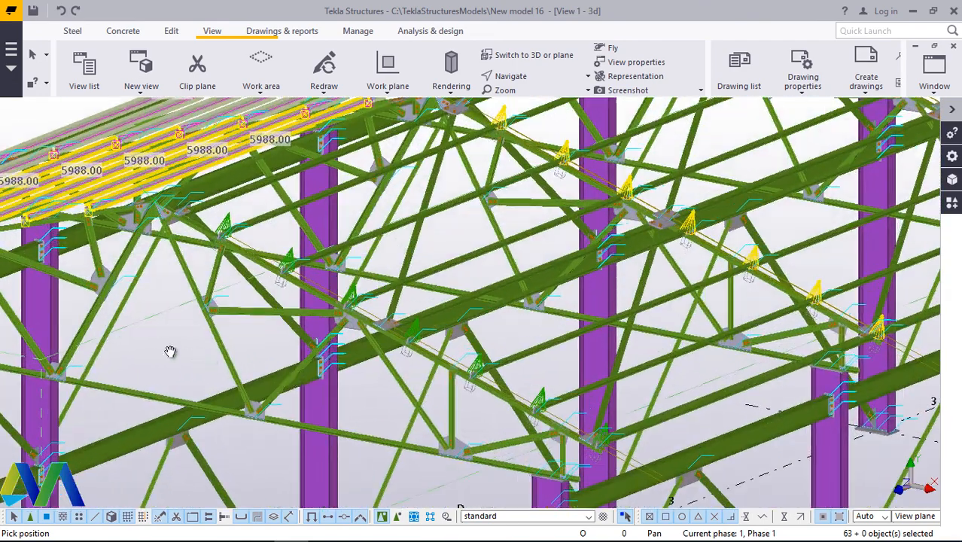
right_click(176, 348)
left_click(183, 123)
left_click(177, 327)
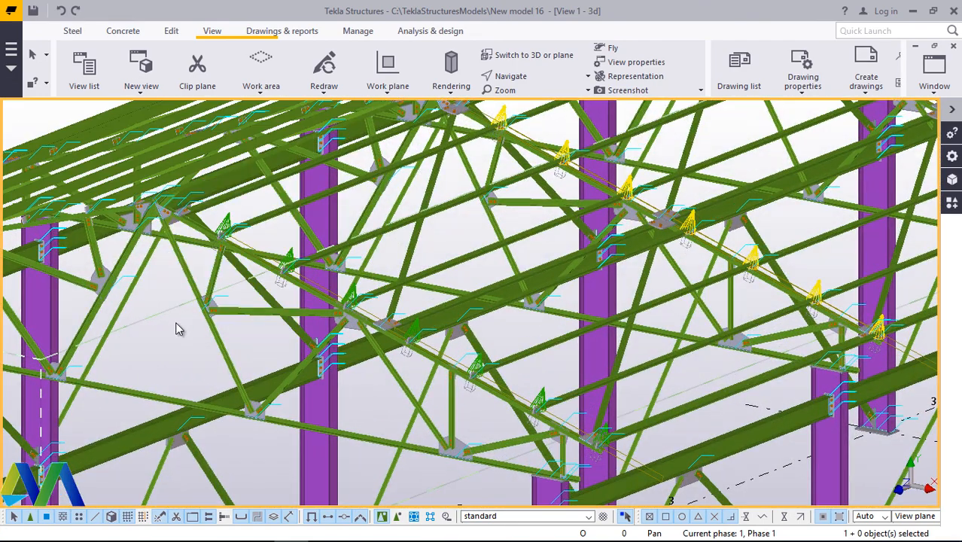
right_click(172, 343)
left_click(214, 414)
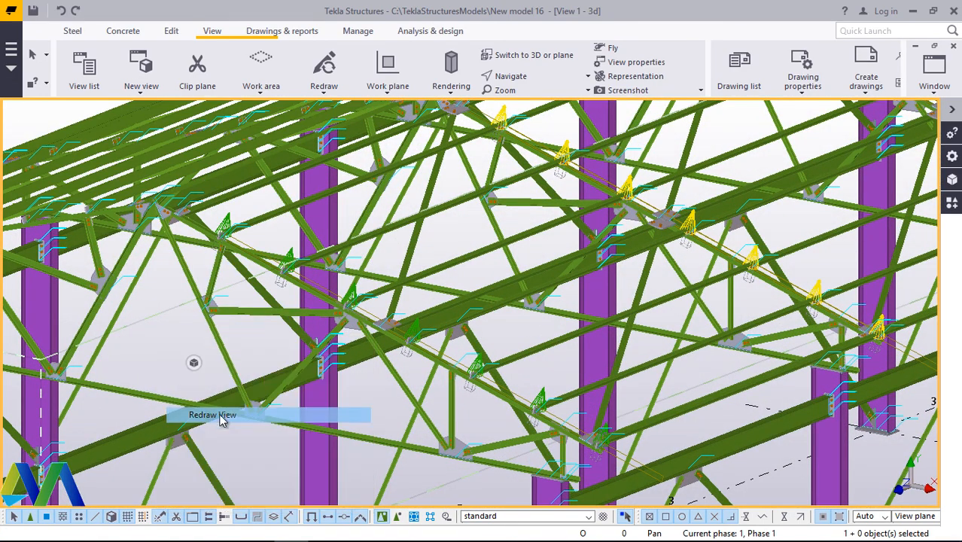
Step: Examine the mirrored purlins along the roof slope and where they meet the trusses
left_click(525, 77)
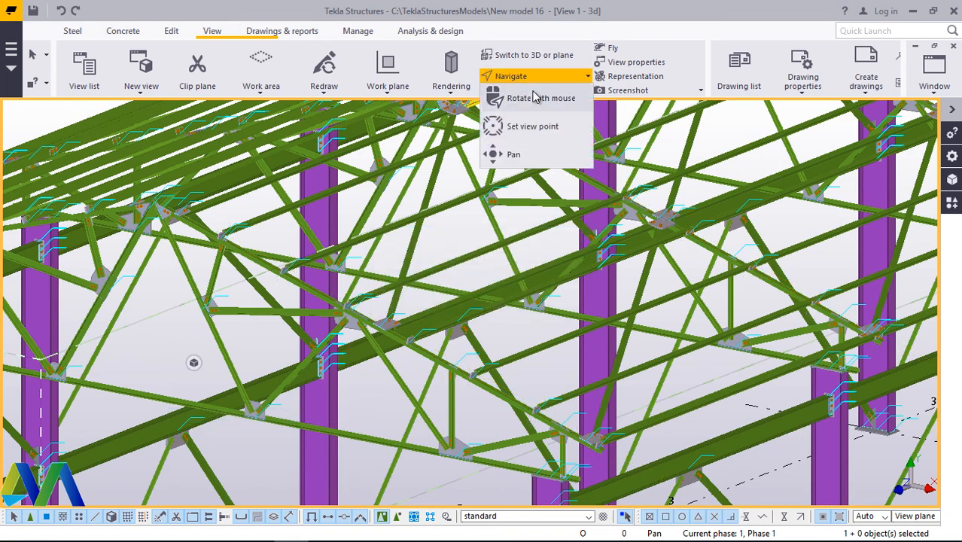
left_click(535, 98)
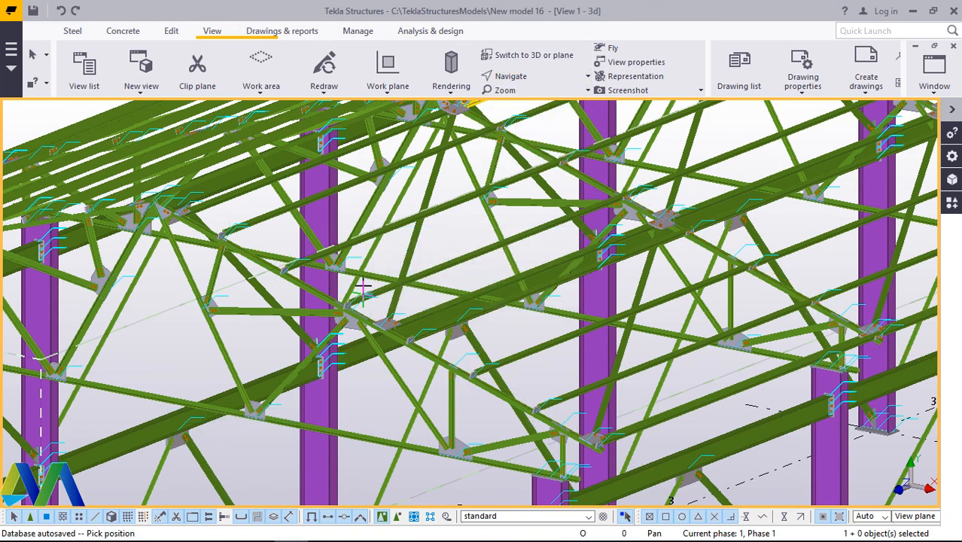
left_click_drag(369, 298, 336, 325)
scroll(470, 270, "down", 5)
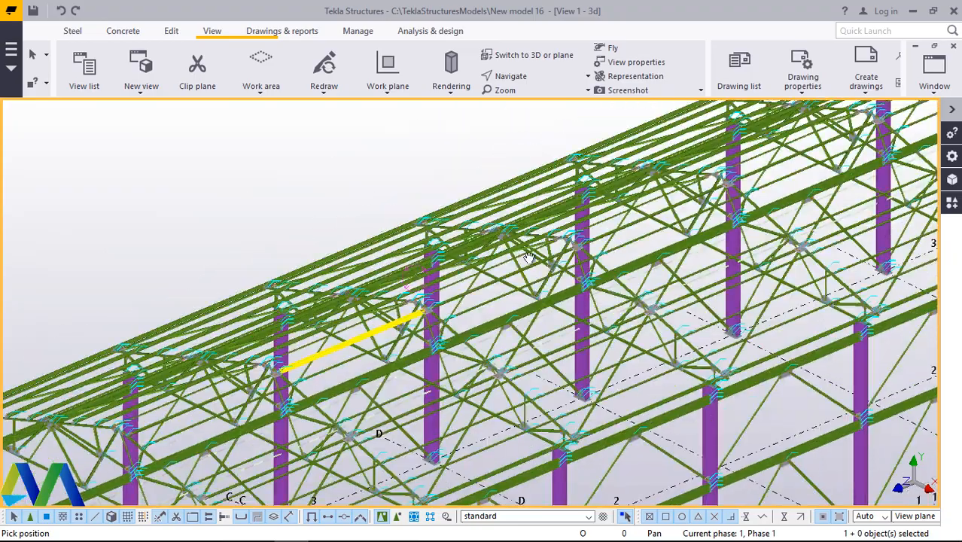
left_click_drag(470, 270, 501, 331)
scroll(501, 332, "up", 10)
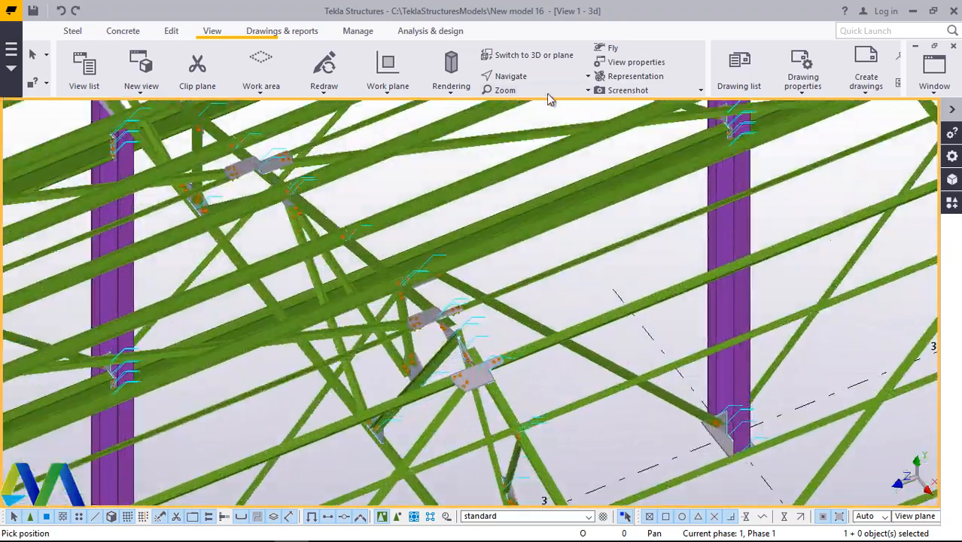
Step: Inspect the eave purlins and their connections to the truss top chords above the columns
left_click(527, 76)
left_click(532, 97)
left_click_drag(553, 298, 471, 274)
scroll(284, 241, "up", 5)
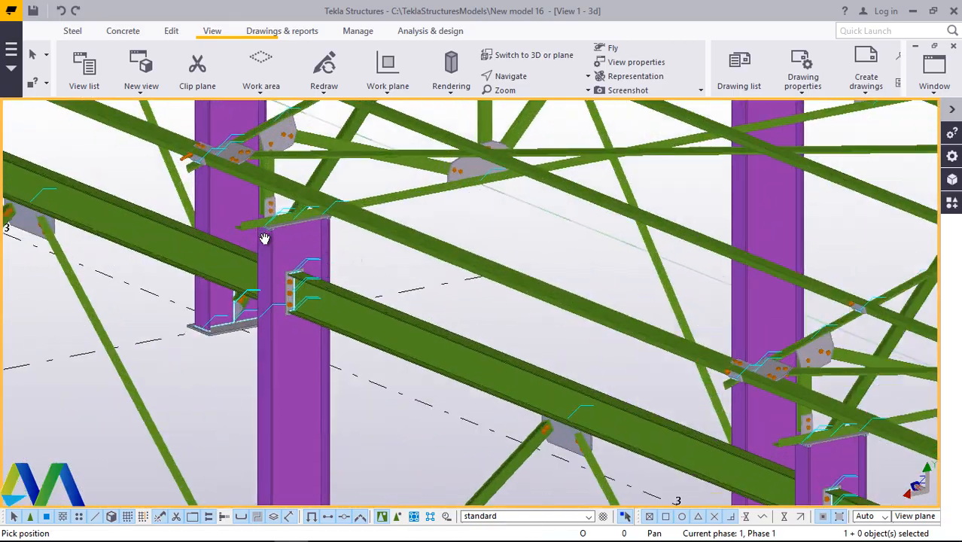
scroll(264, 238, "up", 2)
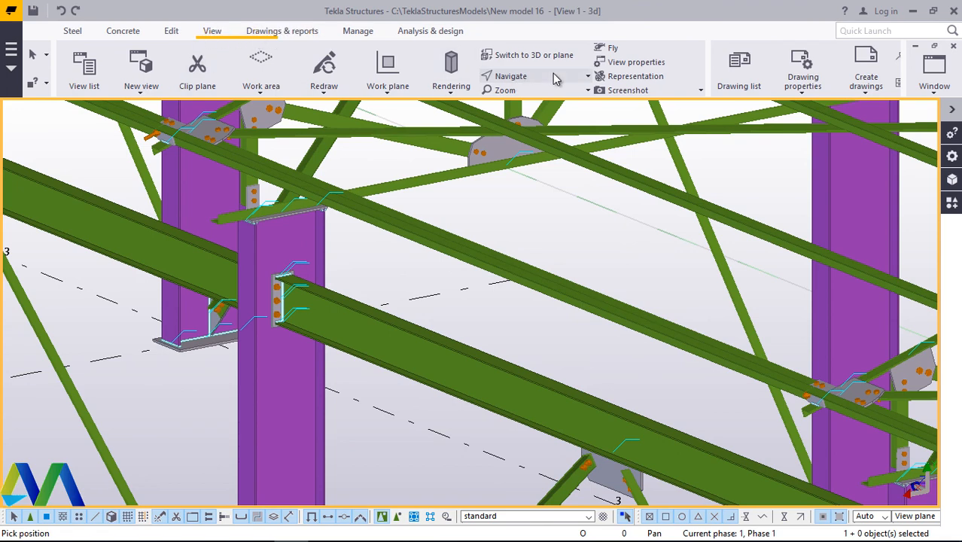
left_click(539, 78)
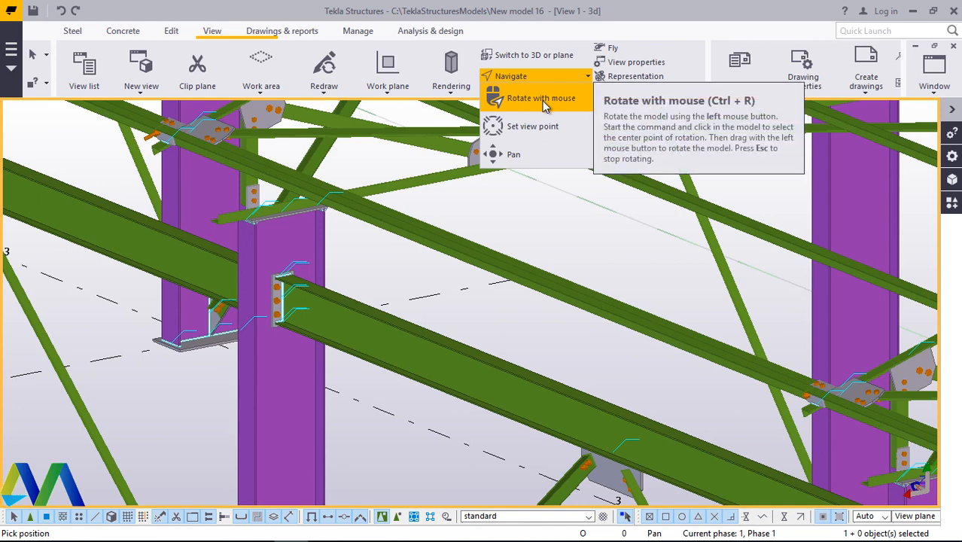
left_click(541, 98)
left_click_drag(395, 328, 278, 318)
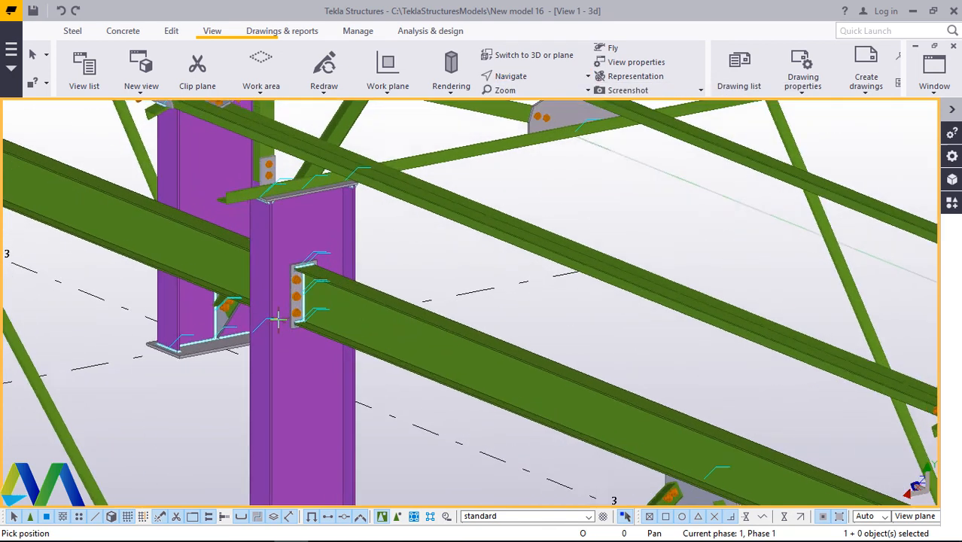
scroll(279, 319, "up", 1)
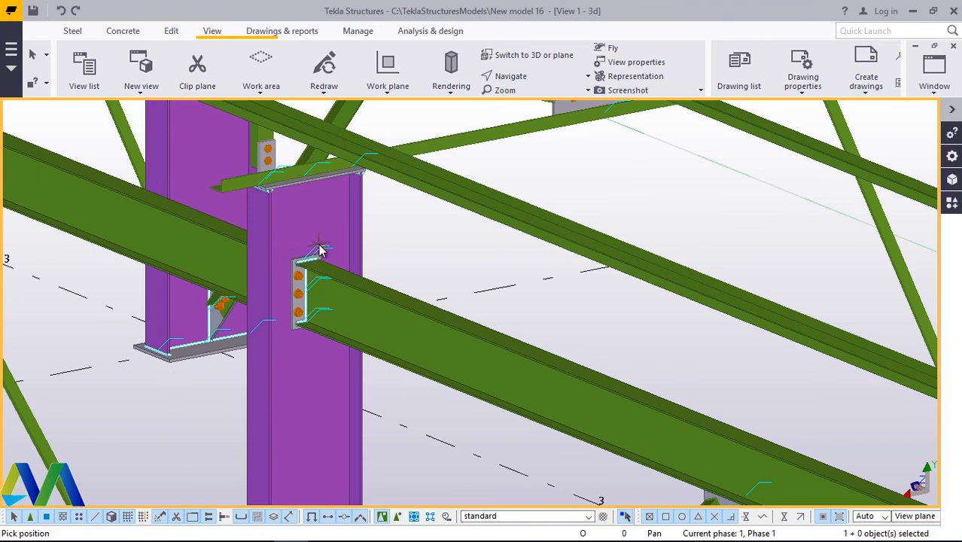
left_click_drag(324, 247, 732, 326)
scroll(745, 333, "up", 5)
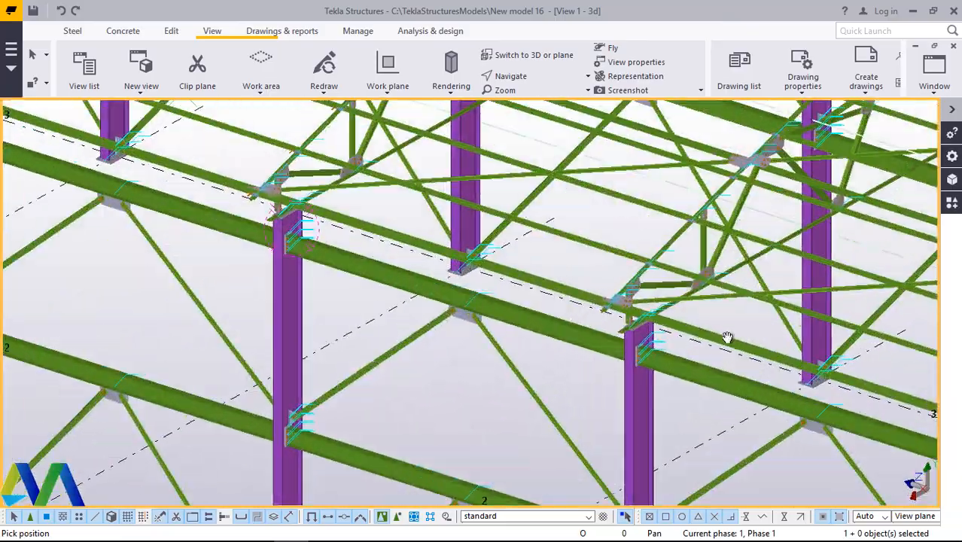
middle_click_drag(728, 337, 561, 311, "ctrl")
scroll(527, 335, "up", 4)
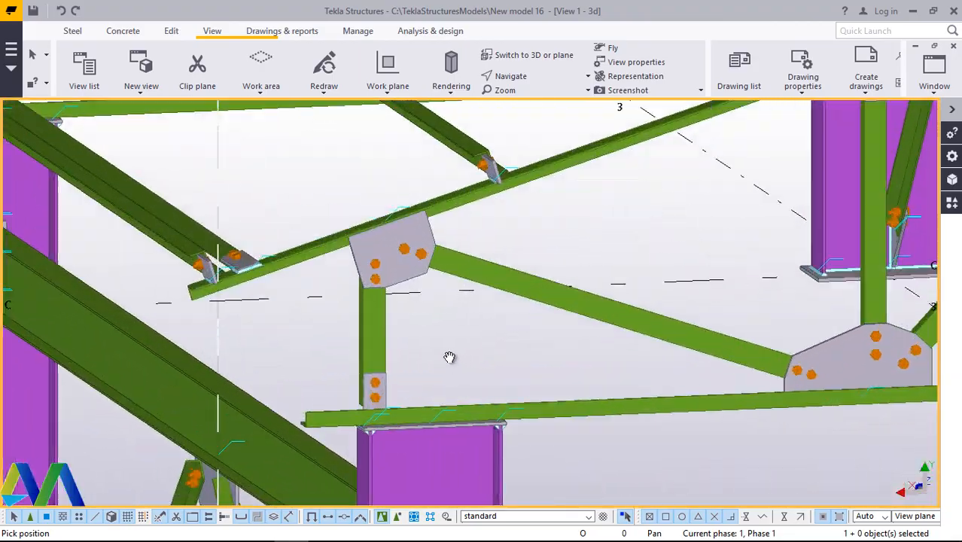
Step: Examine the truss ends at the eaves, checking how the purlins and gusset plates meet the top chords above the columns
scroll(429, 348, "down", 10)
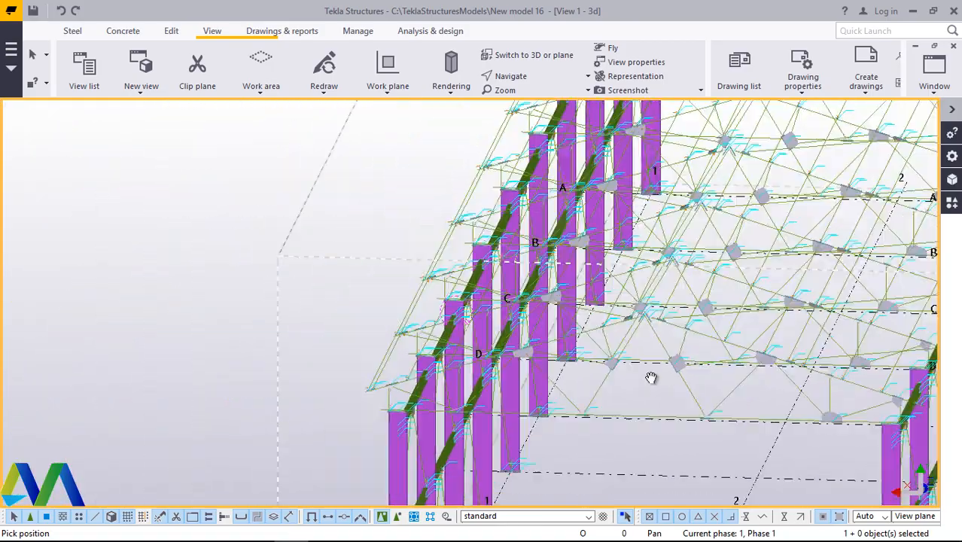
middle_click_drag(651, 378, 572, 365, "ctrl")
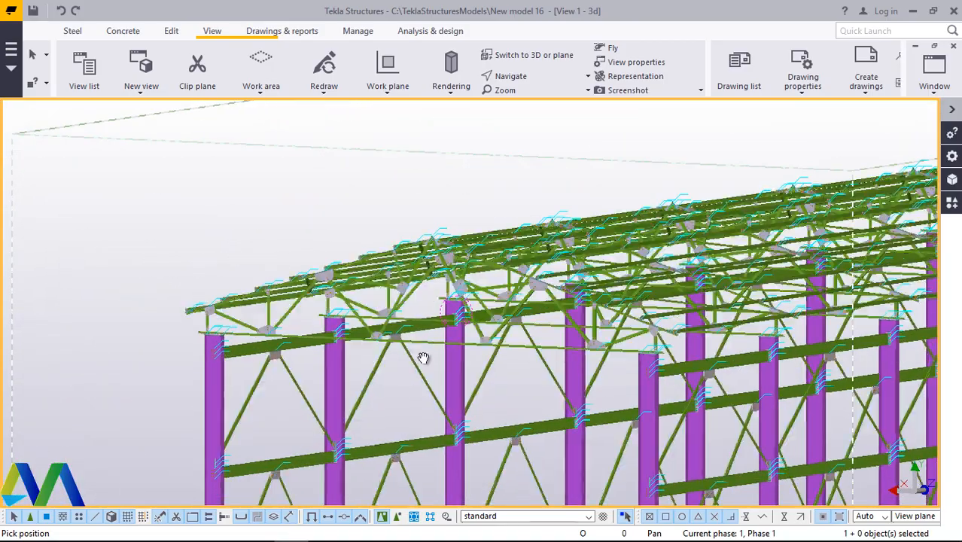
scroll(180, 290, "up", 5)
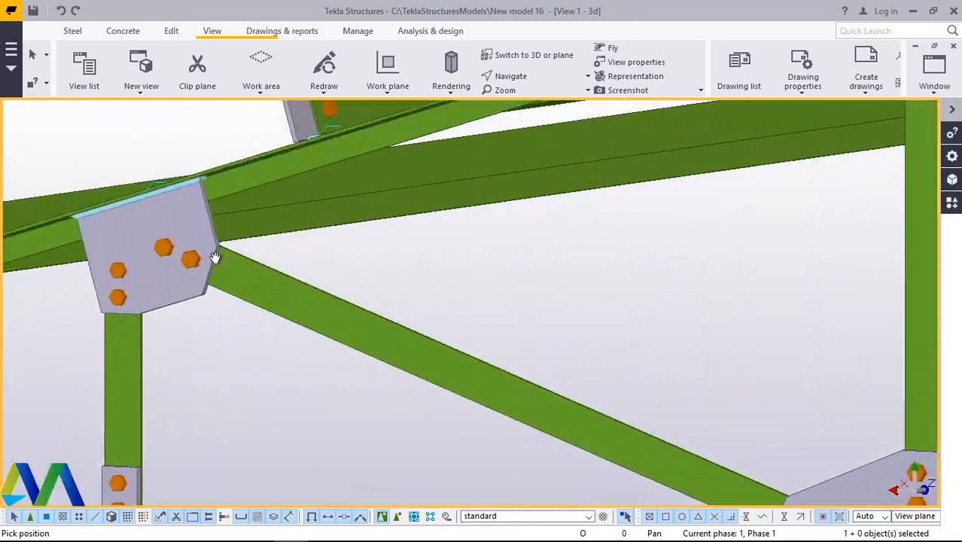
scroll(234, 256, "down", 3)
scroll(444, 316, "down", 3)
scroll(458, 348, "up", 3)
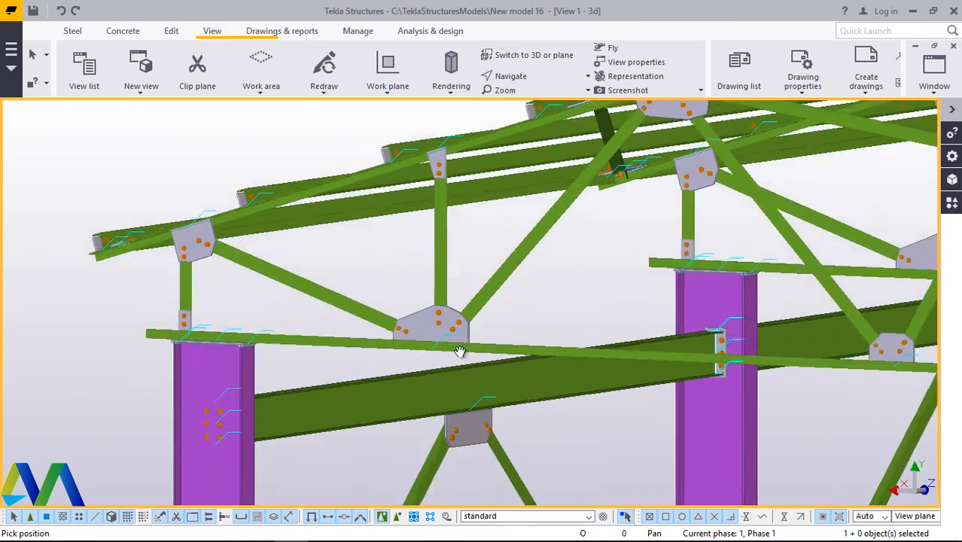
Step: Inspect the bolted gusset plate connection between the vertical bracing diagonal and the column, just above the side beam
scroll(482, 369, "down", 3)
middle_click_drag(484, 374, 409, 390, "ctrl")
scroll(411, 322, "up", 5)
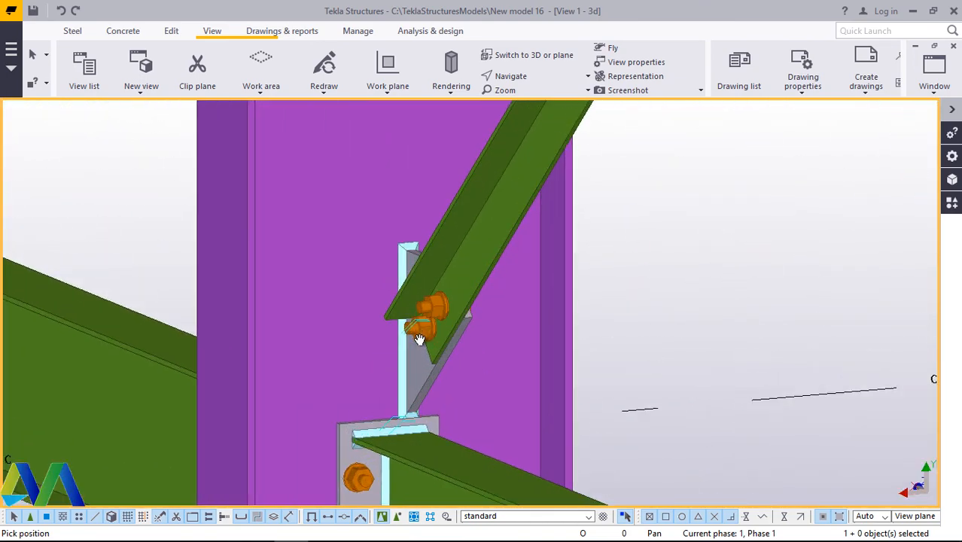
left_click(588, 76)
left_click(542, 93)
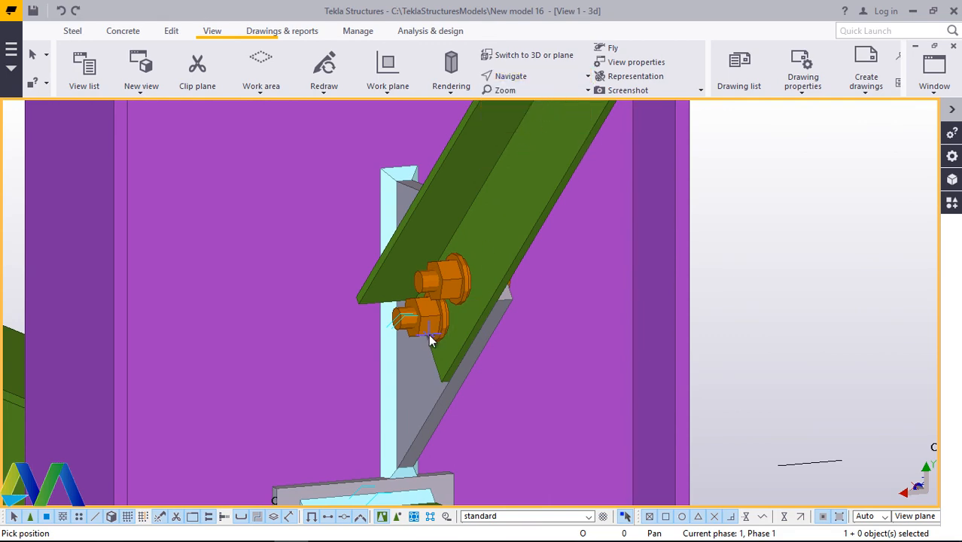
middle_click_drag(457, 307, 504, 332, "ctrl")
scroll(503, 332, "down", 10)
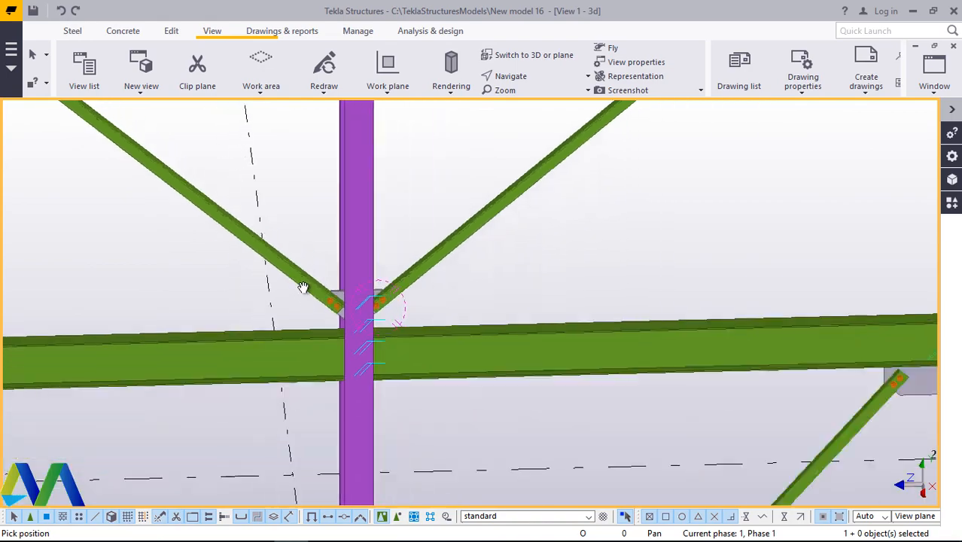
Step: Inspect the bracing gusset connection at a column base along the side wall, rotating around it to check both faces
scroll(303, 262, "down", 5)
scroll(359, 436, "down", 3)
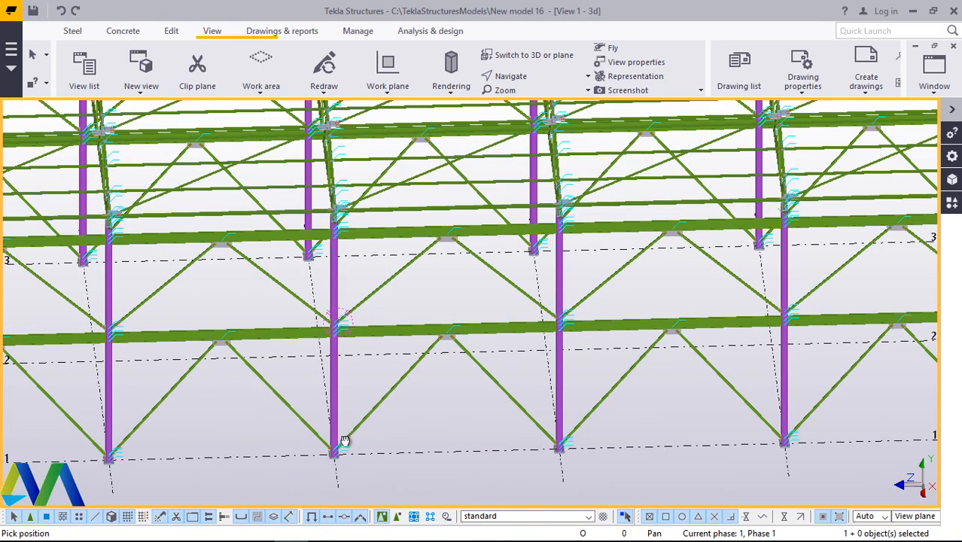
middle_click_drag(345, 441, 143, 453, "ctrl")
scroll(327, 455, "up", 5)
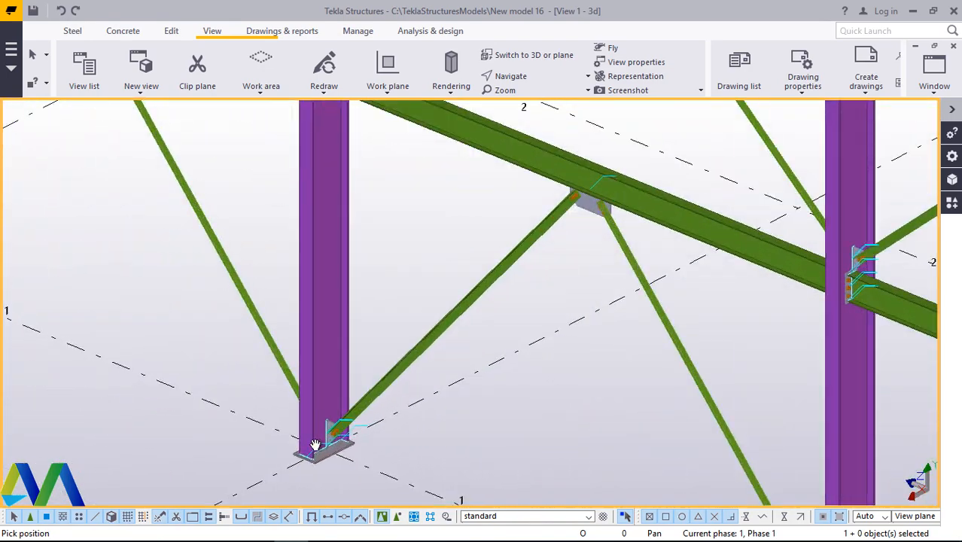
scroll(316, 445, "up", 5)
left_click(532, 75)
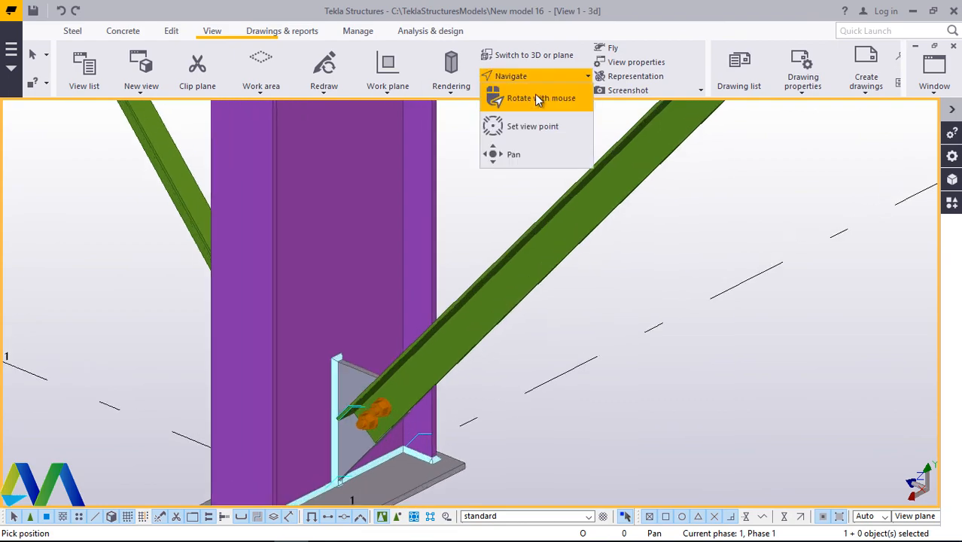
left_click(539, 99)
left_click_drag(383, 381, 108, 399)
scroll(414, 409, "up", 5)
scroll(388, 384, "down", 3)
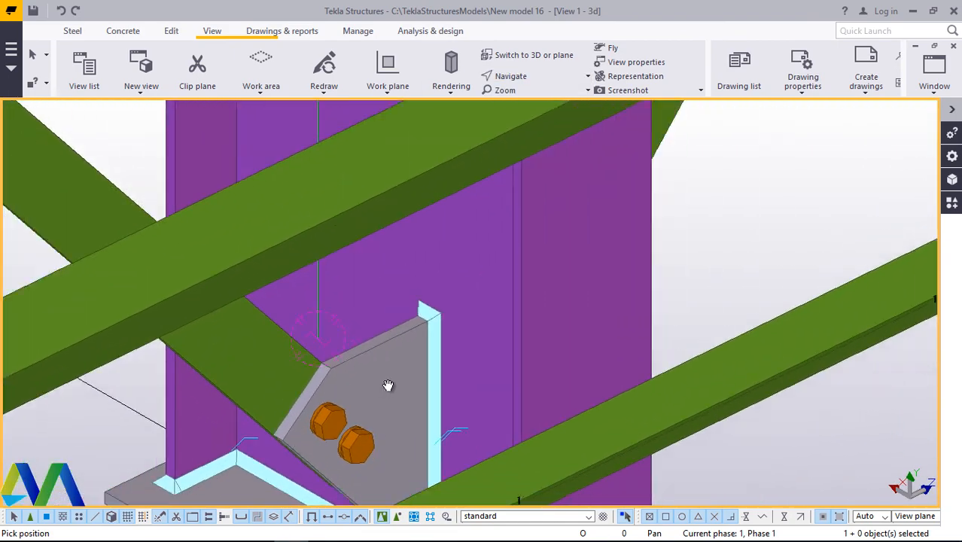
left_click_drag(367, 402, 690, 414)
Step: Inspect the side beam's bolted end plate and the bracing gusset above it on the column
scroll(536, 414, "down", 8)
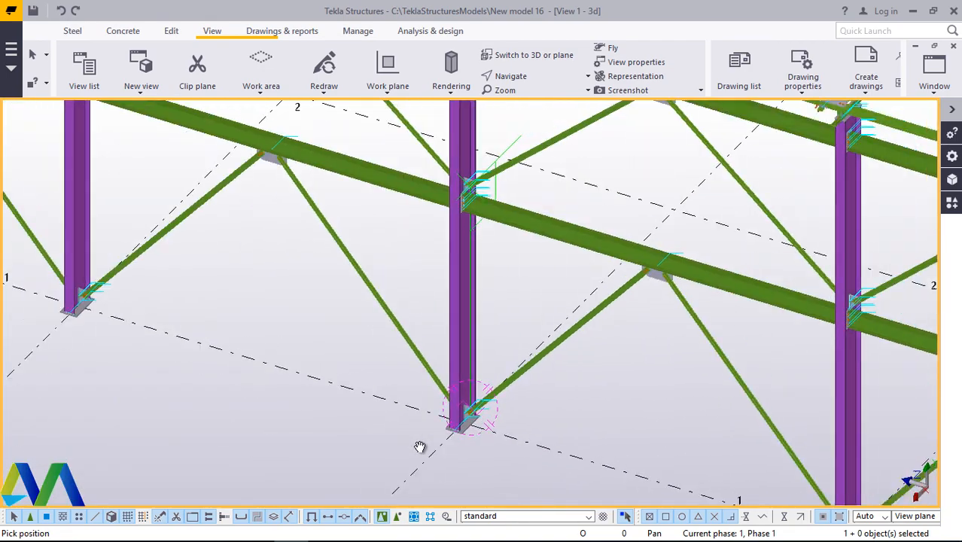
scroll(423, 295, "up", 6)
scroll(418, 311, "up", 3)
right_click(621, 186)
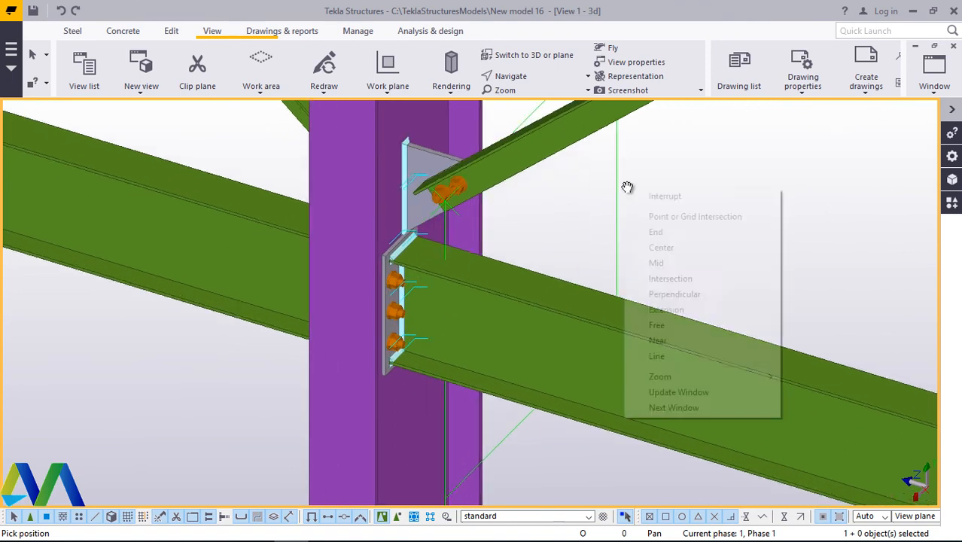